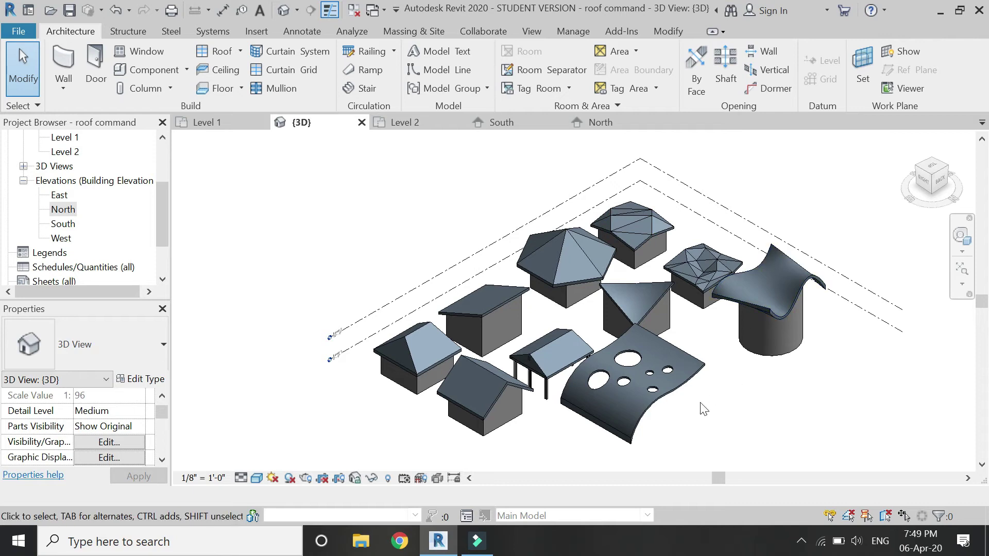
# - Inspect the hip, faceted and triangular sample roofs, then set an orbit pivot with the SteeringWheel
pyautogui.scroll(2, 702, 406)
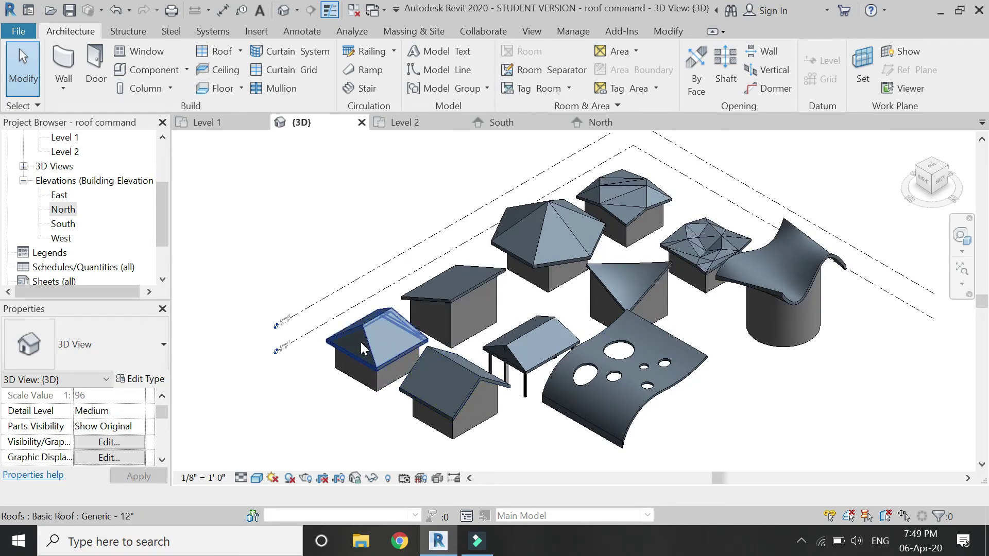
pyautogui.click(506, 343)
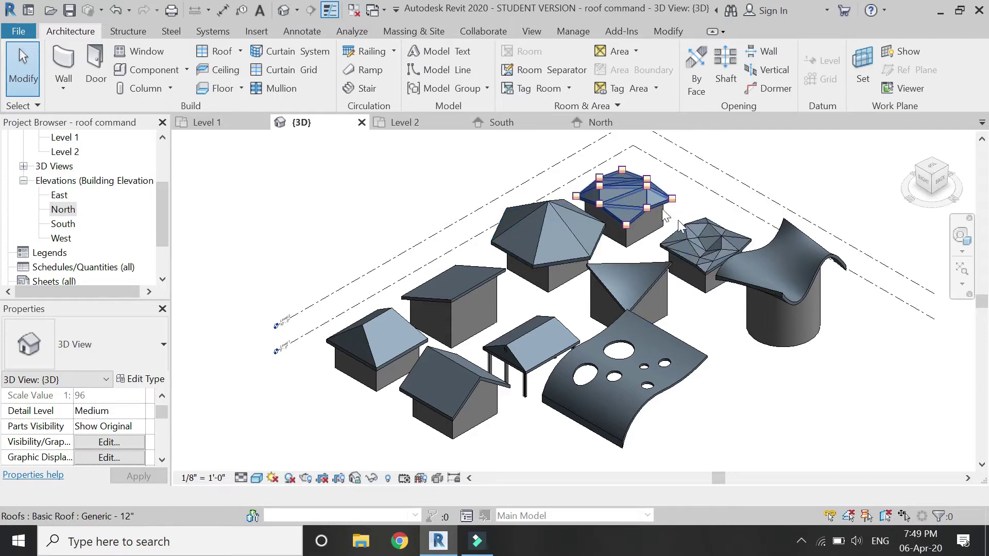
pyautogui.click(710, 252)
pyautogui.press('Escape')
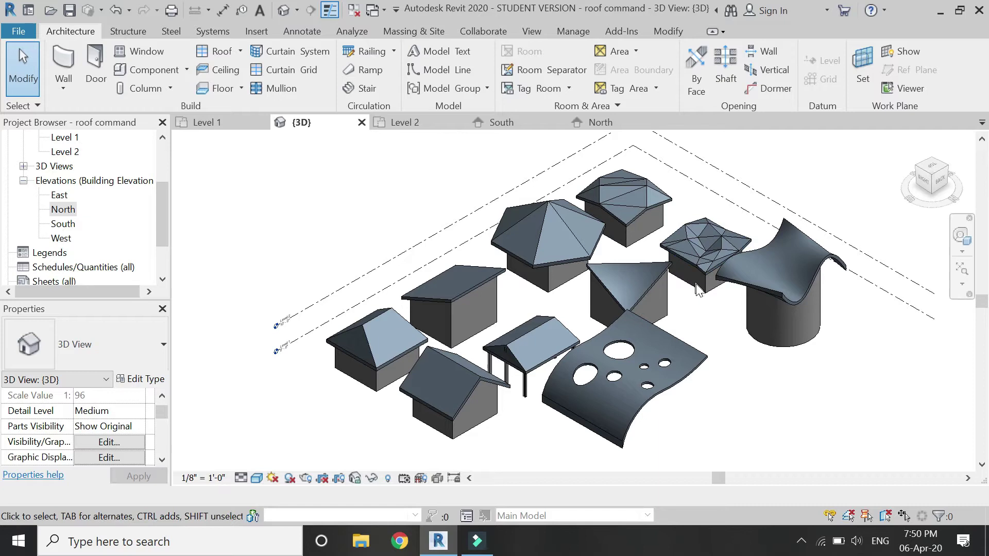
pyautogui.click(598, 273)
pyautogui.click(959, 235)
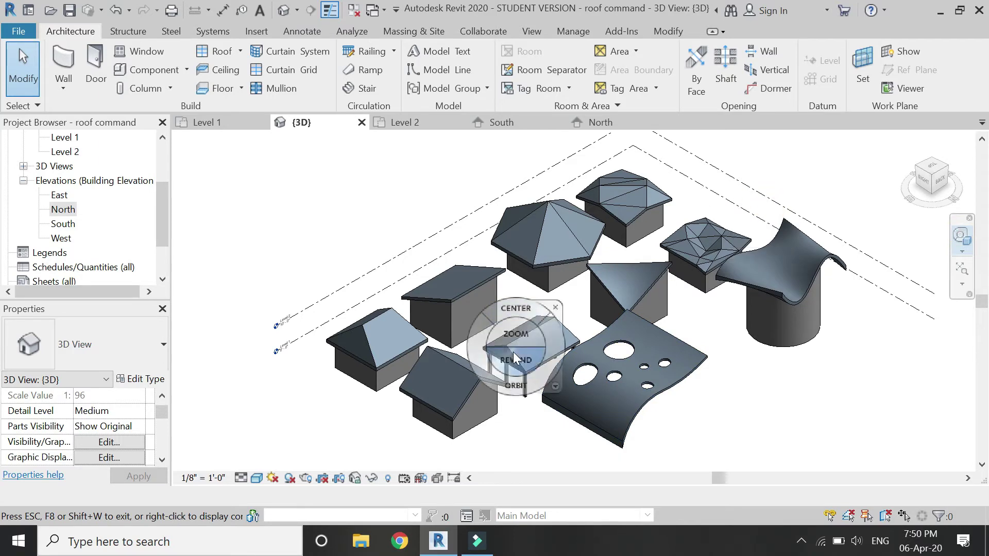
pyautogui.moveTo(526, 311)
pyautogui.mouseDown()
pyautogui.moveTo(546, 324)
pyautogui.moveTo(518, 361)
pyautogui.moveTo(932, 376)
pyautogui.moveTo(563, 348)
pyautogui.moveTo(506, 356)
pyautogui.moveTo(667, 360)
pyautogui.moveTo(764, 350)
pyautogui.moveTo(783, 367)
pyautogui.mouseUp()
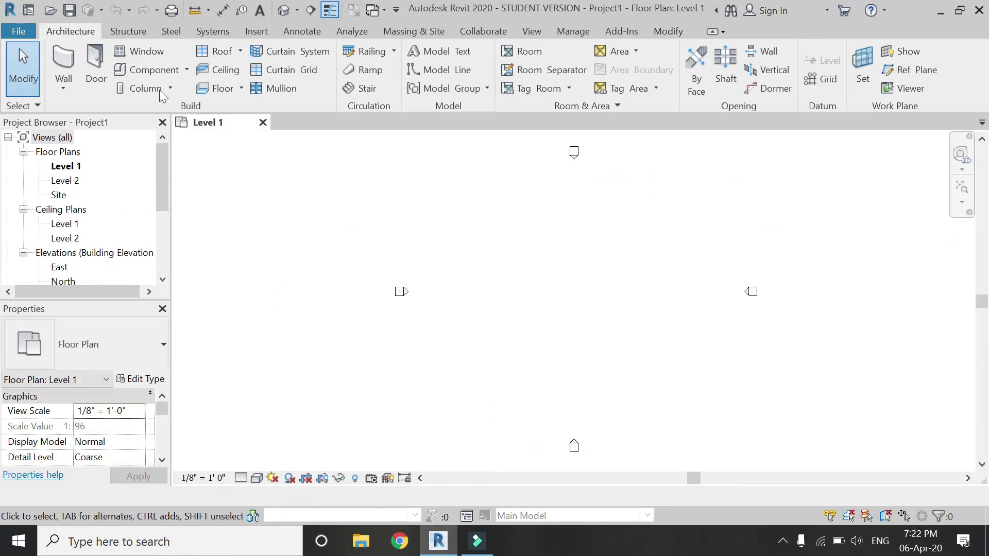
# - Start a wall with its height set up to Level 2
pyautogui.click(240, 51)
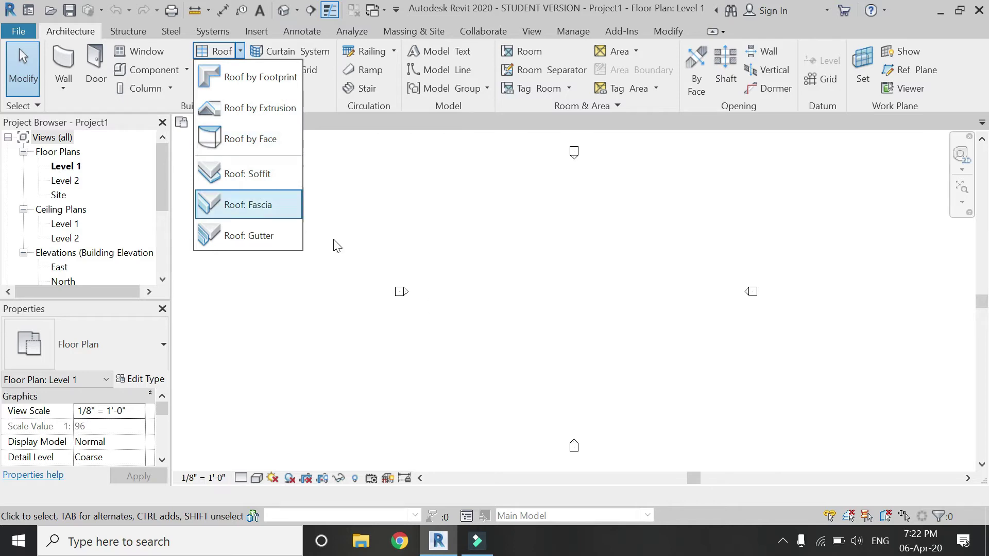
pyautogui.click(443, 291)
pyautogui.click(63, 64)
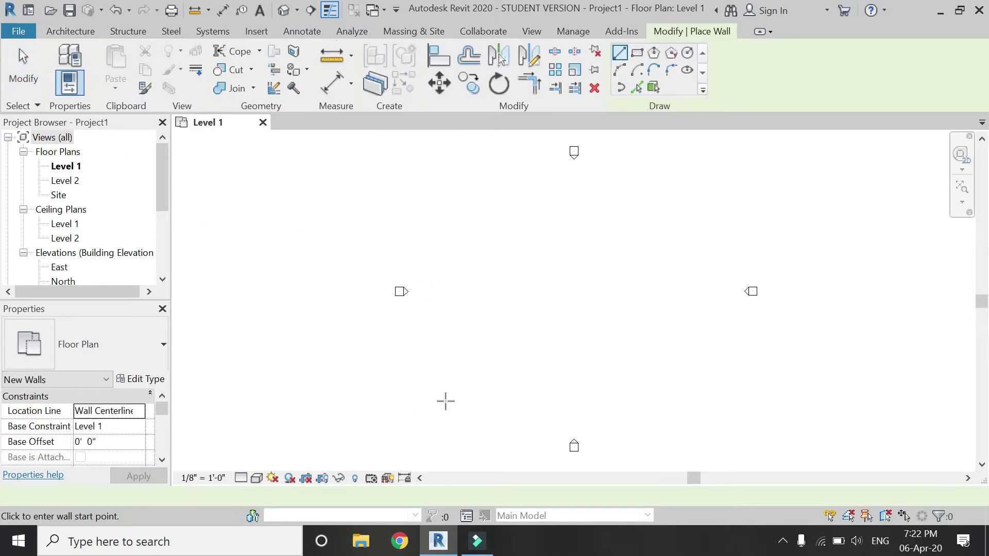
pyautogui.click(180, 496)
pyautogui.click(193, 521)
# - Draw four walls forming a closed square on Level 1
pyautogui.click(457, 280)
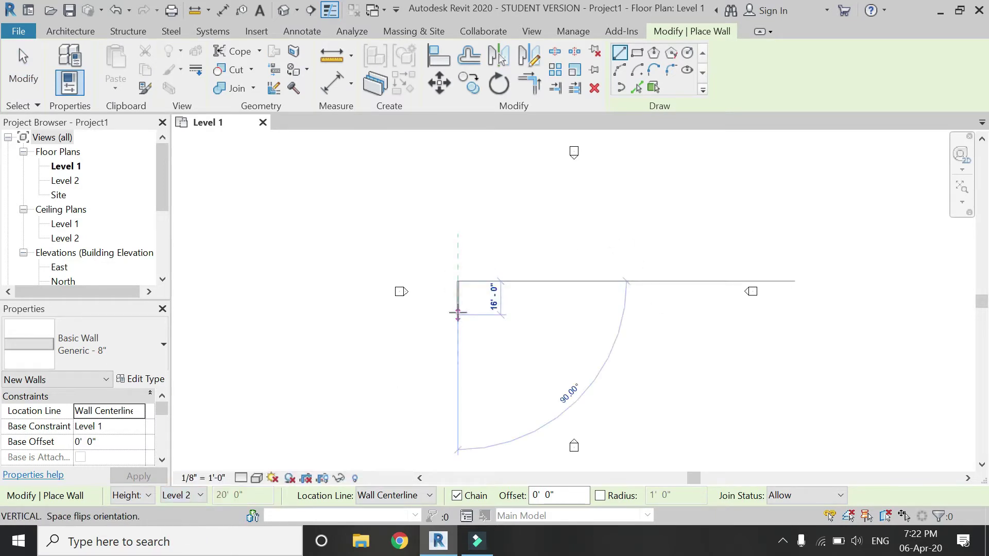
pyautogui.click(457, 315)
pyautogui.click(491, 314)
pyautogui.click(491, 280)
pyautogui.click(457, 281)
pyautogui.press('Escape')
pyautogui.press('Escape')
# - Check the walled box in the 3D view, then return to the Level 1 plan
pyautogui.scroll(3, 490, 286)
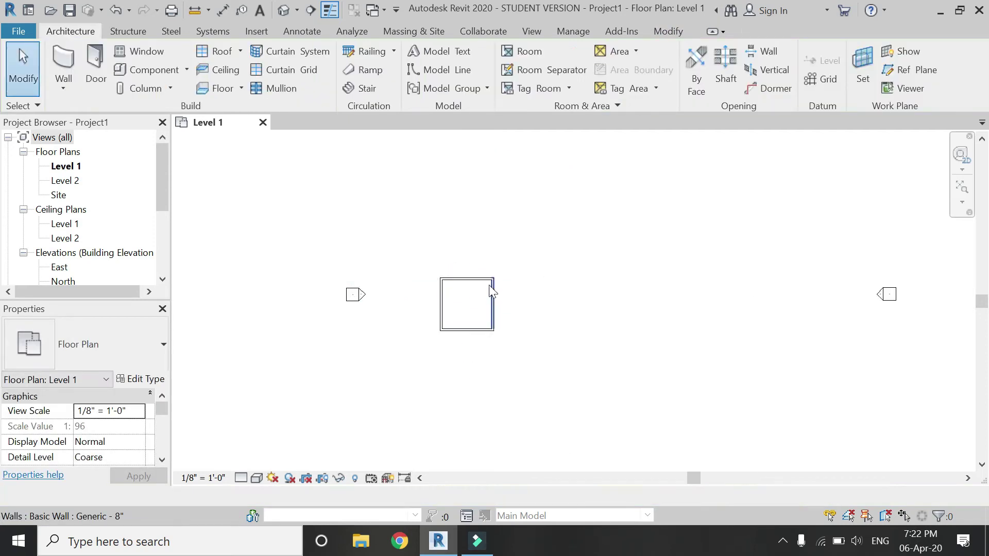
pyautogui.click(282, 13)
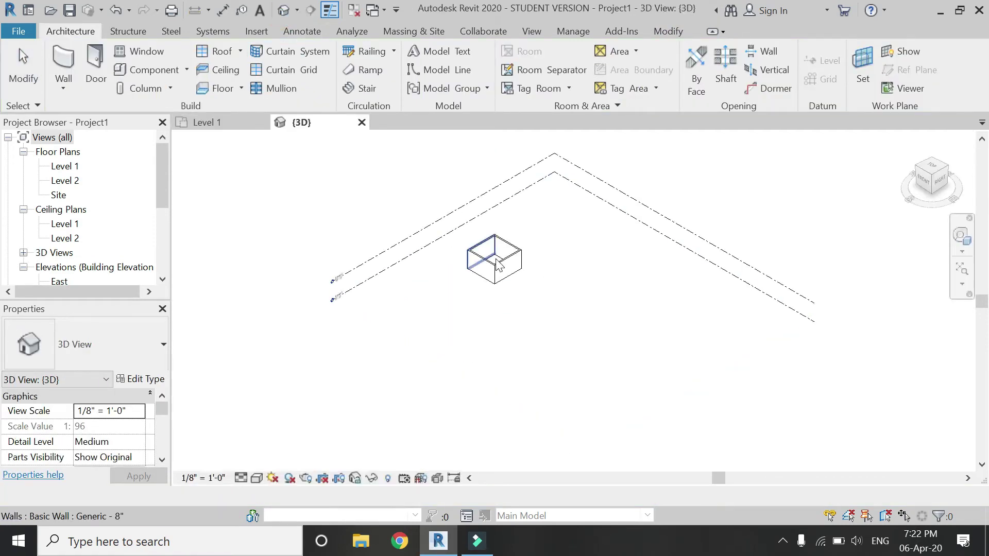
pyautogui.click(235, 121)
pyautogui.scroll(1, 460, 308)
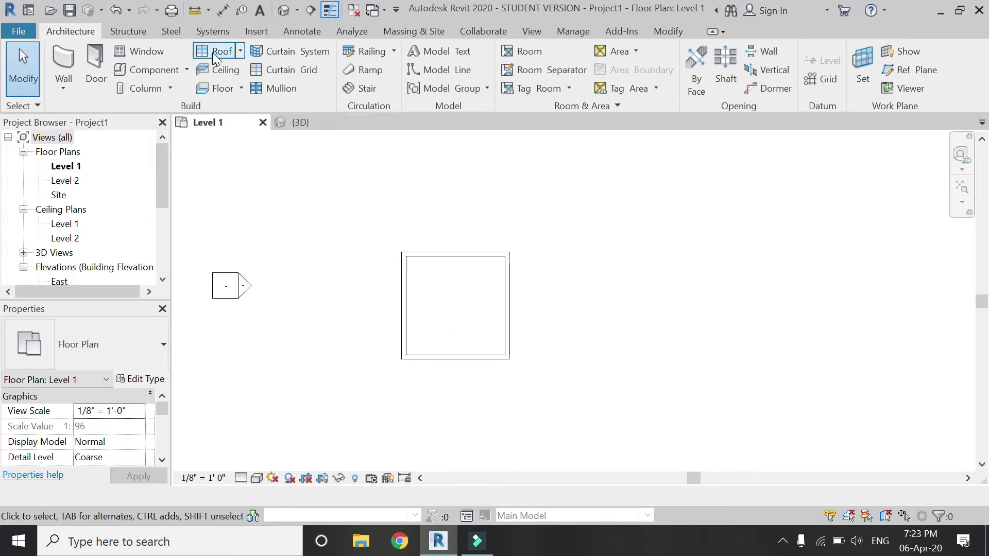
# - Start a footprint roof moved to Level 2, undoing a trial picked wall edge
pyautogui.click(240, 52)
pyautogui.click(248, 77)
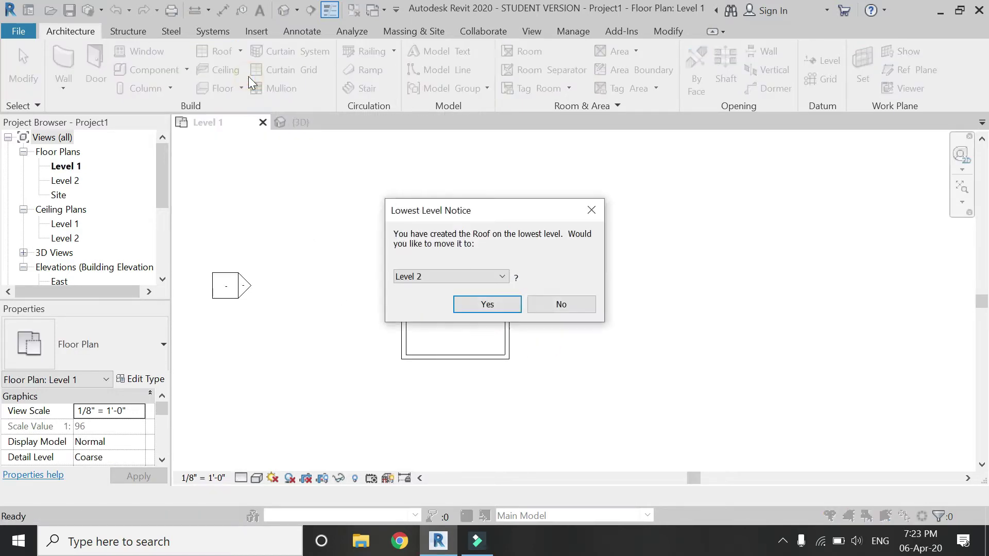
pyautogui.click(507, 305)
pyautogui.scroll(1, 500, 294)
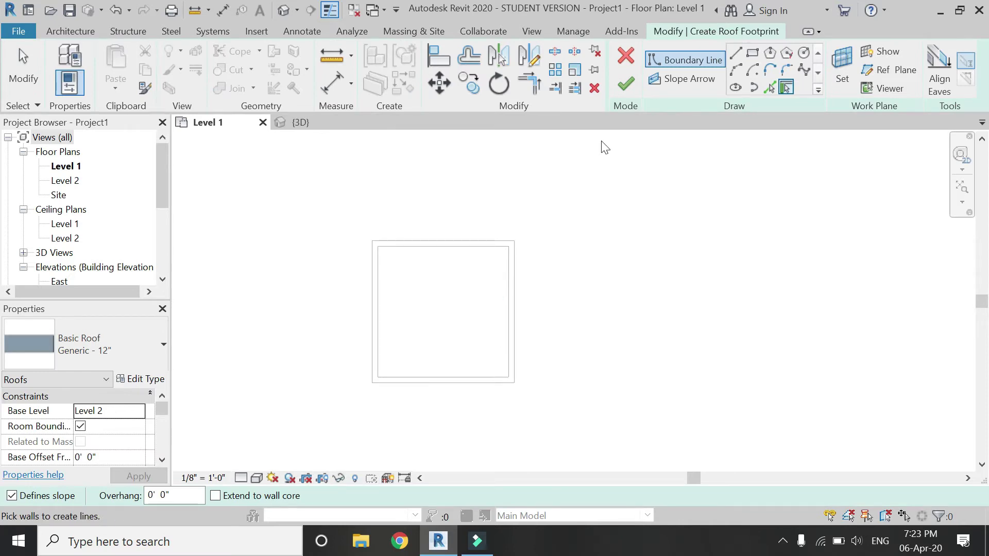
pyautogui.scroll(2, 507, 361)
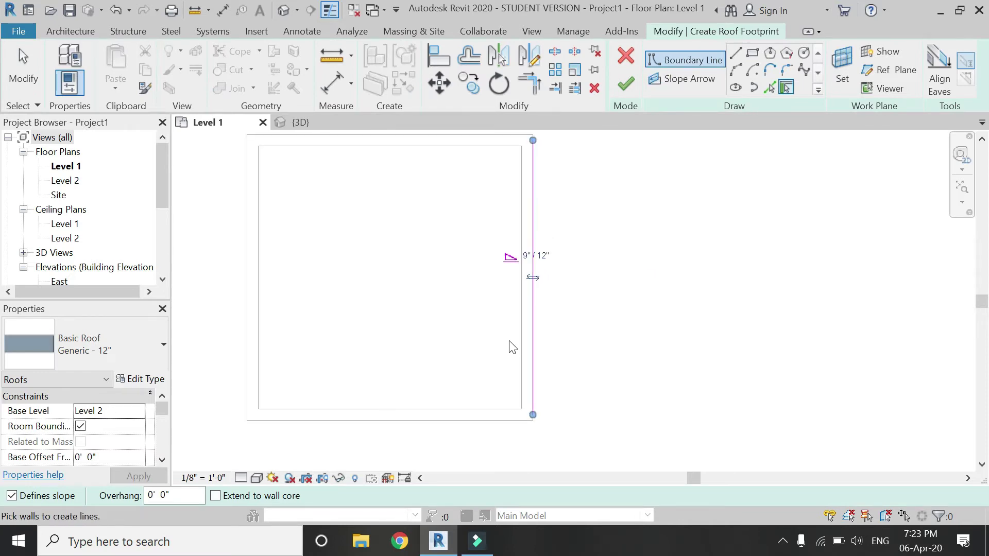
pyautogui.click(466, 428)
pyautogui.scroll(-1, 397, 446)
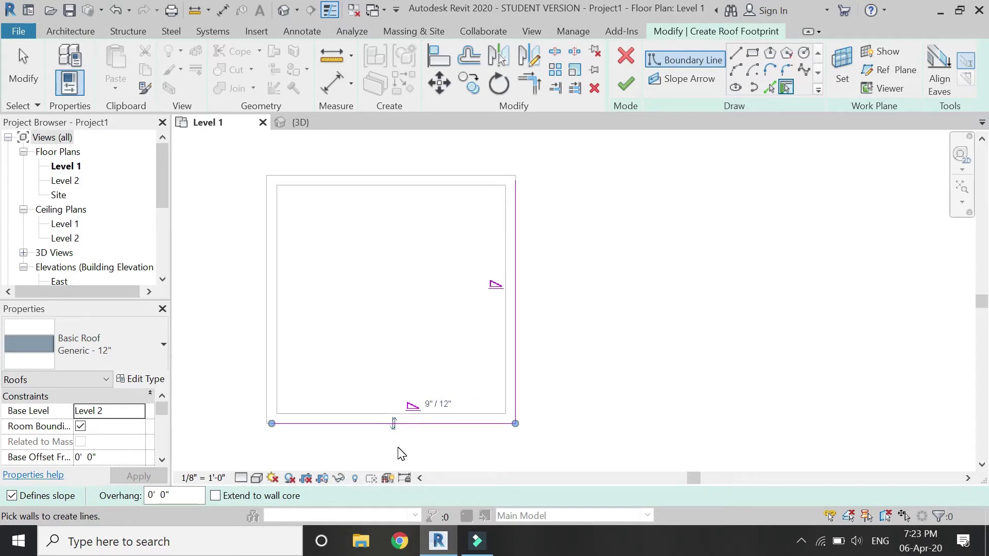
pyautogui.hotkey('ctrl', 'z')
pyautogui.hotkey('ctrl', 'z')
# - Draw a rectangular footprint with 2' offset around the walls and finish the roof
pyautogui.scroll(-2, 412, 443)
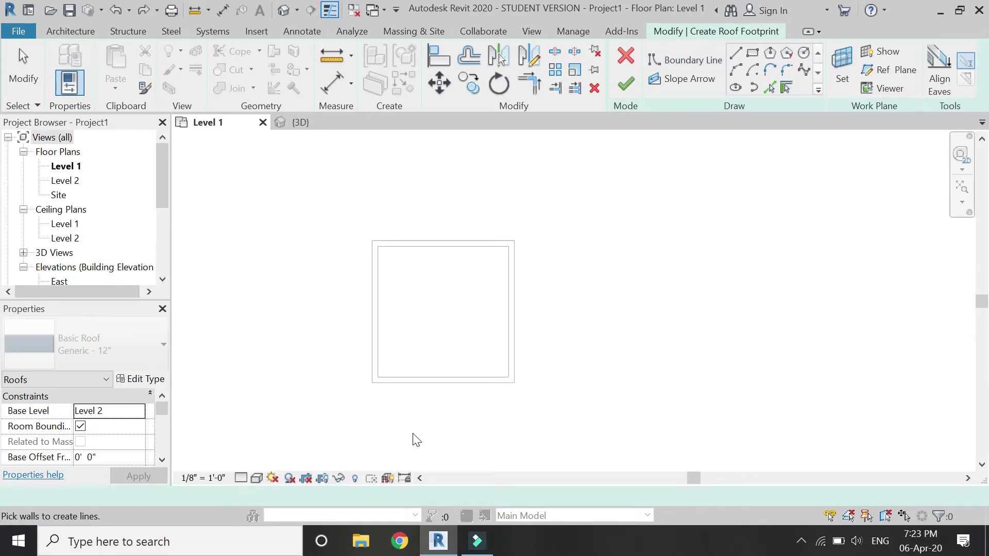
pyautogui.scroll(-2, 416, 440)
pyautogui.scroll(2, 470, 419)
pyautogui.click(752, 53)
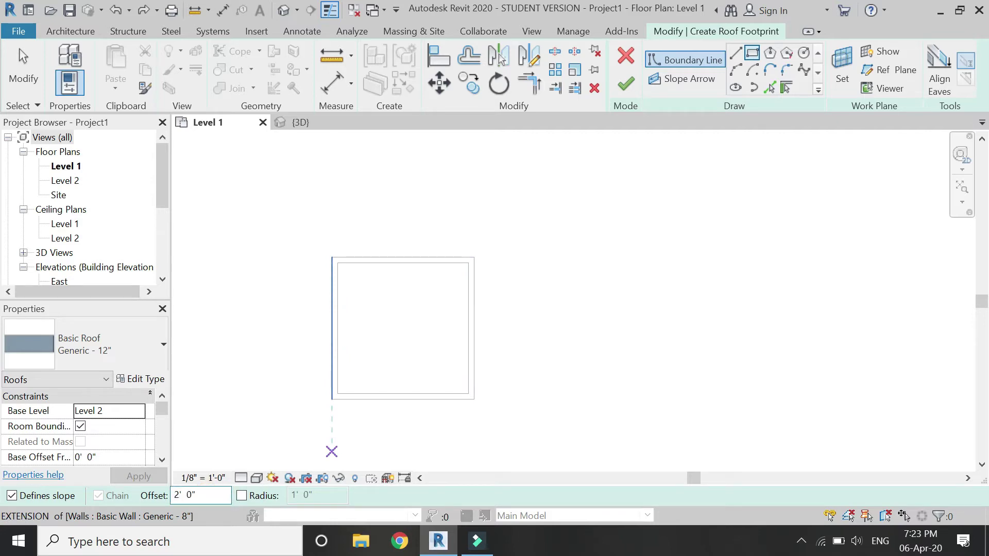
pyautogui.click(332, 258)
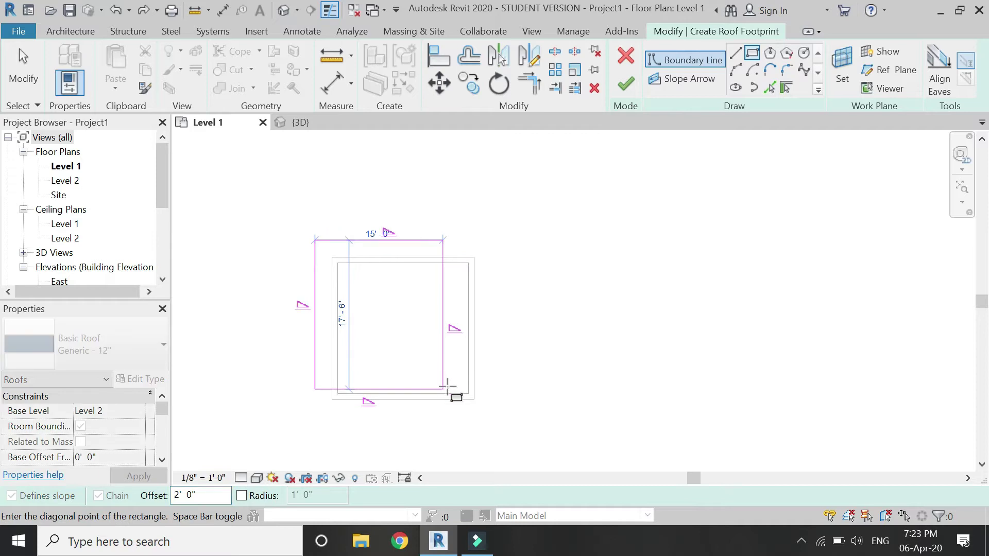
pyautogui.click(473, 399)
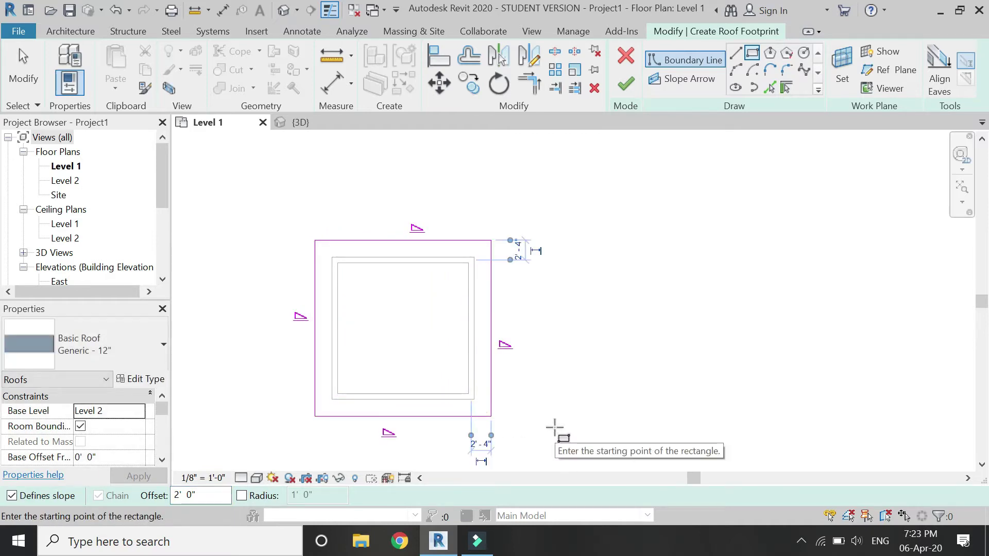
pyautogui.scroll(-2, 494, 329)
pyautogui.press('Escape')
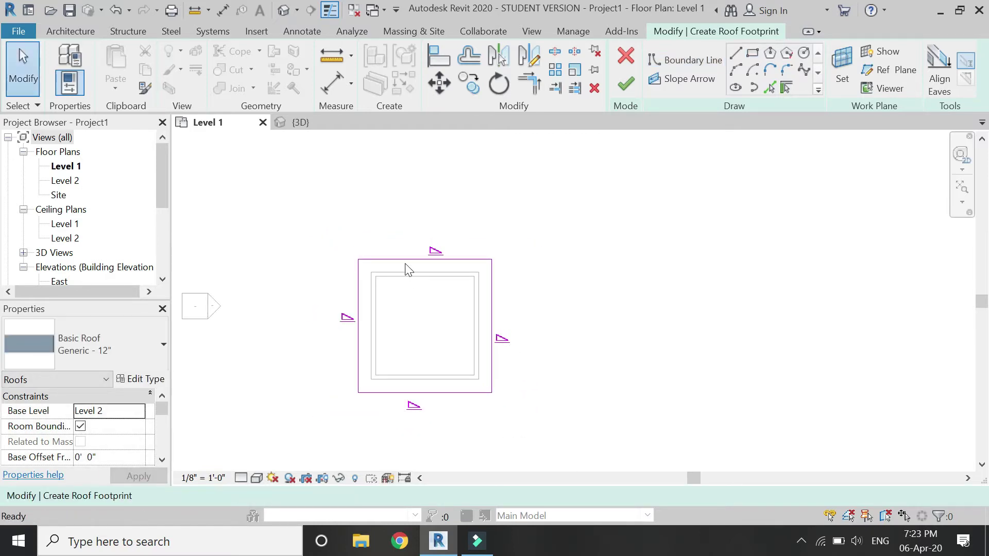
pyautogui.click(619, 90)
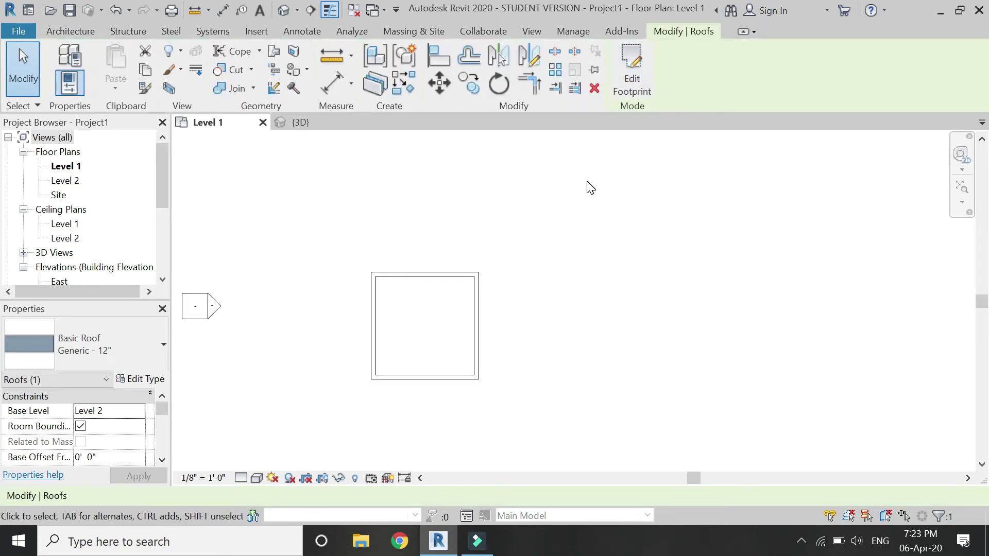
# - Show the roofed box in a shaded 3D view orbited to the side
pyautogui.click(451, 185)
pyautogui.click(300, 122)
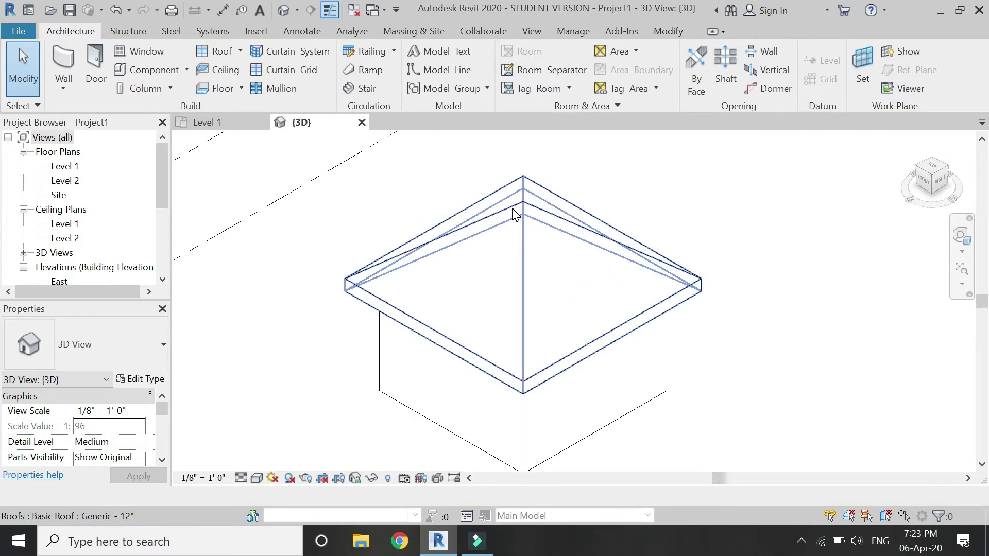
pyautogui.click(256, 478)
pyautogui.click(271, 412)
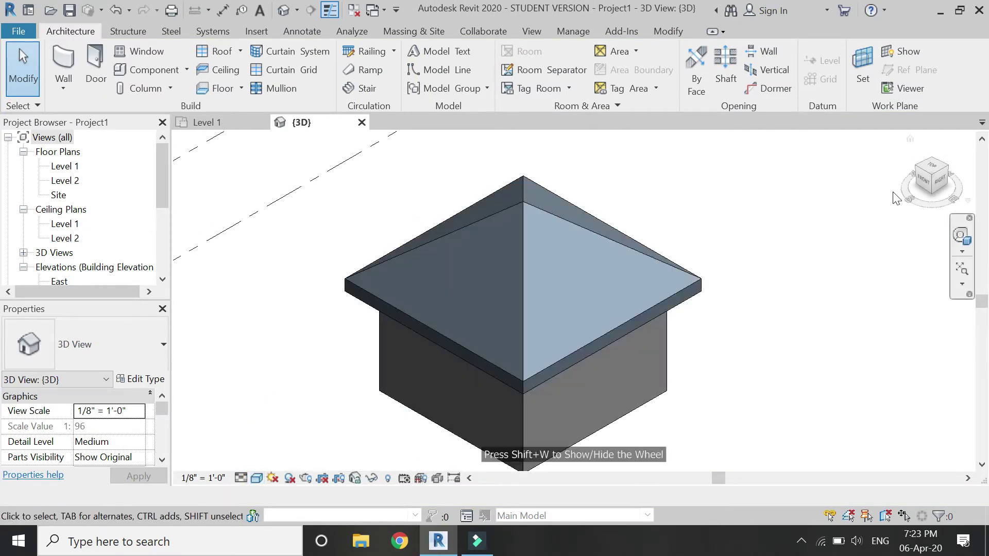
pyautogui.click(961, 236)
pyautogui.moveTo(515, 332); pyautogui.dragTo(564, 309)
pyautogui.press('Escape')
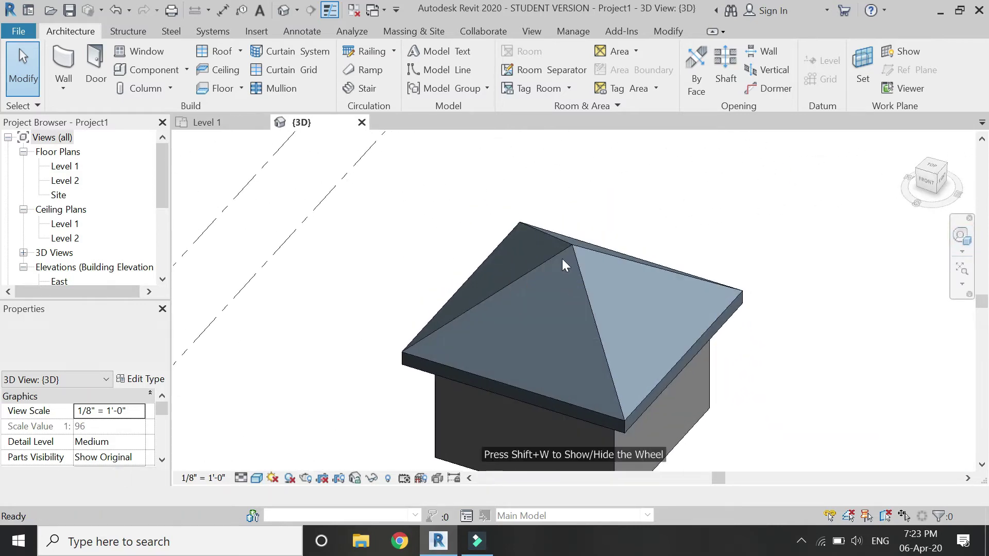
# - Edit the roof footprint so none of its four edges defines slope, making it flat
pyautogui.click(563, 263)
pyautogui.click(628, 72)
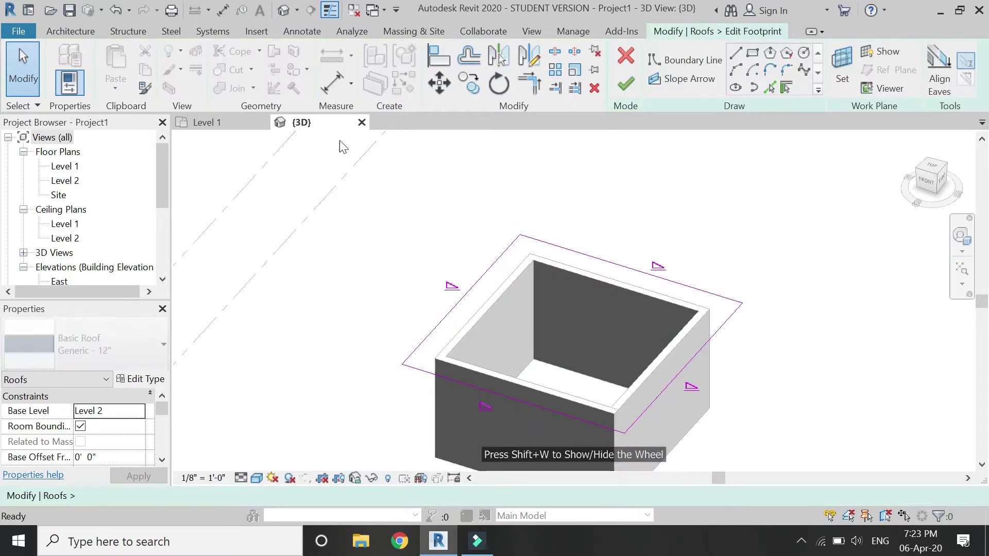
pyautogui.click(233, 121)
pyautogui.moveTo(542, 209); pyautogui.dragTo(313, 443)
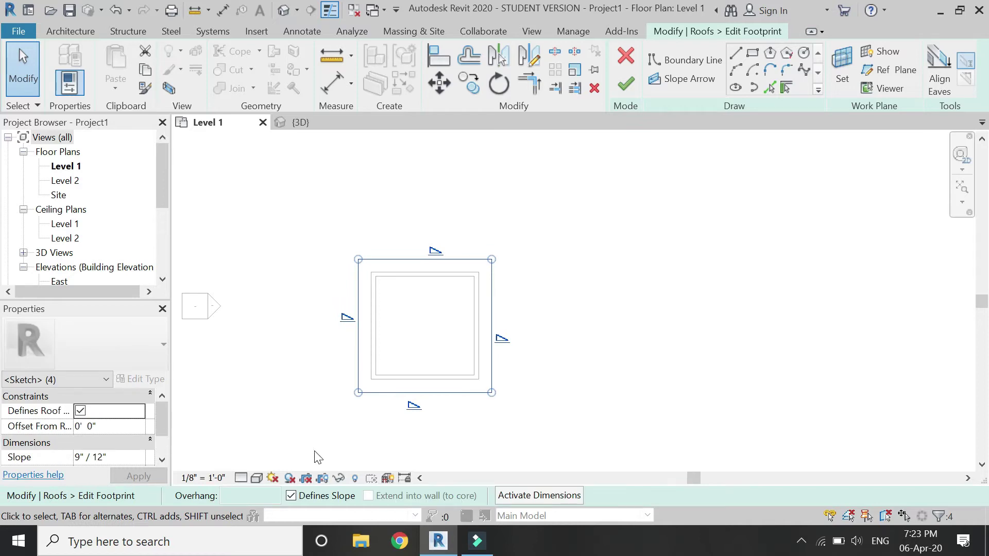
pyautogui.click(296, 498)
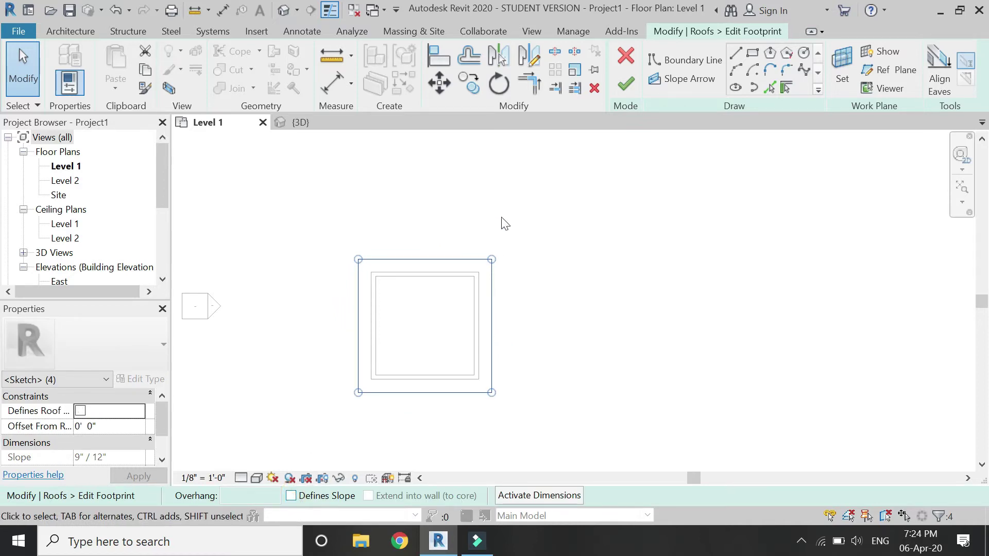
pyautogui.click(627, 85)
pyautogui.click(590, 202)
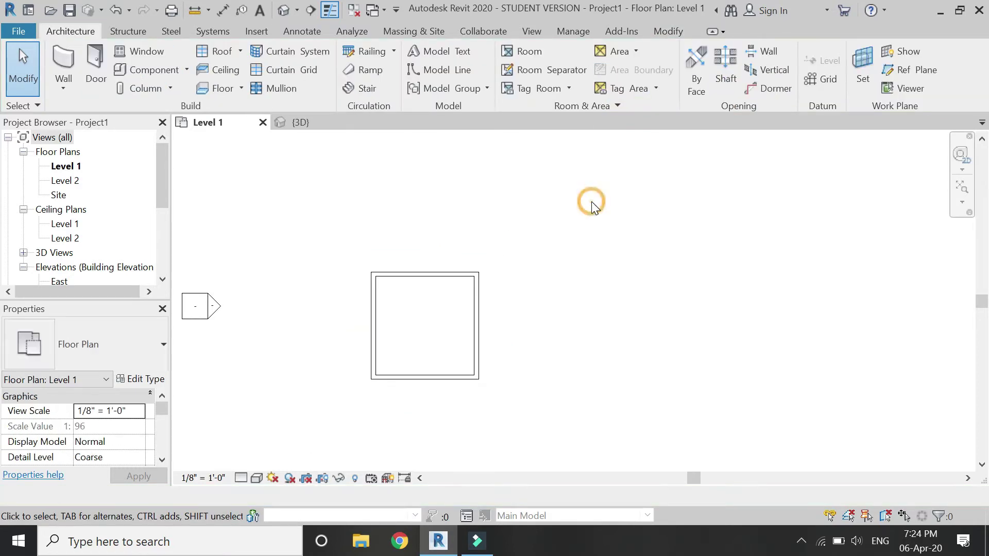
# - Orbit the 3D view to an oblique overhead angle and select the flat Generic - 12" roof
pyautogui.click(309, 124)
pyautogui.scroll(2, 585, 344)
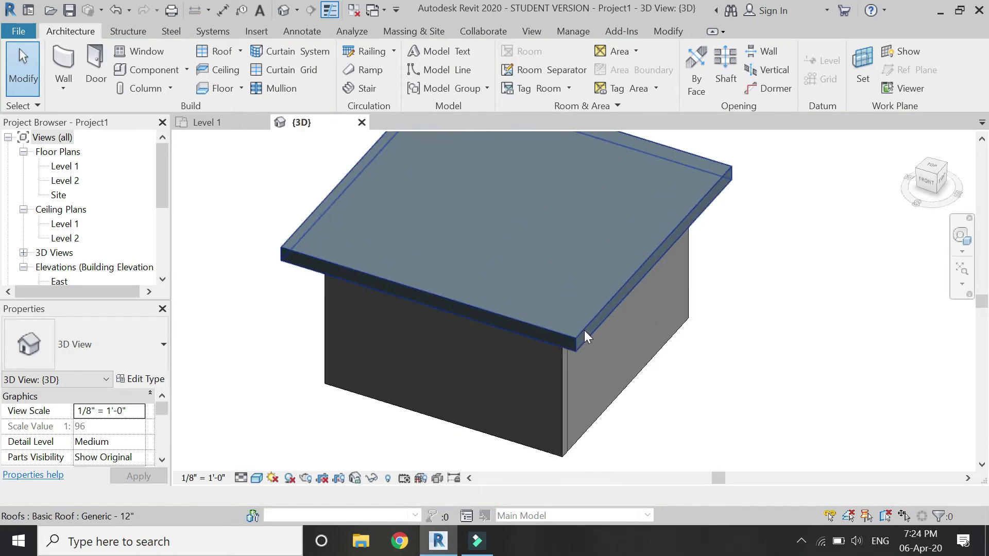
pyautogui.scroll(-2, 492, 393)
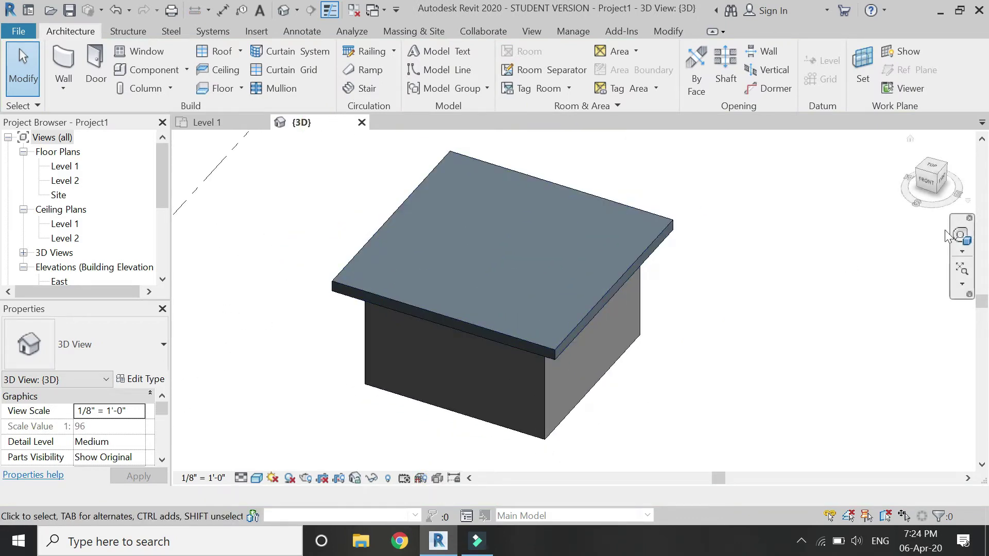
pyautogui.click(960, 236)
pyautogui.moveTo(866, 208); pyautogui.dragTo(521, 235)
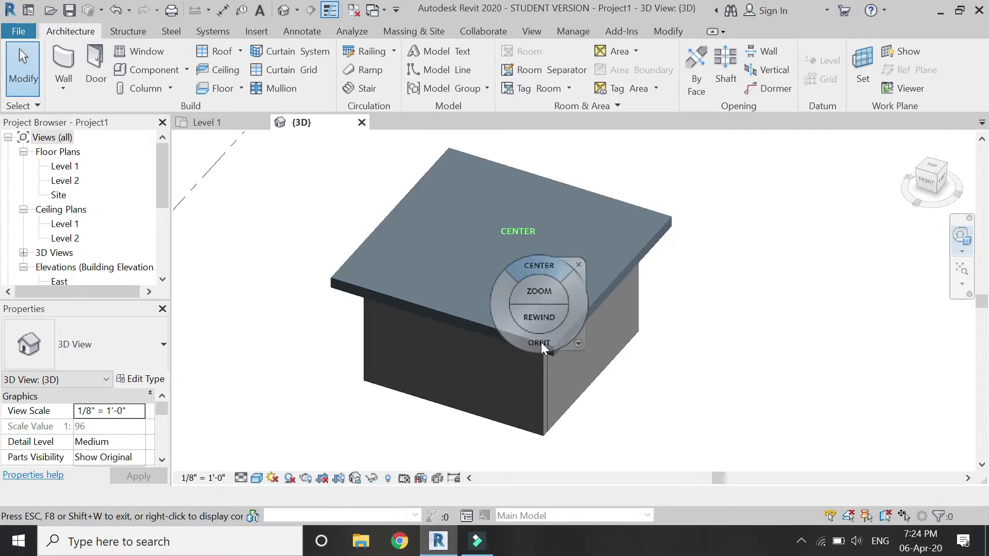
pyautogui.moveTo(548, 349); pyautogui.dragTo(574, 367)
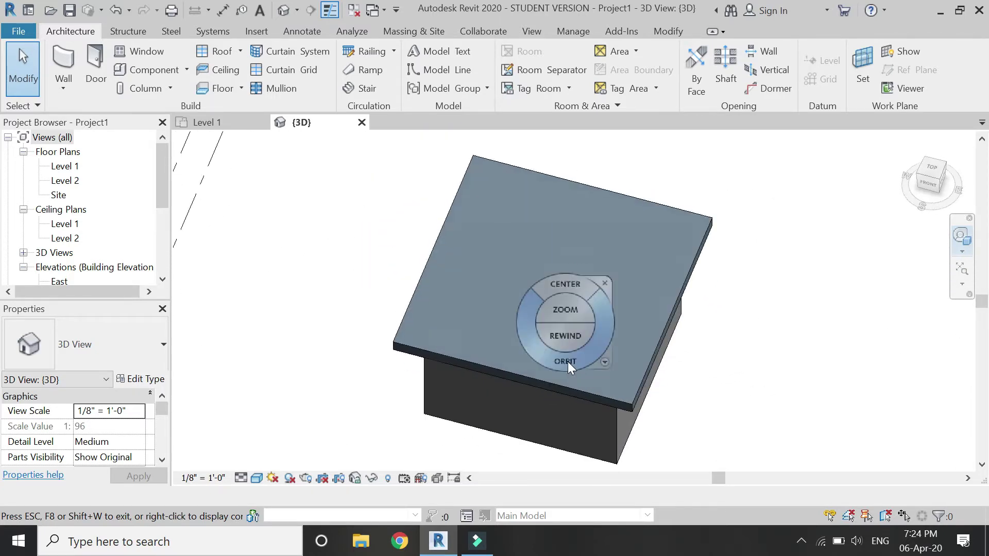
pyautogui.press('Escape')
pyautogui.click(437, 232)
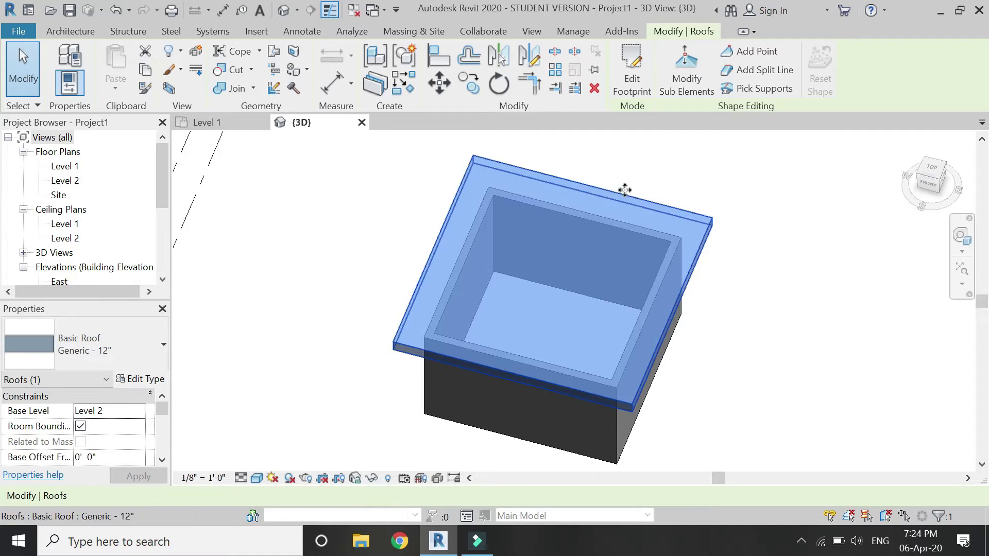
# - Raise the roof's back and front corner points to 15' with Modify Sub Elements
pyautogui.click(688, 89)
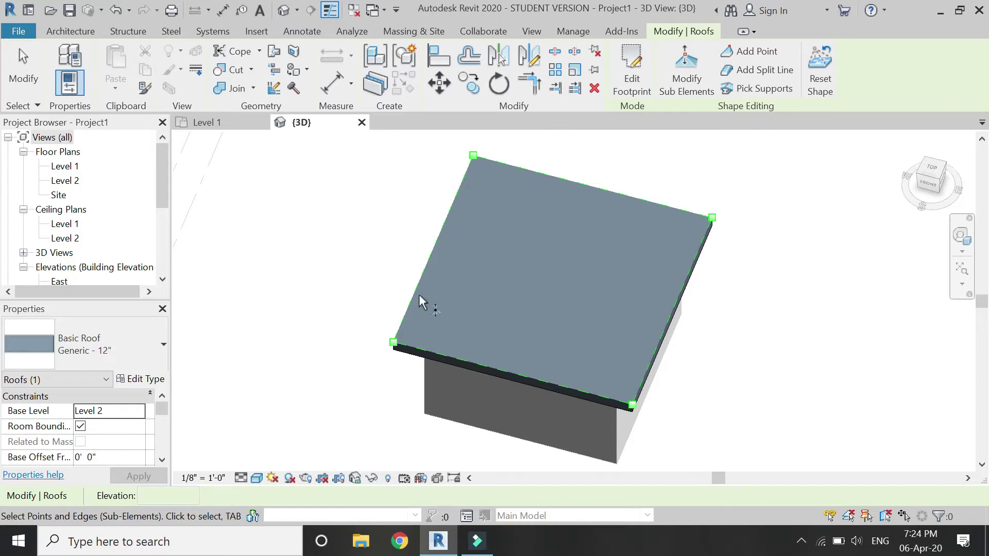
pyautogui.click(473, 156)
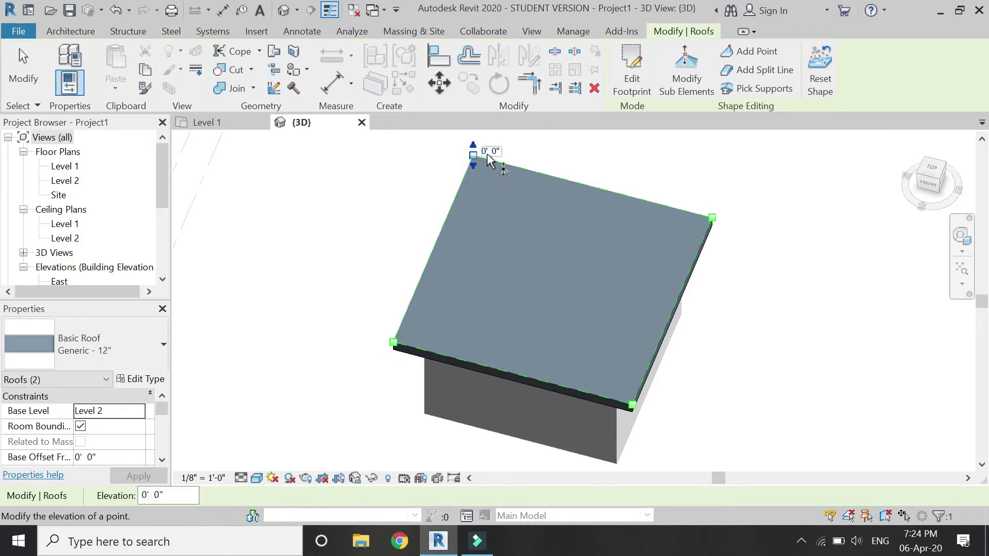
pyautogui.write("15'")
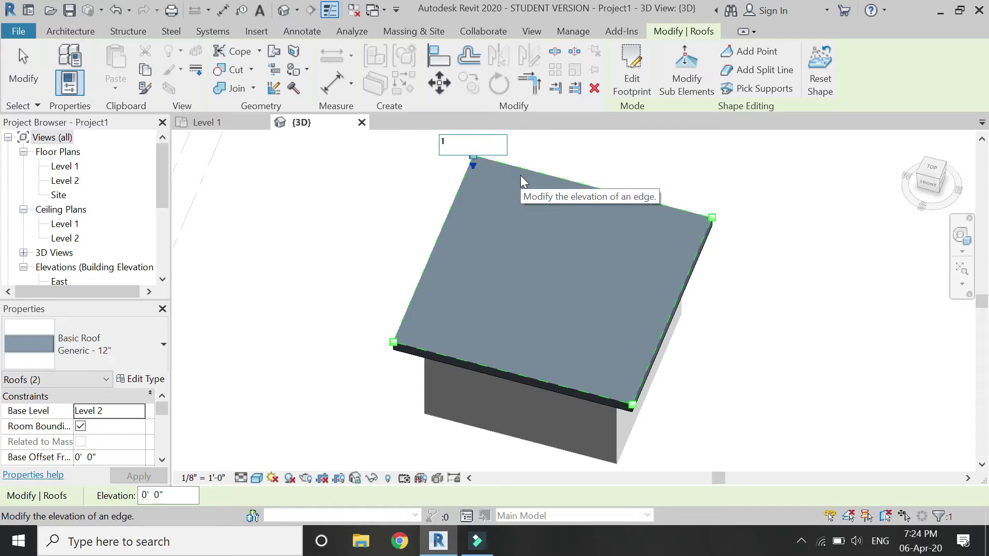
pyautogui.press('Return')
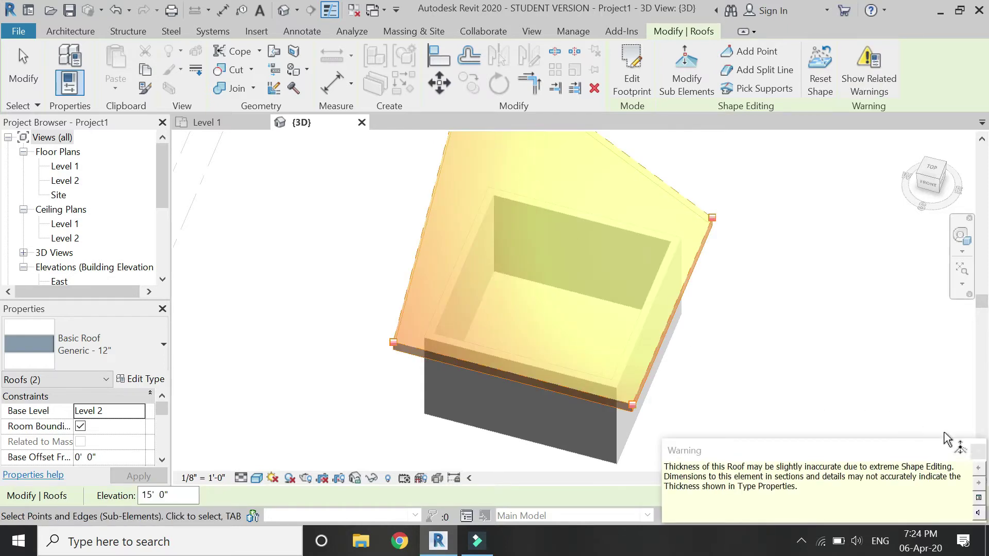
pyautogui.click(978, 452)
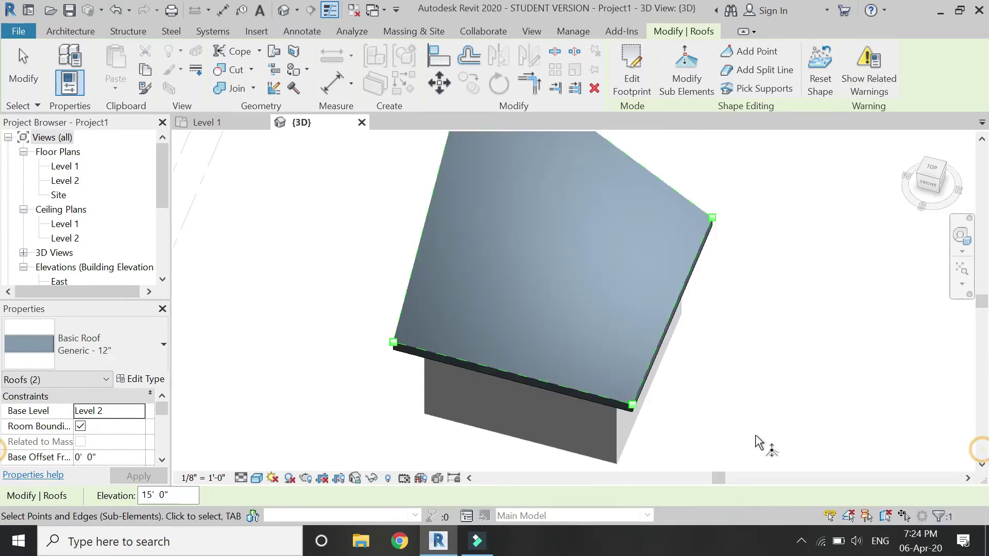
pyautogui.click(632, 406)
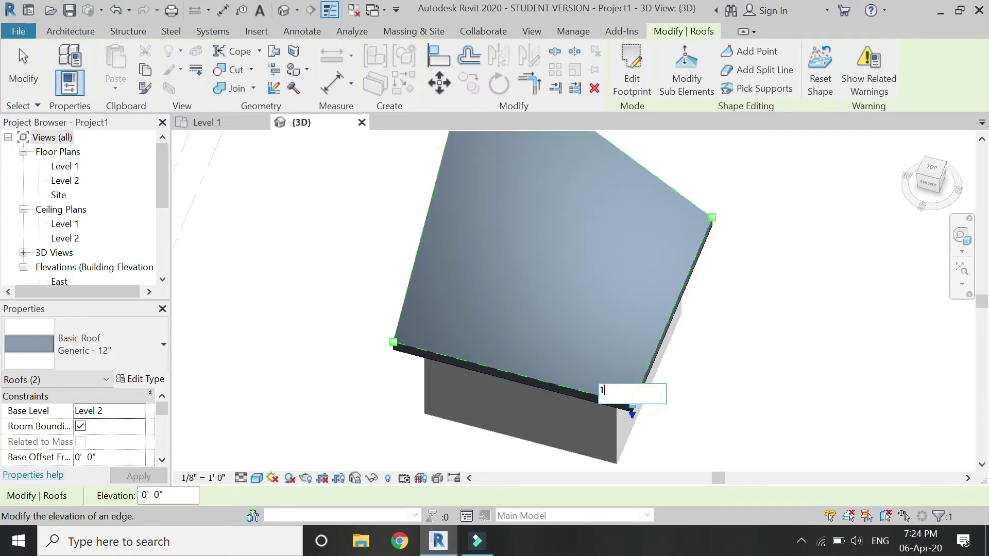
pyautogui.press('Return')
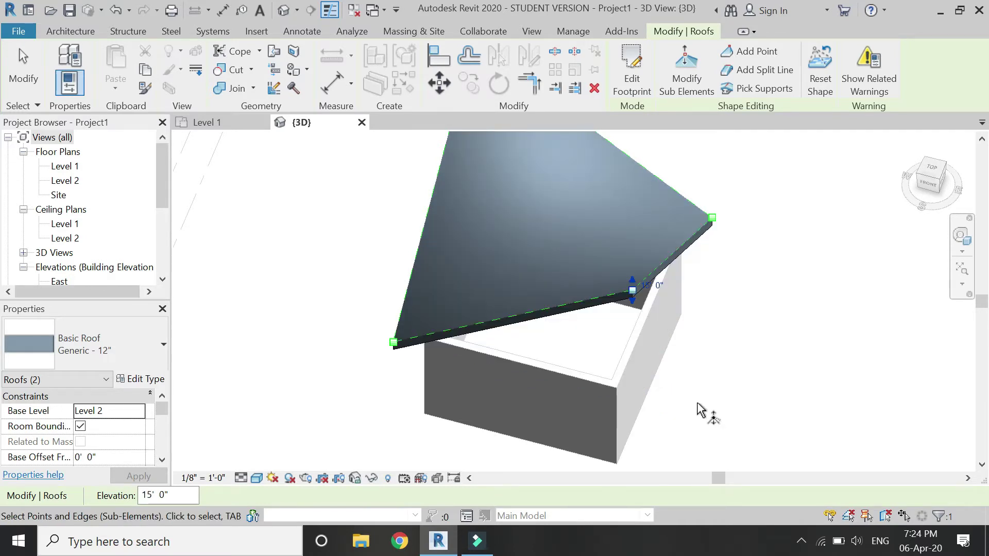
pyautogui.click(788, 307)
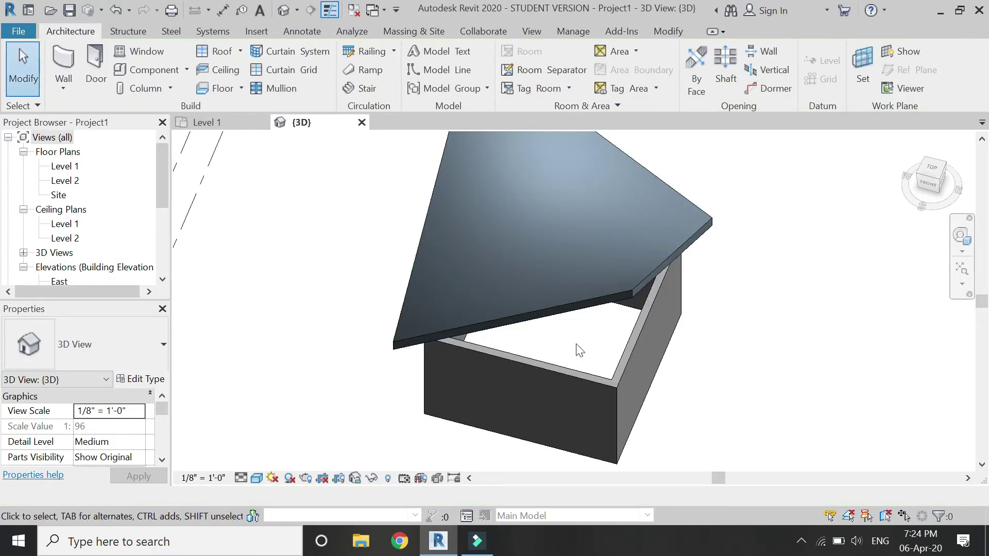
# - Orbit the model to inspect the warped roof and select it
pyautogui.scroll(-3, 549, 292)
pyautogui.scroll(3, 628, 347)
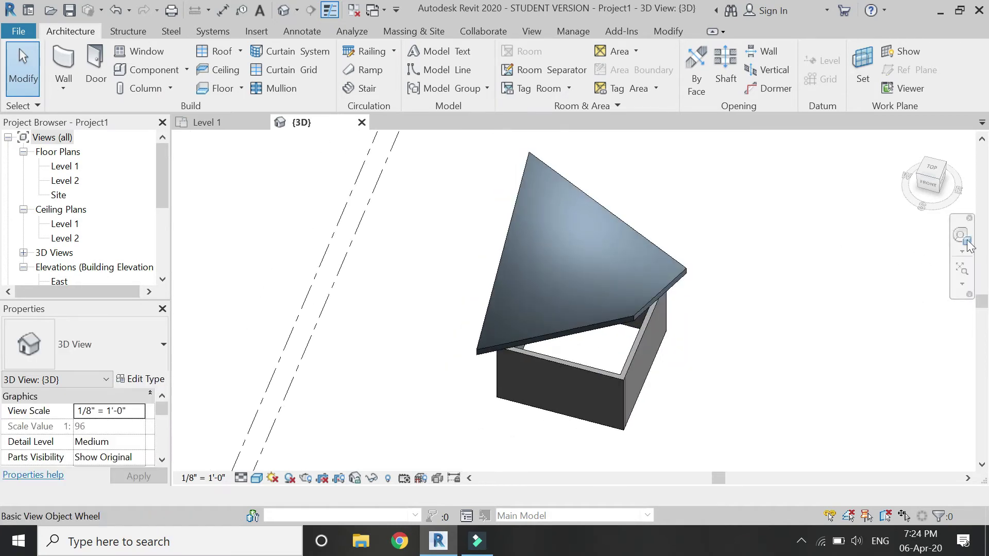
pyautogui.click(961, 236)
pyautogui.moveTo(517, 181); pyautogui.dragTo(544, 337)
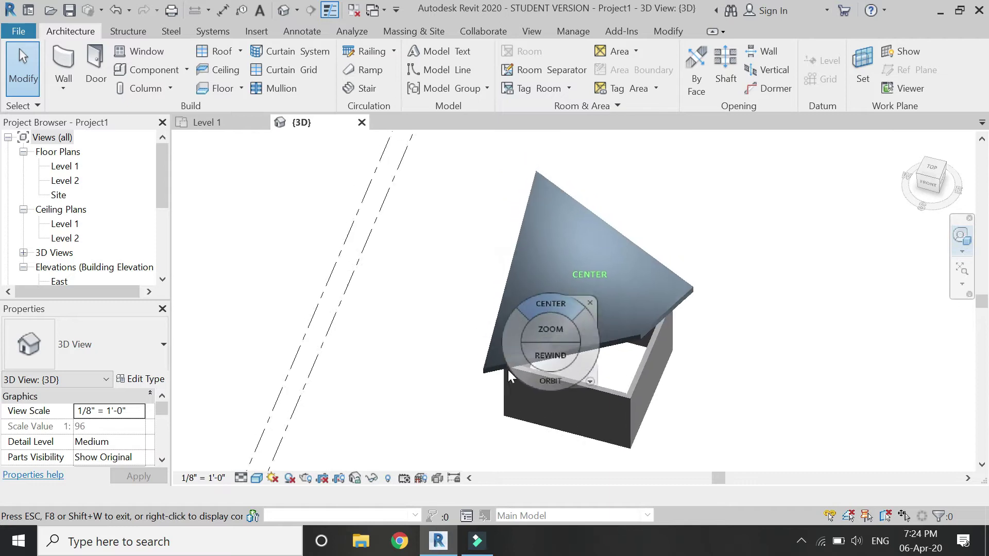
pyautogui.moveTo(511, 381); pyautogui.dragTo(530, 224)
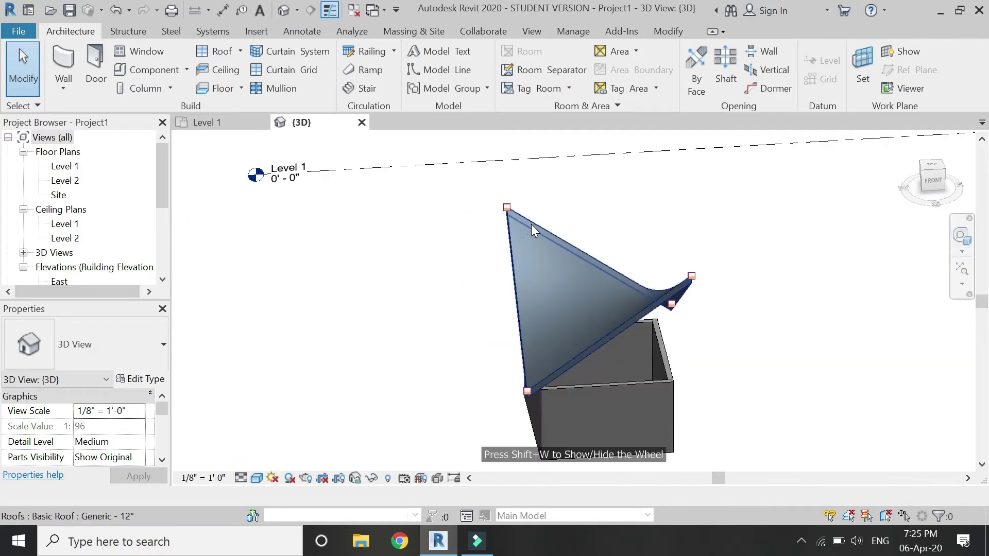
pyautogui.click(531, 224)
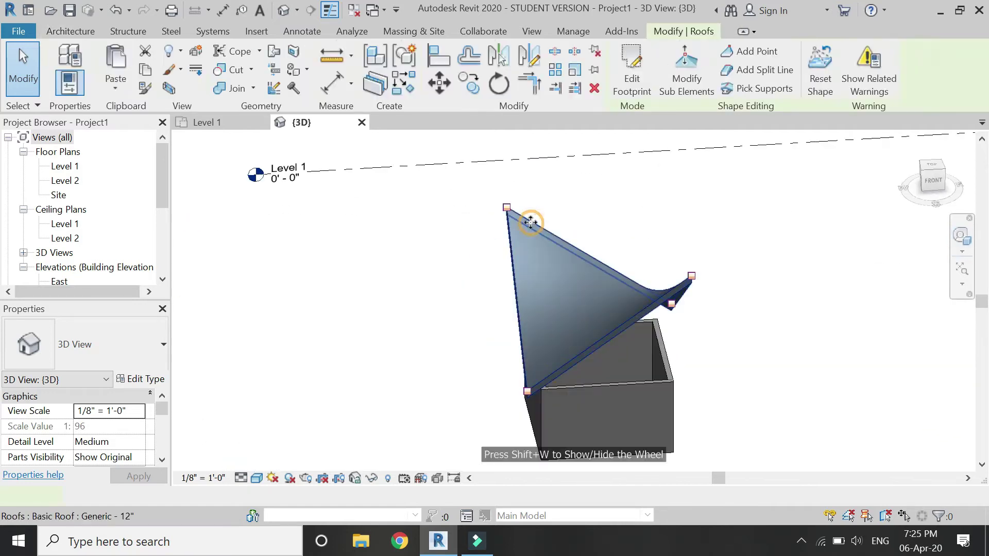
# - Reset the roof to flat and select it in the Level 2 floor plan
pyautogui.click(820, 80)
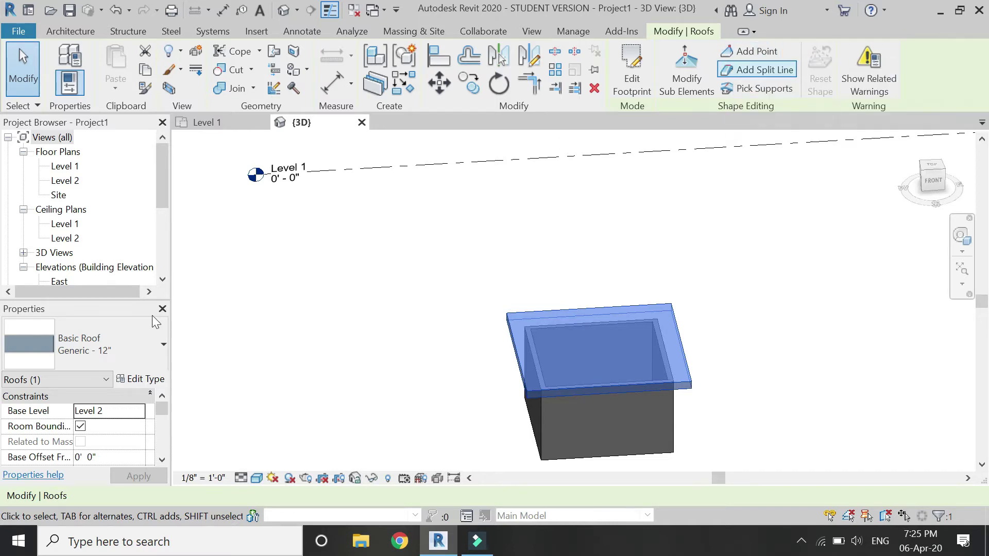
pyautogui.press('Escape')
pyautogui.doubleClick(75, 181)
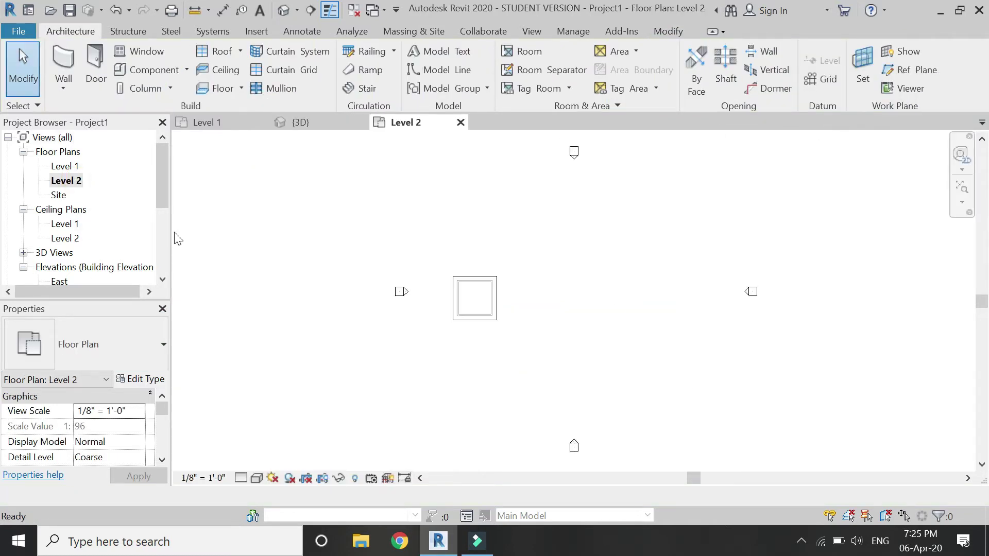
pyautogui.scroll(4, 471, 280)
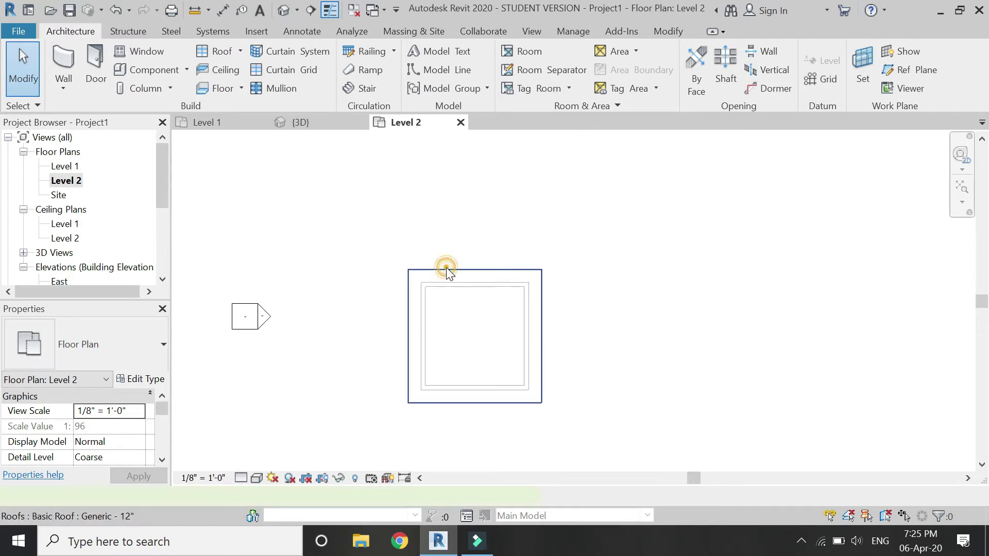
pyautogui.click(446, 268)
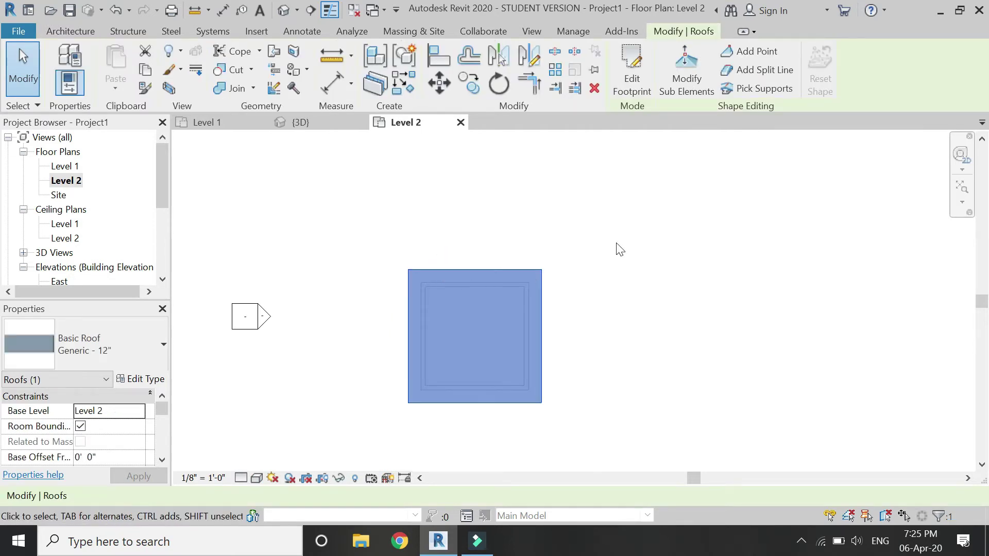
# - Add six shape points inside and along the left, top and right roof edges, then return to 3D
pyautogui.click(756, 52)
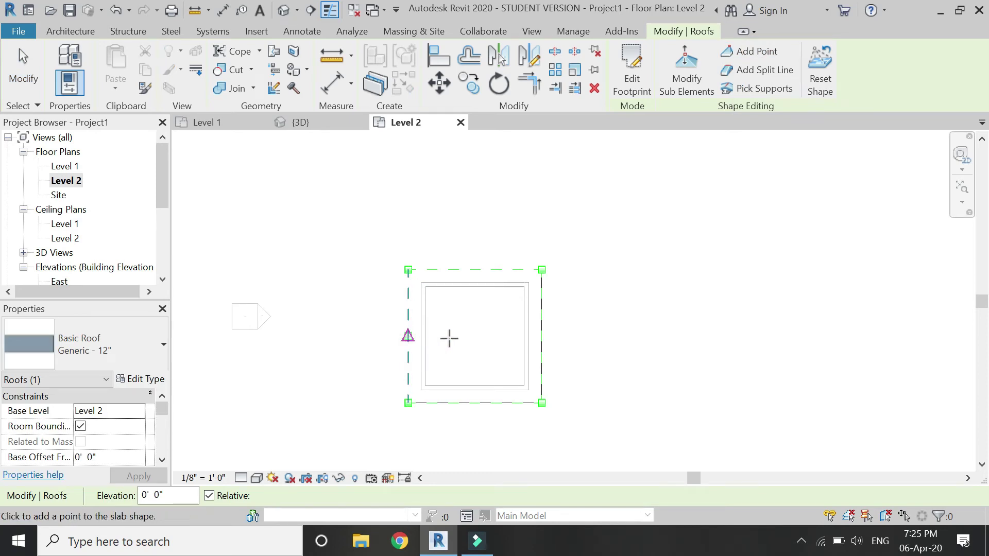
pyautogui.scroll(2, 460, 326)
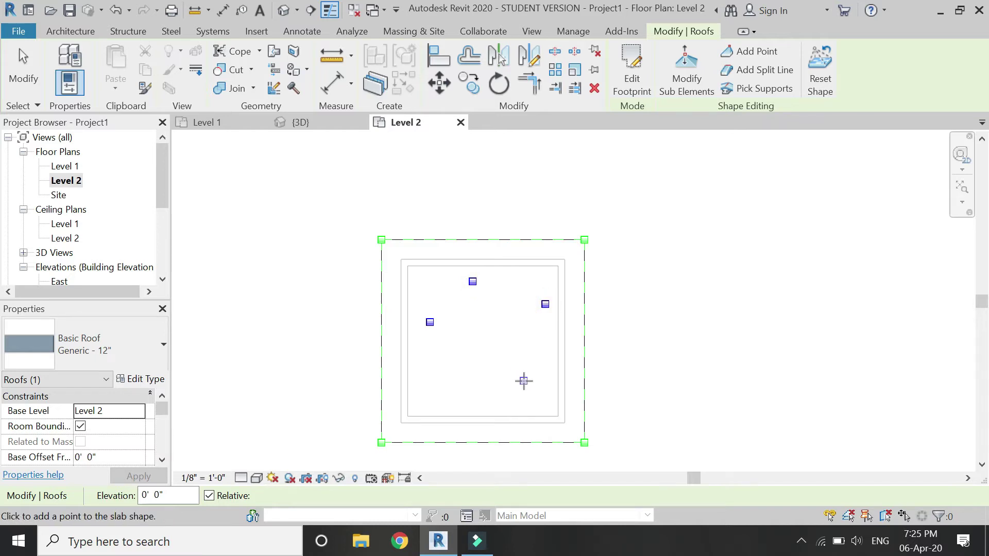
pyautogui.click(489, 331)
pyautogui.click(424, 386)
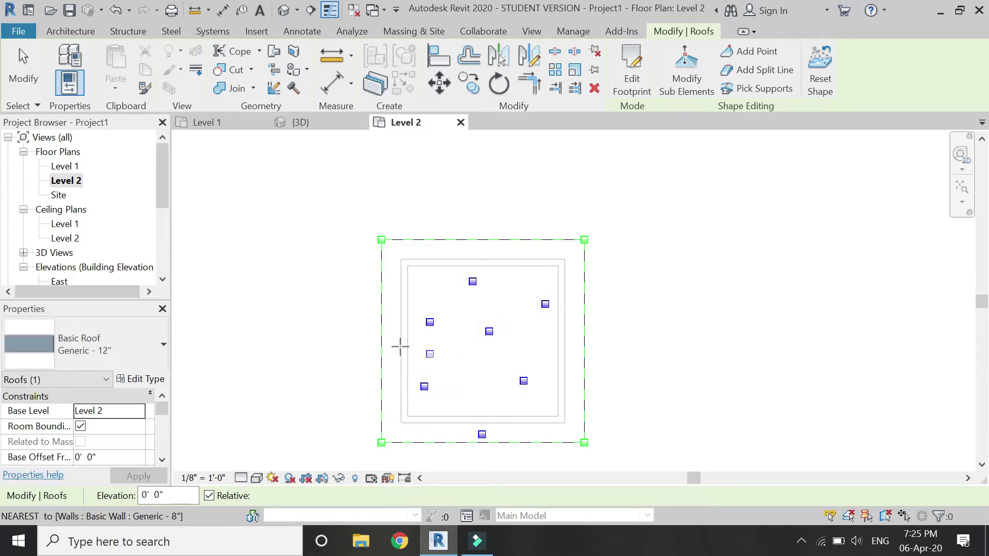
pyautogui.click(382, 350)
pyautogui.click(436, 239)
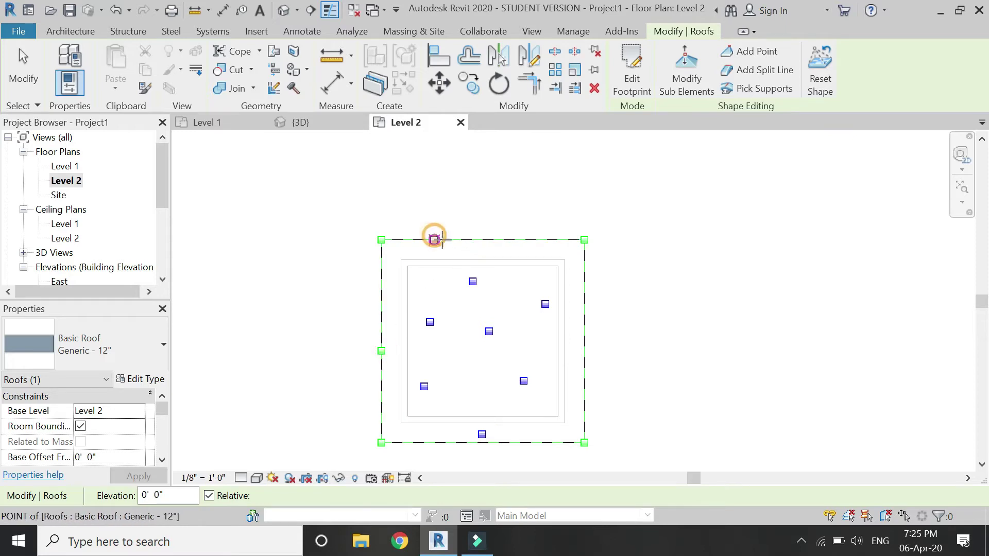
pyautogui.click(585, 281)
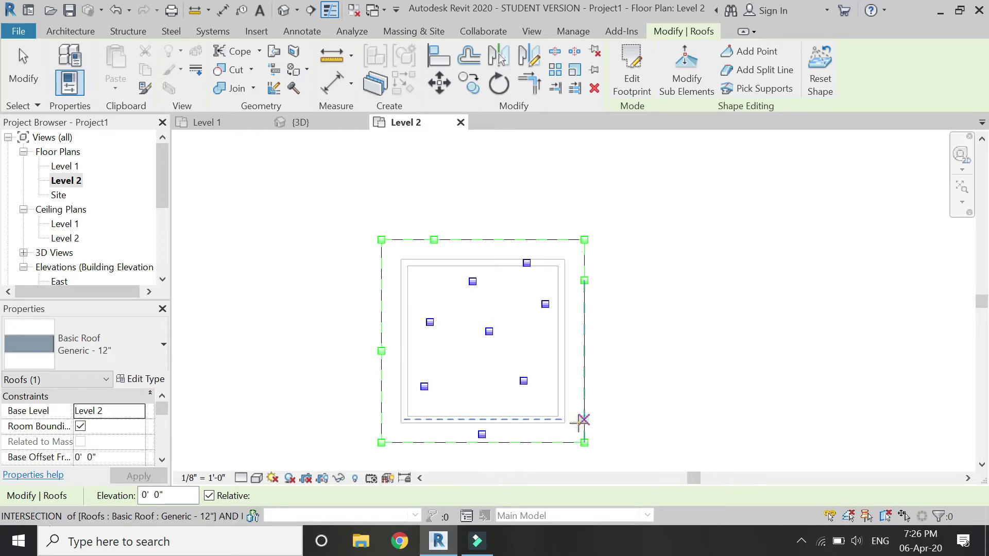
pyautogui.click(474, 383)
pyautogui.press('Escape')
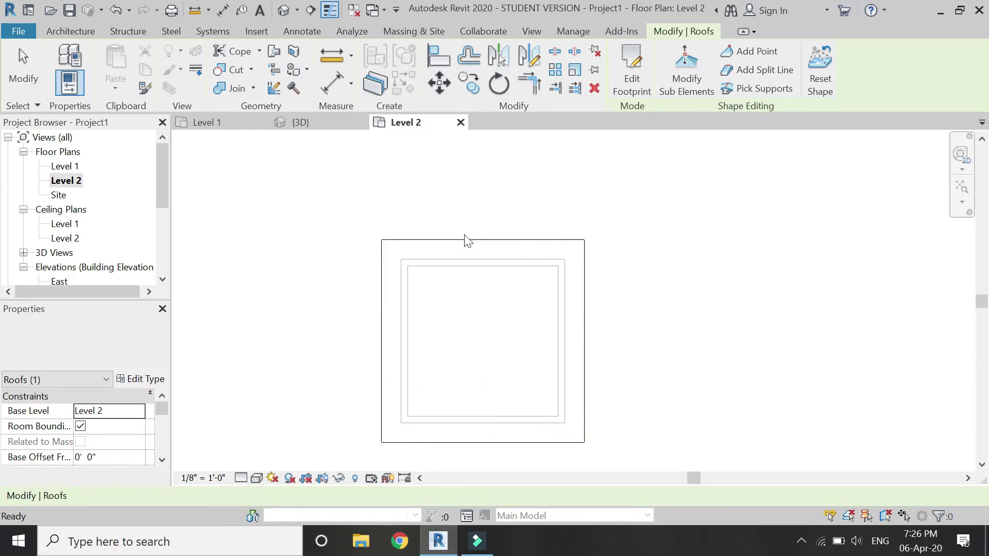
pyautogui.press('Escape')
pyautogui.click(322, 121)
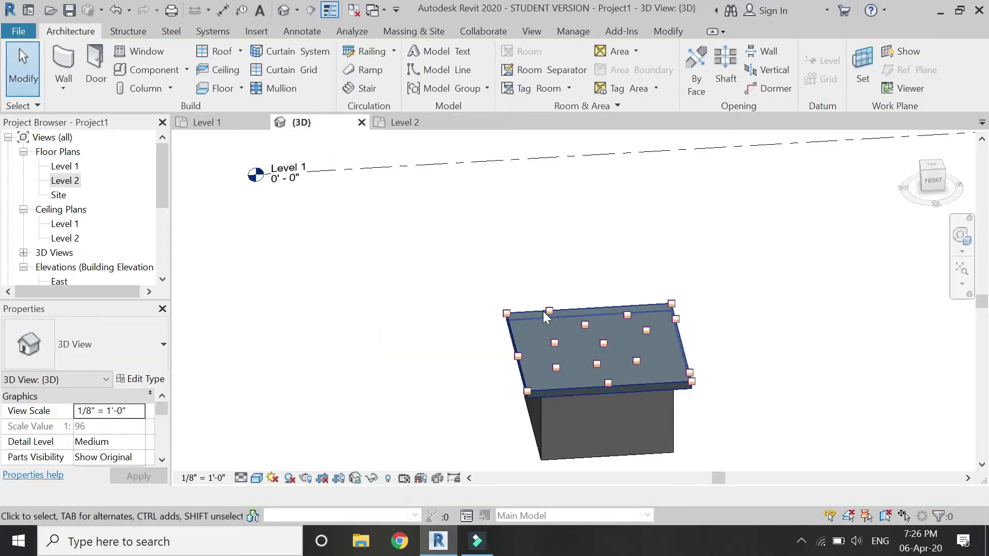
# - Set a back-edge roof point to -2', then change it to -6"
pyautogui.click(543, 310)
pyautogui.scroll(1, 600, 374)
pyautogui.scroll(2, 641, 317)
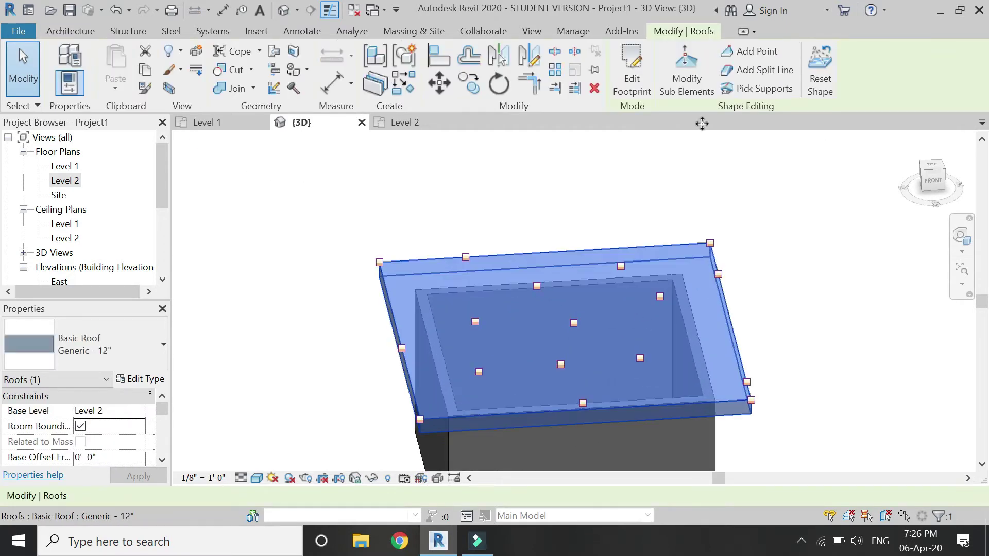
pyautogui.click(689, 78)
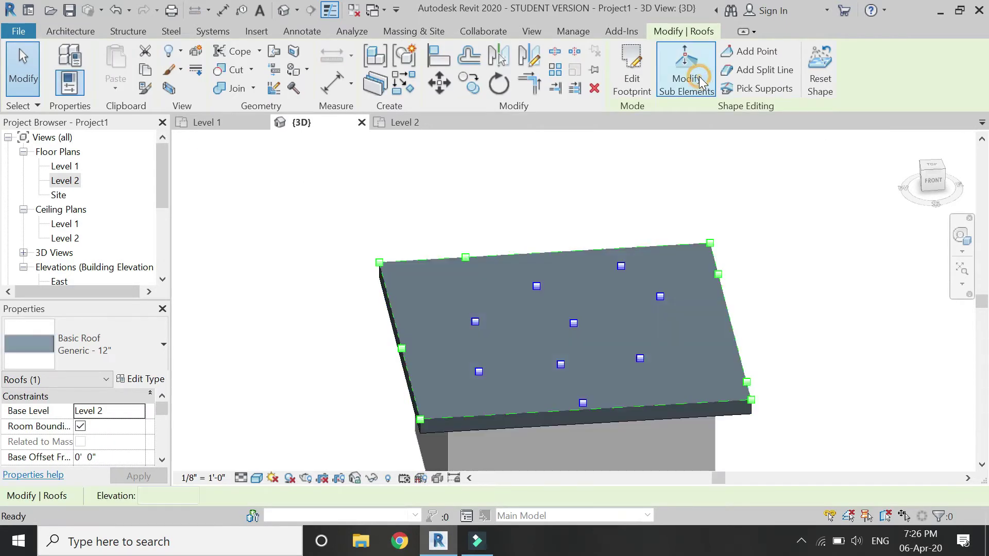
pyautogui.click(621, 267)
pyautogui.click(634, 263)
pyautogui.press('BackSpace')
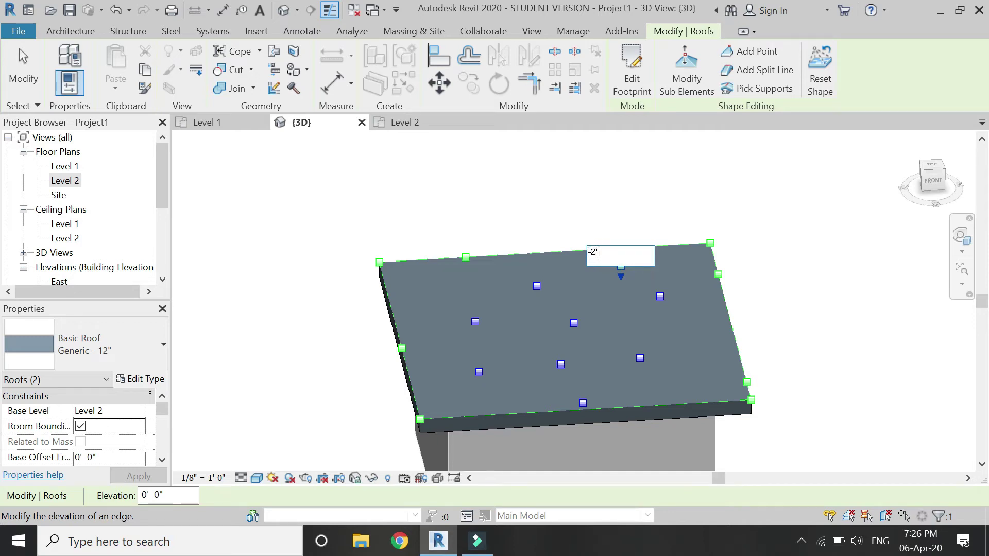
pyautogui.write("-2'")
pyautogui.press('Return')
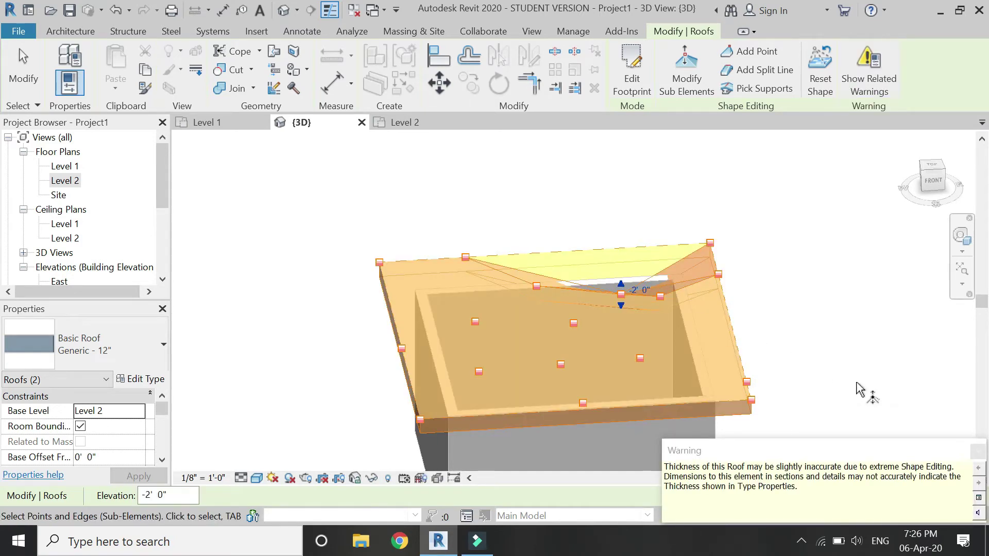
pyautogui.click(978, 451)
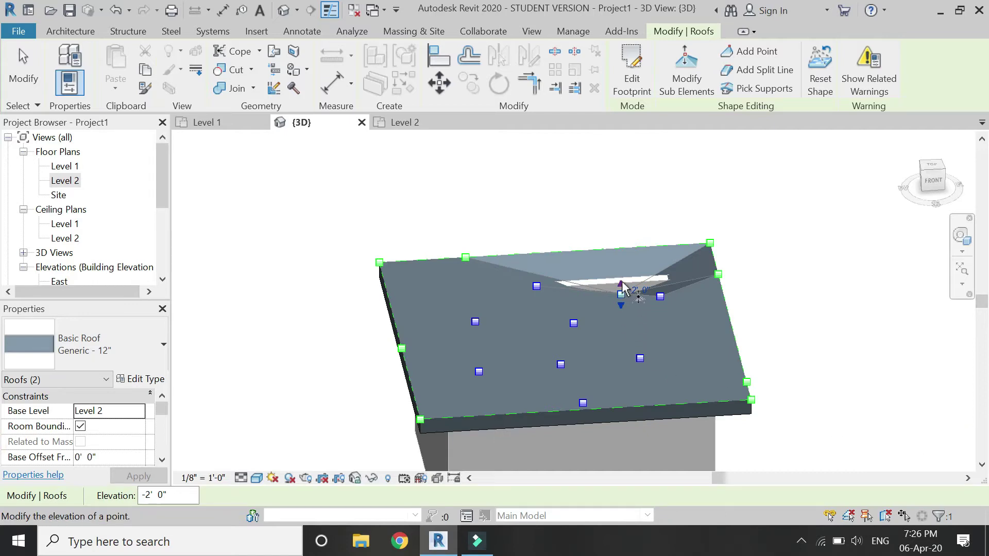
pyautogui.click(637, 291)
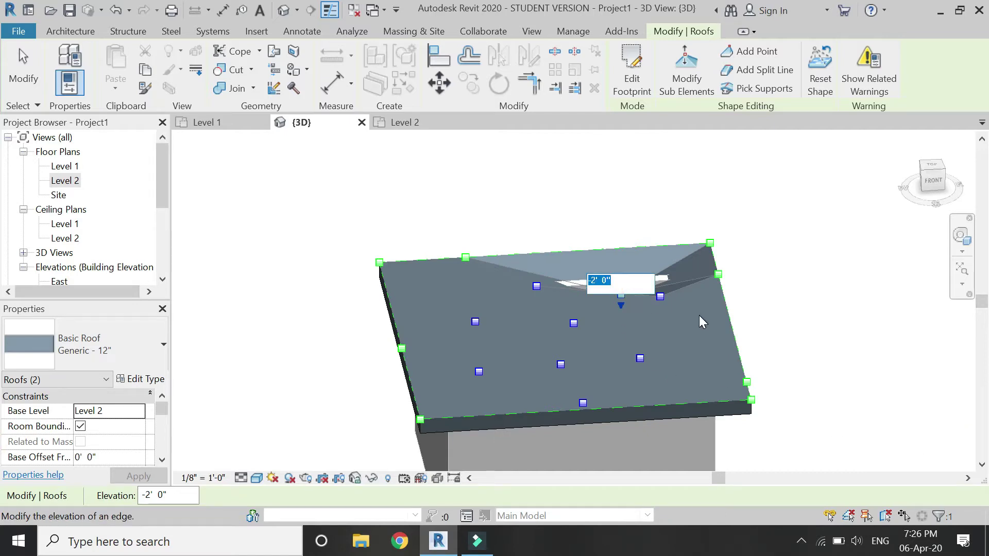
pyautogui.write('-6"')
pyautogui.press('Return')
# - Set another back point to 0' 6", an interior point to 1' 6", and the centre to -2' 0"
pyautogui.click(536, 286)
pyautogui.click(551, 281)
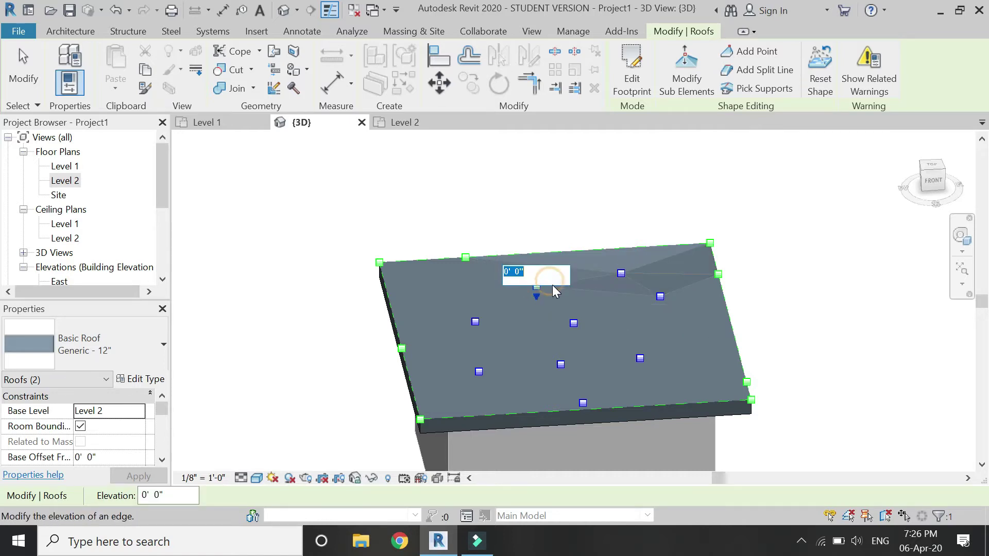
pyautogui.write('6"')
pyautogui.press('Return')
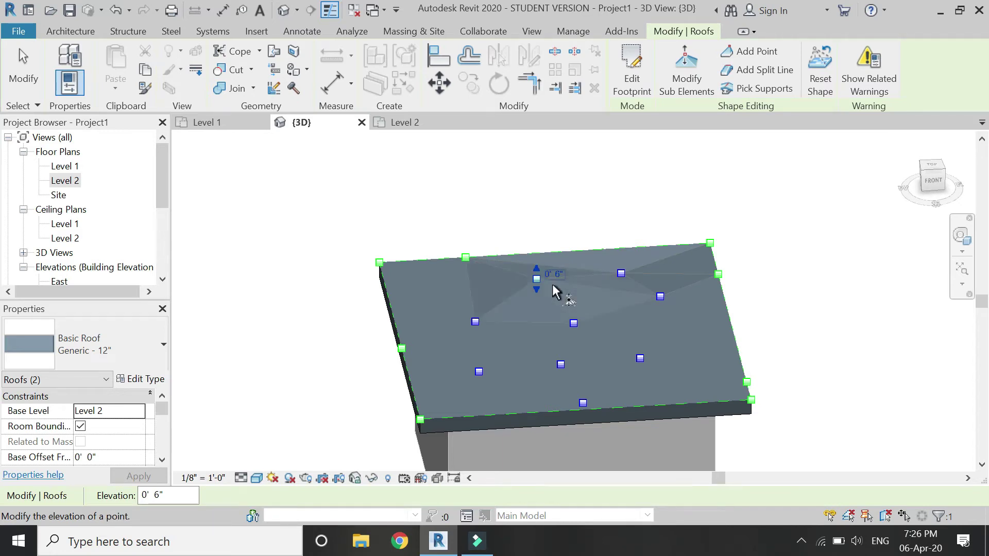
pyautogui.click(475, 322)
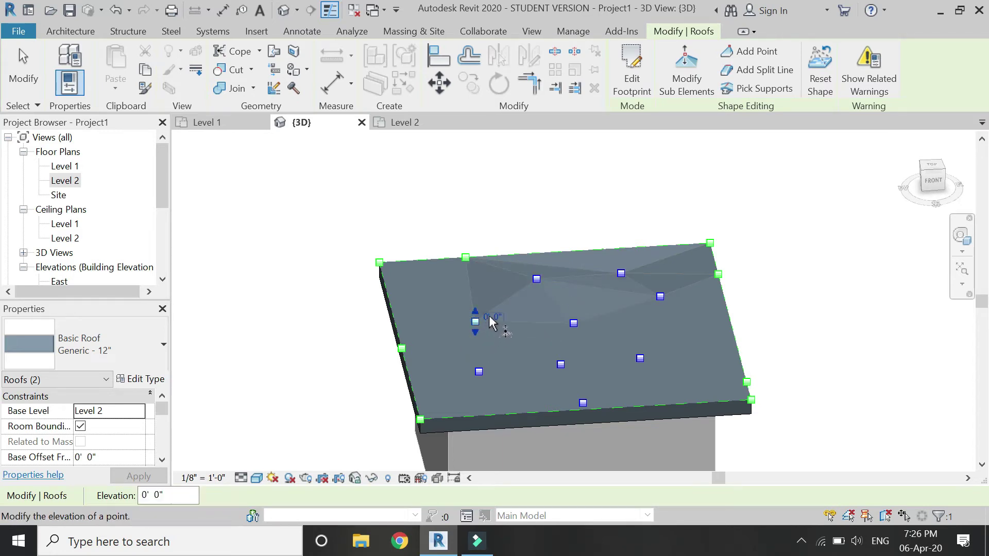
pyautogui.click(492, 318)
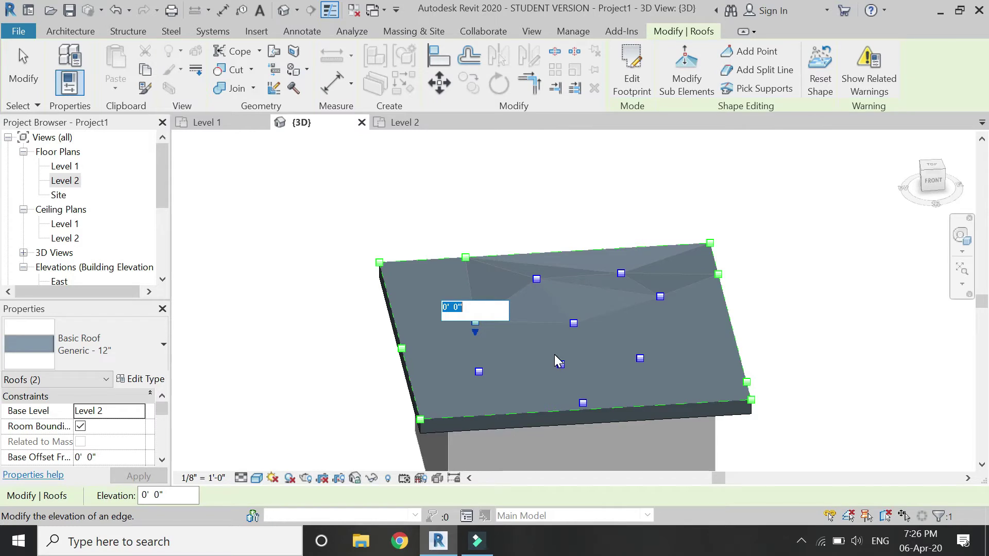
pyautogui.write('1\'6"')
pyautogui.press('Return')
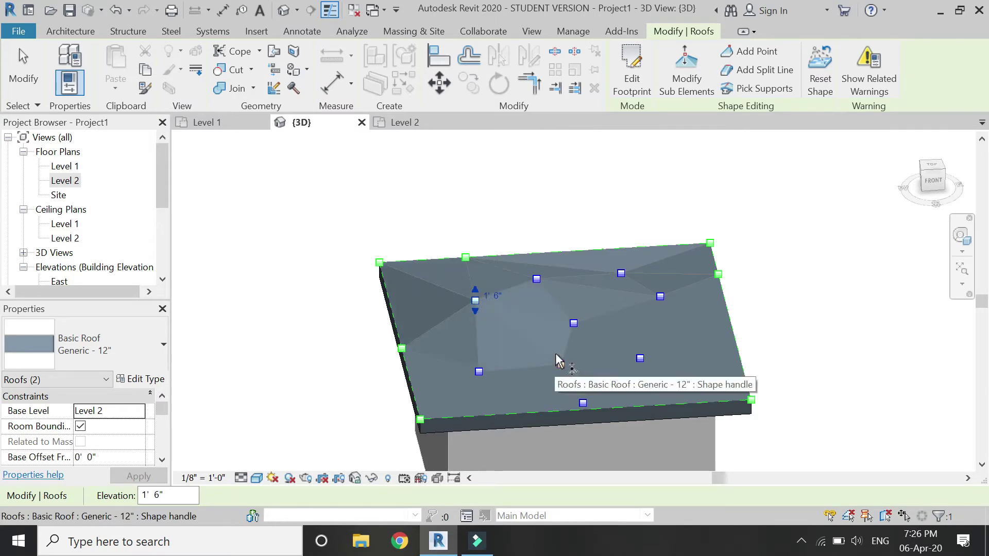
pyautogui.click(573, 323)
pyautogui.click(594, 318)
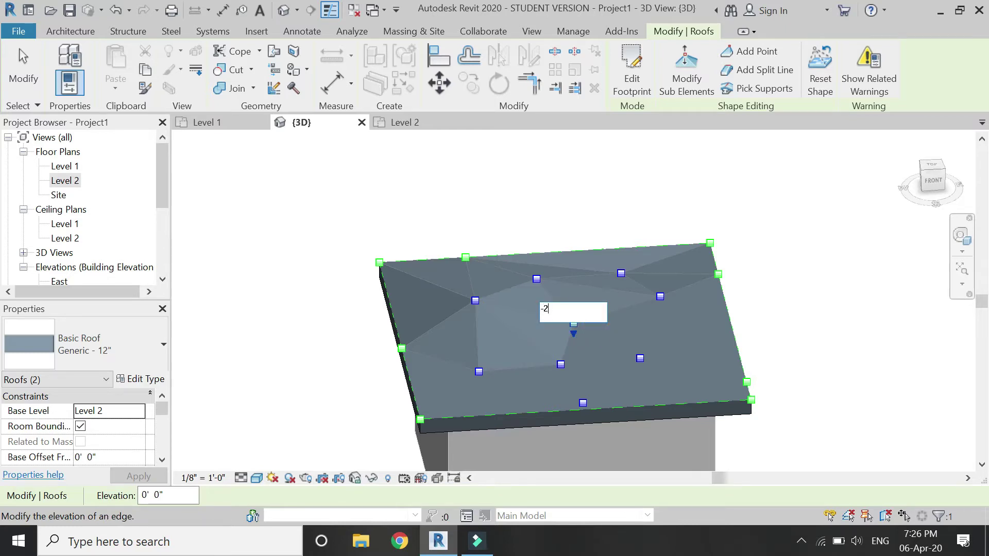
pyautogui.press('Return')
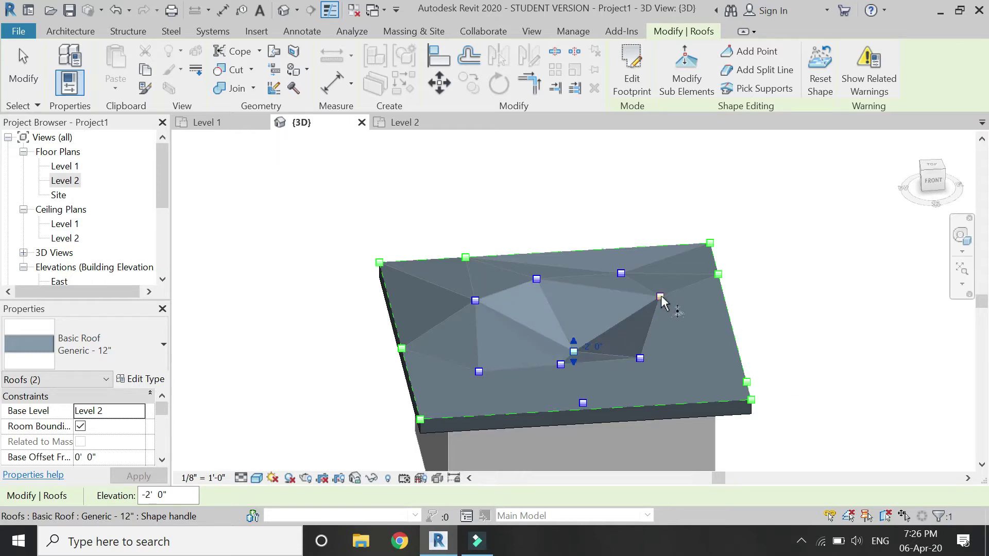
# - Reselect the roof and lower a right-side shape point to -0' 3"
pyautogui.press('Escape')
pyautogui.press('Escape')
pyautogui.click(659, 296)
pyautogui.click(687, 85)
pyautogui.click(660, 297)
pyautogui.click(676, 292)
pyautogui.write('-3"')
pyautogui.press('Return')
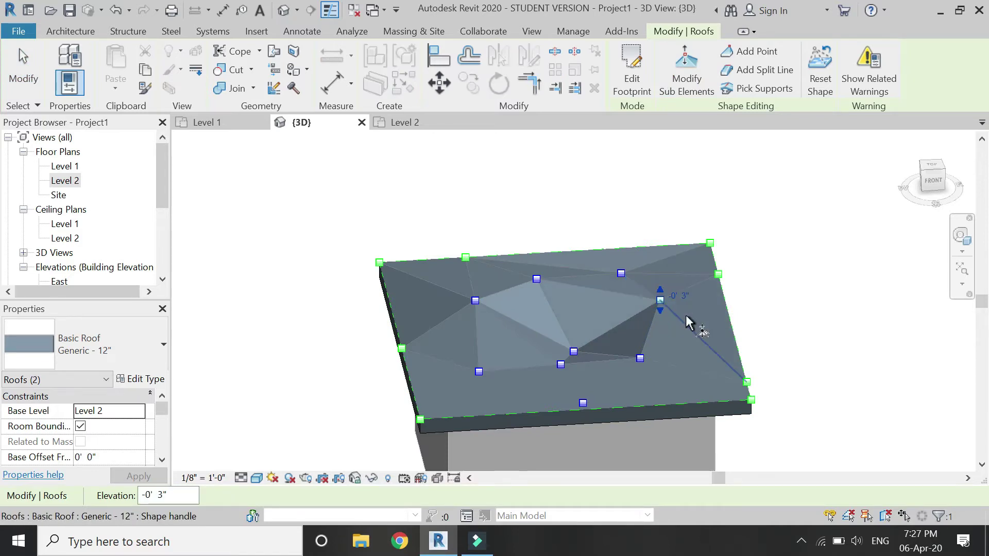
# - Set a second shape point to 2' 0" and a left-side point to 3' 0", then finish editing
pyautogui.click(650, 358)
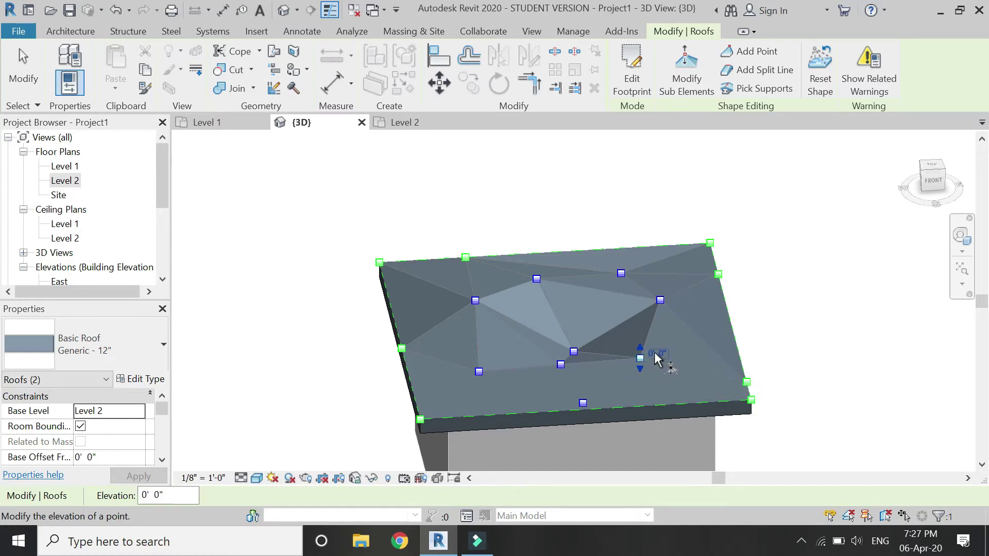
pyautogui.click(655, 353)
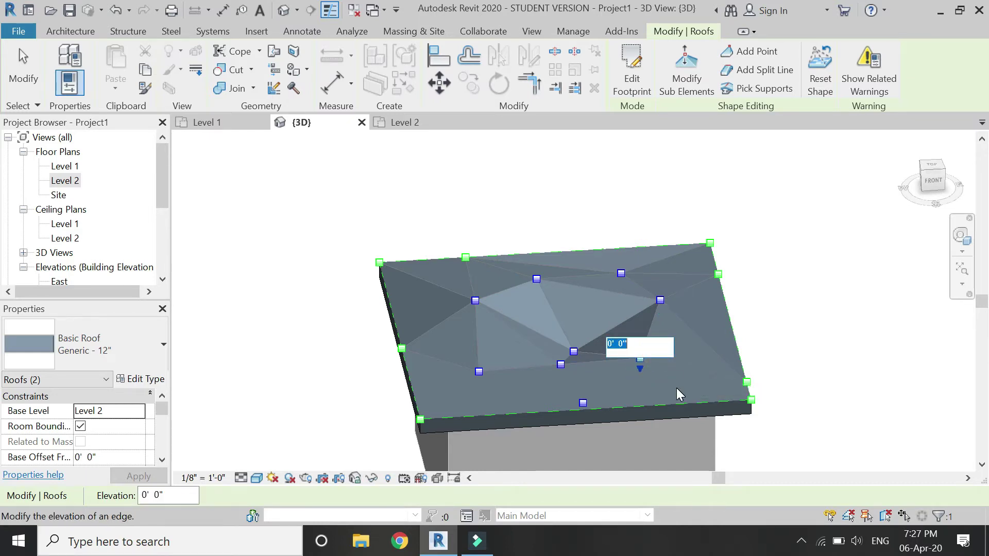
pyautogui.write('-')
pyautogui.write('2')
pyautogui.press('Return')
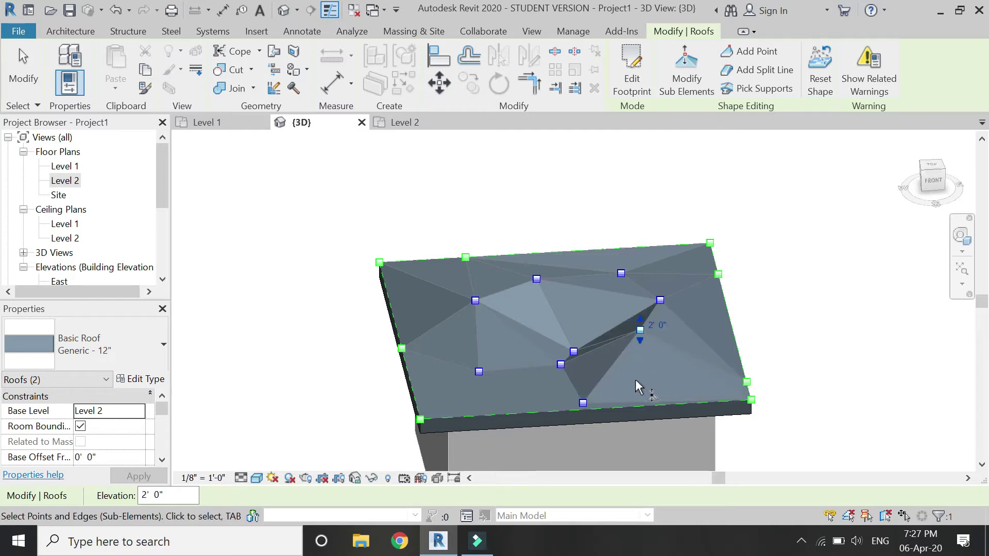
pyautogui.click(478, 371)
pyautogui.click(510, 372)
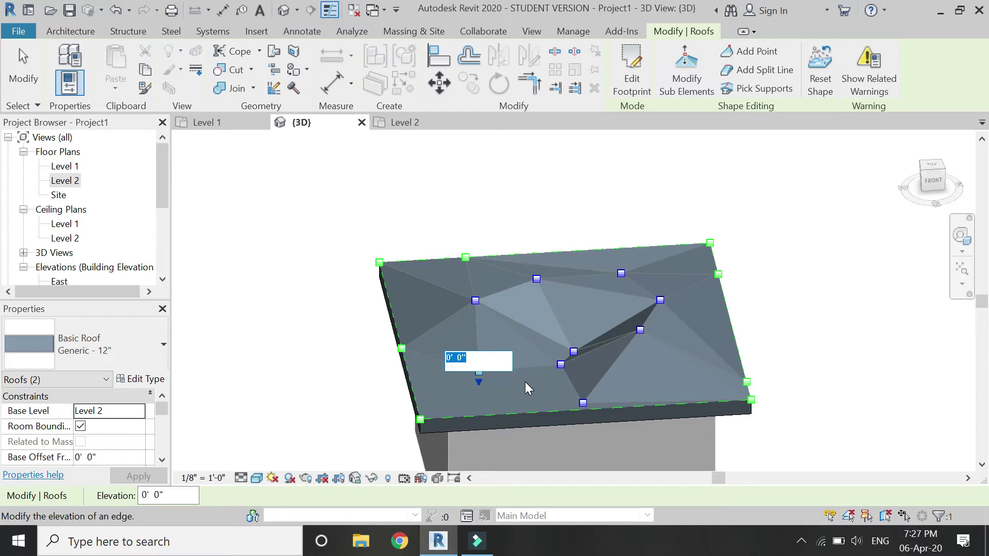
pyautogui.write('3')
pyautogui.press('Return')
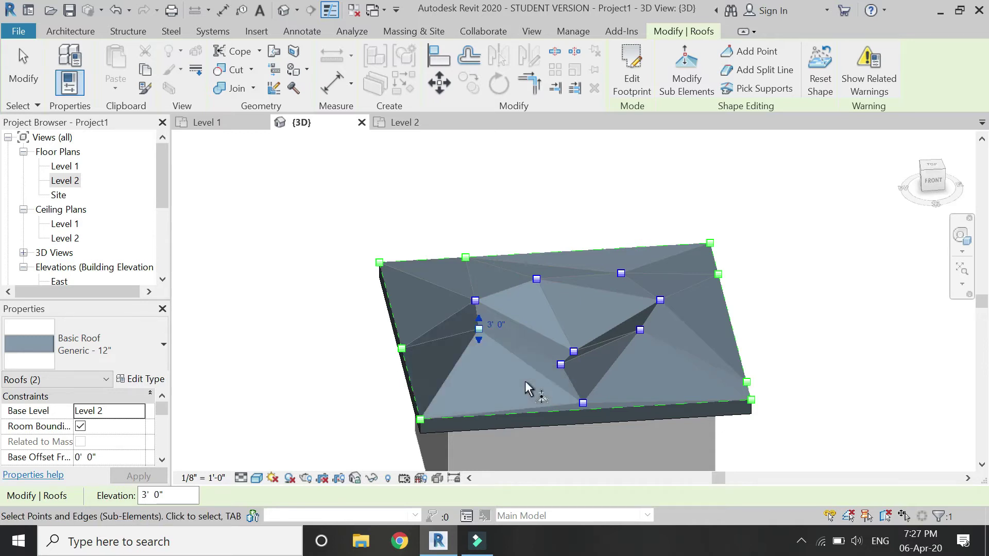
pyautogui.click(583, 403)
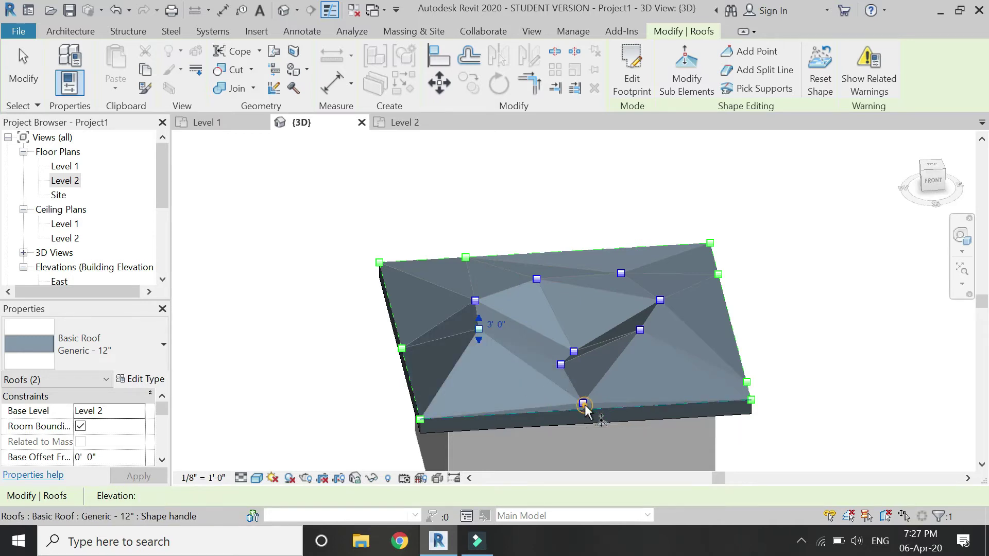
pyautogui.press('Escape')
pyautogui.press('Escape')
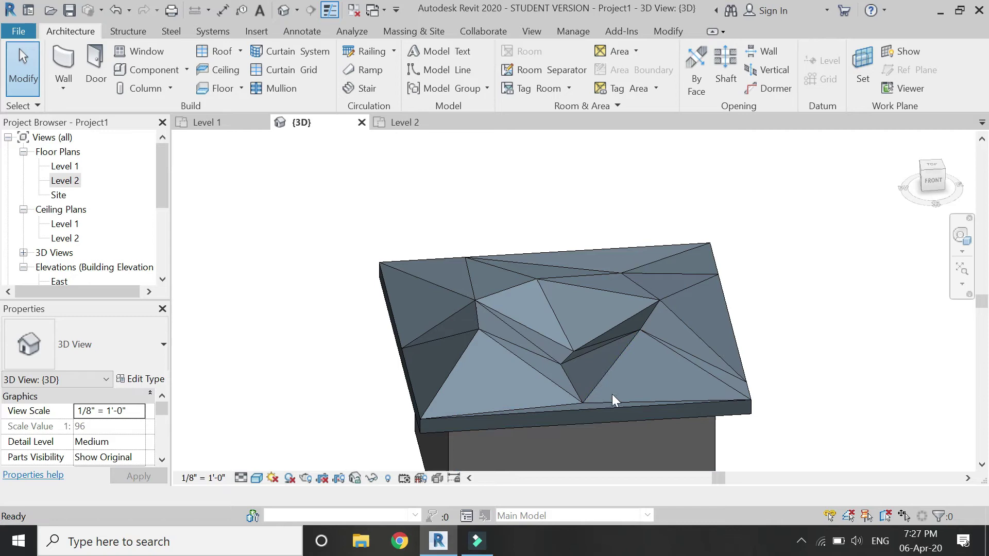
# - Raise the roof's front-edge shape point to 3' and drop the back-right edge to -1'
pyautogui.click(626, 412)
pyautogui.click(689, 77)
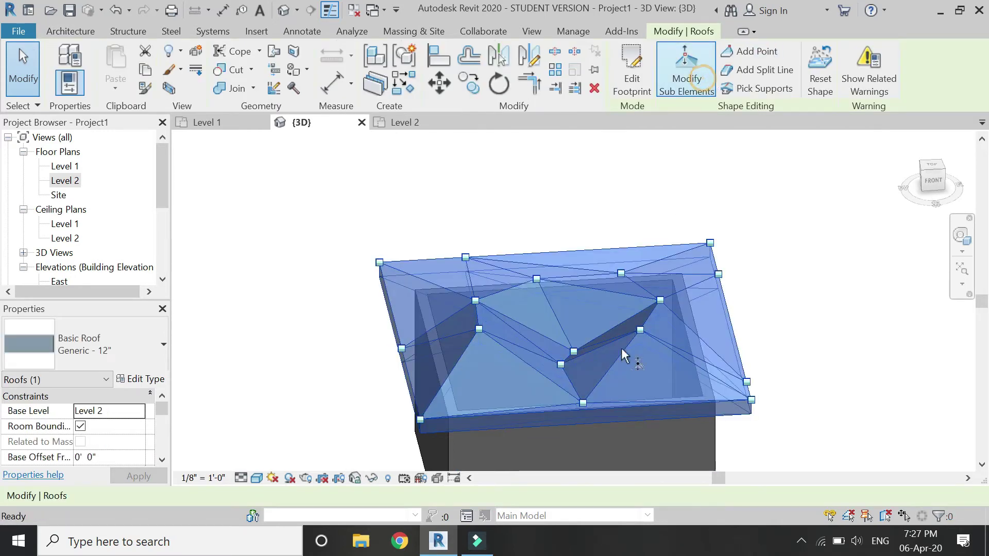
pyautogui.click(584, 403)
pyautogui.click(596, 401)
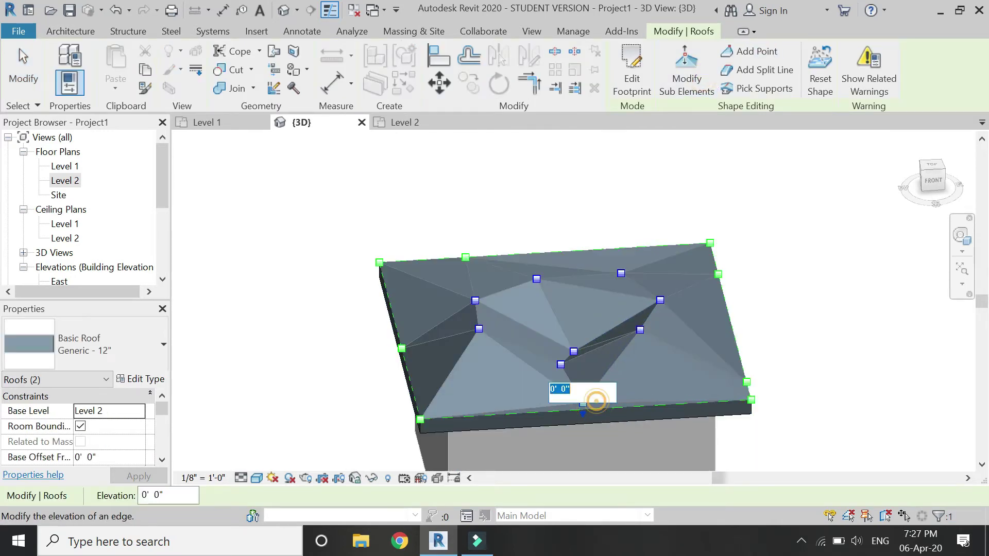
pyautogui.write('3')
pyautogui.press('Return')
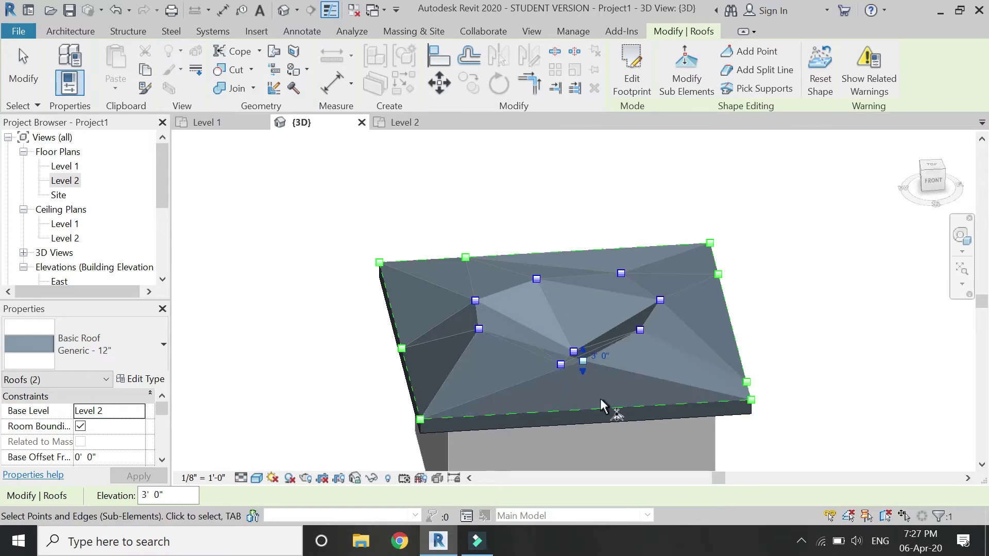
pyautogui.click(712, 252)
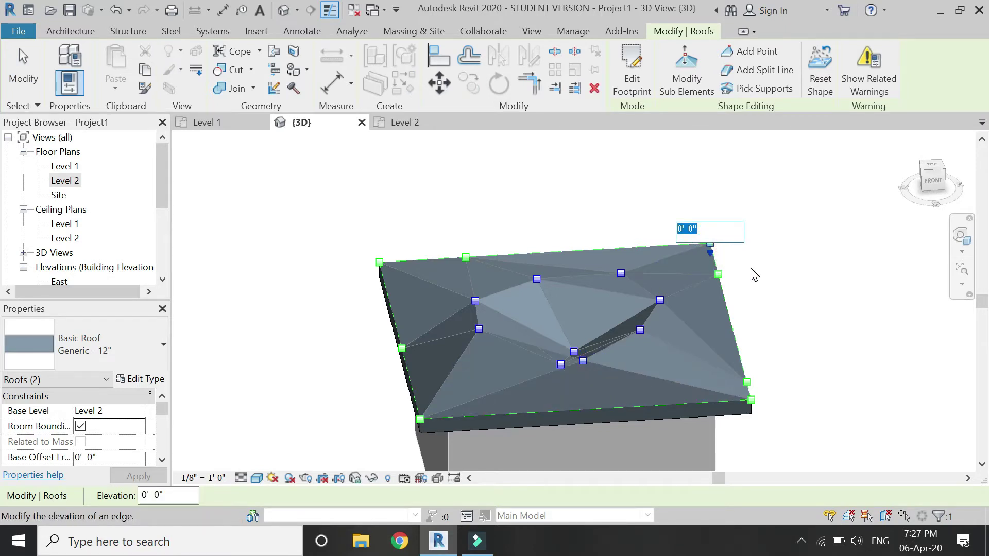
pyautogui.write('-1')
pyautogui.press('Return')
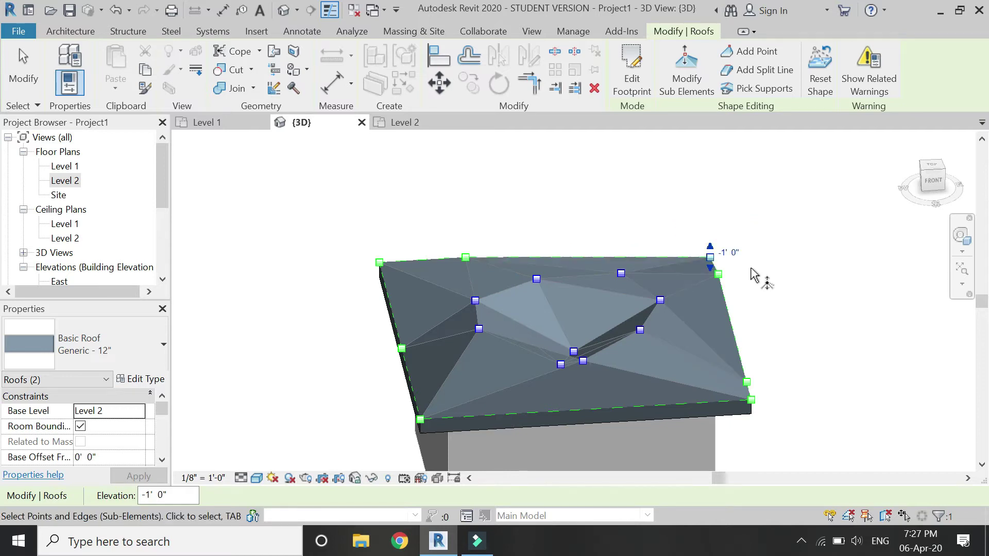
# - Set the back-left roof corner point to 2' (briefly 4') and finish shape editing
pyautogui.click(379, 263)
pyautogui.click(390, 257)
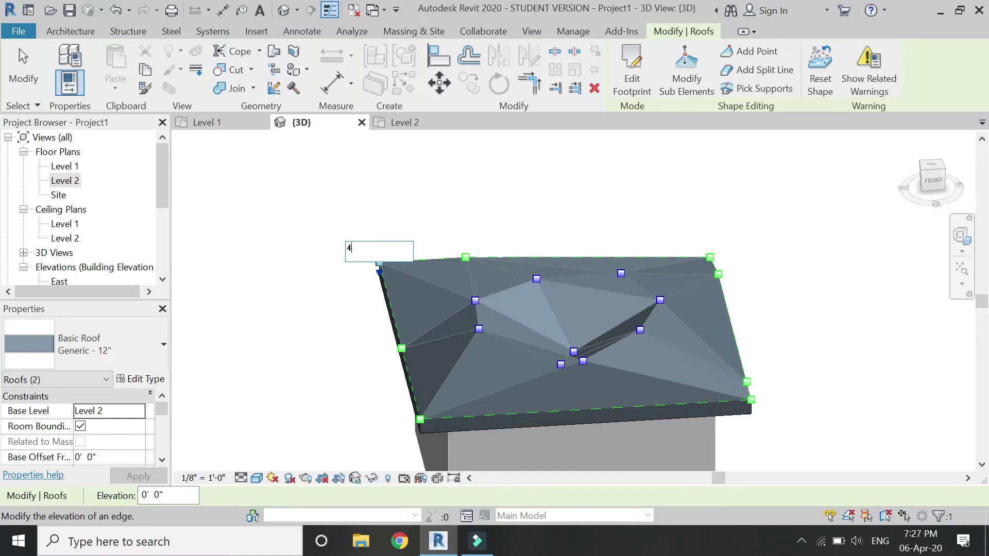
pyautogui.write('4')
pyautogui.press('Return')
pyautogui.click(412, 219)
pyautogui.write("2'")
pyautogui.press('Return')
pyautogui.press('Escape')
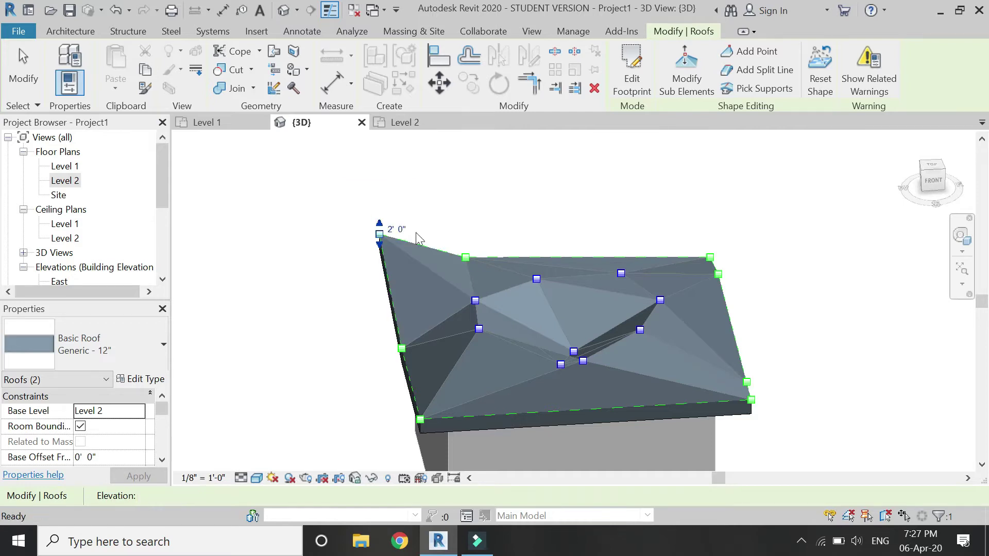
pyautogui.press('Escape')
pyautogui.scroll(-2, 612, 326)
# - Center the navigation wheel on the roof and orbit around to the building's back
pyautogui.click(961, 235)
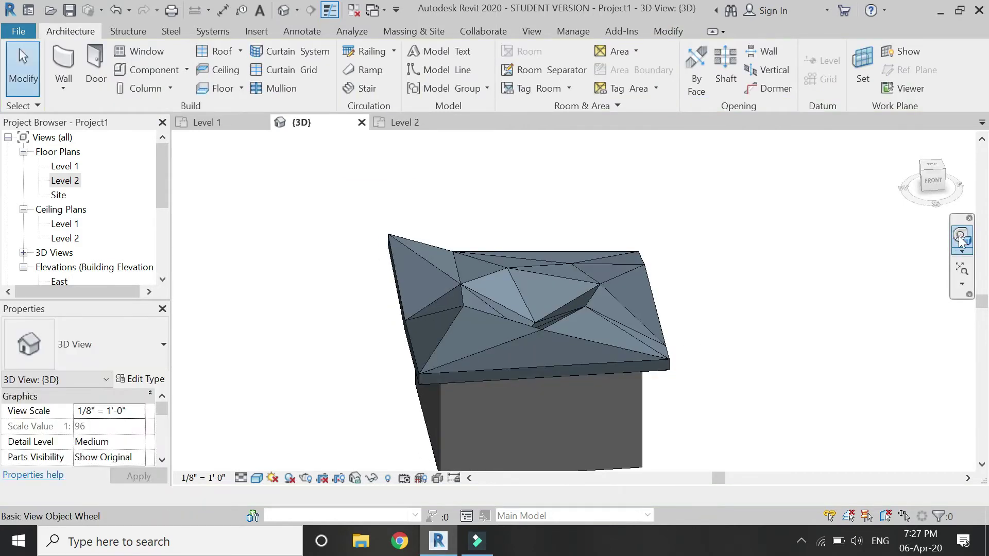
pyautogui.moveTo(474, 348); pyautogui.dragTo(515, 304)
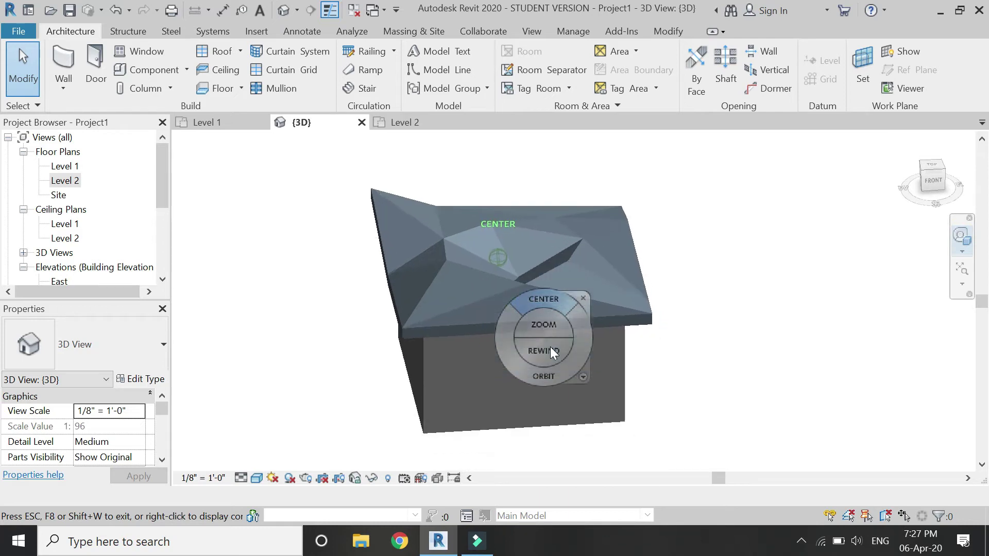
pyautogui.moveTo(576, 347); pyautogui.dragTo(723, 375)
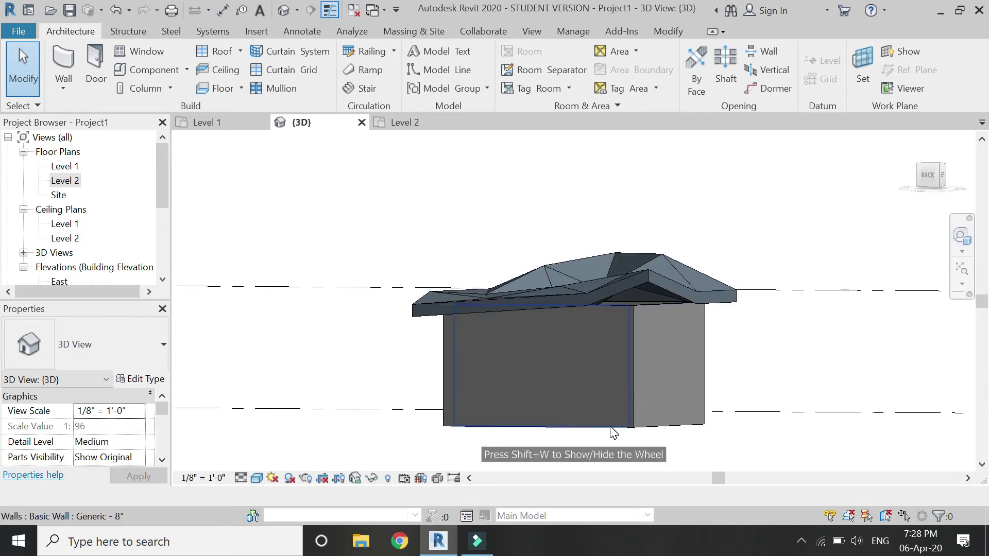
# - Attach the tops of the front and side walls to the warped roof
pyautogui.click(613, 413)
pyautogui.click(733, 88)
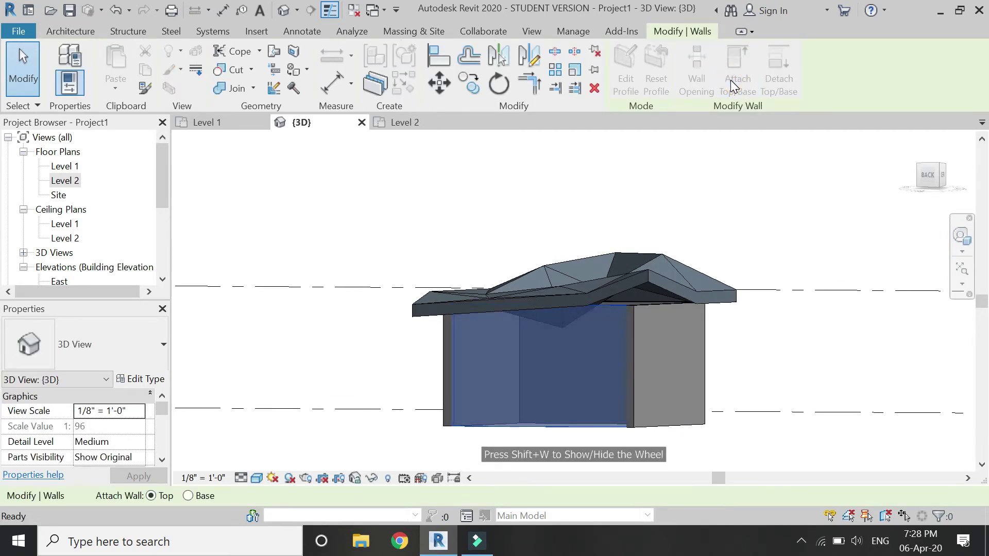
pyautogui.click(644, 273)
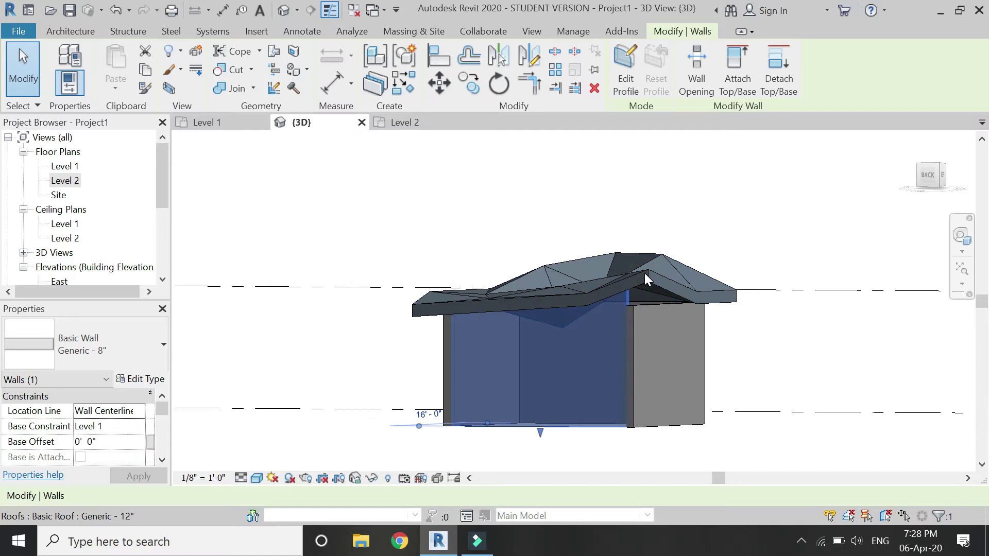
pyautogui.press('Escape')
pyautogui.scroll(3, 631, 303)
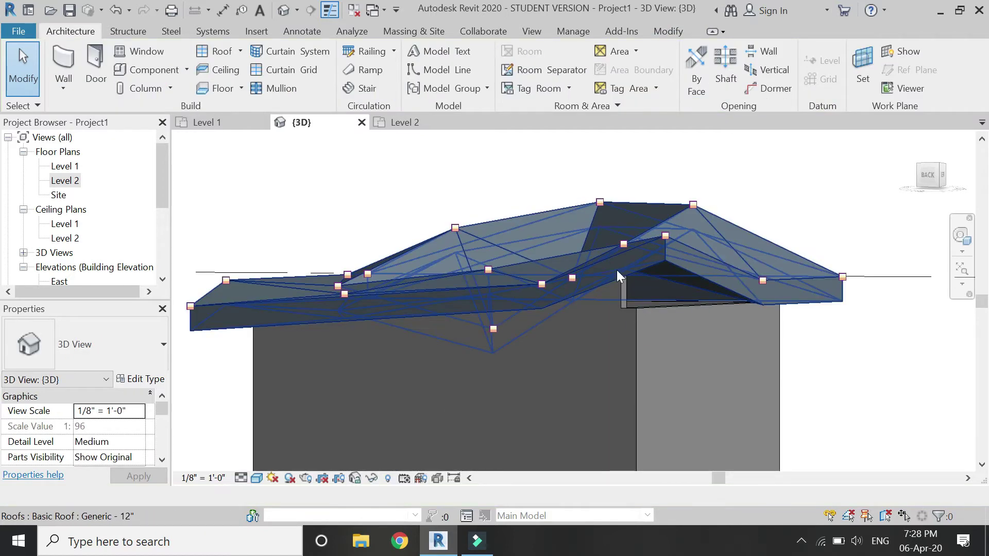
pyautogui.scroll(-4, 634, 286)
pyautogui.click(670, 434)
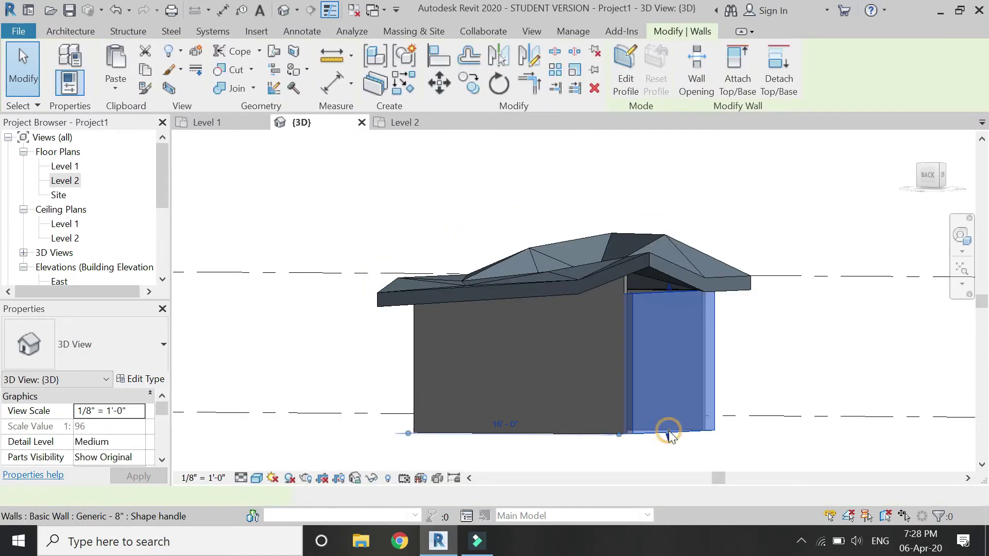
pyautogui.click(727, 62)
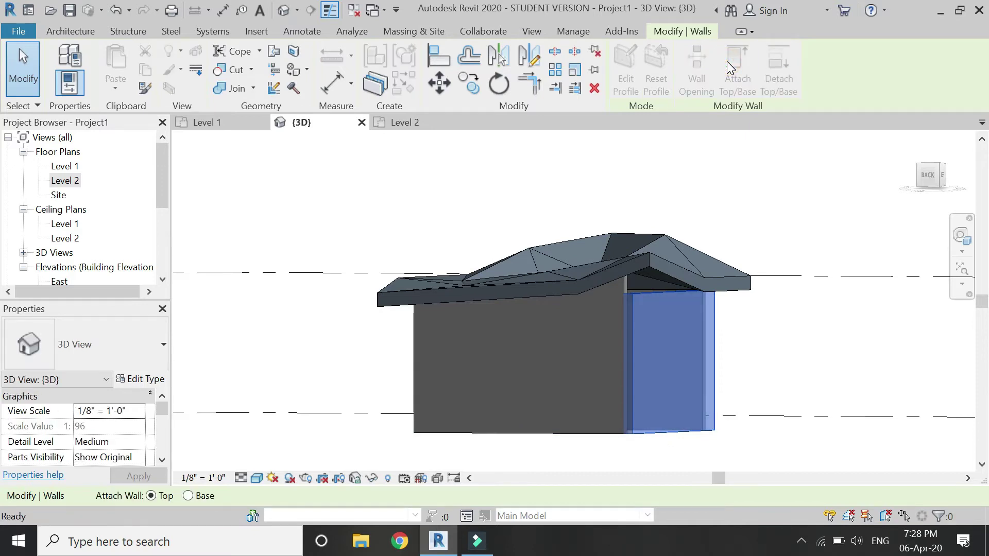
pyautogui.click(676, 273)
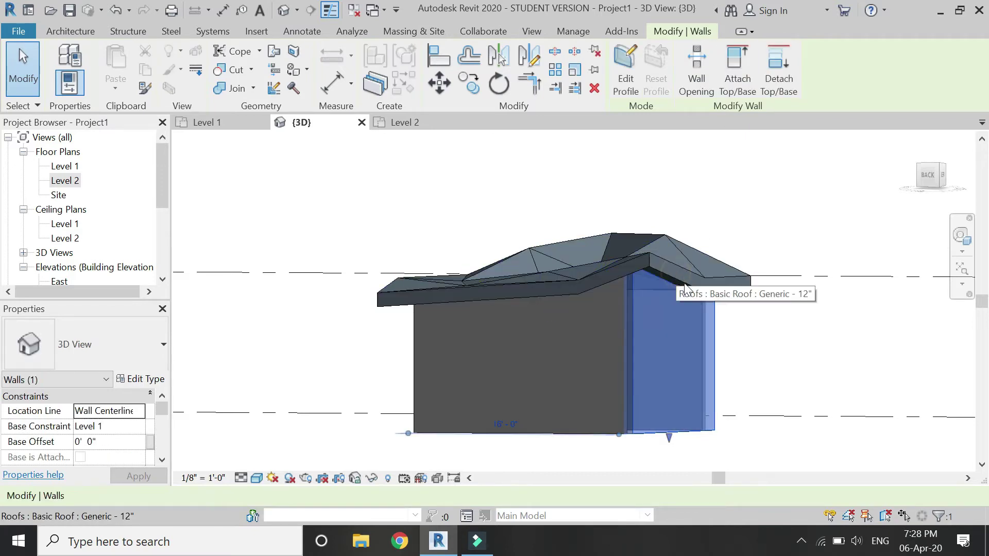
pyautogui.press('Escape')
# - Select the left building's walls, attach them to the warped roof, and orbit to check
pyautogui.keyDown('shift'); pyautogui.moveTo(656, 425); pyautogui.dragTo(582, 354, button='middle'); pyautogui.keyUp('shift')
pyautogui.click(581, 329)
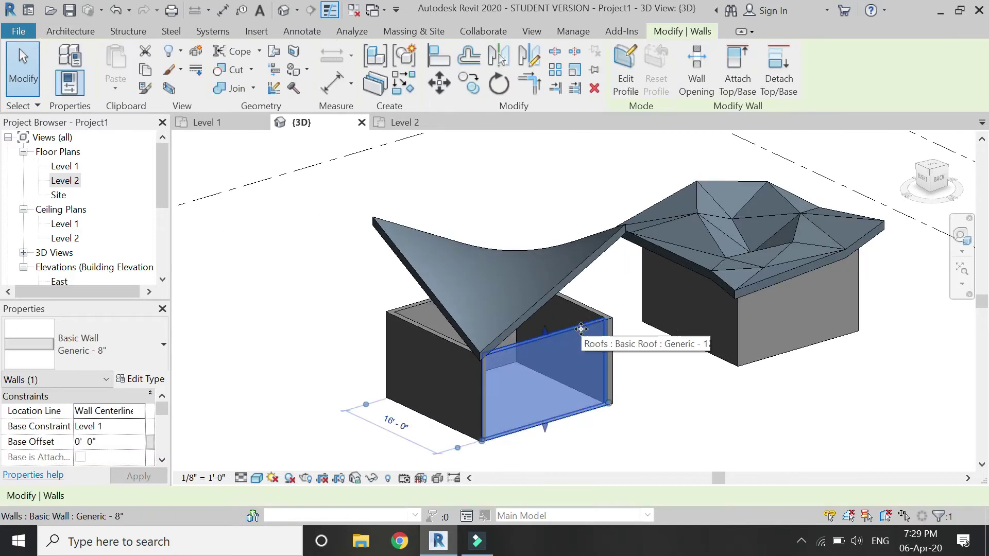
pyautogui.keyDown('ctrl'); pyautogui.click(573, 301); pyautogui.keyUp('ctrl')
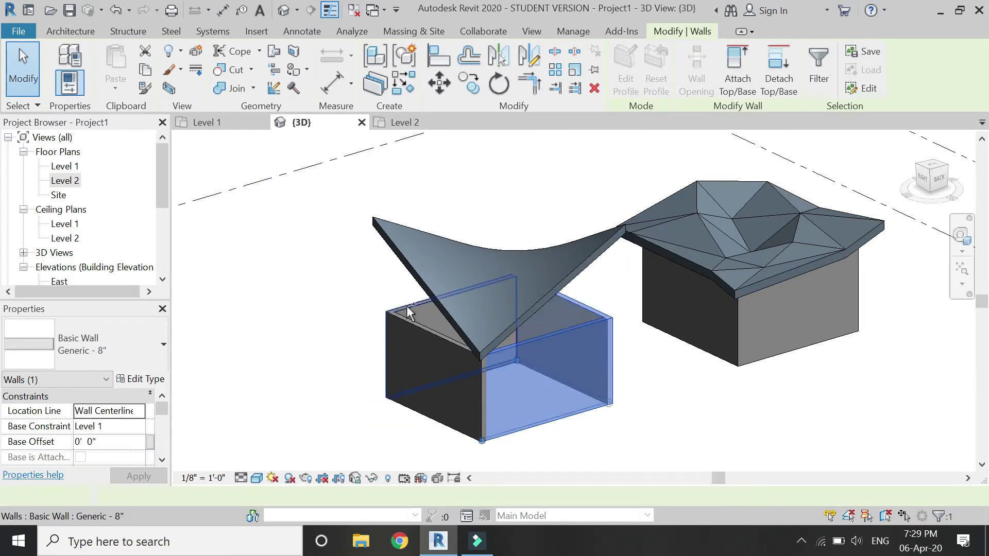
pyautogui.press('Tab')
pyautogui.keyDown('ctrl'); pyautogui.click(435, 337); pyautogui.keyUp('ctrl')
pyautogui.click(734, 74)
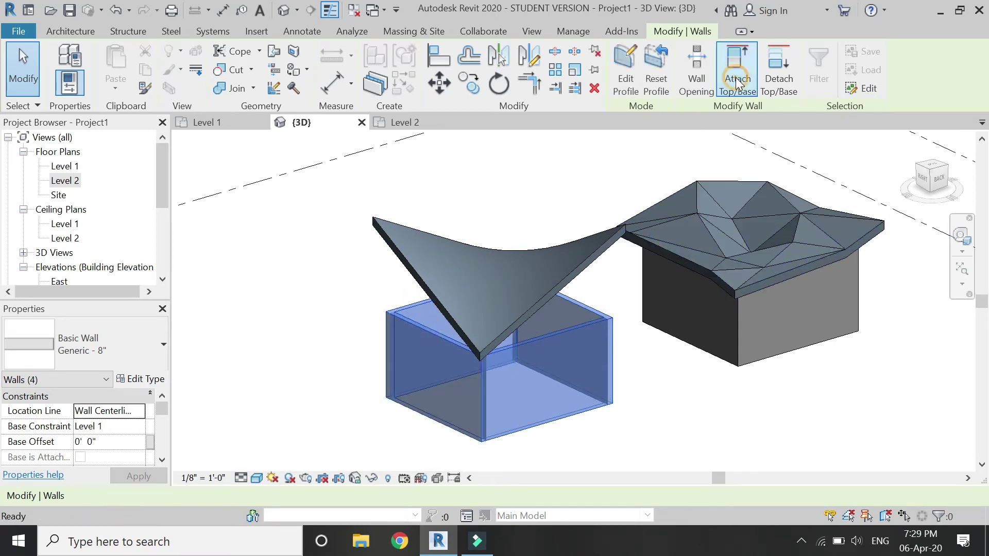
pyautogui.click(567, 276)
pyautogui.click(653, 346)
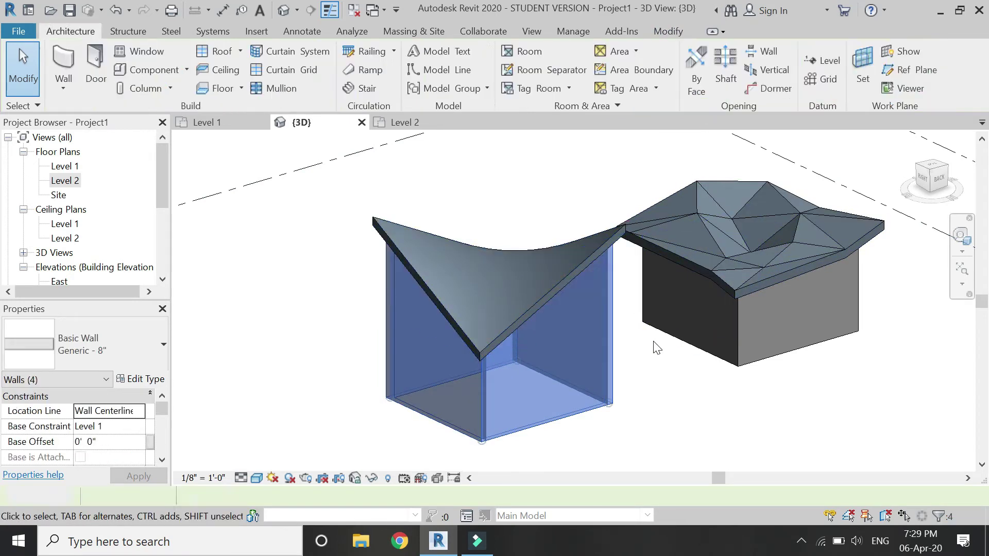
pyautogui.keyDown('shift'); pyautogui.moveTo(652, 346); pyautogui.dragTo(477, 292, button='middle'); pyautogui.keyUp('shift')
# - On the Level 1 plan, start W10X49 structural columns reaching up to Level 2
pyautogui.click(204, 122)
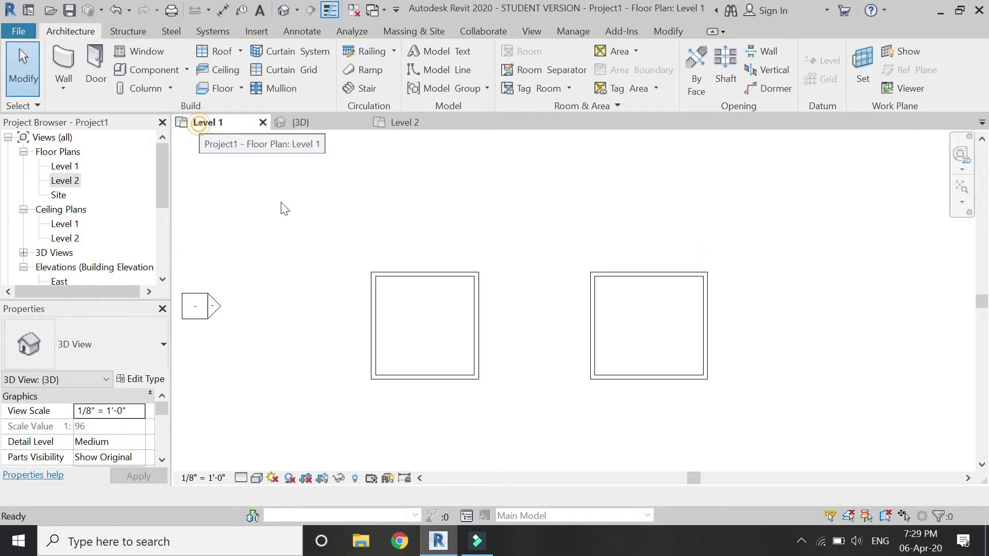
pyautogui.scroll(3, 622, 293)
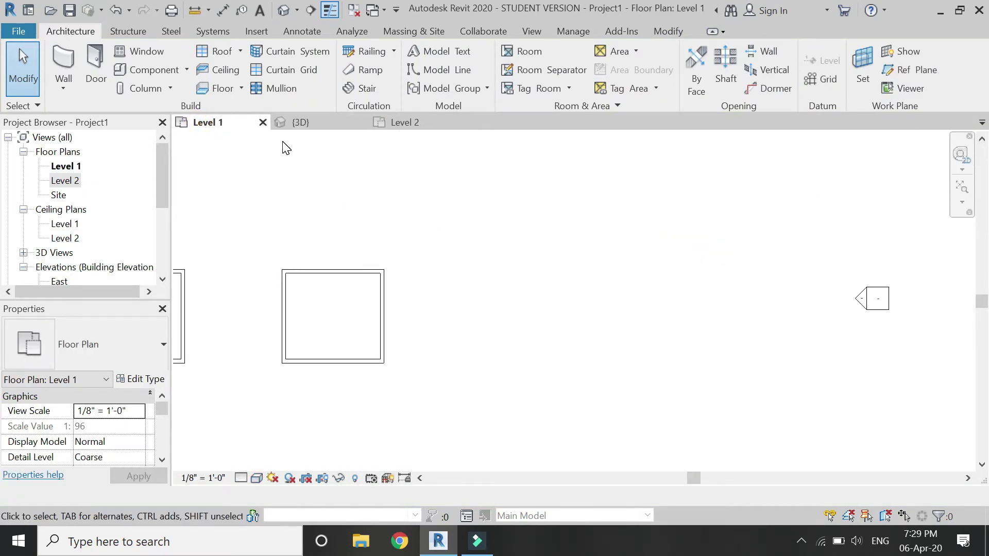
pyautogui.click(145, 88)
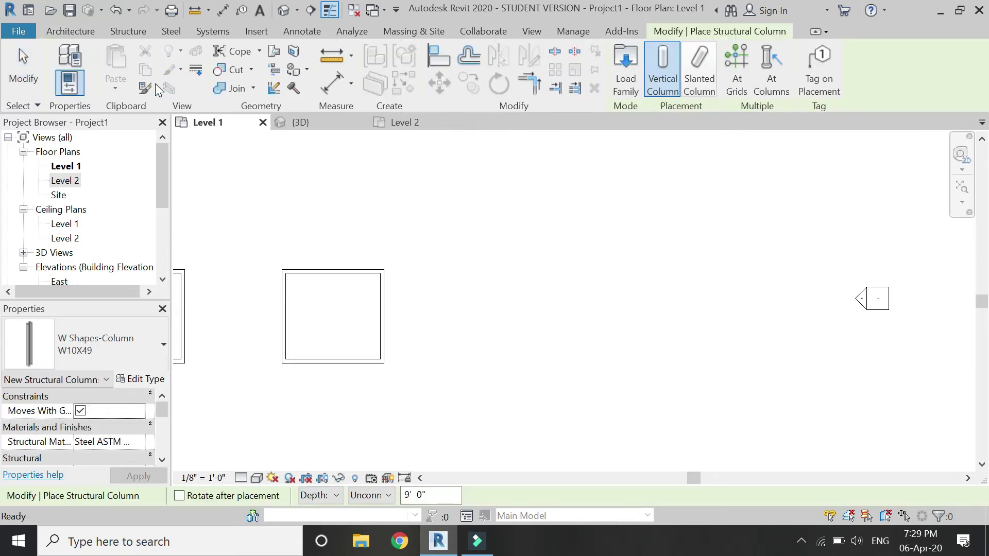
pyautogui.click(320, 495)
pyautogui.click(315, 524)
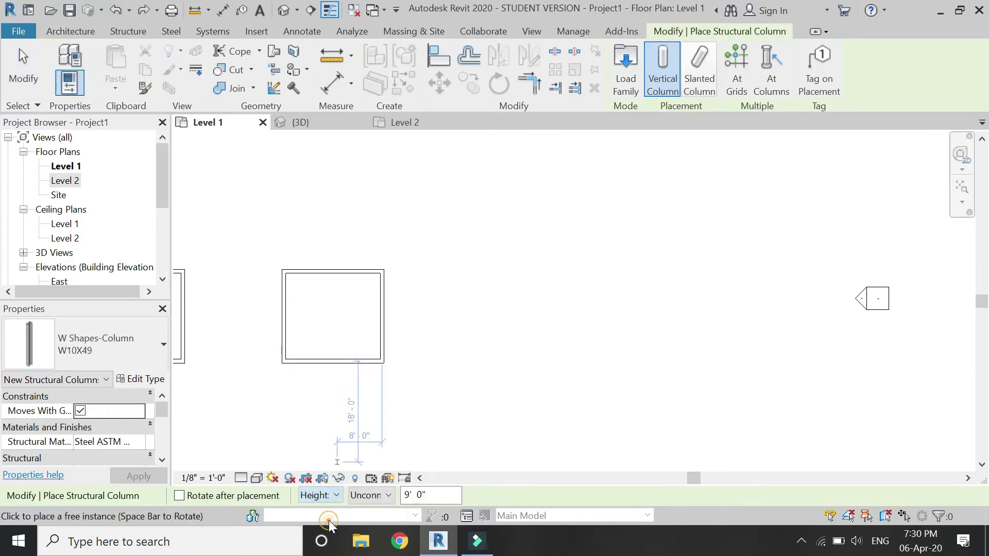
pyautogui.click(390, 498)
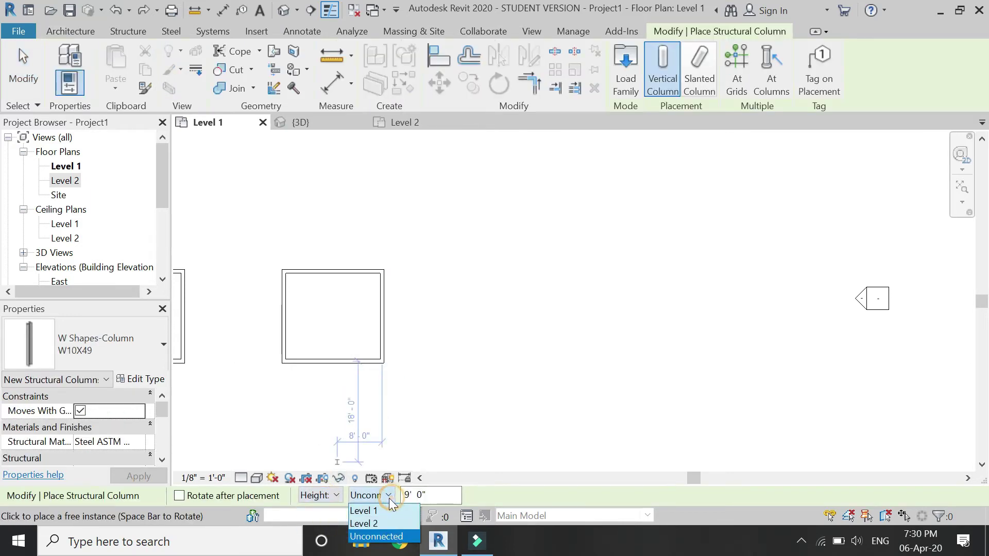
pyautogui.click(385, 523)
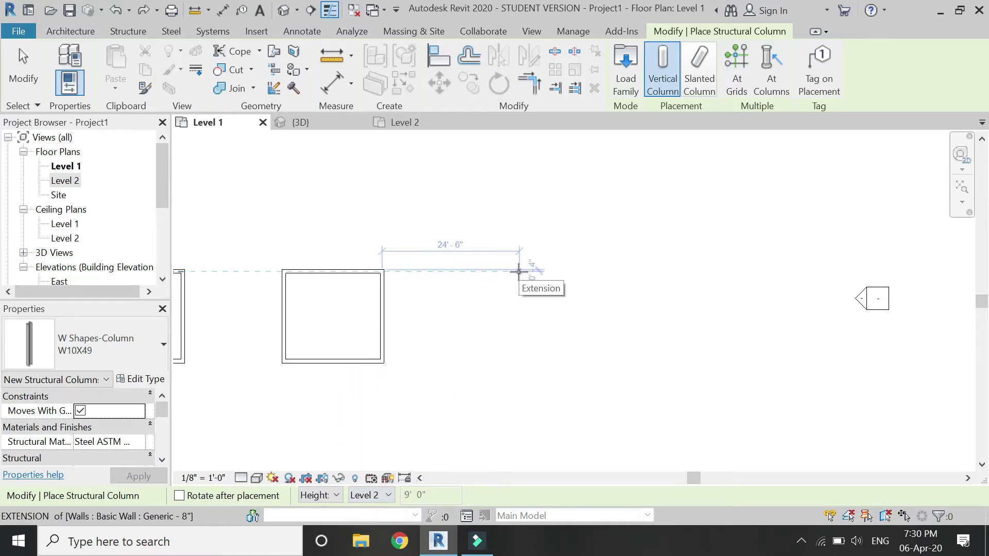
# - Place five columns at the wall extension points to the right of the box
pyautogui.click(518, 272)
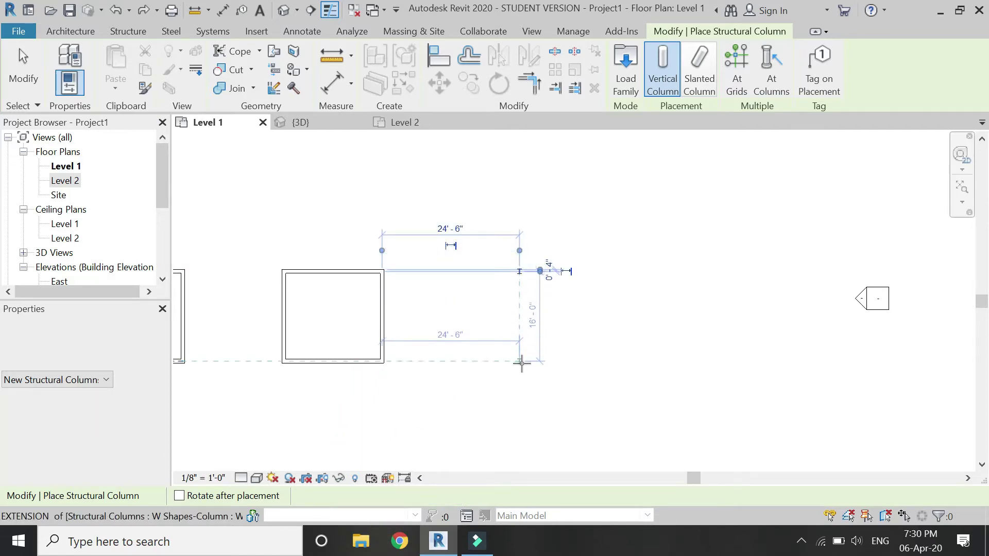
pyautogui.click(520, 360)
pyautogui.click(519, 313)
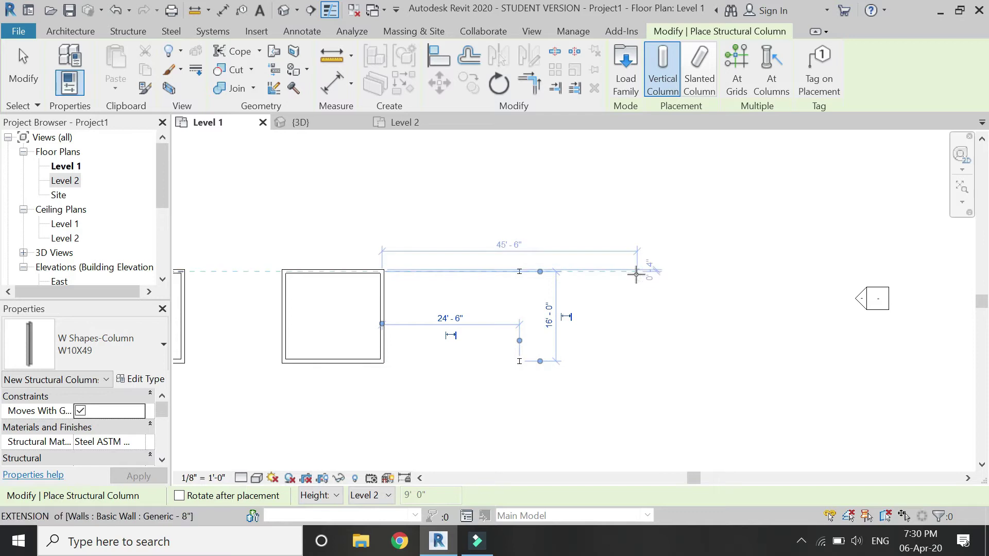
pyautogui.click(629, 271)
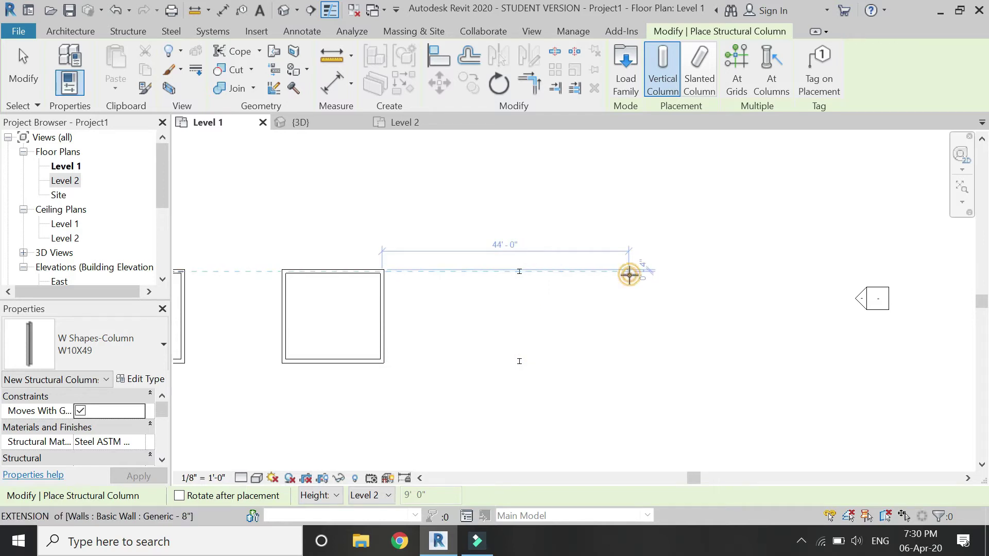
pyautogui.click(629, 361)
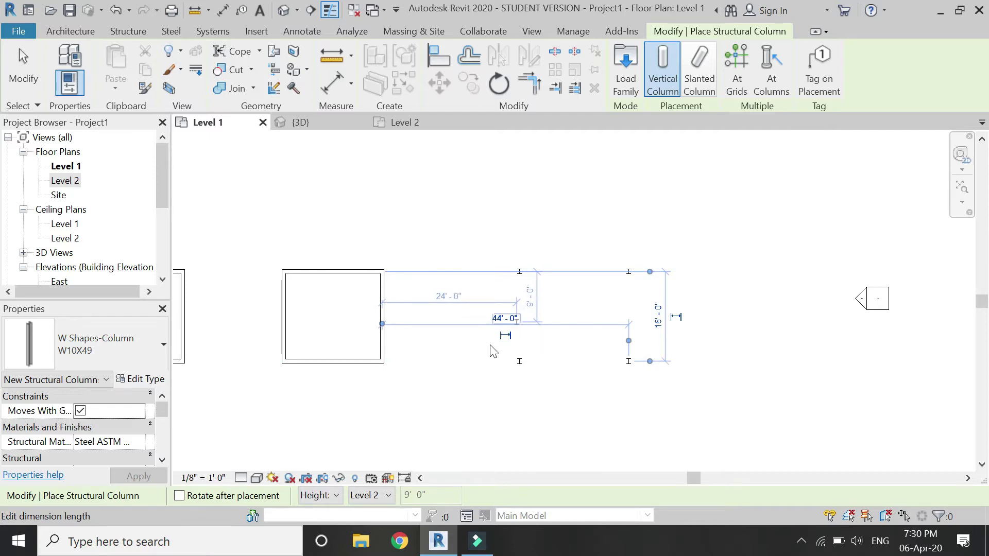
# - Switch the column top to Unconnected at 15' 0" and place a middle column
pyautogui.click(388, 495)
pyautogui.click(376, 536)
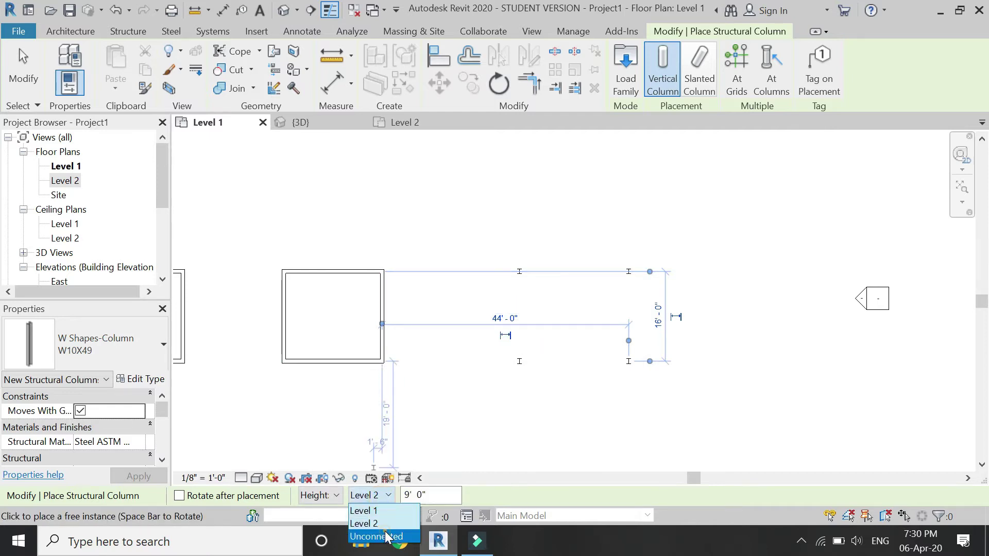
pyautogui.click(438, 496)
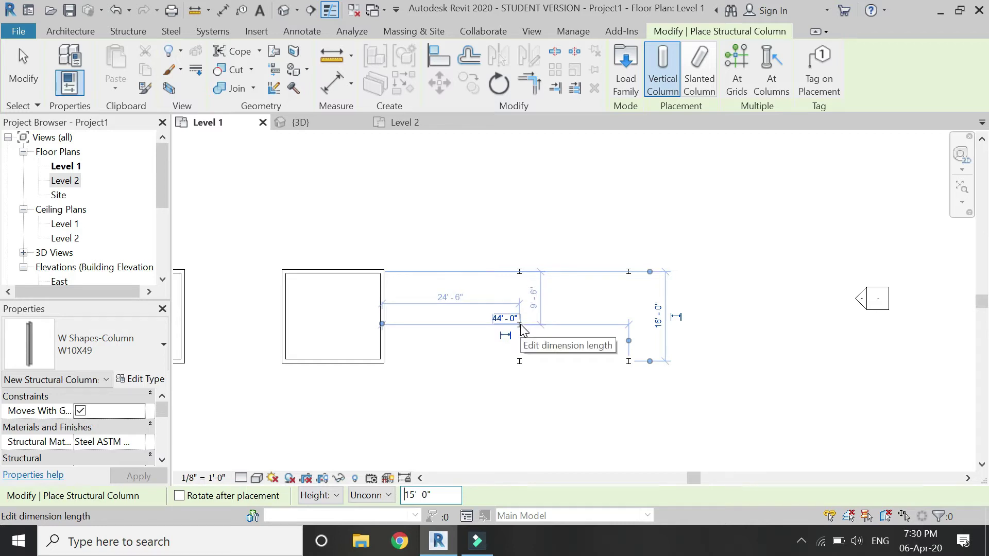
pyautogui.scroll(3, 521, 326)
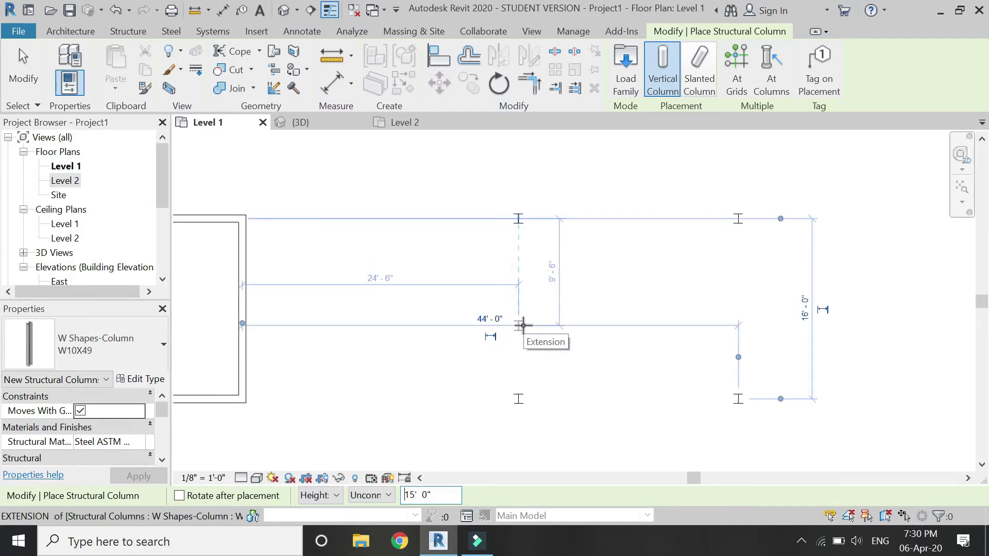
pyautogui.click(522, 325)
pyautogui.press('Escape')
pyautogui.press('Escape')
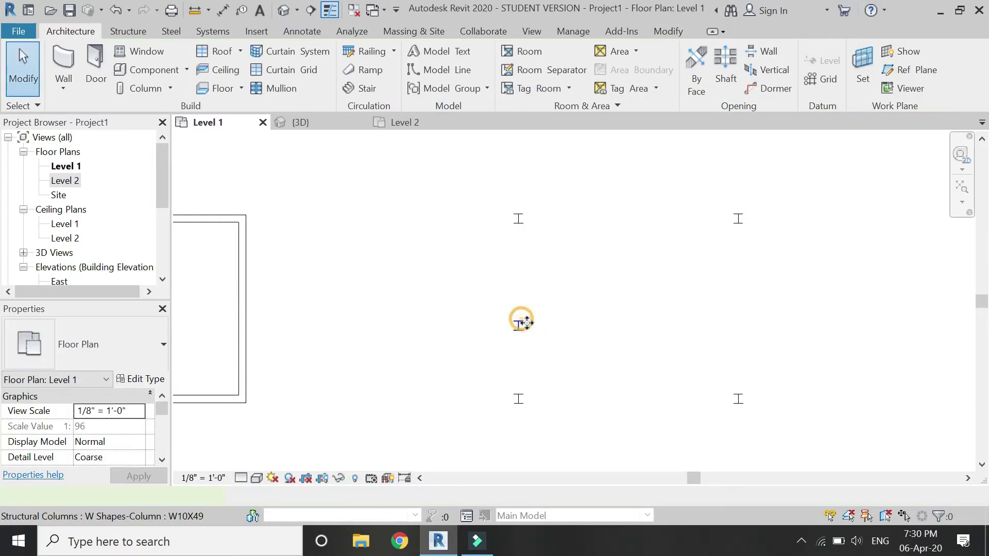
# - Nudge the middle column into position, abandoning a copy attempt
pyautogui.click(521, 322)
pyautogui.scroll(2, 521, 322)
pyautogui.moveTo(520, 315); pyautogui.dragTo(519, 314)
pyautogui.scroll(-1, 489, 325)
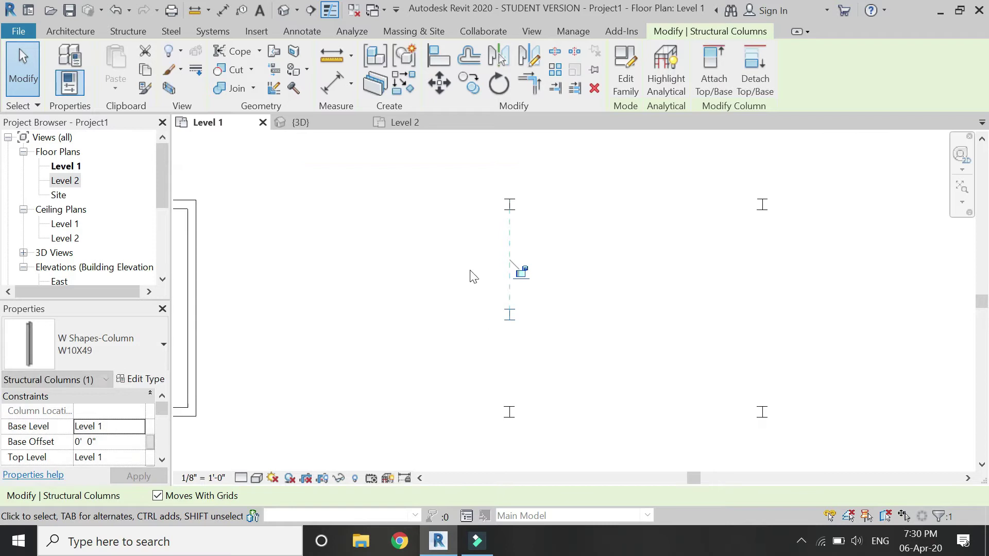
pyautogui.press('Escape')
pyautogui.click(510, 317)
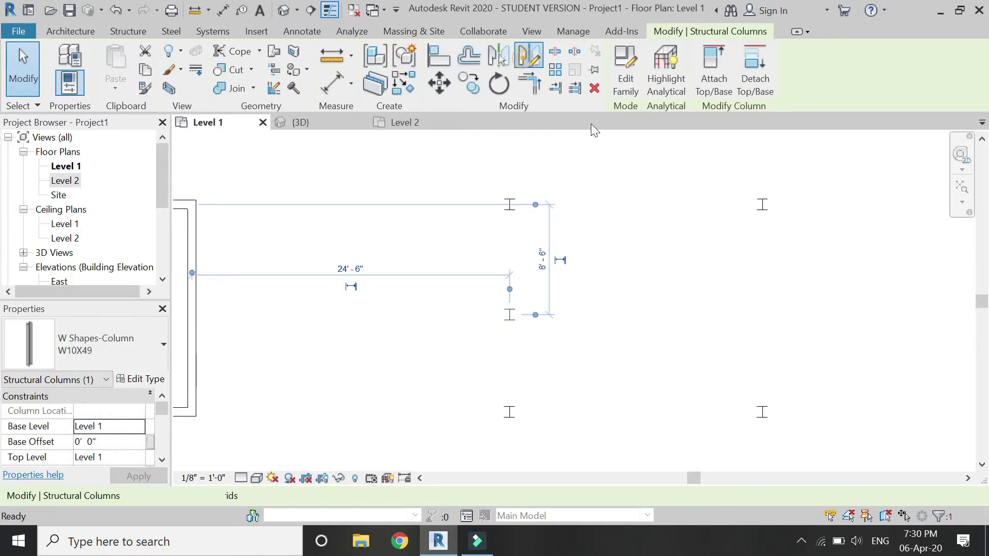
pyautogui.press('m')
pyautogui.press('v')
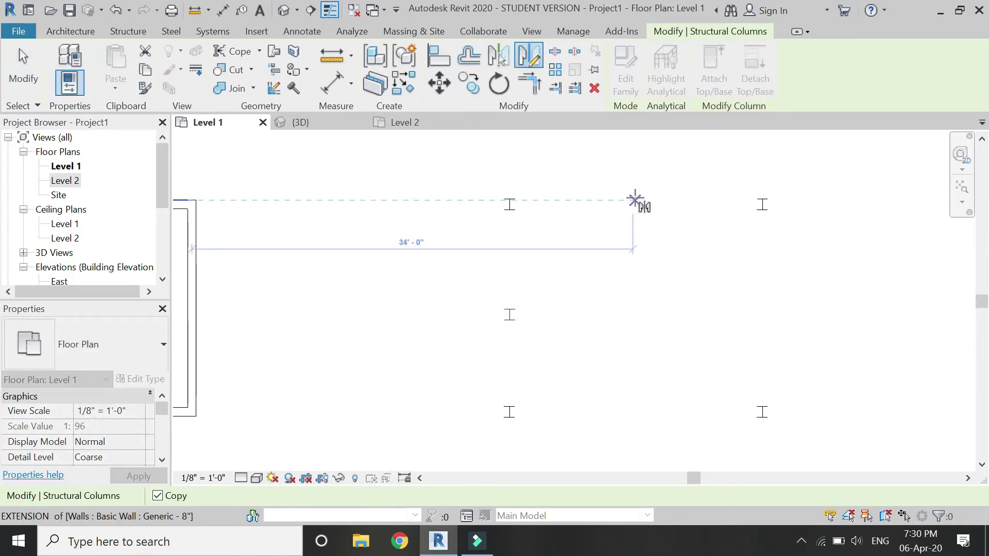
pyautogui.press('Escape')
pyautogui.scroll(-1, 574, 219)
pyautogui.press('Escape')
# - Delete the two right-hand columns and mirror the left three across a drawn vertical axis
pyautogui.moveTo(763, 182); pyautogui.dragTo(668, 411)
pyautogui.press('Delete')
pyautogui.moveTo(577, 184); pyautogui.dragTo(481, 388)
pyautogui.click(529, 57)
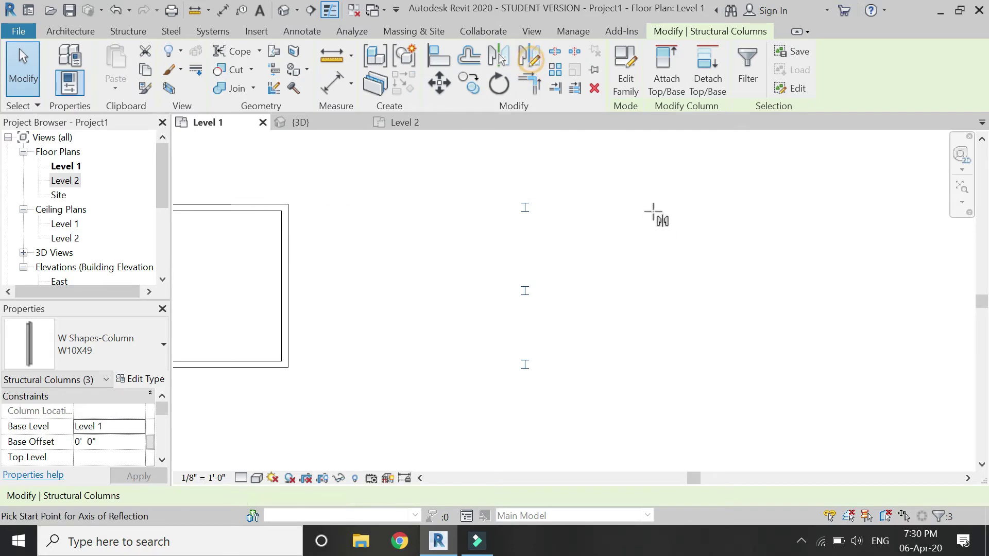
pyautogui.click(633, 198)
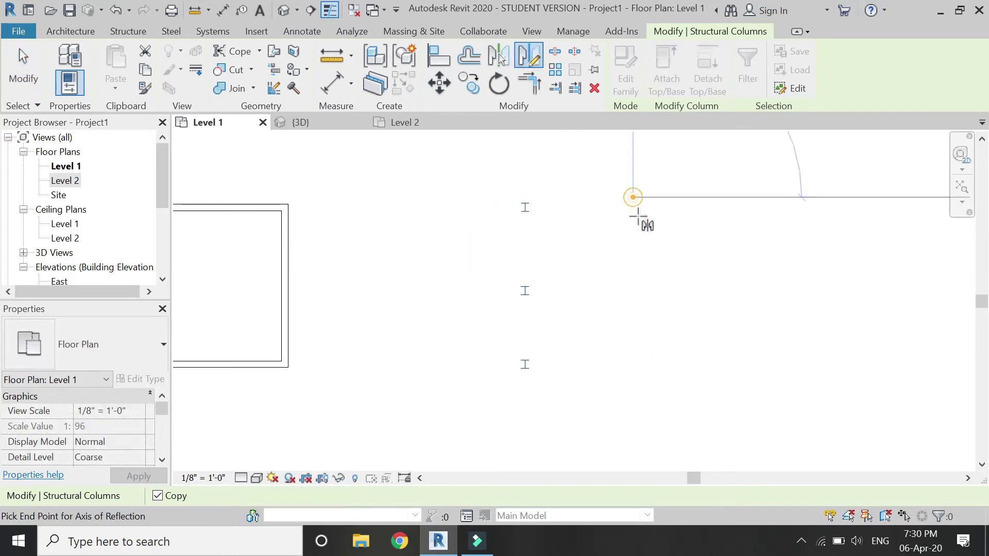
pyautogui.click(546, 337)
pyautogui.press('Escape')
pyautogui.click(127, 31)
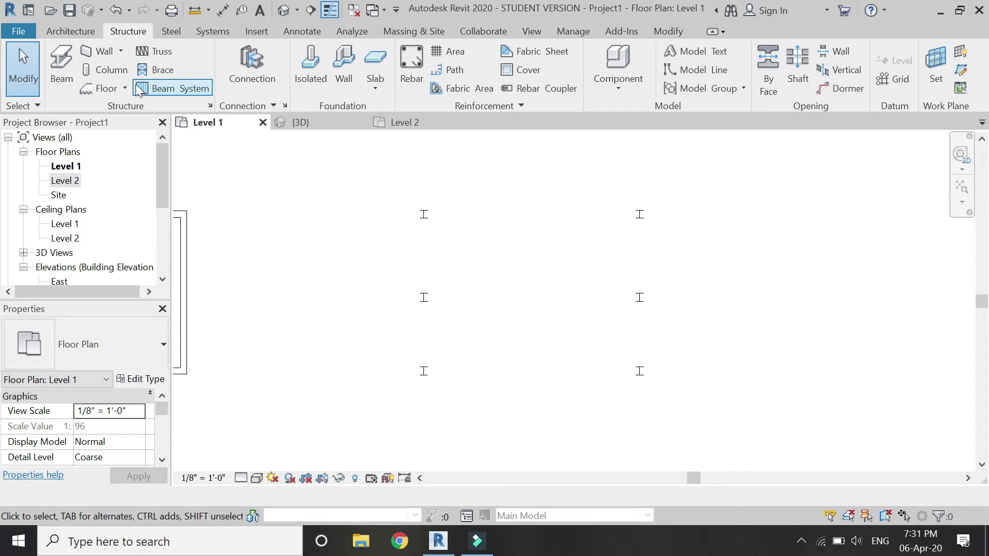
# - With 3D snapping on, draw three W12X26 beams joining each left-right column pair
pyautogui.click(61, 66)
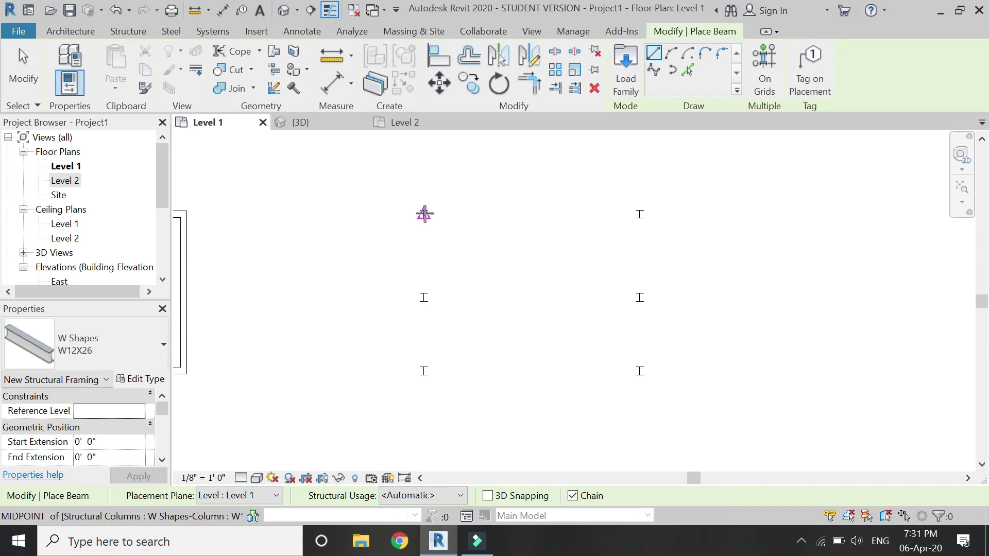
pyautogui.click(487, 496)
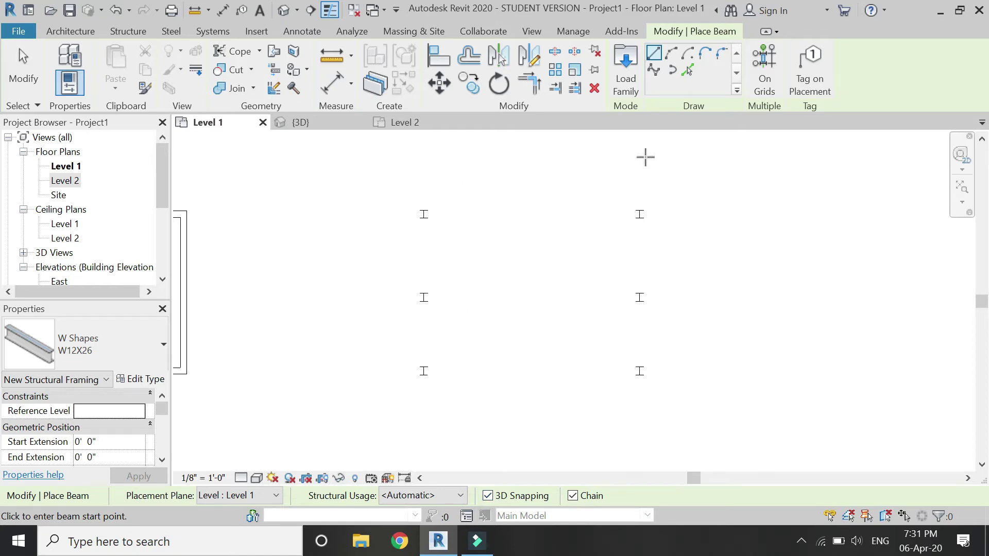
pyautogui.click(424, 215)
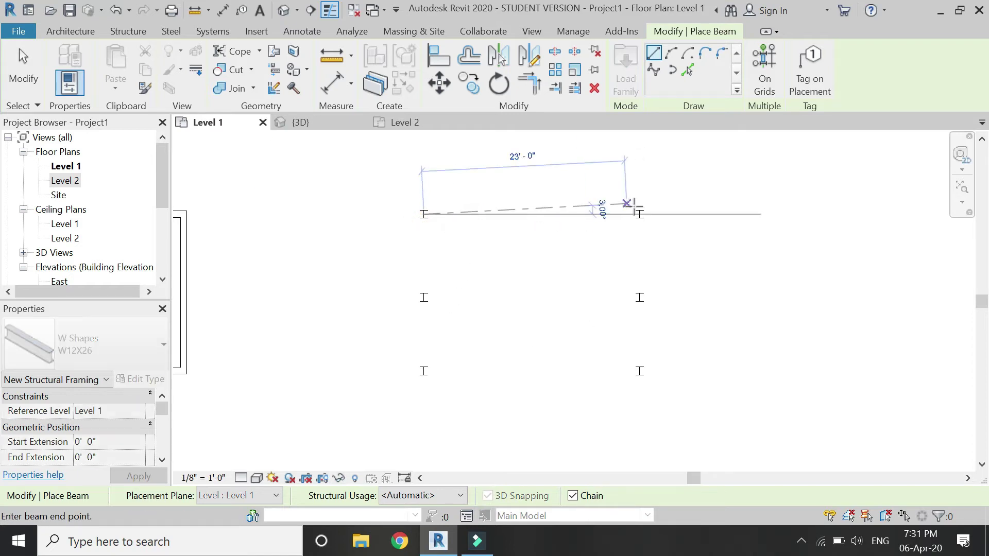
pyautogui.click(639, 214)
pyautogui.click(424, 297)
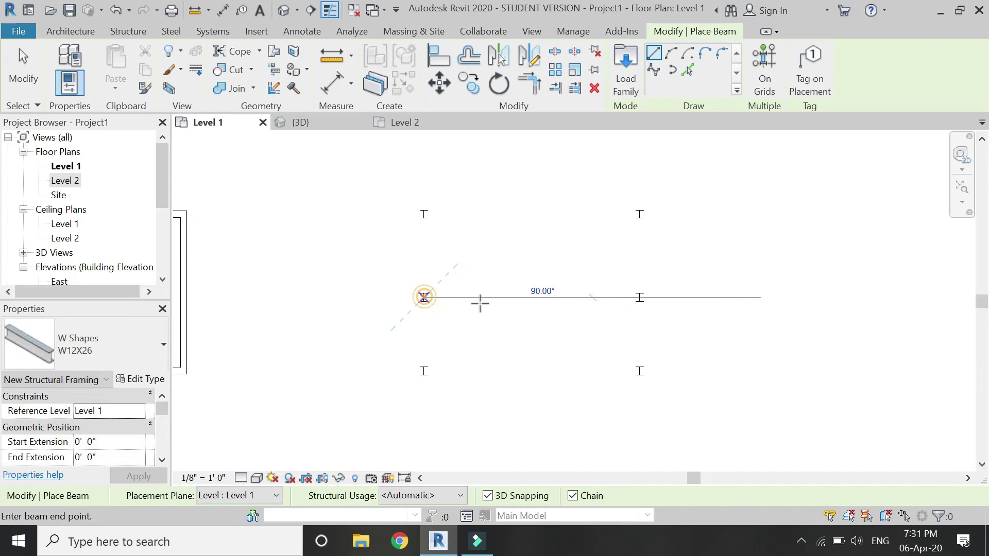
pyautogui.click(640, 297)
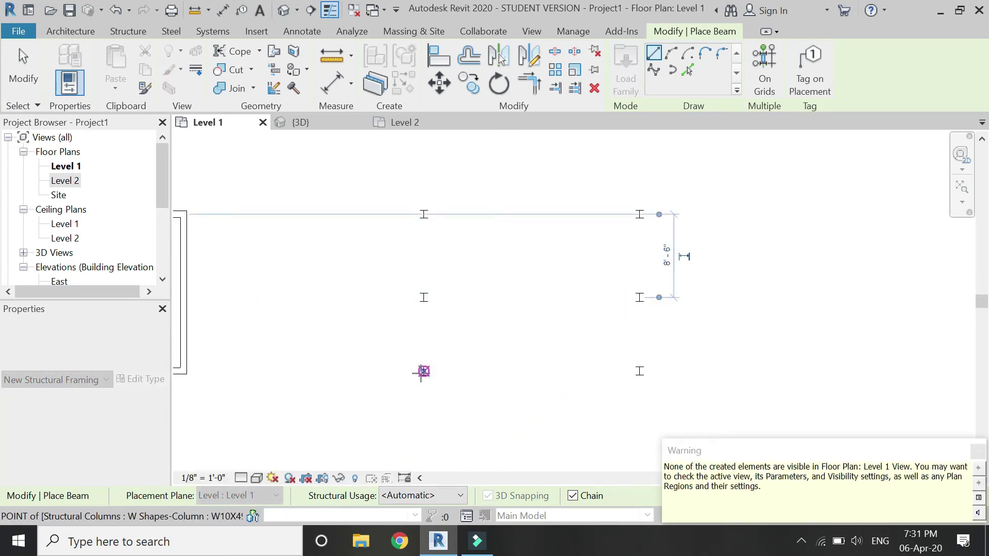
pyautogui.click(424, 371)
pyautogui.click(640, 371)
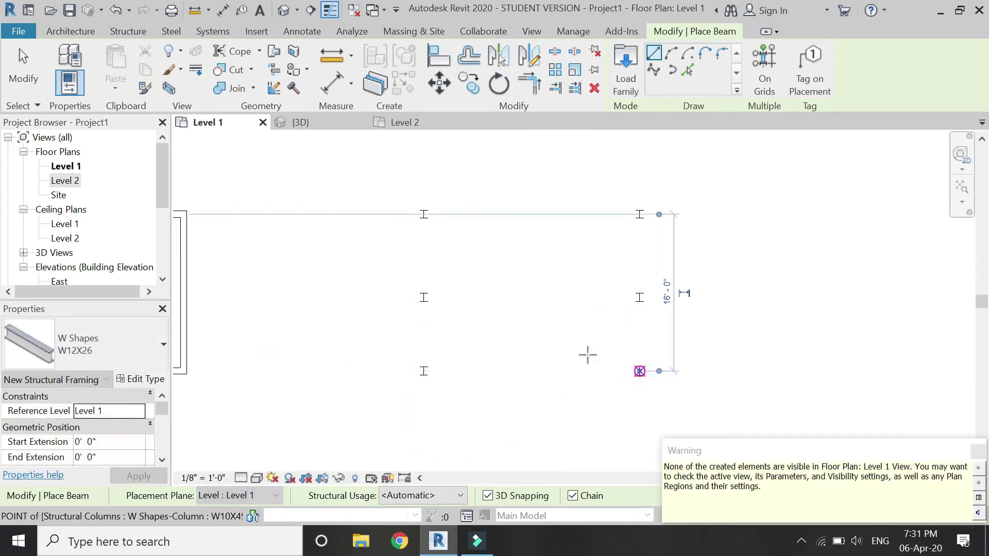
pyautogui.press('Escape')
pyautogui.press('Escape')
# - Check the beam frames in the {3D} view, then return to Level 1
pyautogui.click(334, 126)
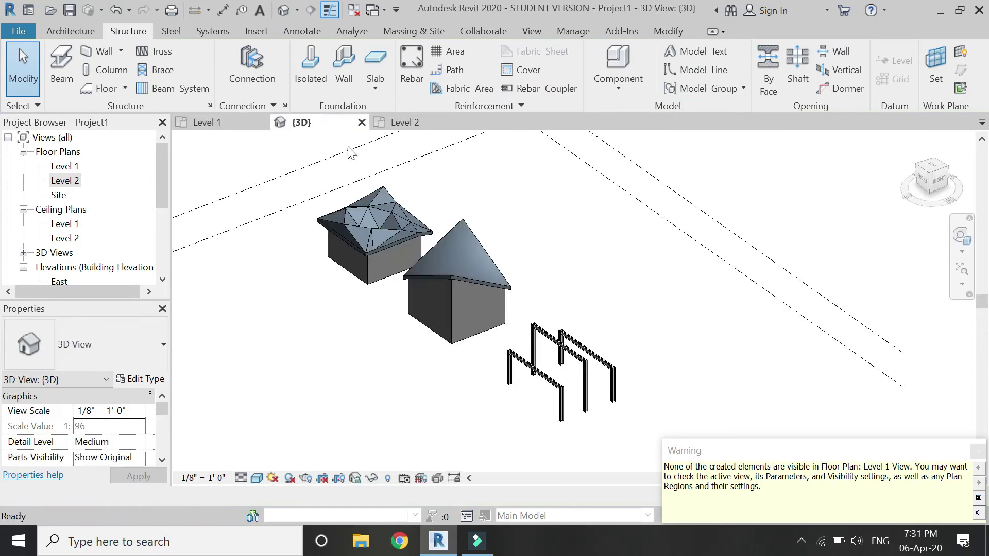
pyautogui.scroll(3, 578, 353)
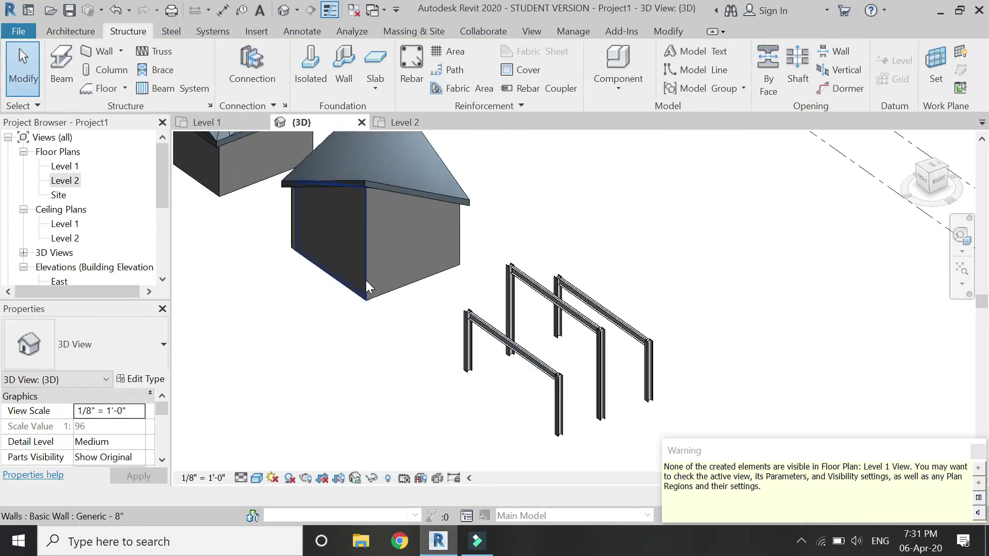
pyautogui.click(228, 122)
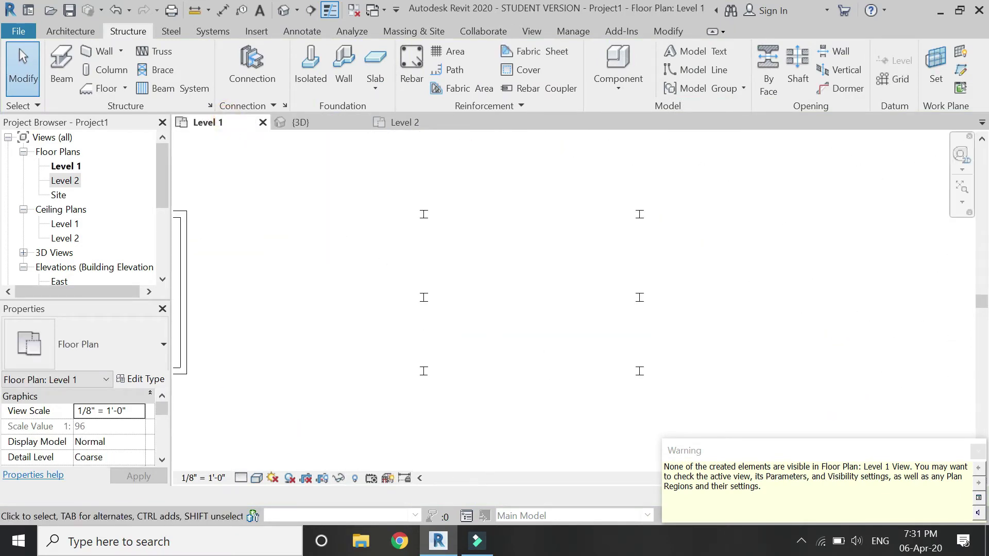
# - Sketch a rectangular footprint roof on Level 2 around the column frame
pyautogui.click(82, 31)
pyautogui.click(240, 53)
pyautogui.click(240, 52)
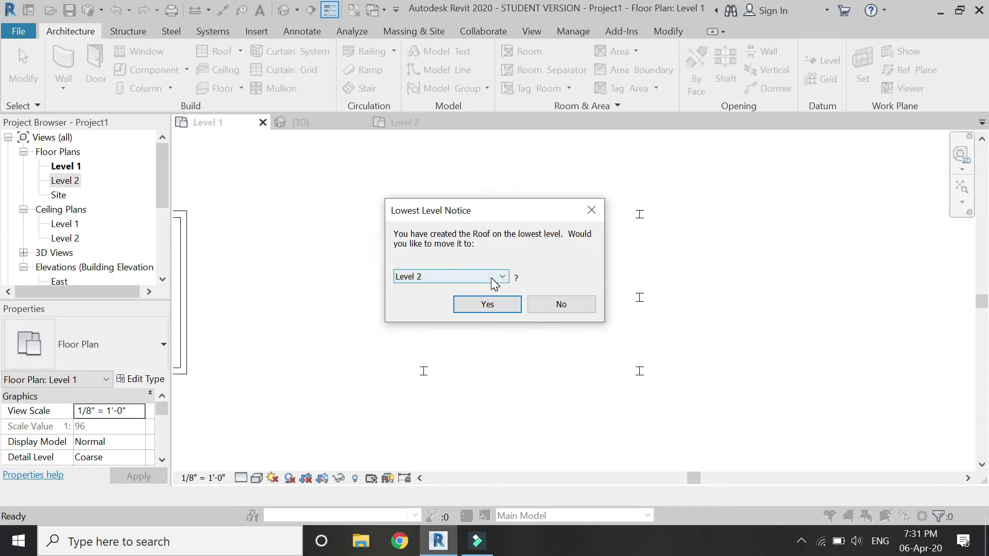
pyautogui.click(502, 304)
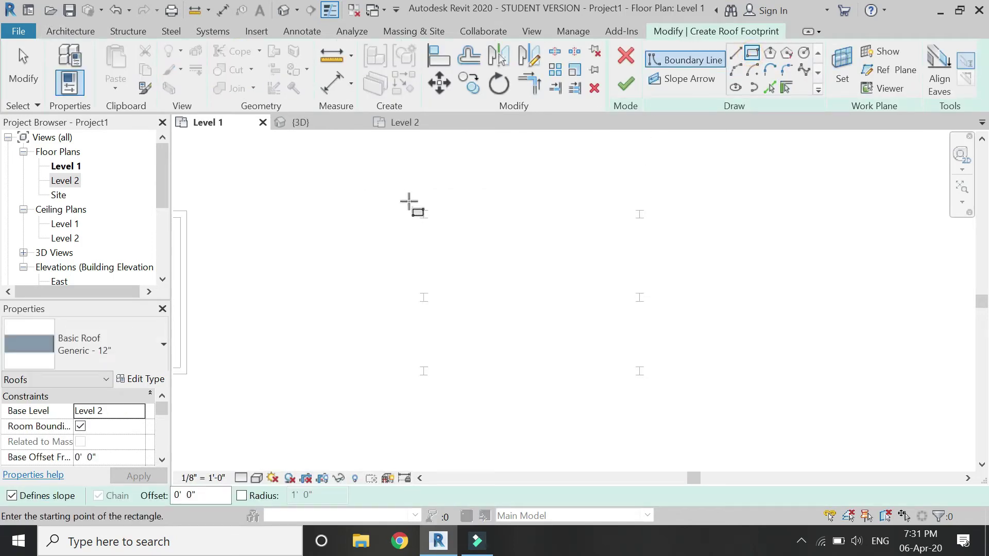
pyautogui.click(410, 200)
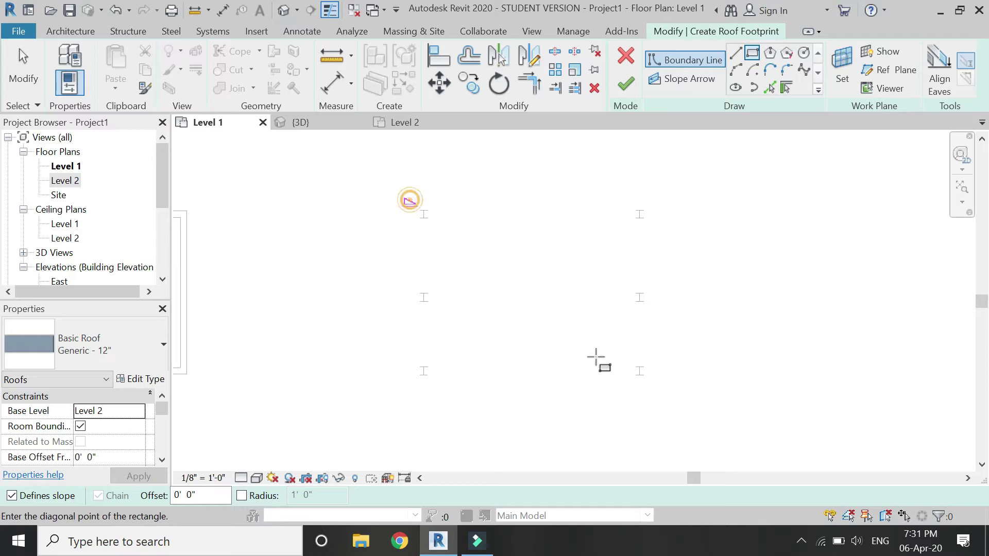
pyautogui.click(650, 391)
pyautogui.press('Escape')
pyautogui.press('Escape')
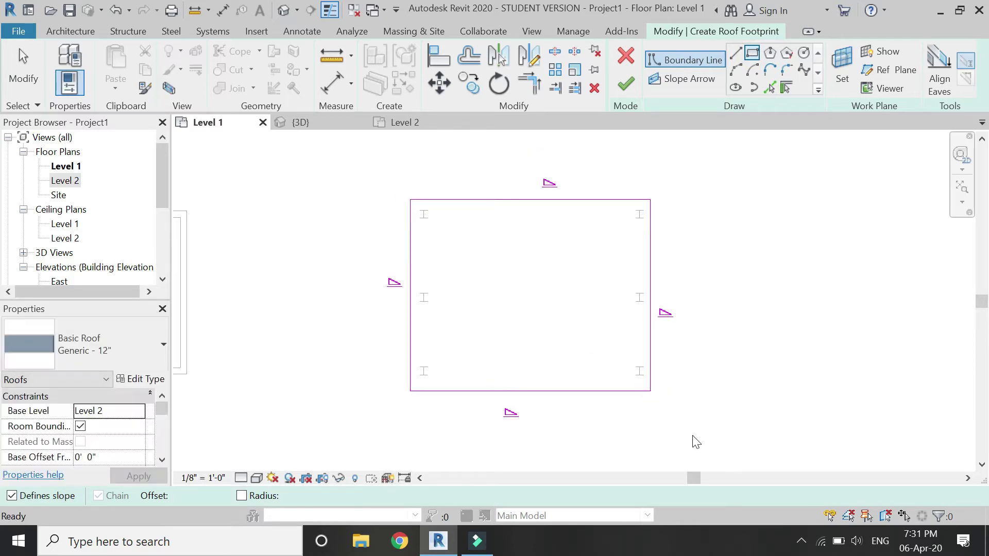
# - Uncheck Defines Slope on all edges, finish the flat roof, and select it in 3D for Pick Supports
pyautogui.moveTo(703, 438); pyautogui.dragTo(335, 147)
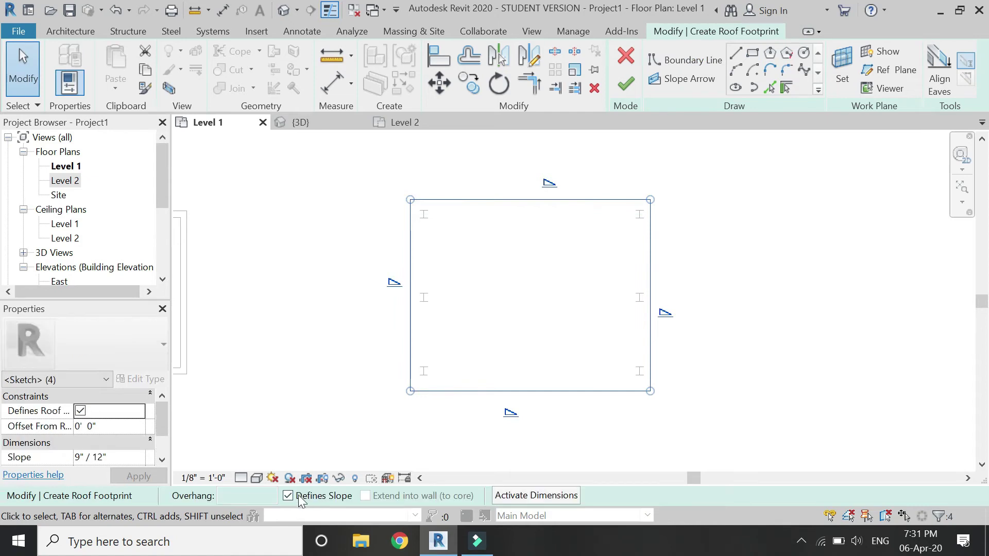
pyautogui.click(625, 85)
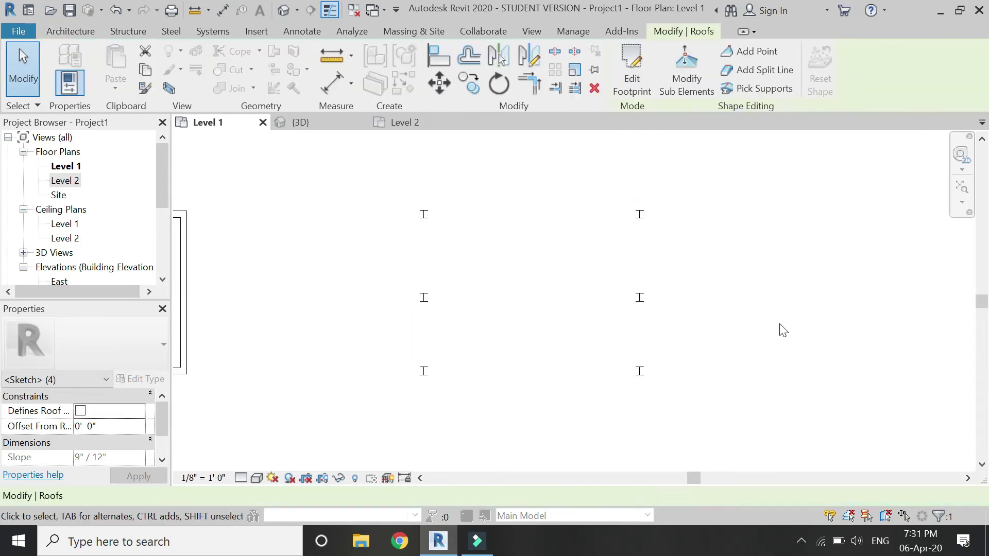
pyautogui.click(734, 261)
pyautogui.click(323, 123)
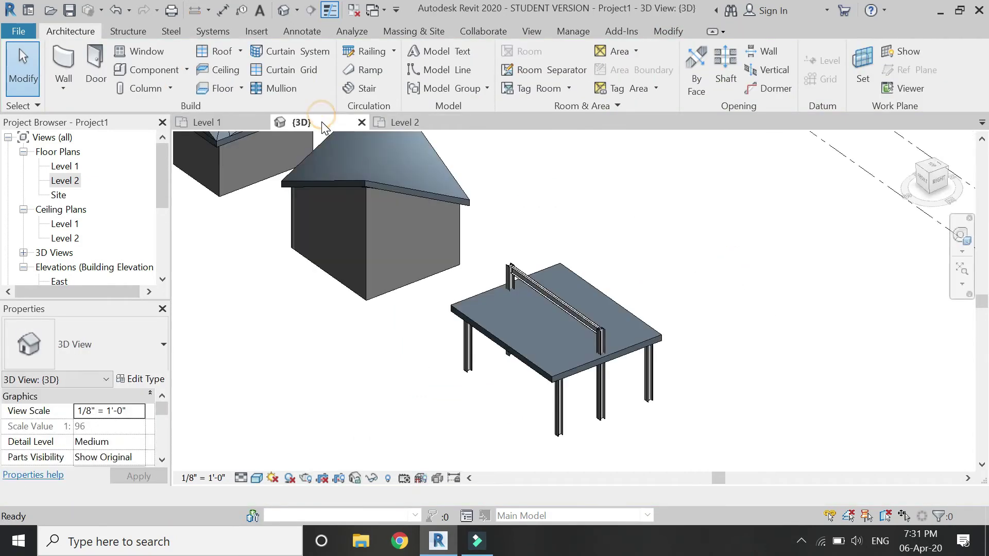
pyautogui.scroll(3, 538, 326)
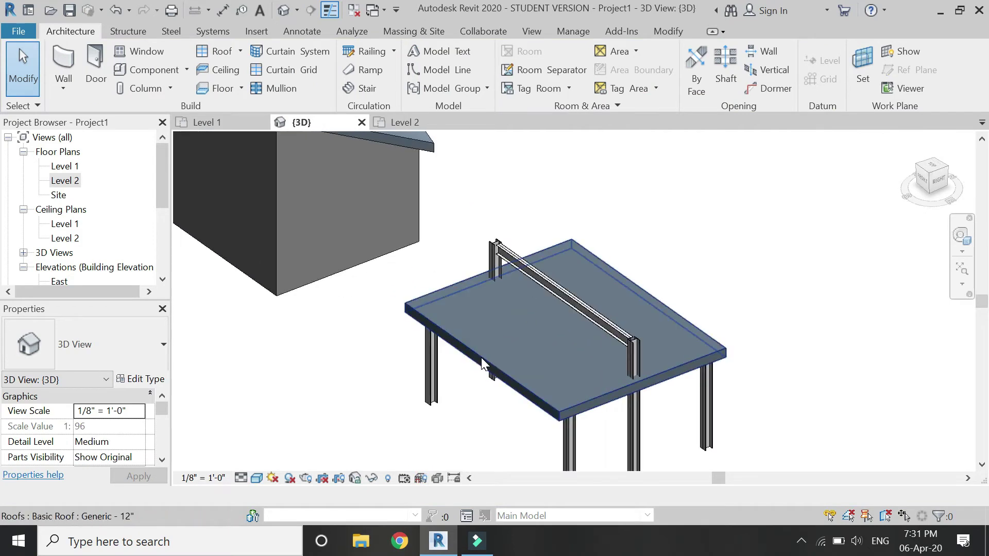
pyautogui.click(480, 357)
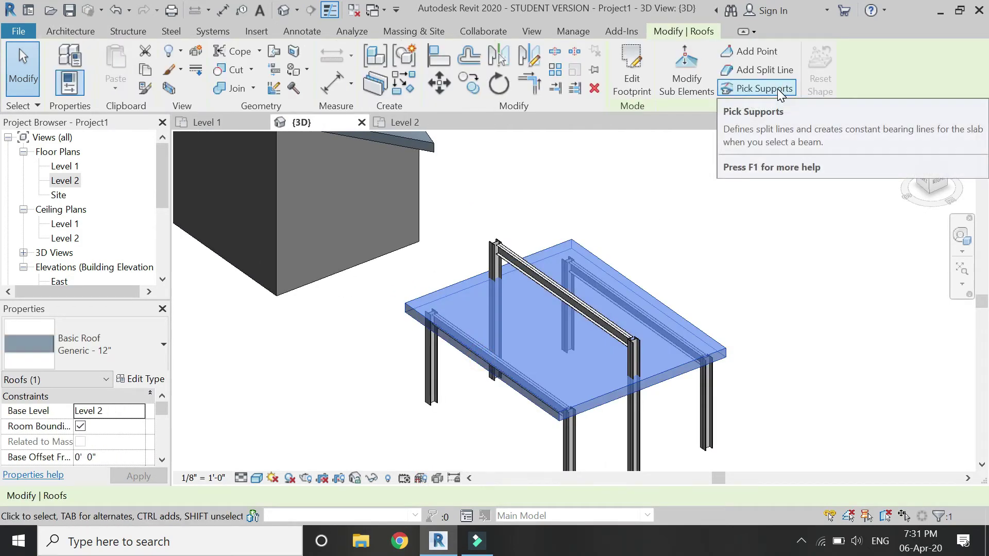
pyautogui.click(777, 88)
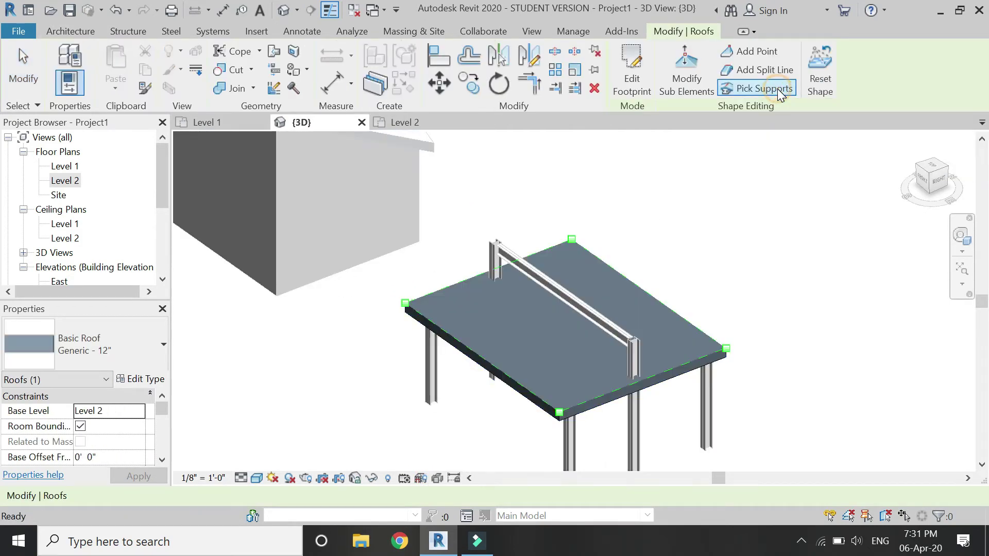
# - Pick the middle W12X26 beam as the roof's support, dismissing the thickness warning
pyautogui.click(554, 284)
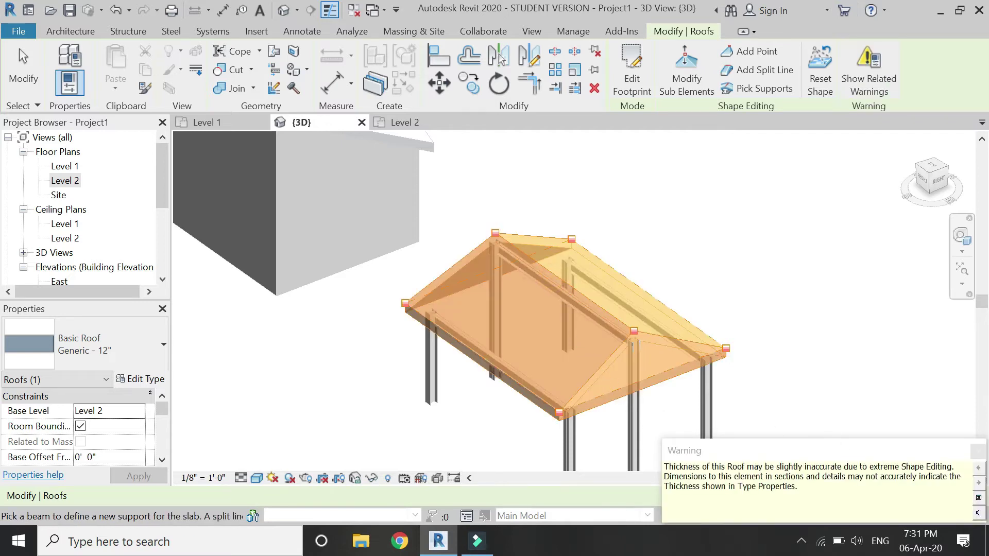
pyautogui.click(977, 452)
pyautogui.press('Escape')
# - Reselect the ridged roof and inspect its ridge point with Modify Sub Elements
pyautogui.click(622, 244)
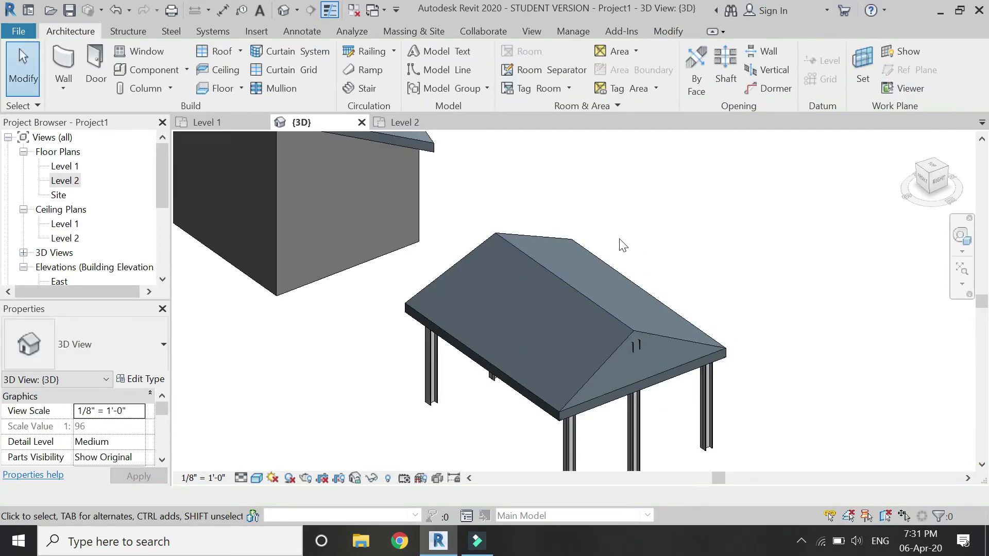
pyautogui.scroll(-2, 624, 257)
pyautogui.click(629, 266)
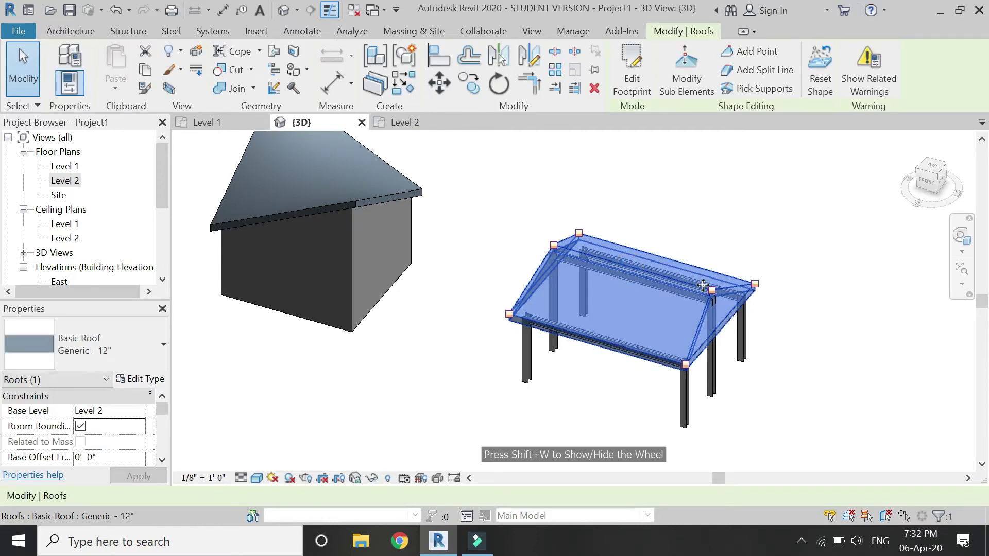
pyautogui.keyDown('shift'); pyautogui.moveTo(629, 266); pyautogui.dragTo(716, 289, button='middle'); pyautogui.keyUp('shift')
pyautogui.scroll(1, 716, 288)
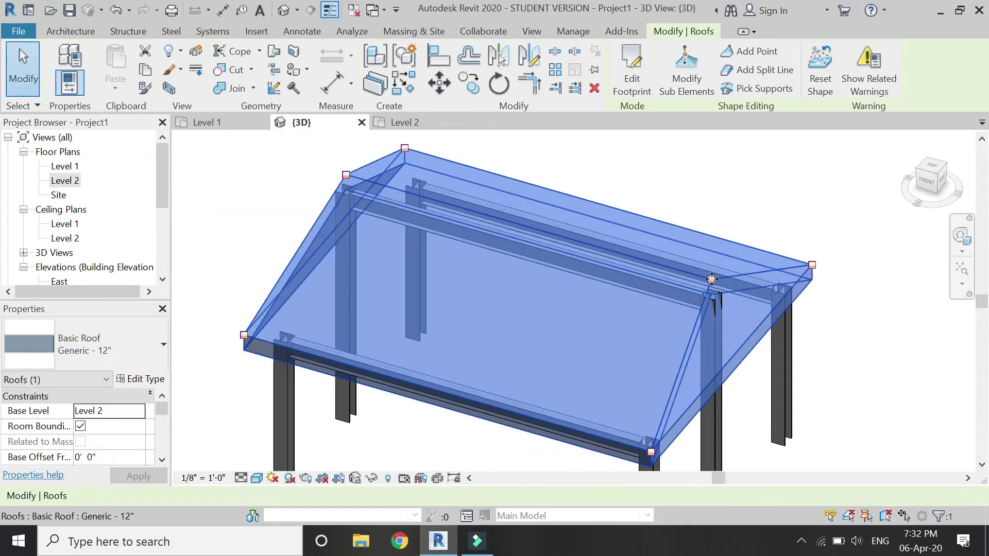
pyautogui.click(672, 98)
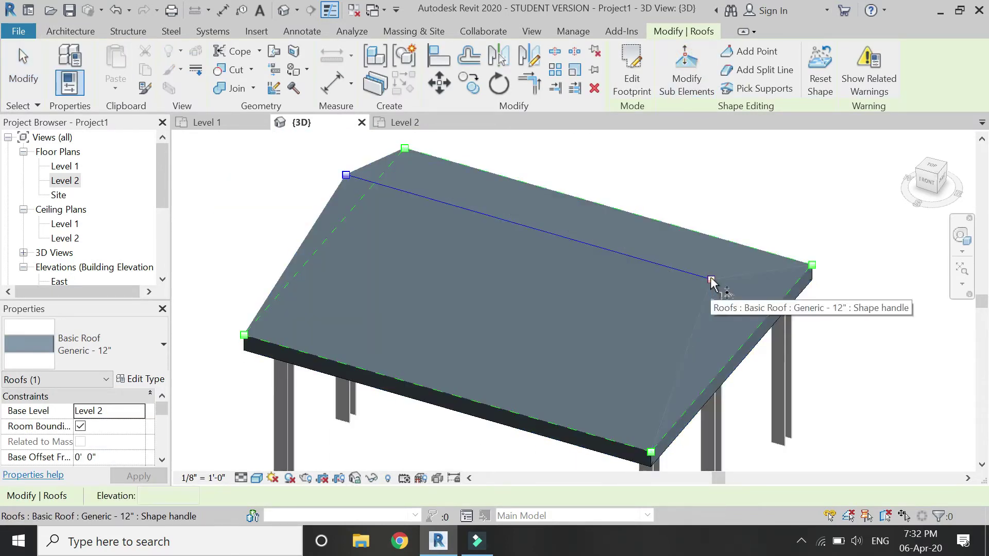
pyautogui.click(714, 284)
pyautogui.press('Escape')
pyautogui.press('Escape')
# - Zoom to fit all three buildings and switch to the Level 1 floor plan
pyautogui.press('z')
pyautogui.press('f')
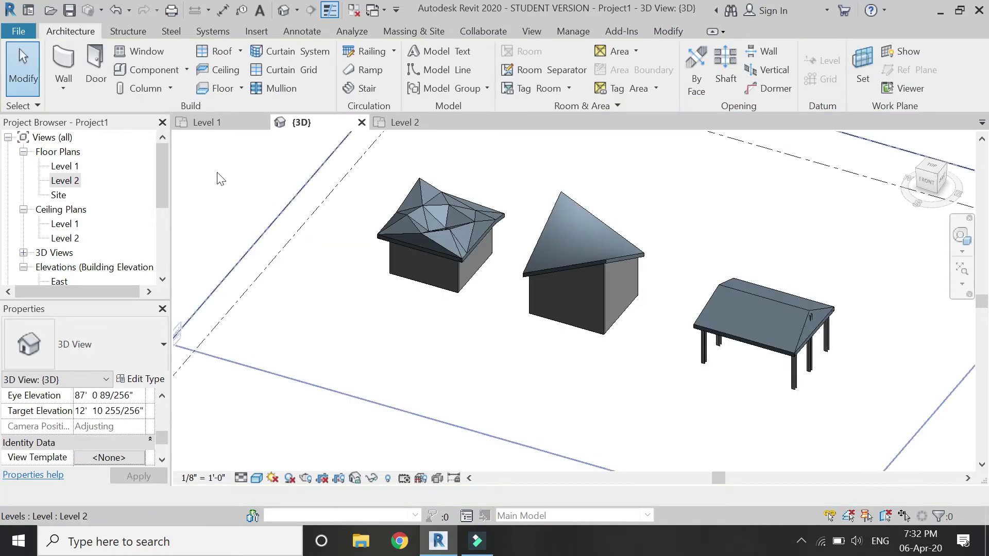
pyautogui.click(209, 122)
pyautogui.scroll(-3, 276, 267)
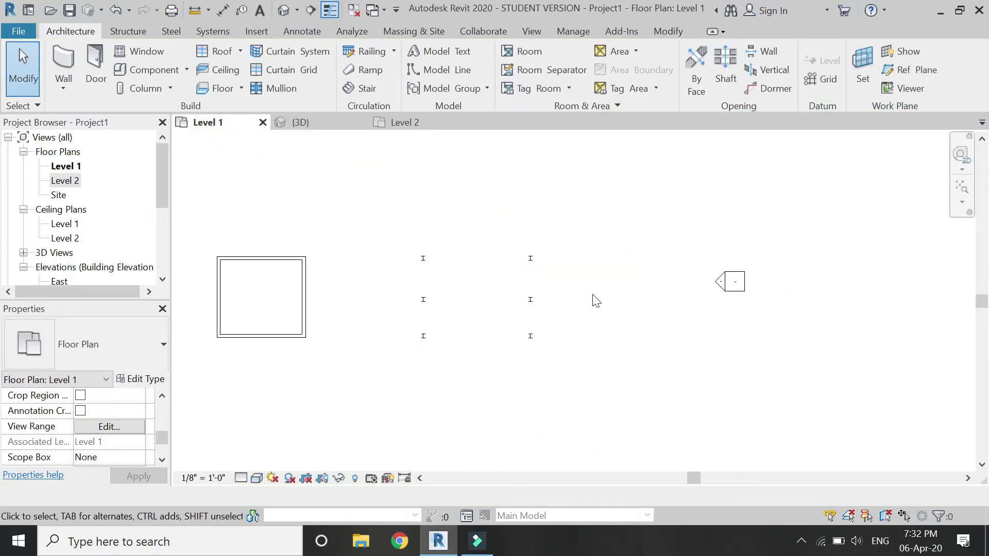
# - Draw four chained Generic - 8" walls forming a square box below the existing buildings
pyautogui.click(63, 60)
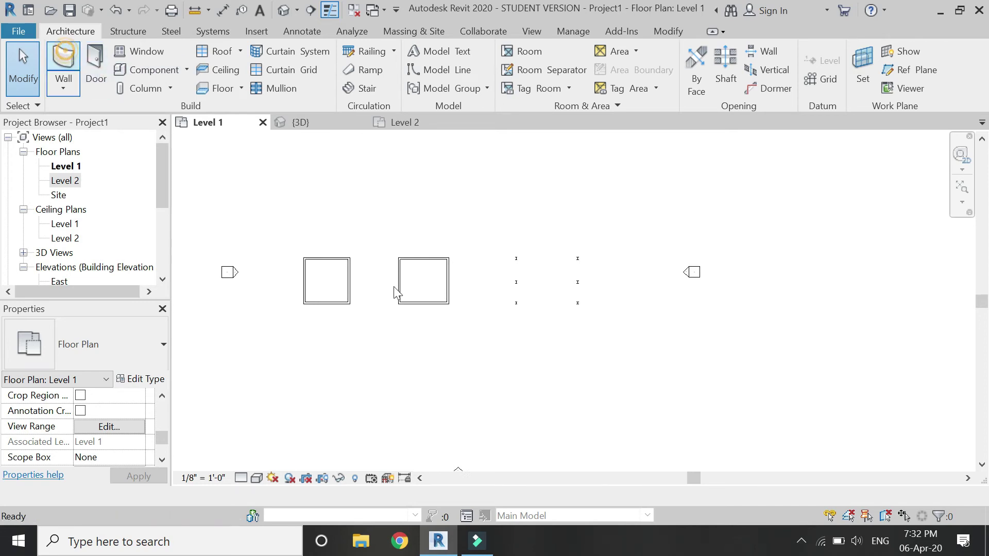
pyautogui.scroll(-1, 364, 325)
pyautogui.scroll(3, 351, 313)
pyautogui.click(371, 274)
pyautogui.click(371, 350)
pyautogui.click(438, 351)
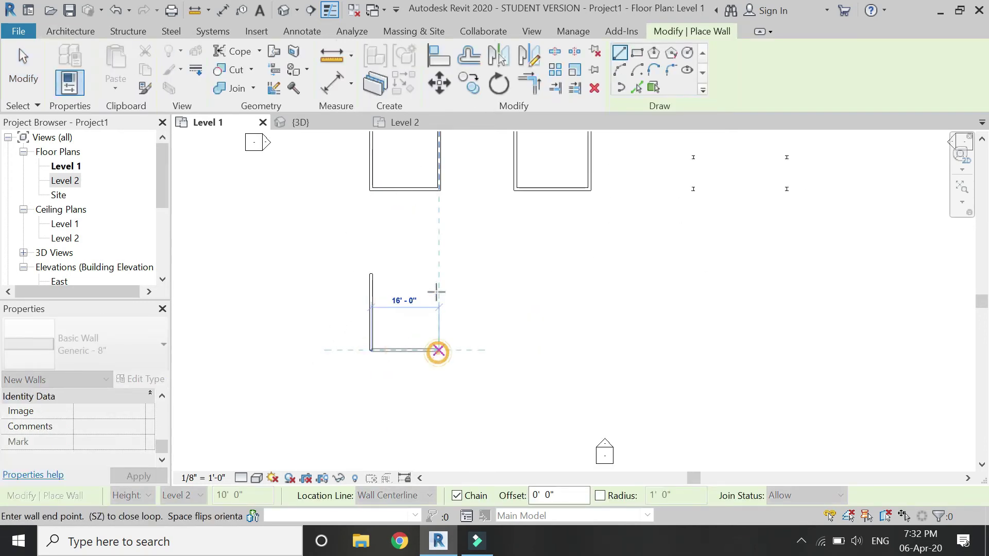
pyautogui.click(438, 273)
pyautogui.click(374, 272)
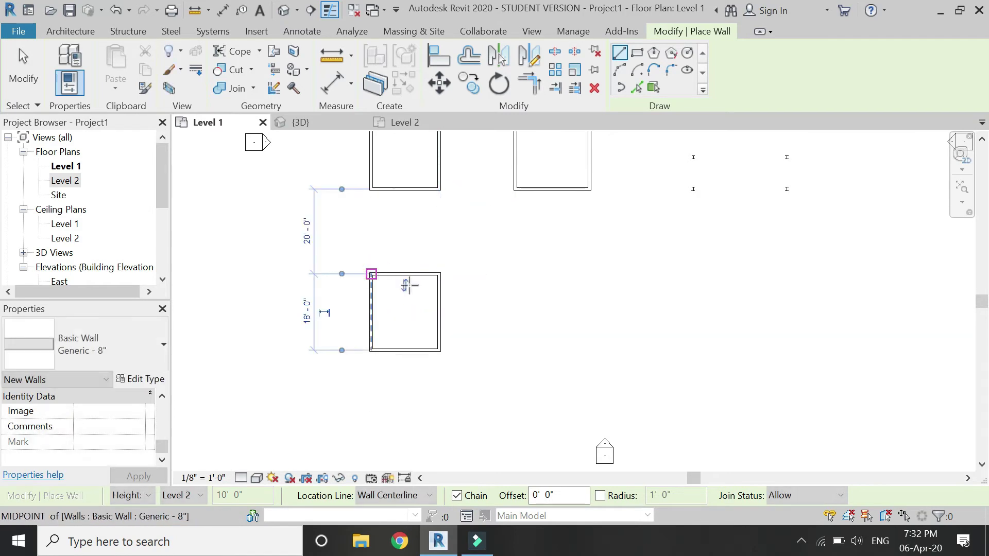
pyautogui.press('Escape')
pyautogui.press('Escape')
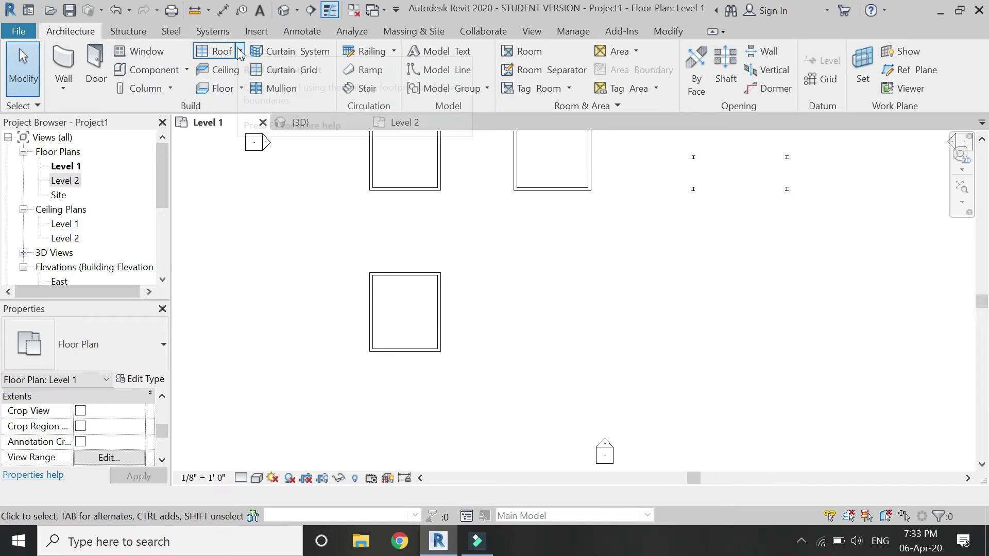
# - Sketch a rectangular Level 2 roof footprint around the new box with a 2' overhang
pyautogui.click(221, 52)
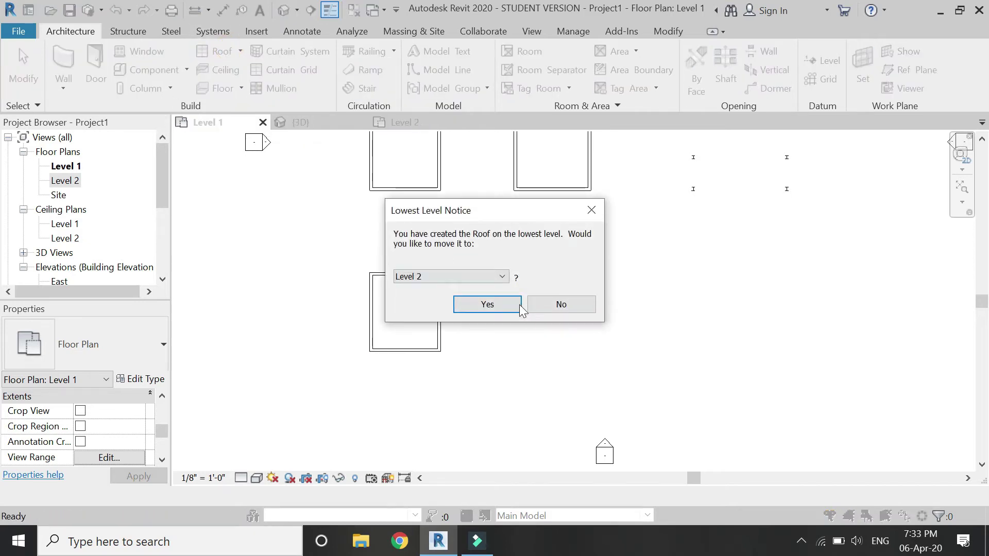
pyautogui.click(510, 301)
pyautogui.click(750, 53)
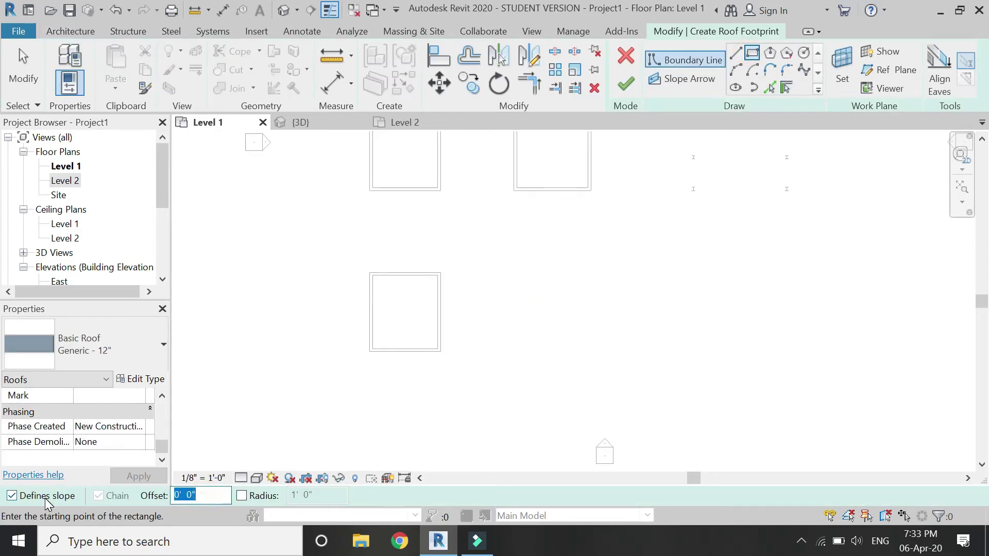
pyautogui.click(369, 274)
pyautogui.click(442, 350)
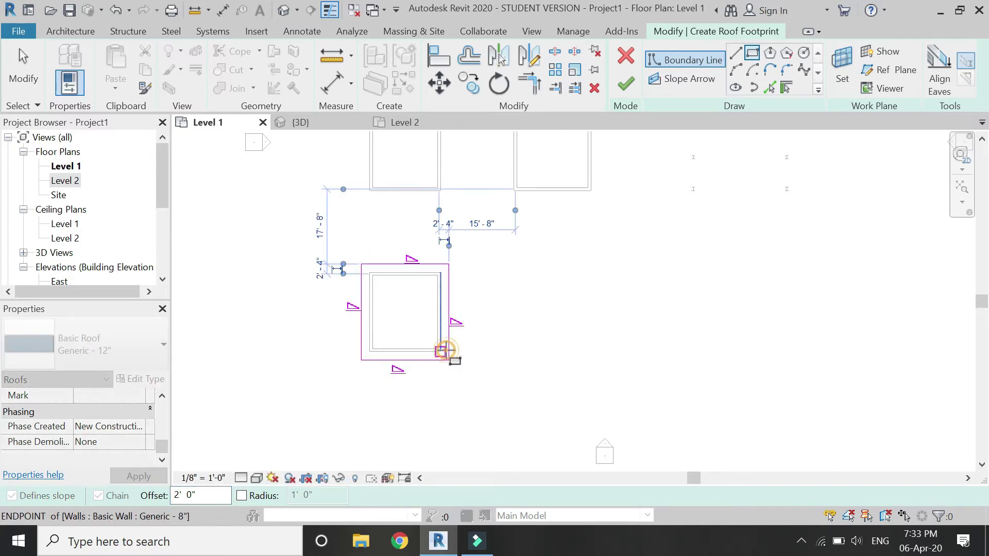
pyautogui.press('Escape')
# - Clear Defines Slope on all four footprint edges, finish the flat roof, and view it in 3D
pyautogui.scroll(2, 510, 309)
pyautogui.moveTo(530, 199)
pyautogui.mouseDown()
pyautogui.moveTo(303, 409)
pyautogui.moveTo(282, 458)
pyautogui.mouseUp()
pyautogui.click(298, 495)
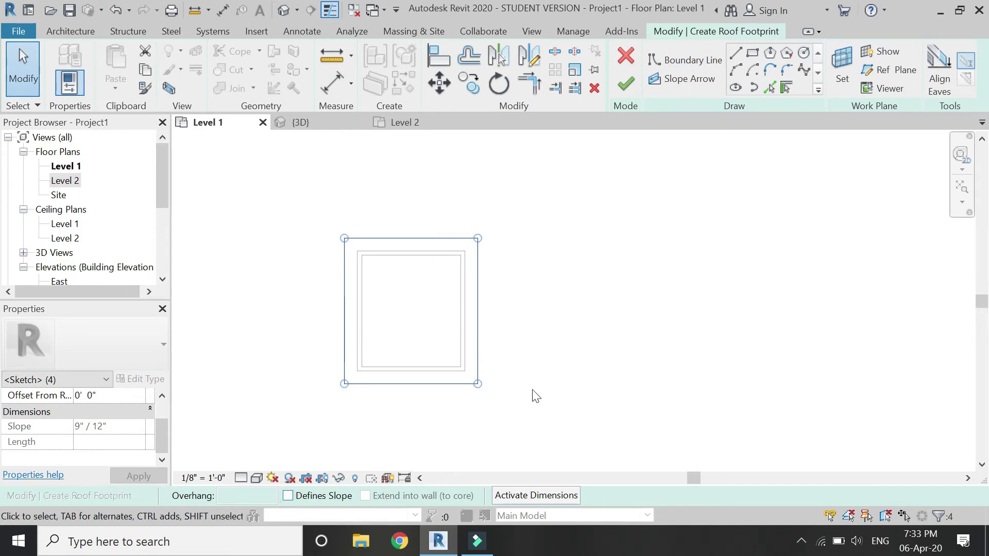
pyautogui.click(601, 323)
pyautogui.click(625, 83)
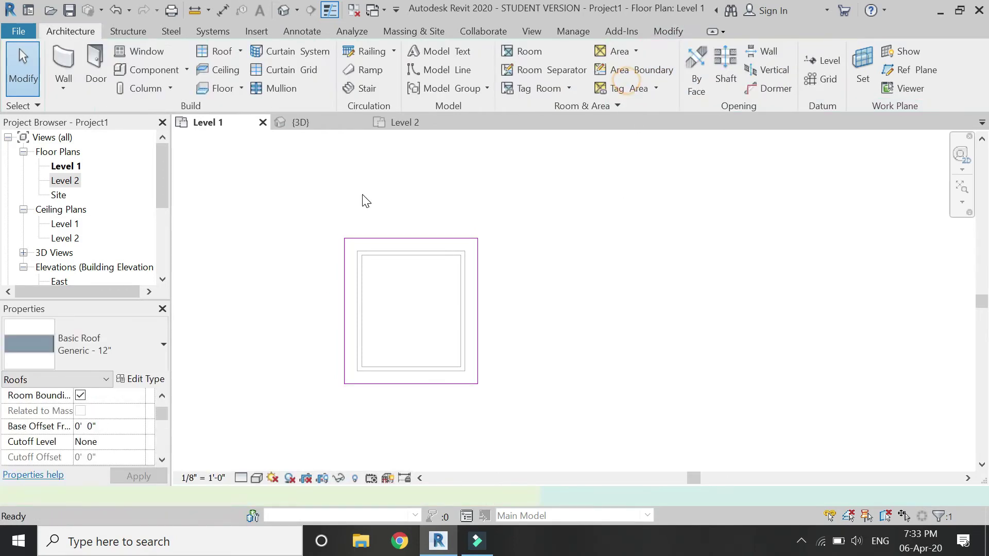
pyautogui.click(404, 122)
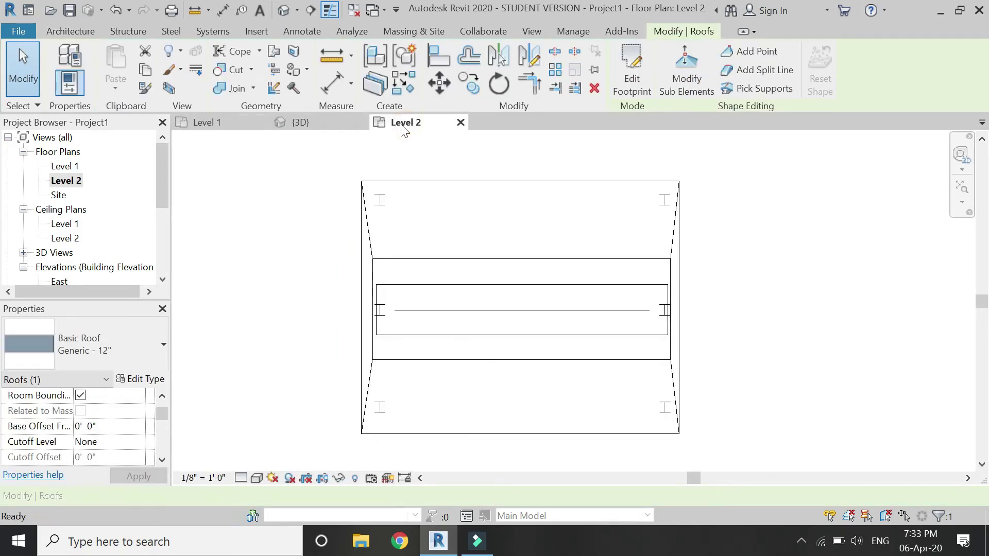
pyautogui.click(324, 122)
pyautogui.scroll(5, 401, 309)
# - Select the new flat roof and start Add Split Line in the Level 2 plan
pyautogui.press('Escape')
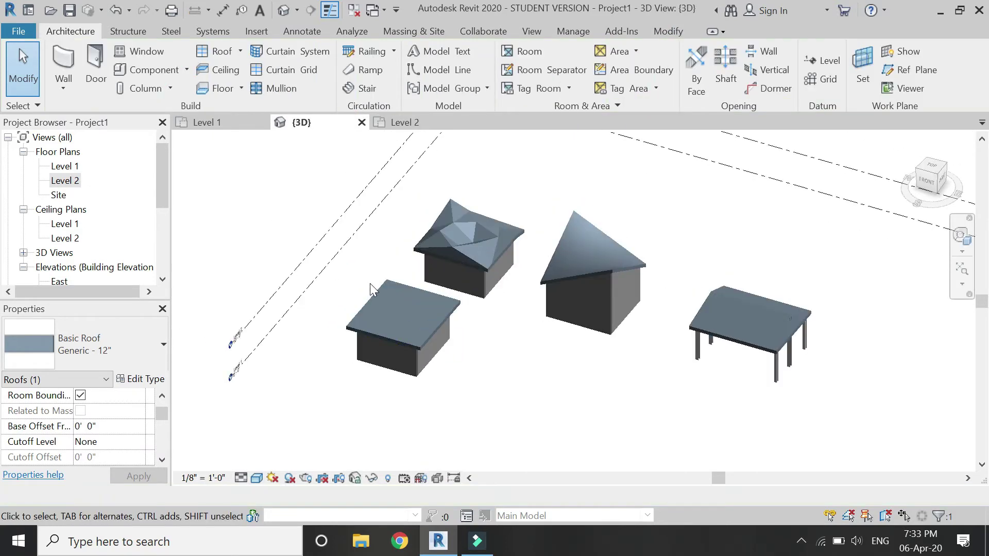
pyautogui.click(390, 283)
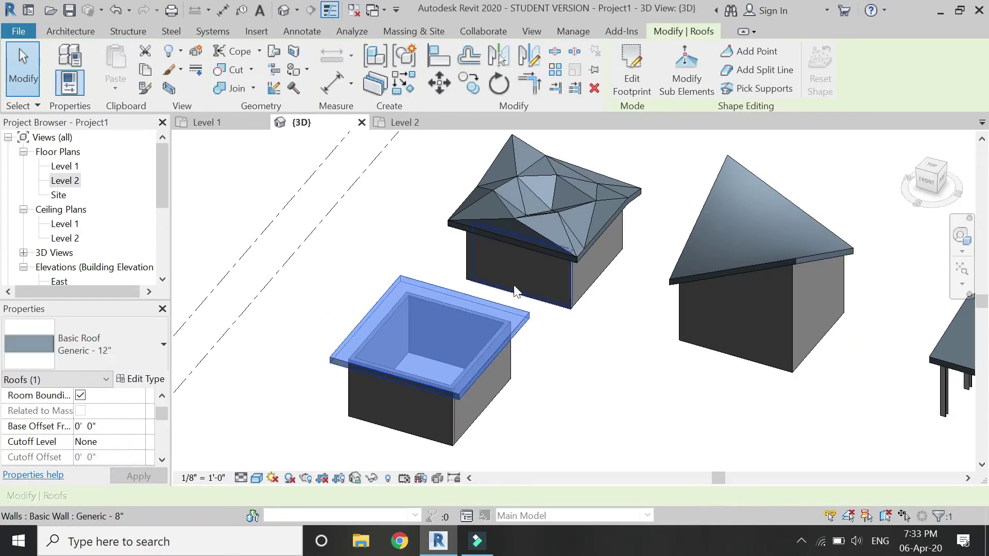
pyautogui.click(737, 71)
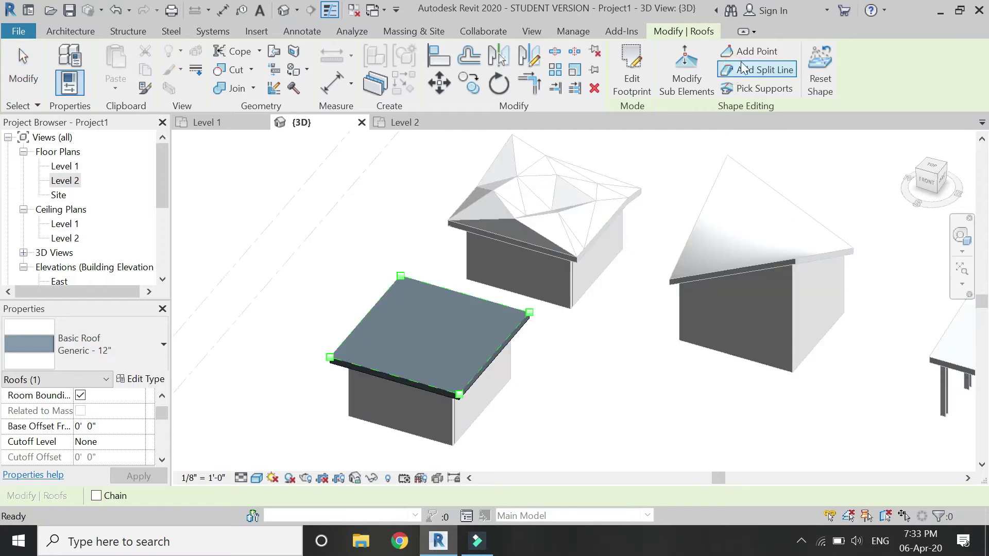
pyautogui.click(425, 125)
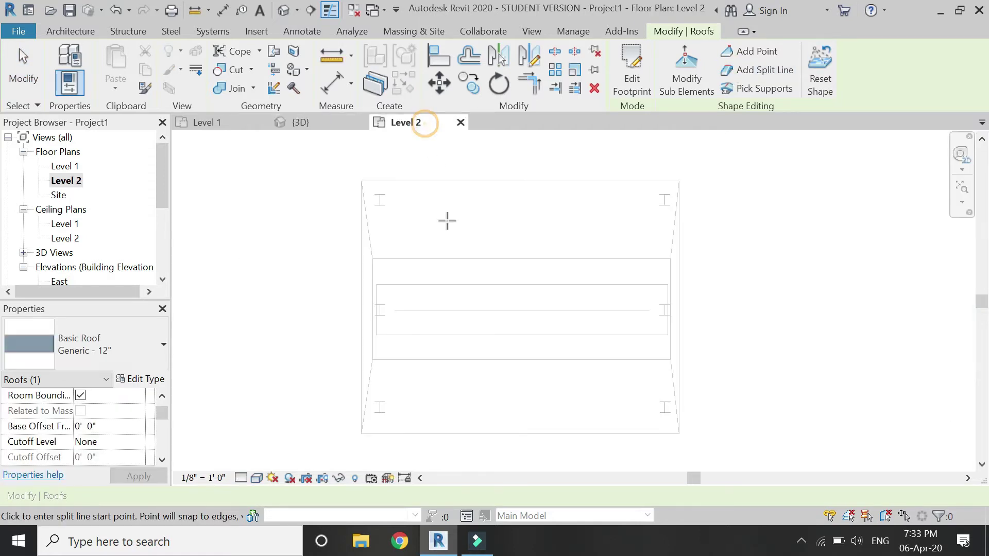
pyautogui.scroll(-4, 647, 205)
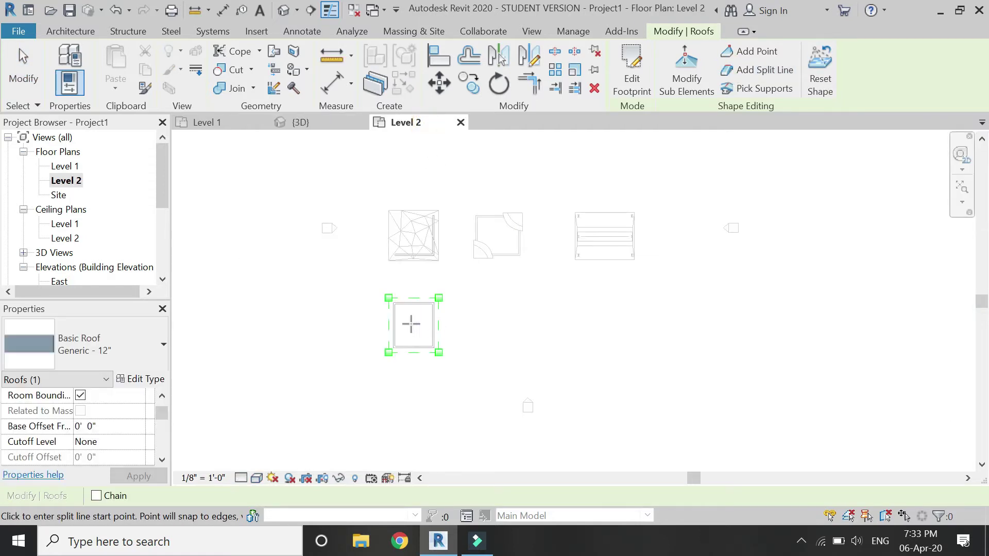
pyautogui.scroll(4, 391, 325)
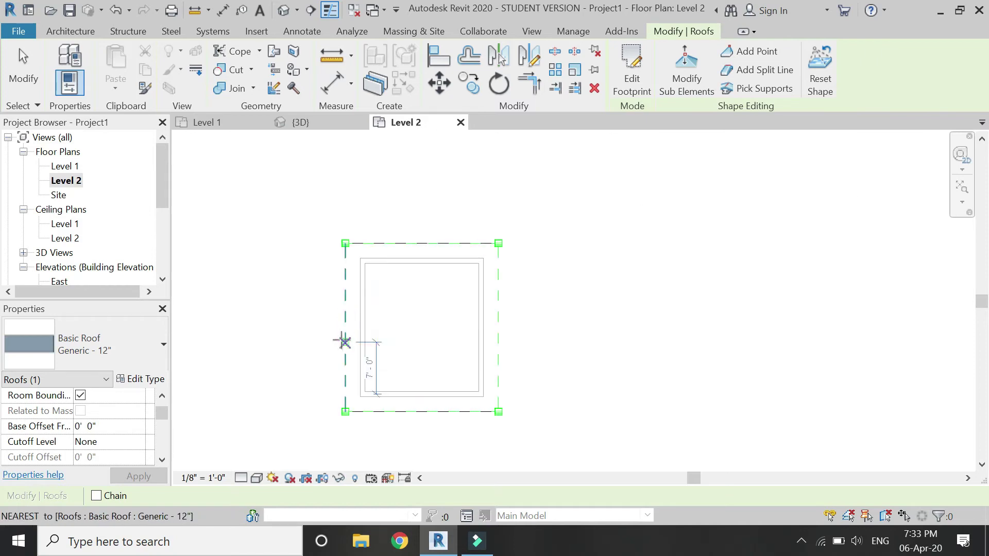
# - Rotate the selected roof by 45 degrees using RO
pyautogui.press('r')
pyautogui.press('o')
pyautogui.click(345, 327)
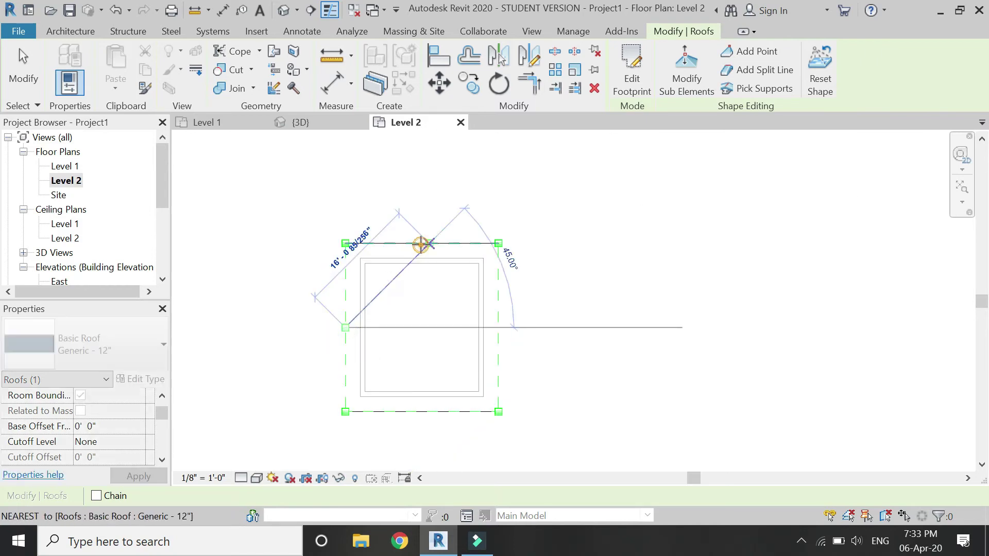
pyautogui.click(420, 244)
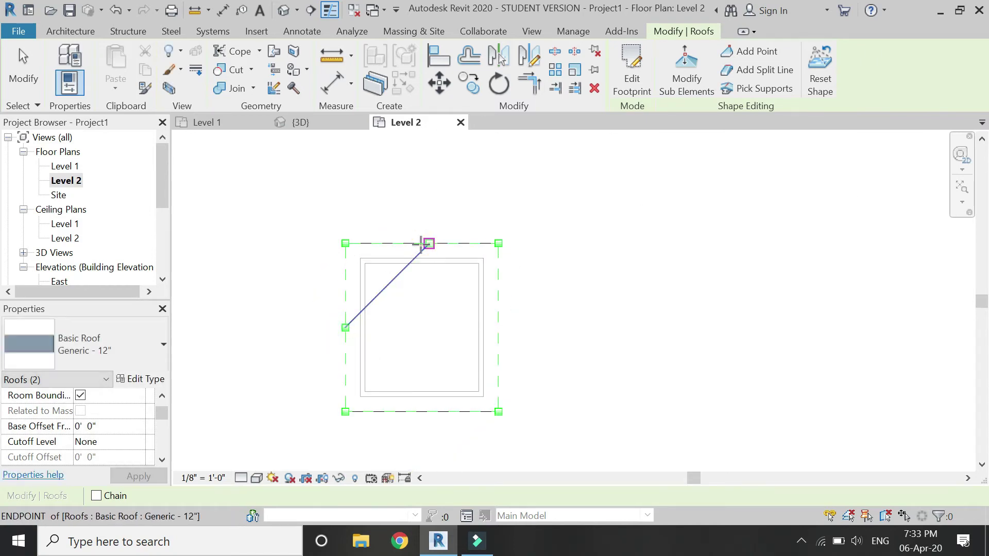
# - Draw two diagonal split lines across the roof, then return to the 3D view
pyautogui.click(421, 410)
pyautogui.click(498, 335)
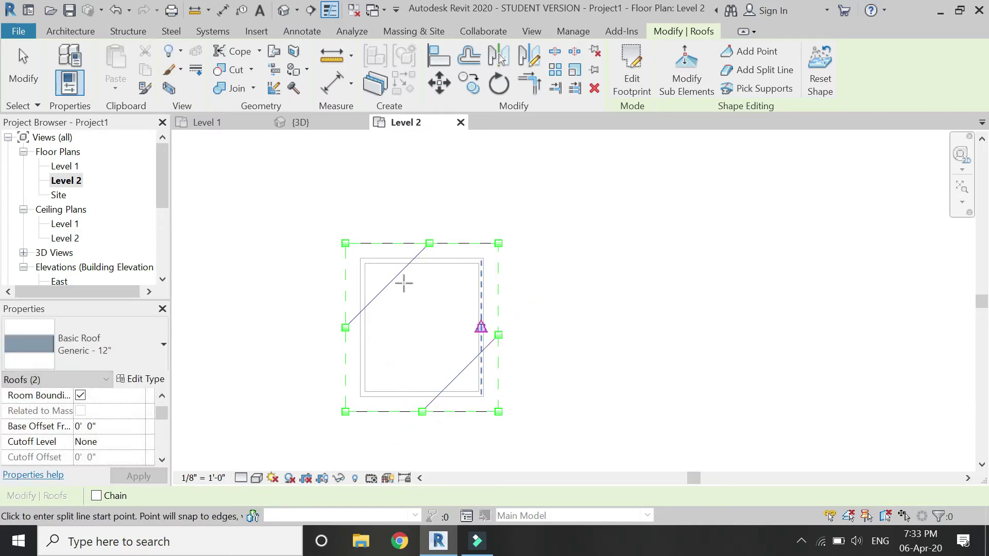
pyautogui.click(387, 285)
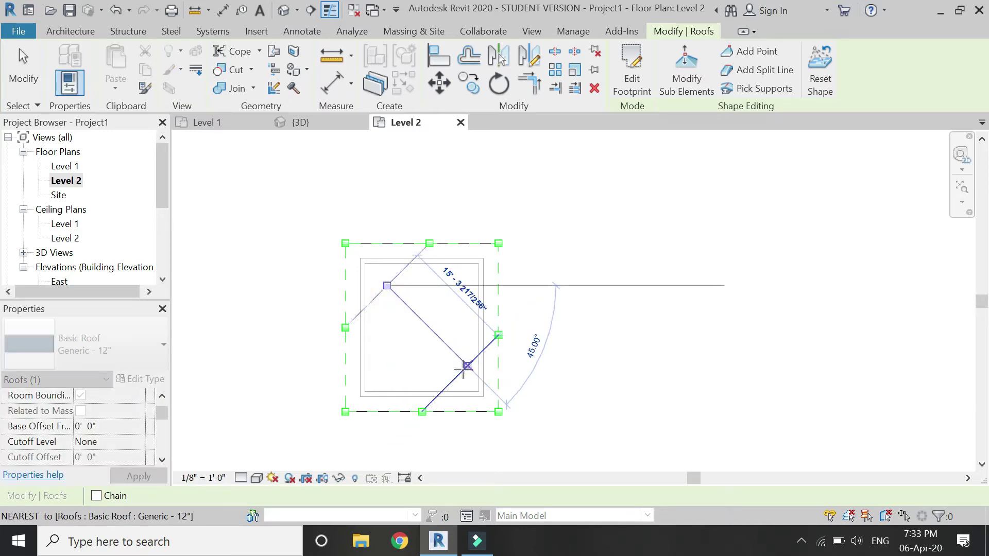
pyautogui.click(467, 366)
pyautogui.press('Escape')
pyautogui.press('Escape')
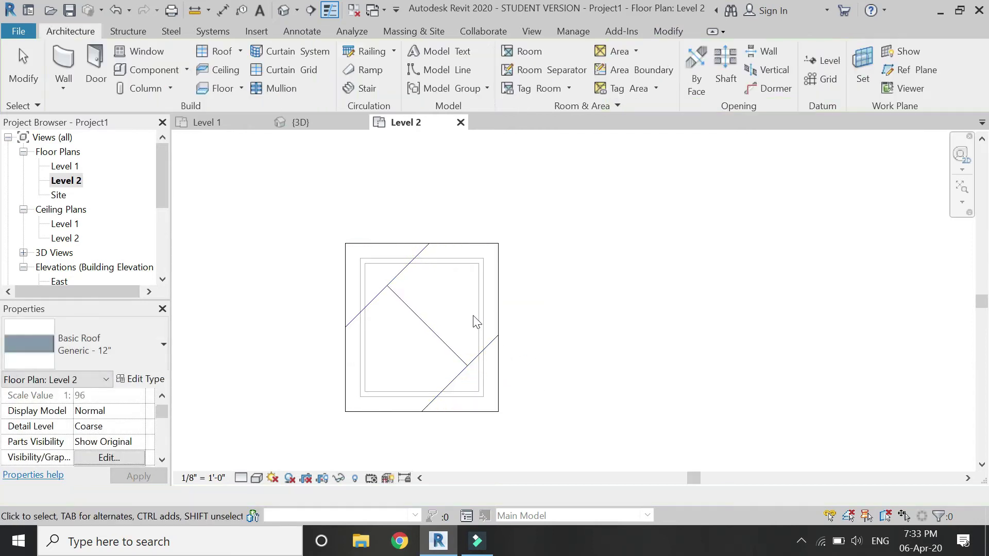
pyautogui.click(296, 123)
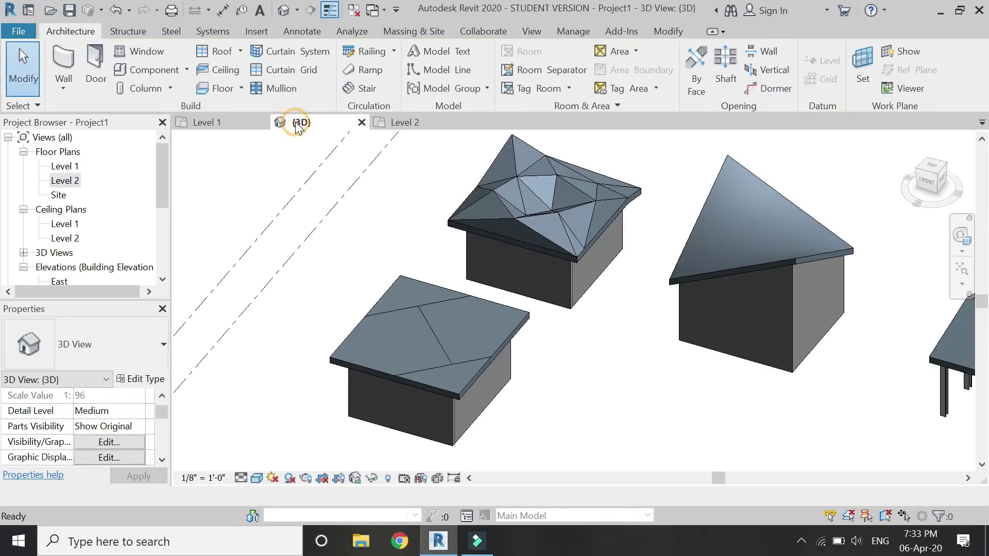
# - Raise the roof's two interior split vertices to 5' 0" with Modify Sub Elements
pyautogui.click(406, 282)
pyautogui.scroll(2, 377, 342)
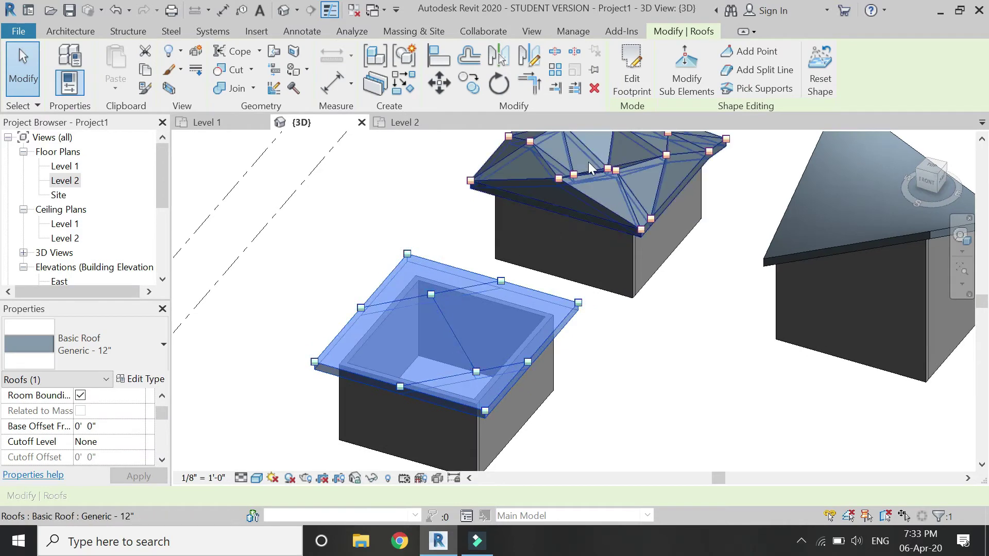
pyautogui.click(698, 82)
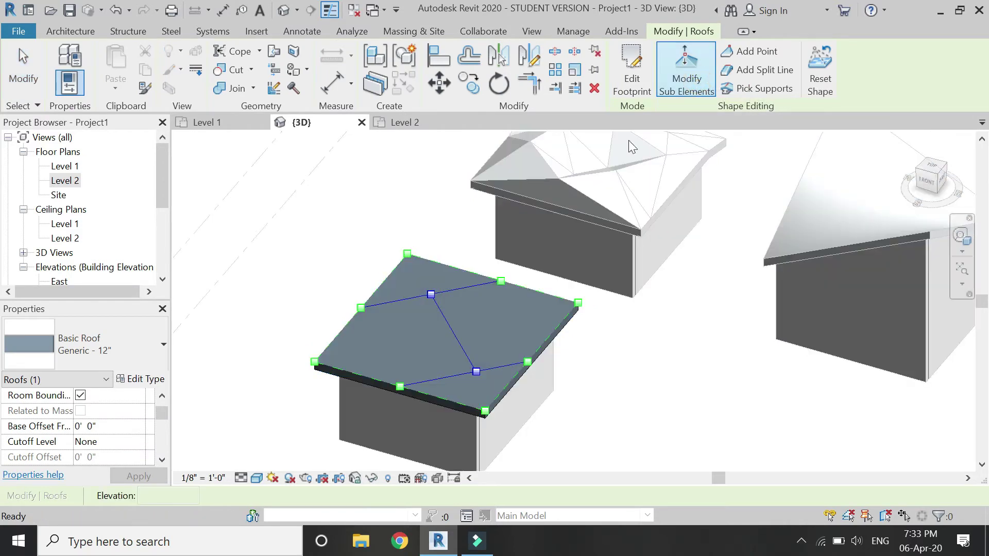
pyautogui.click(431, 295)
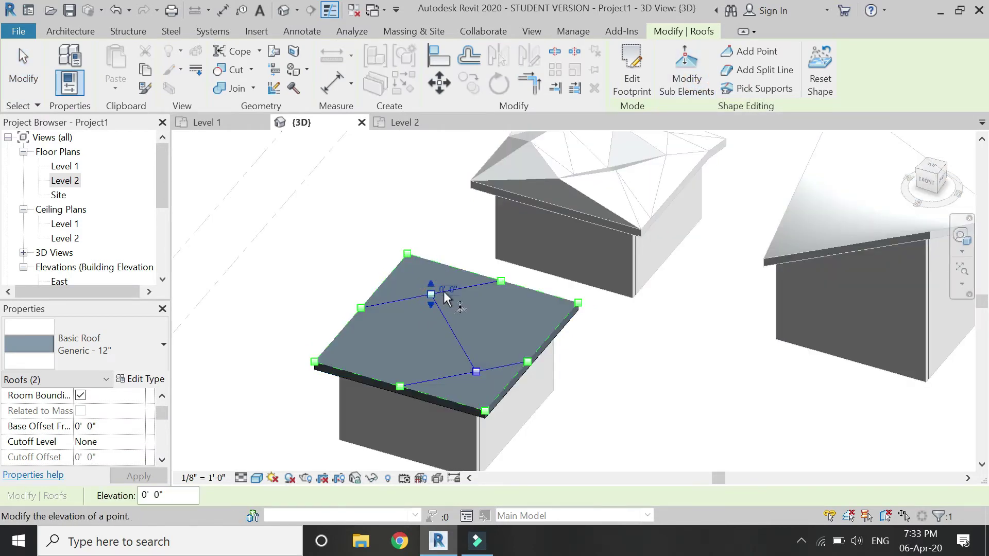
pyautogui.click(444, 290)
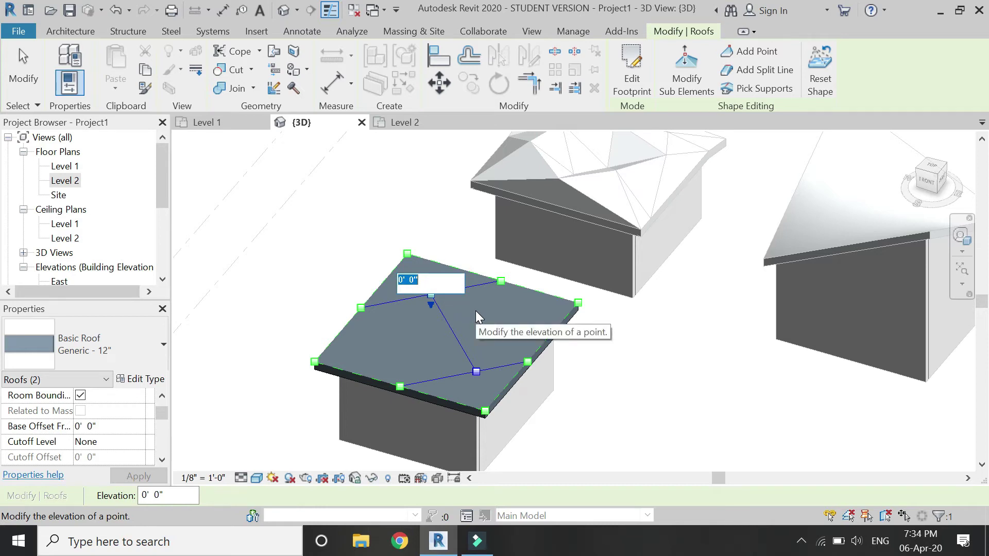
pyautogui.write('5')
pyautogui.press('Return')
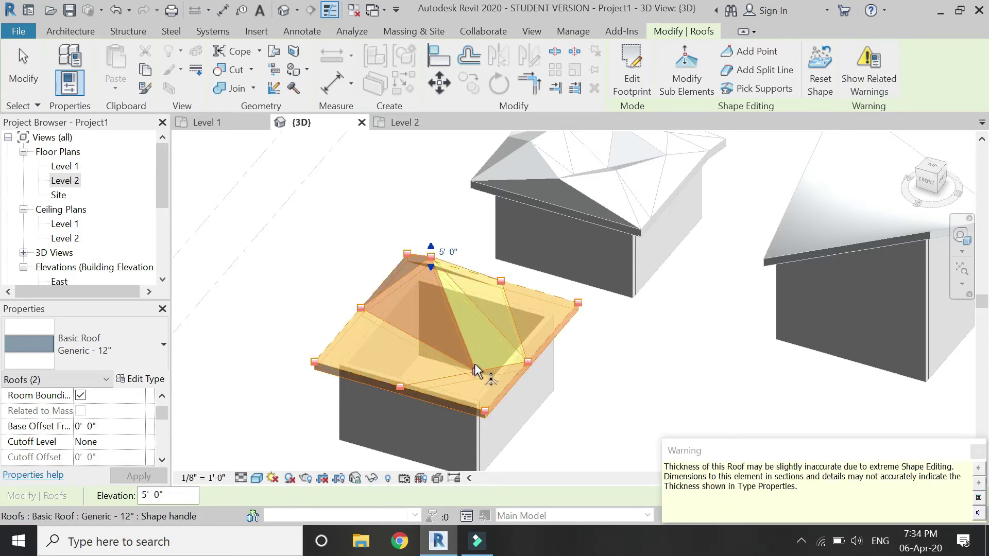
pyautogui.click(477, 371)
pyautogui.click(492, 367)
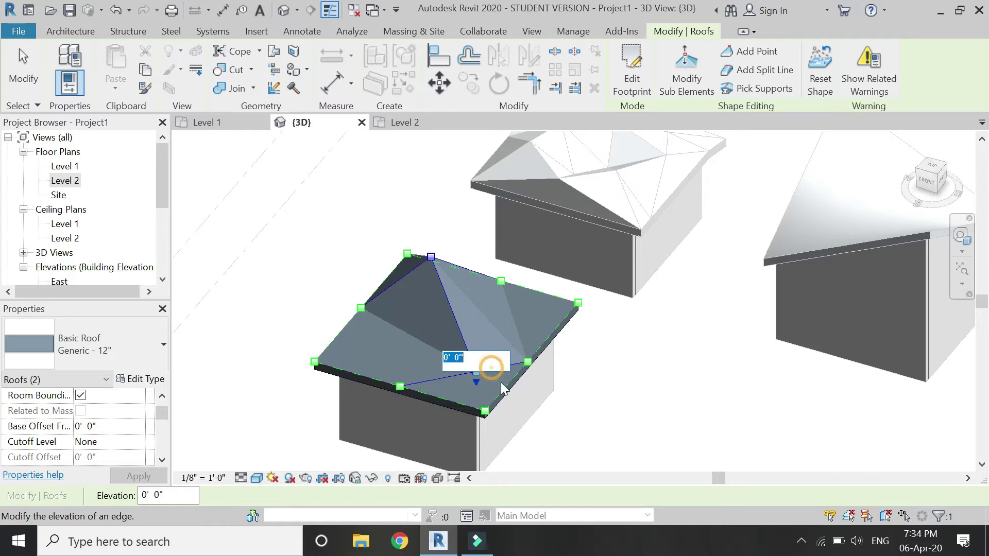
pyautogui.write('5')
pyautogui.press('Return')
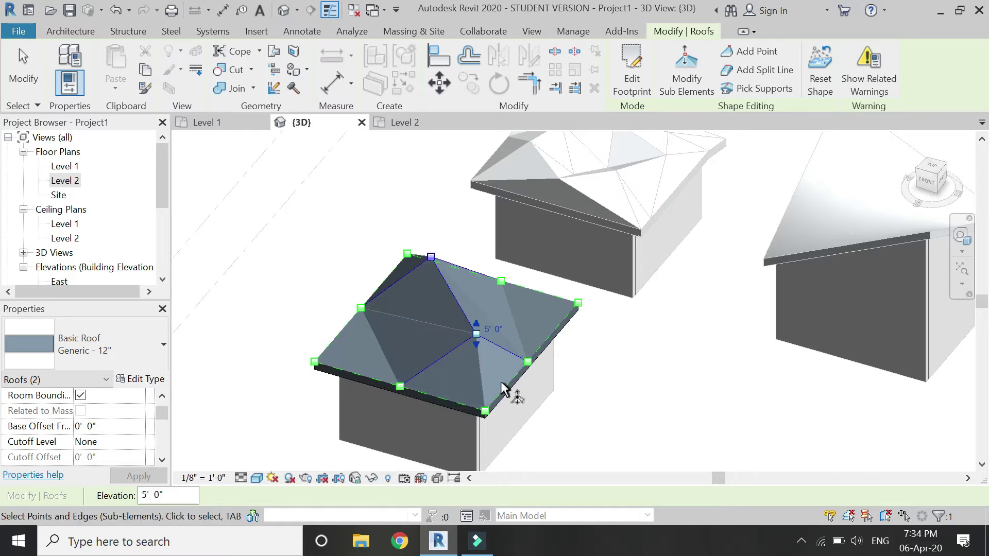
pyautogui.click(605, 437)
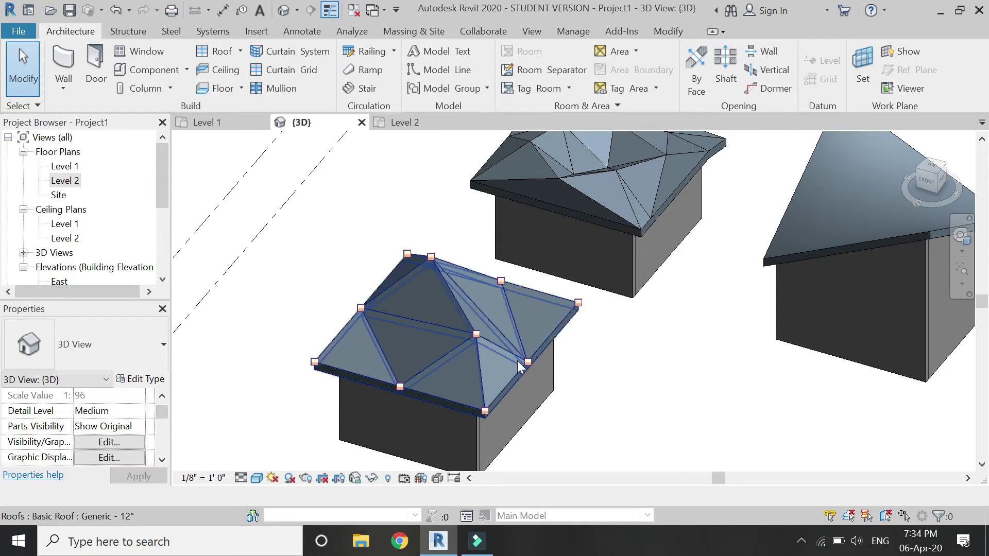
# - Raise the roof's left and right edge points to 2' 0"
pyautogui.click(359, 309)
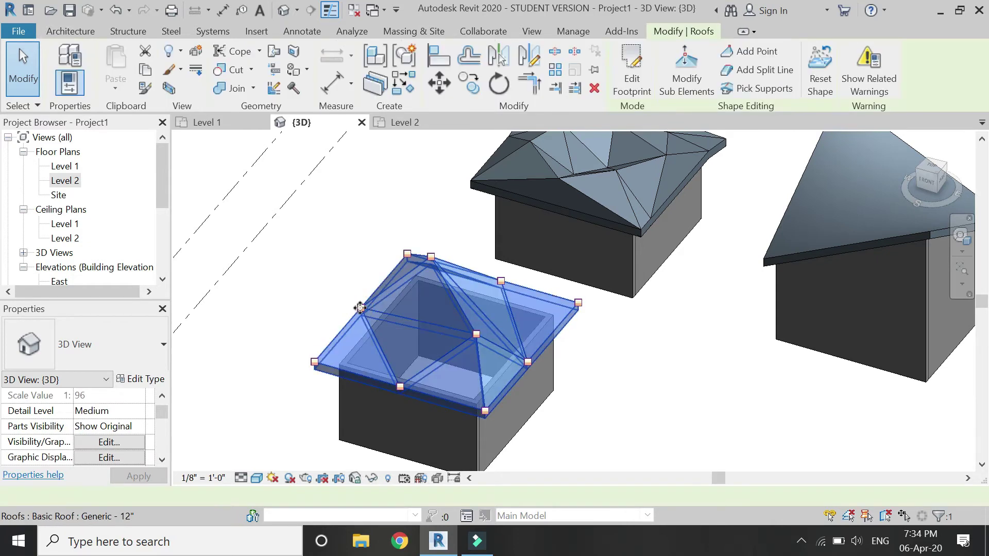
pyautogui.press('Escape')
pyautogui.doubleClick(366, 306)
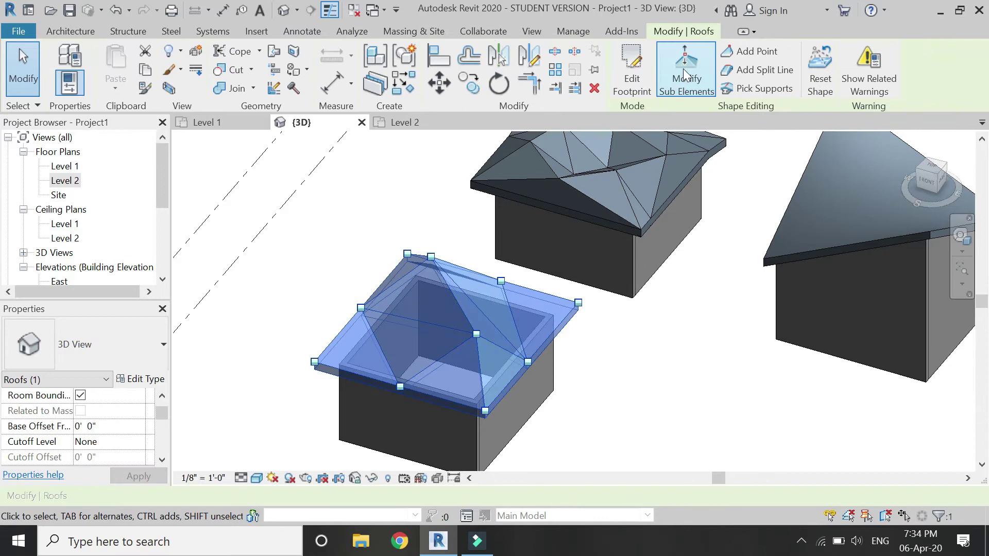
pyautogui.click(360, 308)
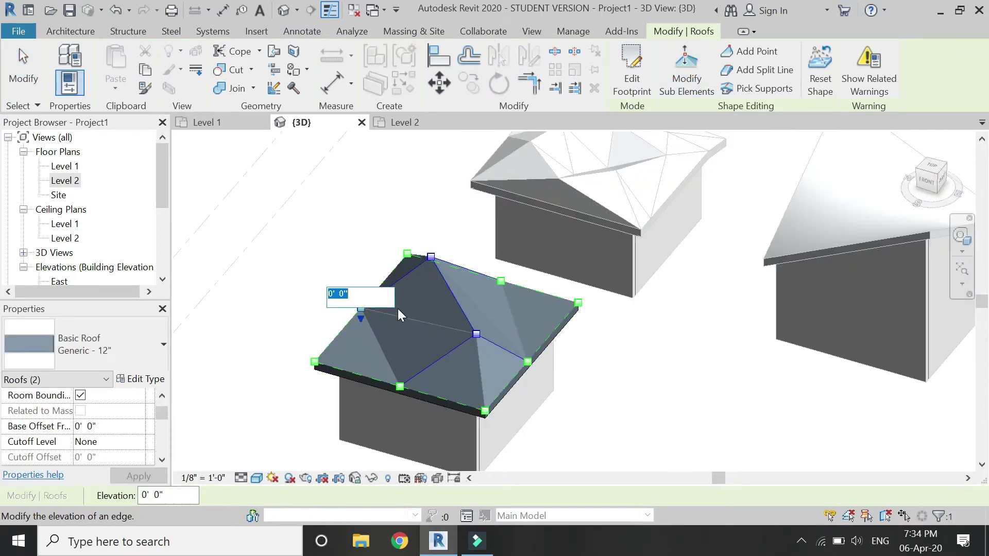
pyautogui.write('2')
pyautogui.press('Return')
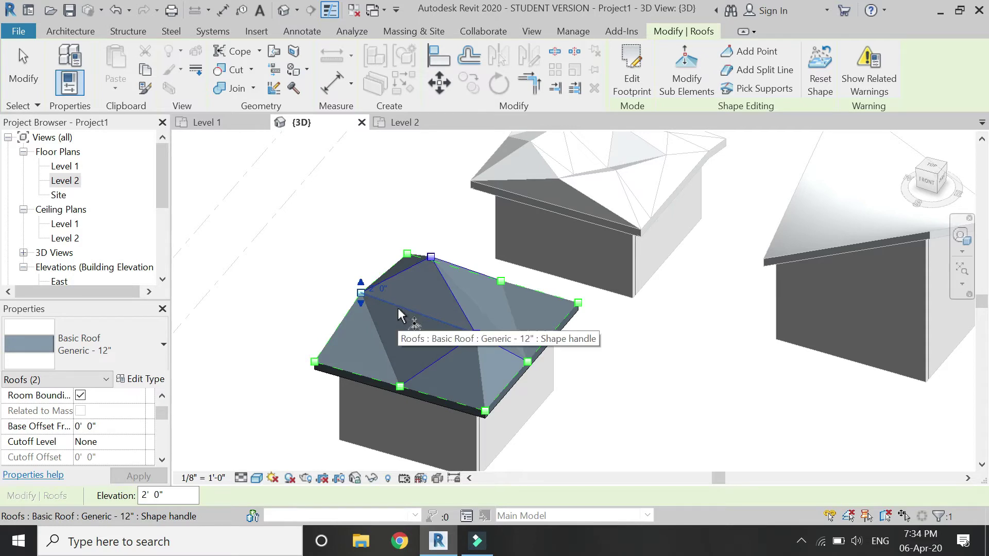
pyautogui.click(400, 387)
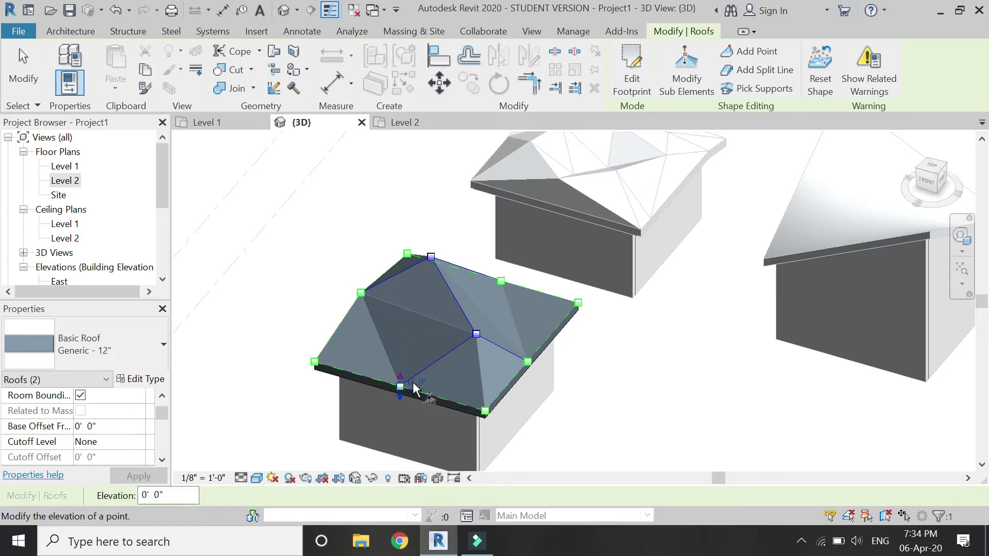
pyautogui.click(529, 362)
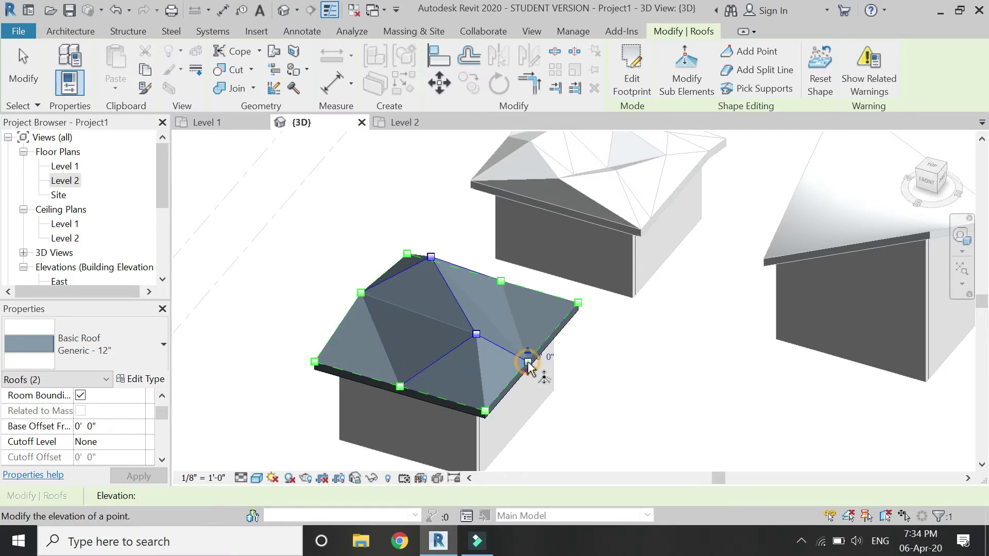
pyautogui.click(546, 355)
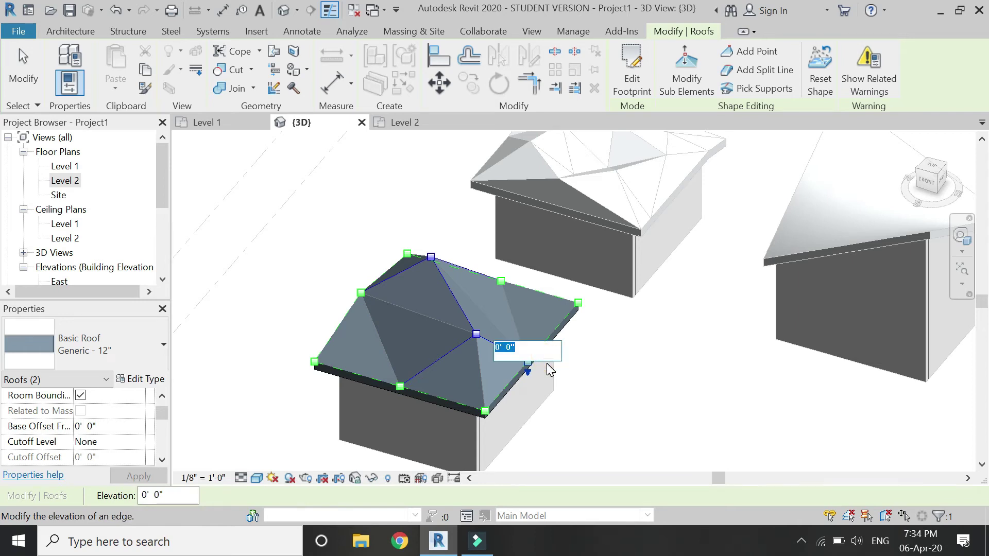
pyautogui.write('2')
pyautogui.press('Return')
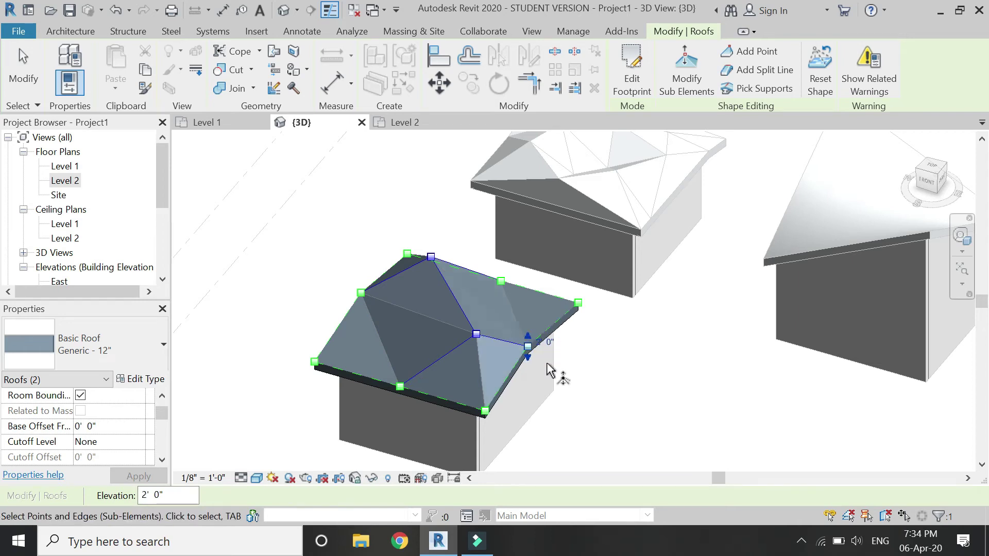
# - Raise the roof's front and back edge points to 2' 0"
pyautogui.click(399, 389)
pyautogui.write('2')
pyautogui.press('Return')
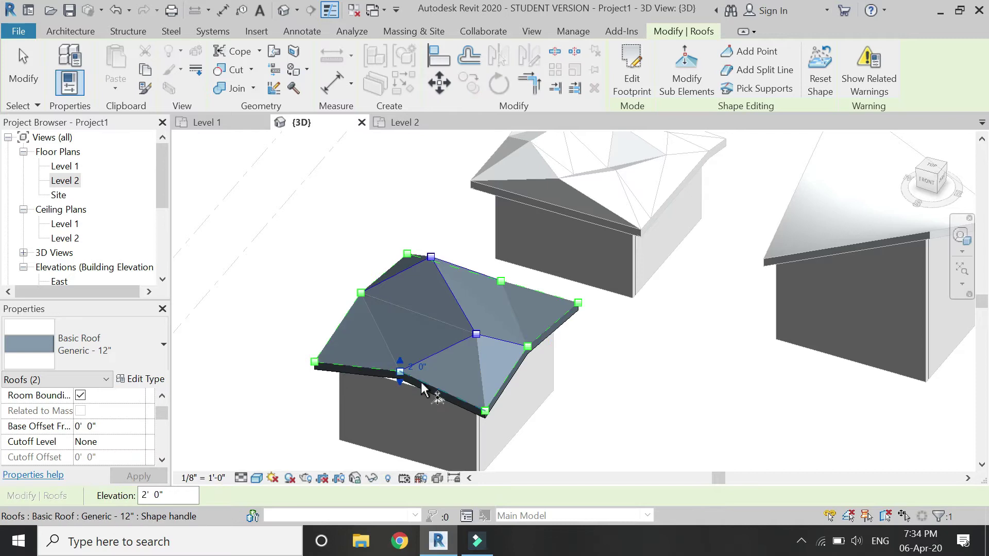
pyautogui.click(500, 282)
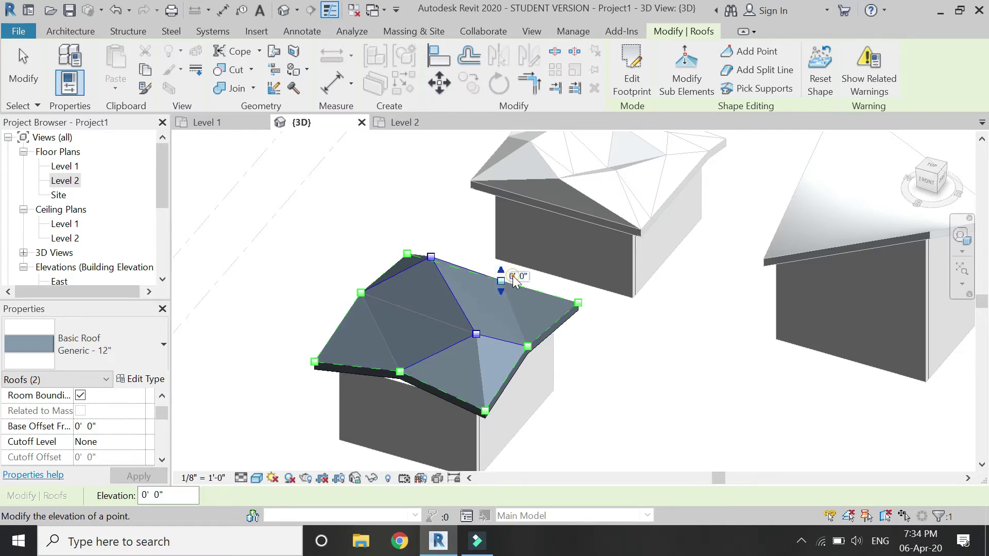
pyautogui.write('2')
pyautogui.press('Return')
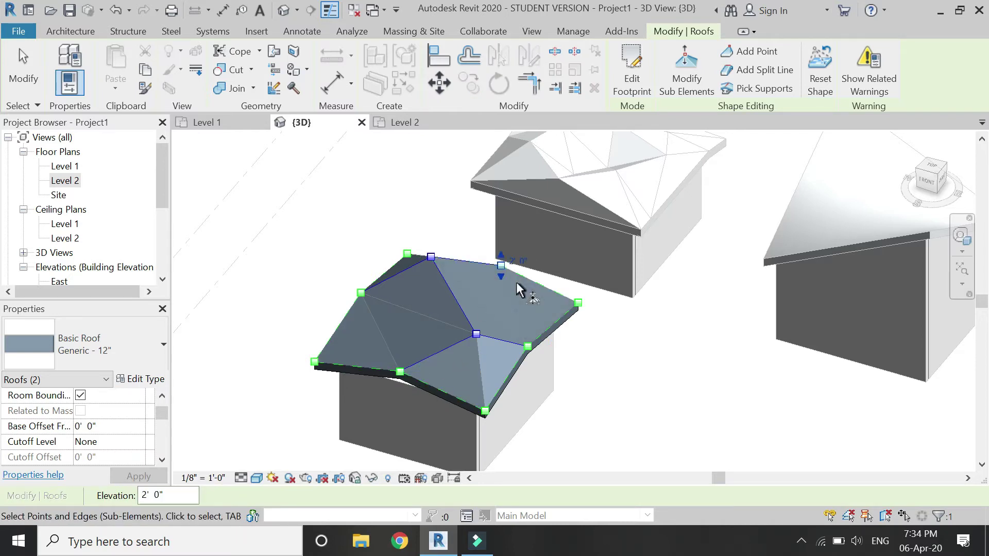
pyautogui.press('Escape')
pyautogui.press('Escape')
pyautogui.scroll(-3, 569, 353)
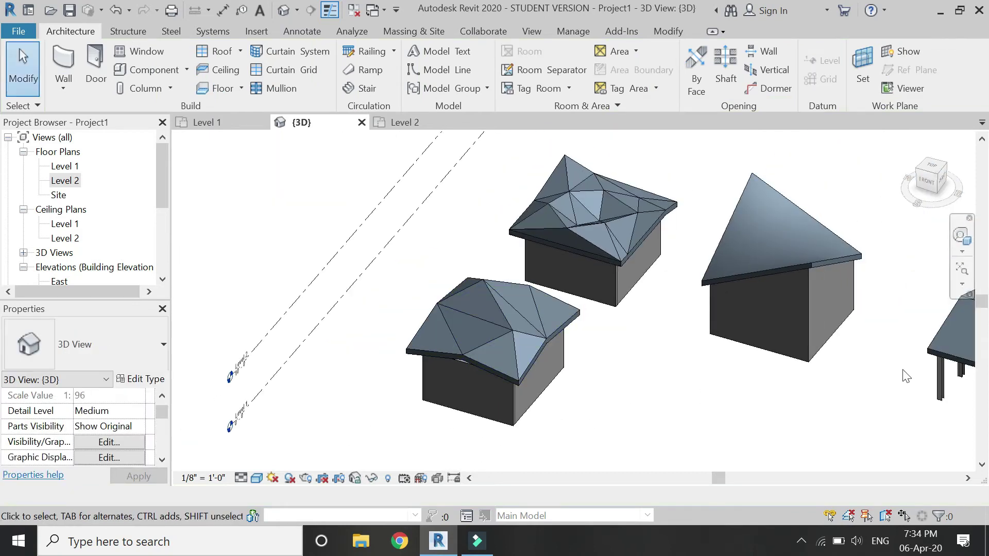
# - Attach the tops of the lower square's four walls to the warped roof
pyautogui.click(960, 238)
pyautogui.click(212, 122)
pyautogui.scroll(-3, 498, 354)
pyautogui.moveTo(507, 304); pyautogui.dragTo(413, 380)
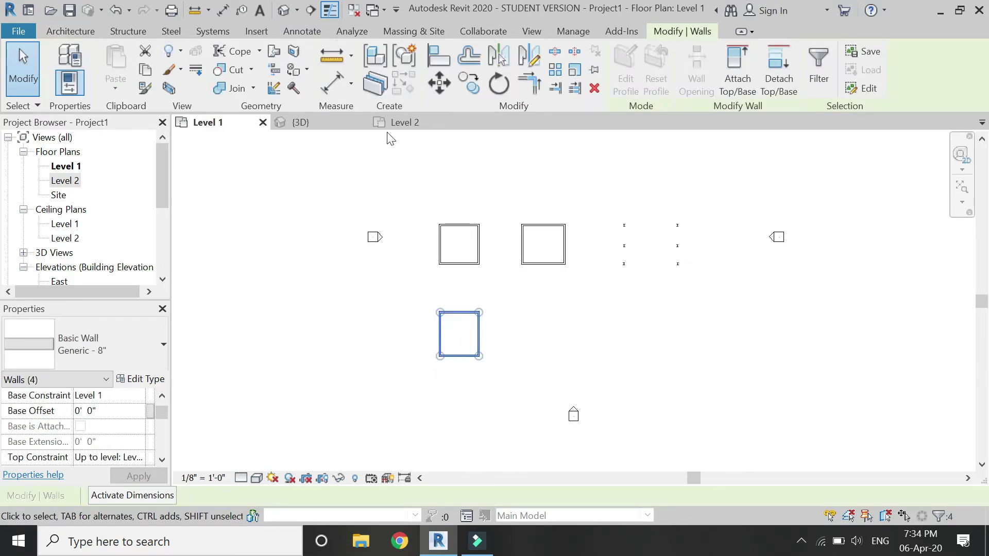
pyautogui.click(324, 122)
pyautogui.scroll(2, 504, 298)
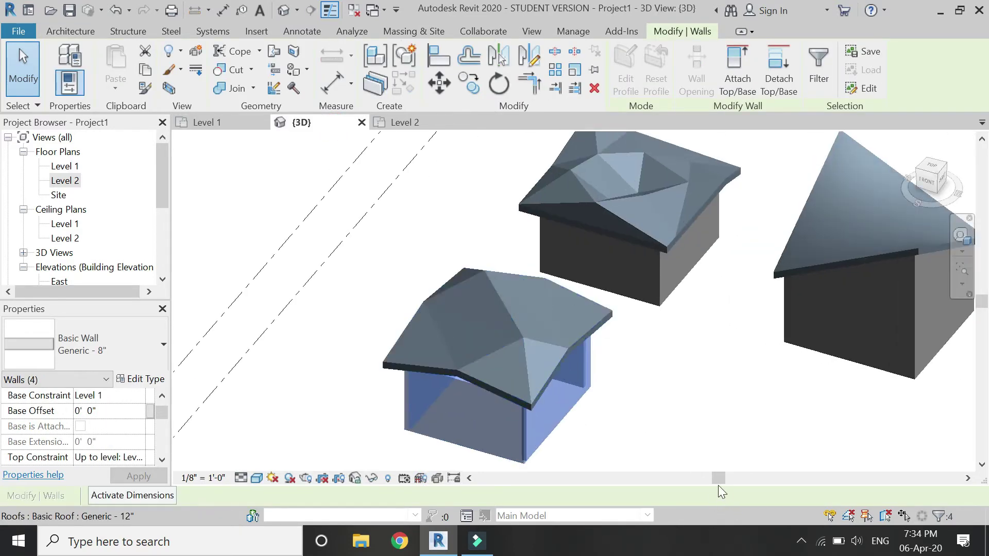
pyautogui.click(747, 89)
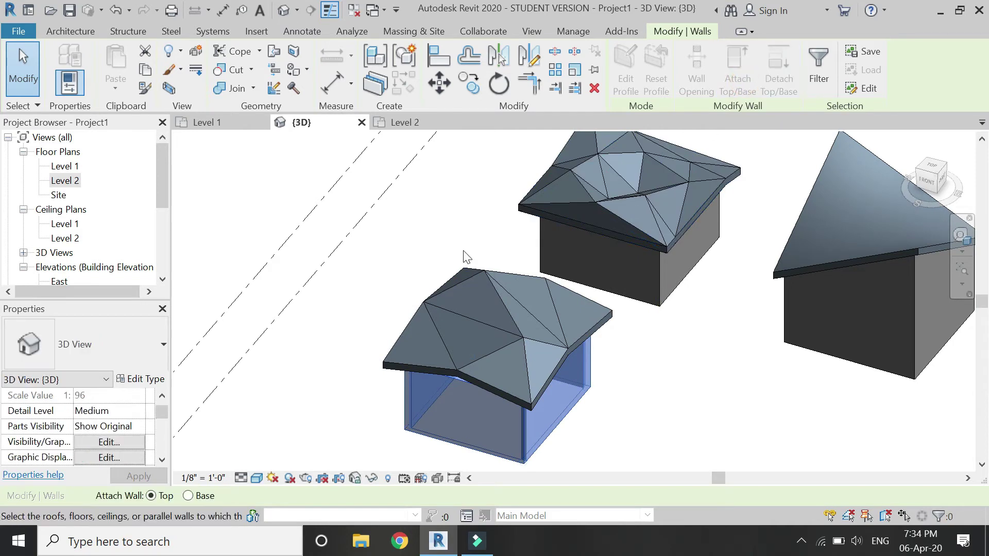
pyautogui.click(481, 277)
pyautogui.press('Escape')
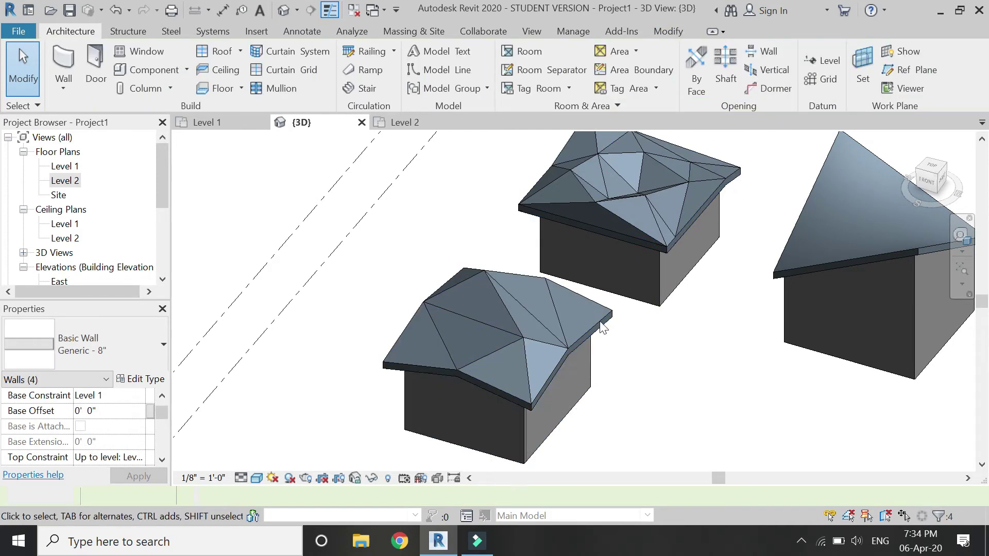
pyautogui.scroll(-3, 397, 271)
# - Draw a closed square of four walls to the right of the lower box on Level 1
pyautogui.click(187, 122)
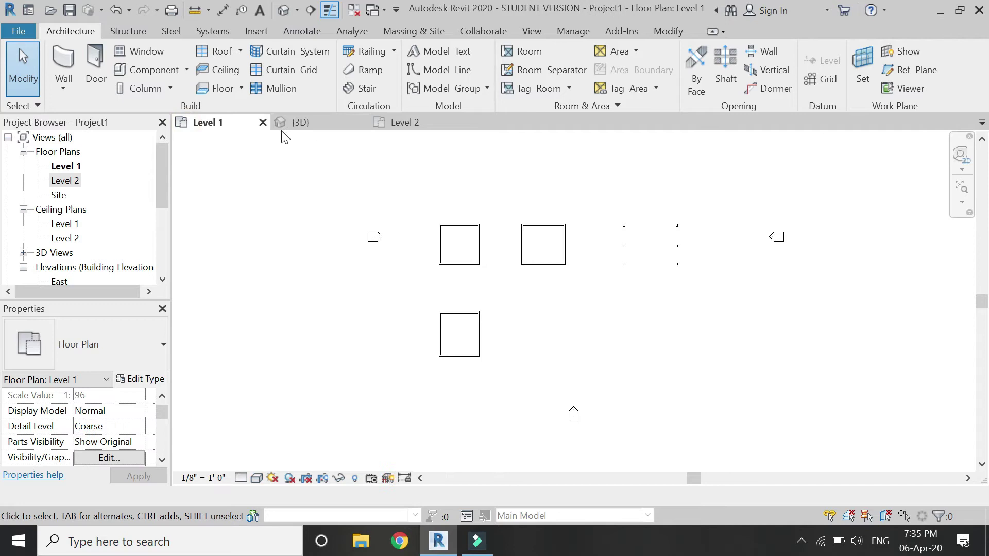
pyautogui.click(63, 64)
pyautogui.scroll(2, 525, 313)
pyautogui.click(525, 313)
pyautogui.click(525, 378)
pyautogui.click(589, 378)
pyautogui.click(589, 312)
pyautogui.click(526, 312)
pyautogui.press('Escape')
pyautogui.press('Escape')
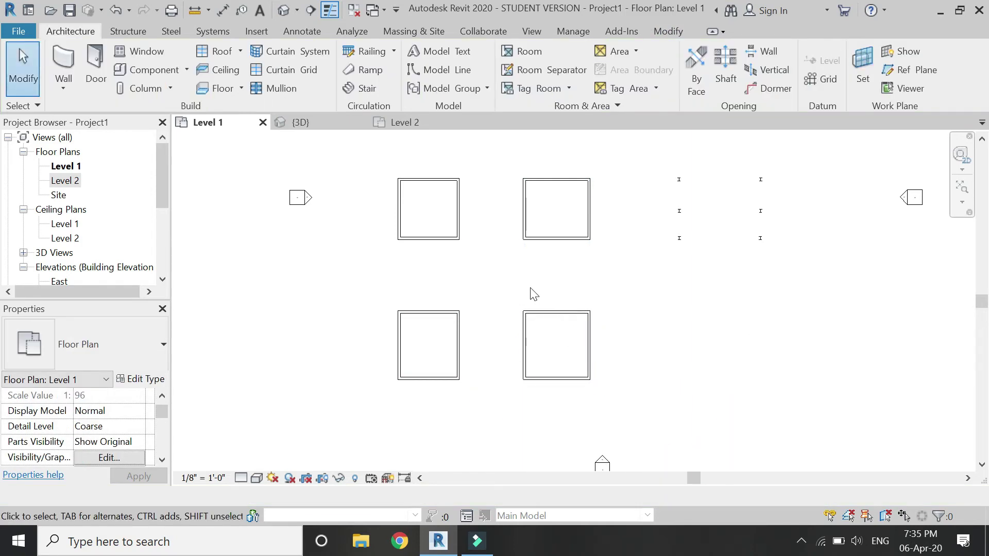
# - Sketch a 6-sided inscribed polygon roof footprint on Level 2 over the new box and finish it
pyautogui.click(240, 51)
pyautogui.click(242, 135)
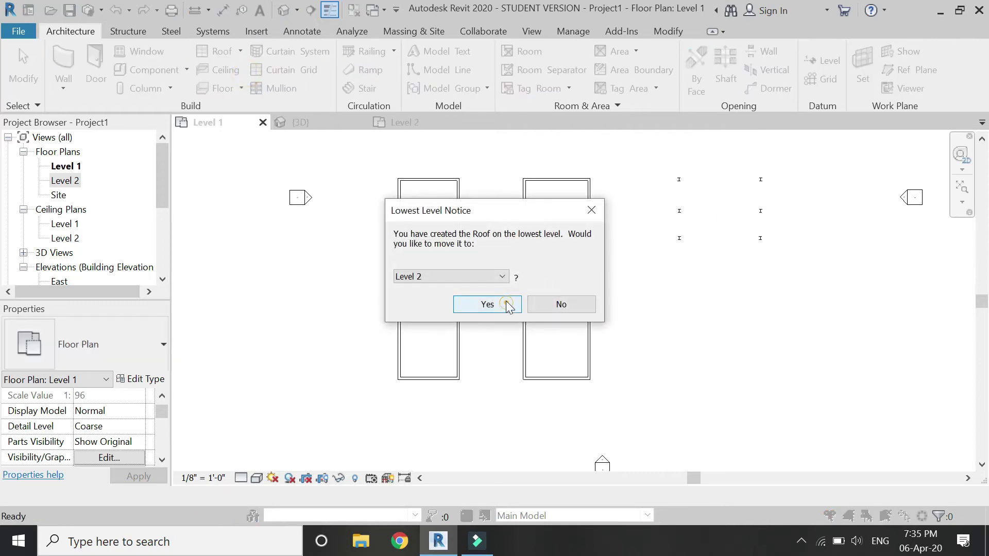
pyautogui.click(487, 304)
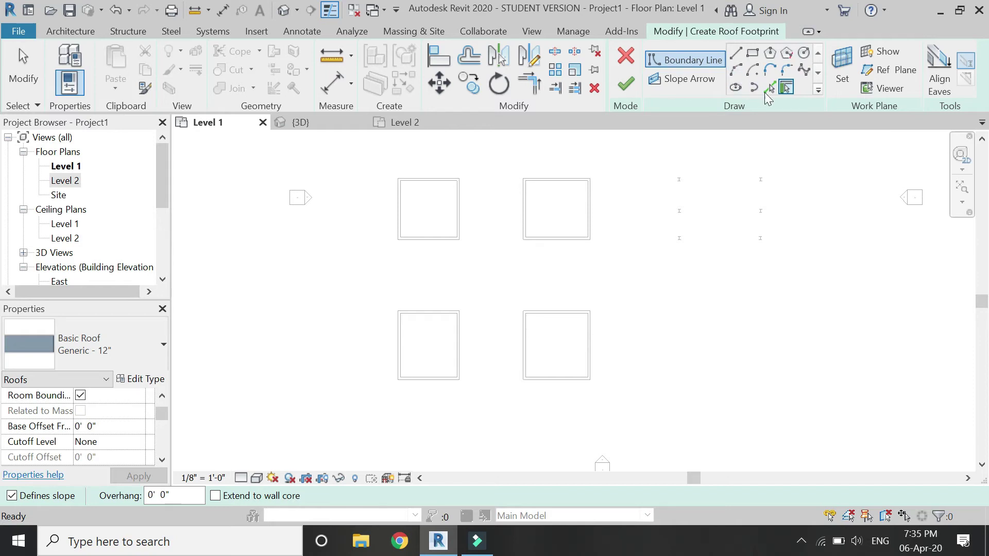
pyautogui.click(770, 53)
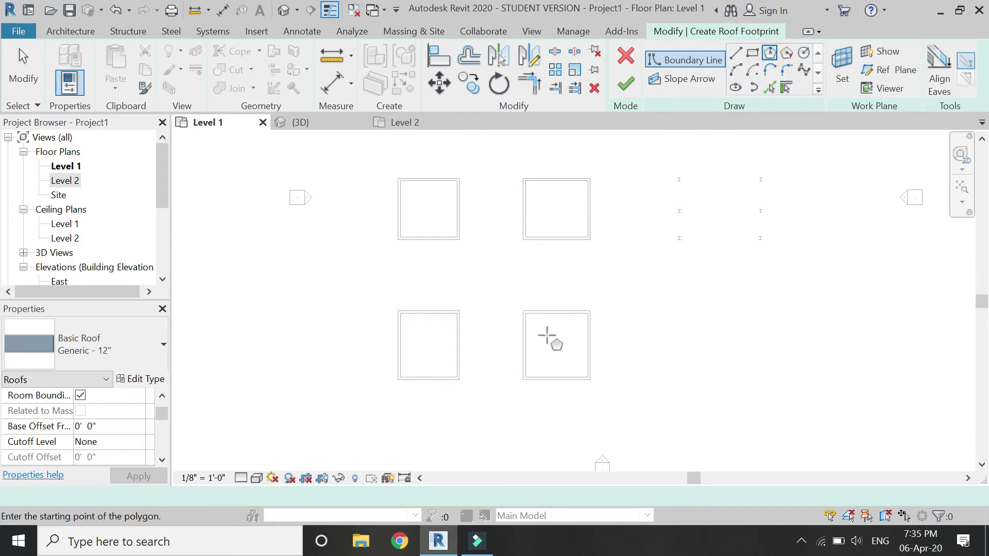
pyautogui.click(555, 345)
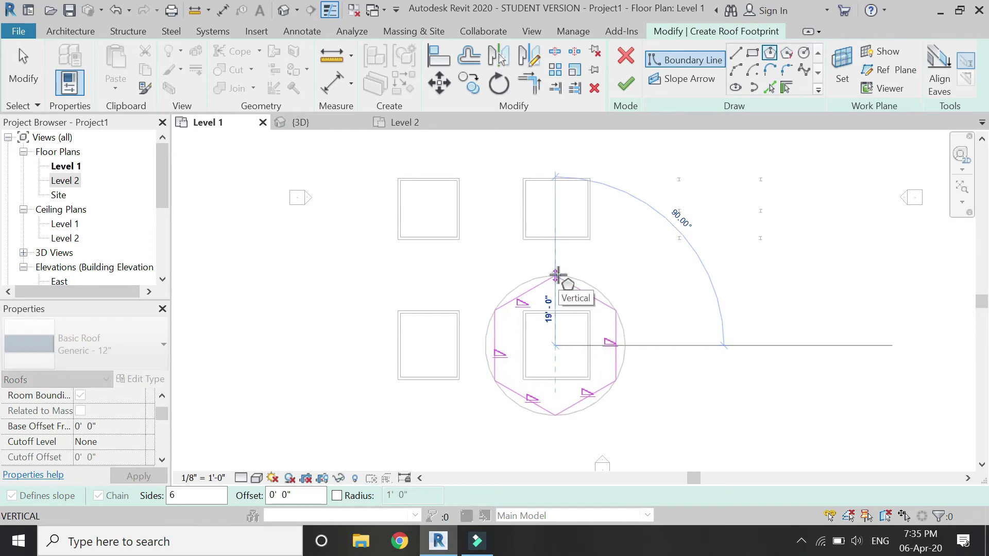
pyautogui.click(556, 275)
pyautogui.press('Escape')
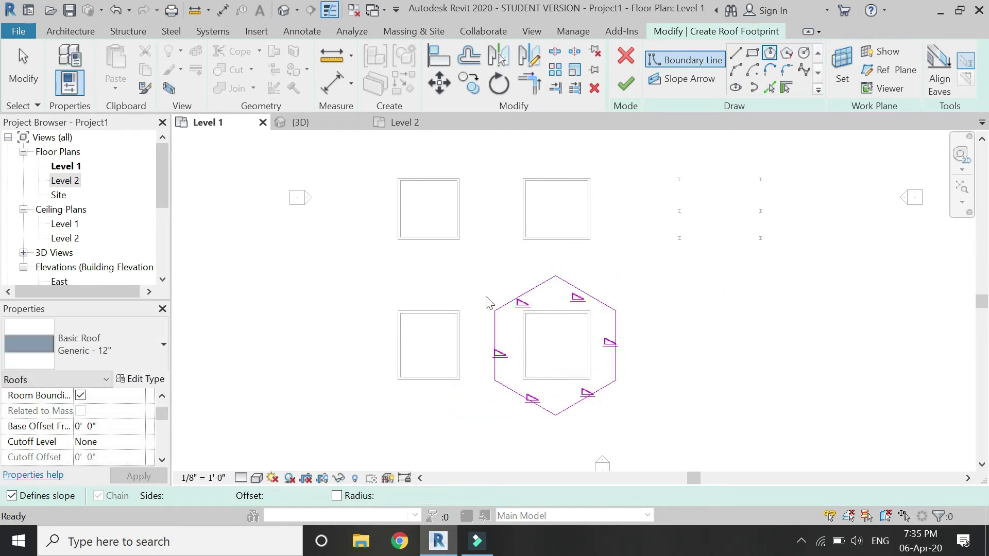
pyautogui.click(623, 86)
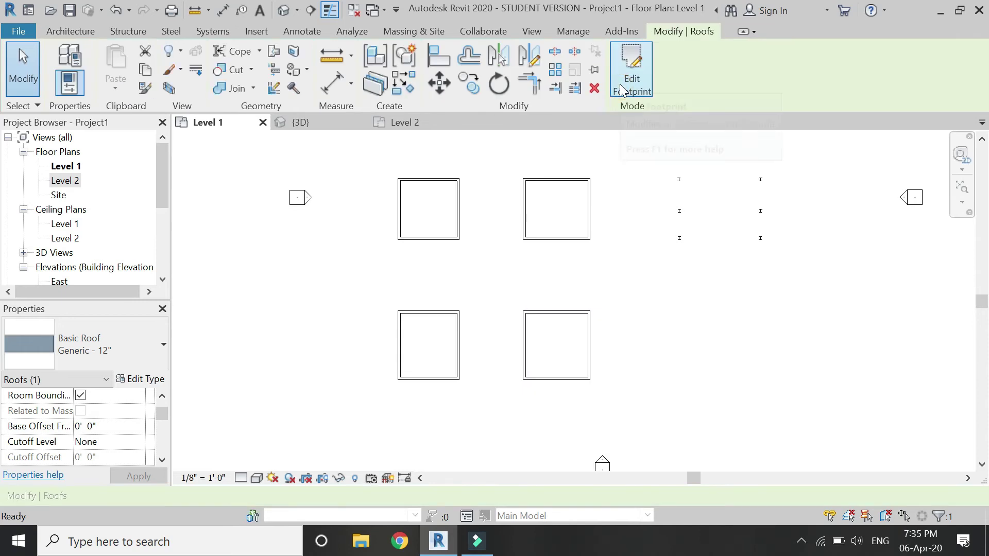
# - Select the hexagon-roofed box's walls in the 3D view
pyautogui.click(336, 122)
pyautogui.click(673, 390)
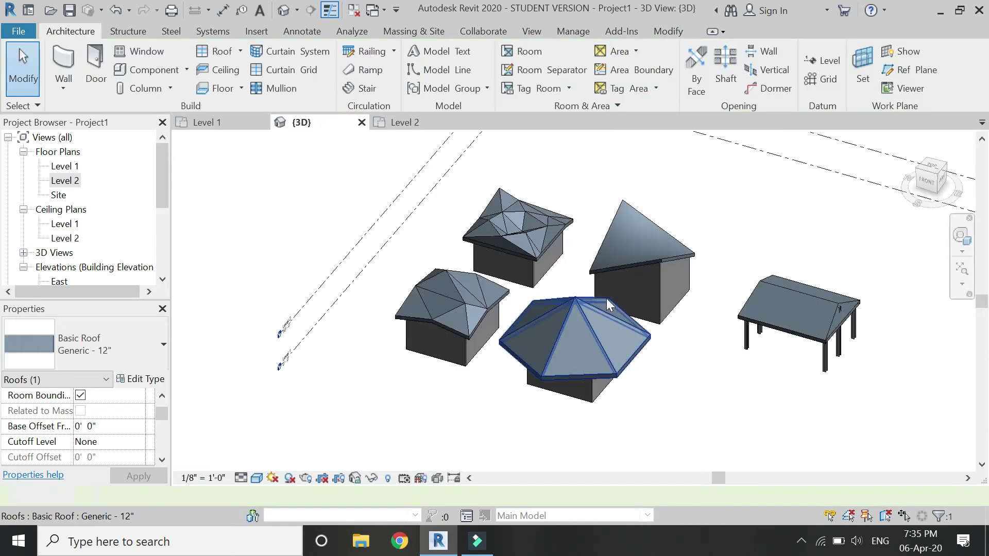
pyautogui.scroll(3, 606, 299)
pyautogui.click(960, 238)
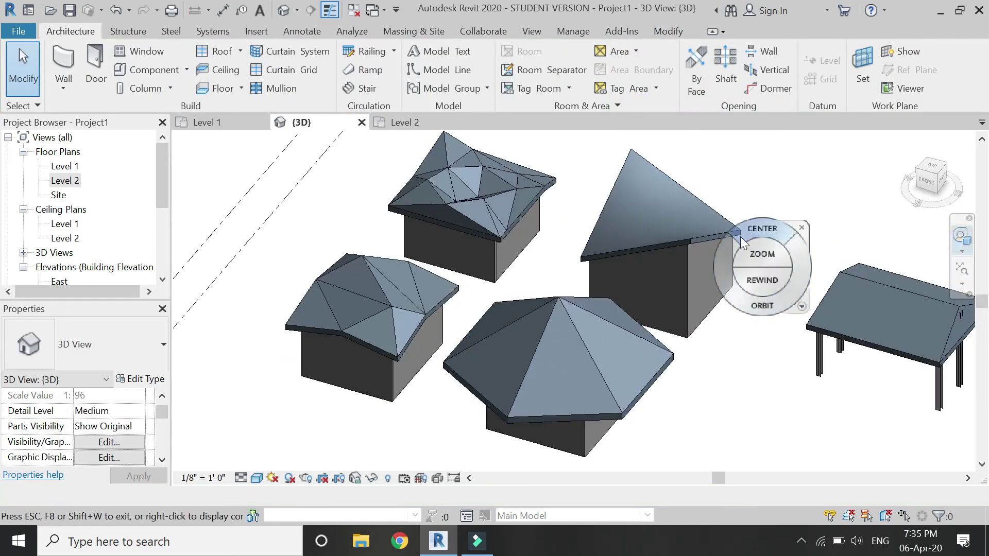
pyautogui.moveTo(855, 315); pyautogui.dragTo(854, 314)
pyautogui.moveTo(540, 395); pyautogui.dragTo(586, 332)
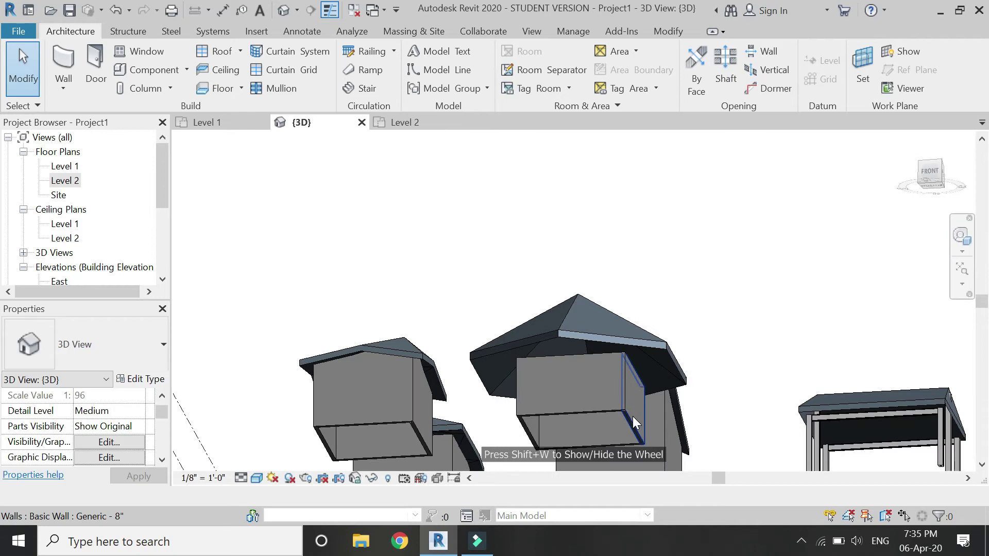
pyautogui.click(633, 416)
pyautogui.keyDown('ctrl'); pyautogui.click(529, 432); pyautogui.keyUp('ctrl')
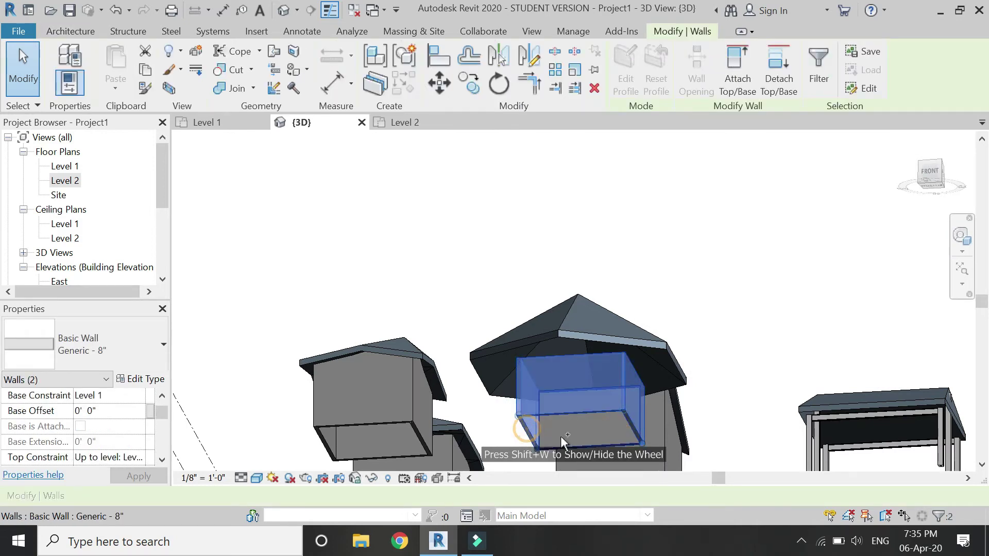
pyautogui.keyDown('shift'); pyautogui.moveTo(560, 436); pyautogui.dragTo(592, 382, button='middle'); pyautogui.keyUp('shift')
pyautogui.keyDown('ctrl'); pyautogui.click(586, 435); pyautogui.keyUp('ctrl')
pyautogui.keyDown('shift'); pyautogui.moveTo(586, 435); pyautogui.dragTo(703, 202, button='middle'); pyautogui.keyUp('shift')
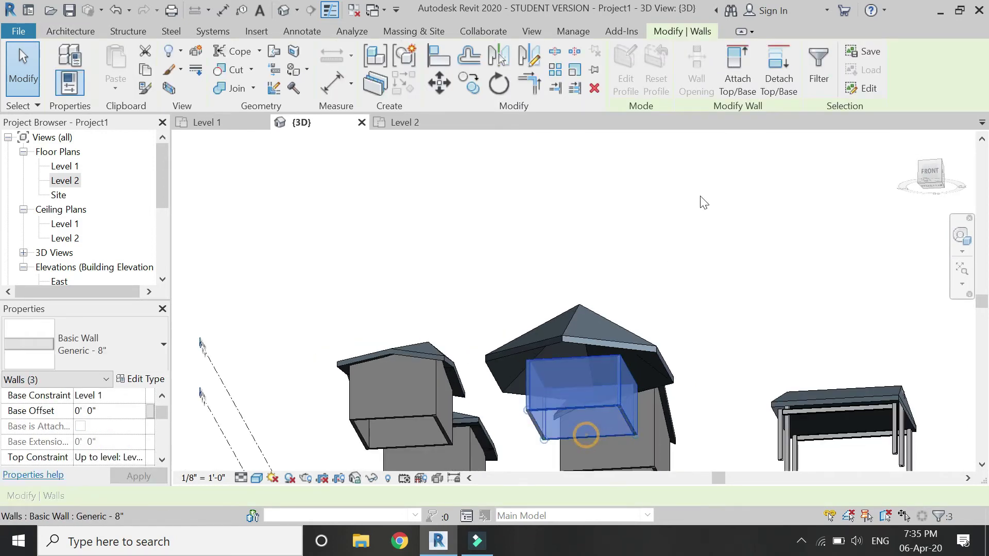
# - Attach the selected walls' tops to the hexagonal roof and orbit around its apex
pyautogui.click(737, 69)
pyautogui.click(567, 325)
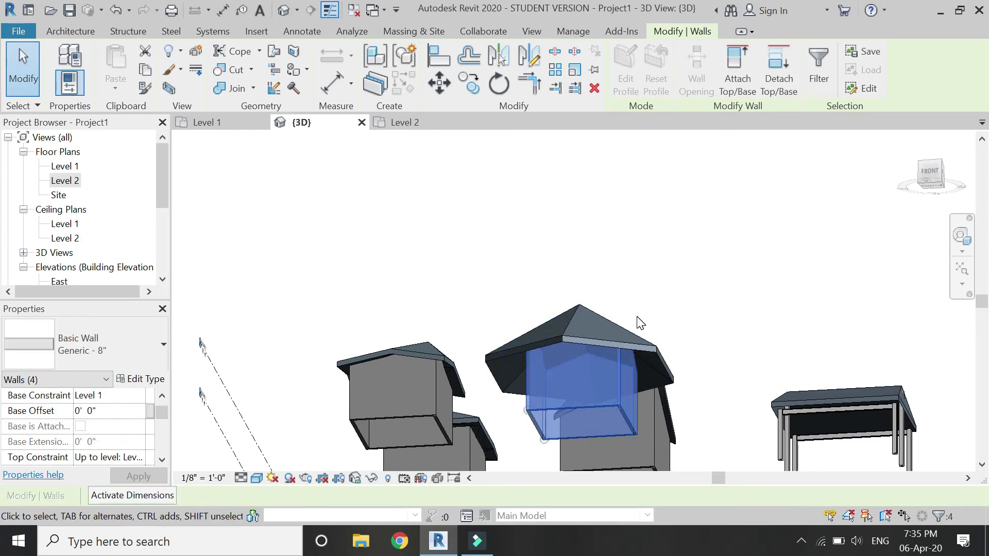
pyautogui.press('Escape')
pyautogui.click(960, 234)
pyautogui.moveTo(675, 256); pyautogui.dragTo(578, 314)
pyautogui.moveTo(548, 372); pyautogui.dragTo(533, 428)
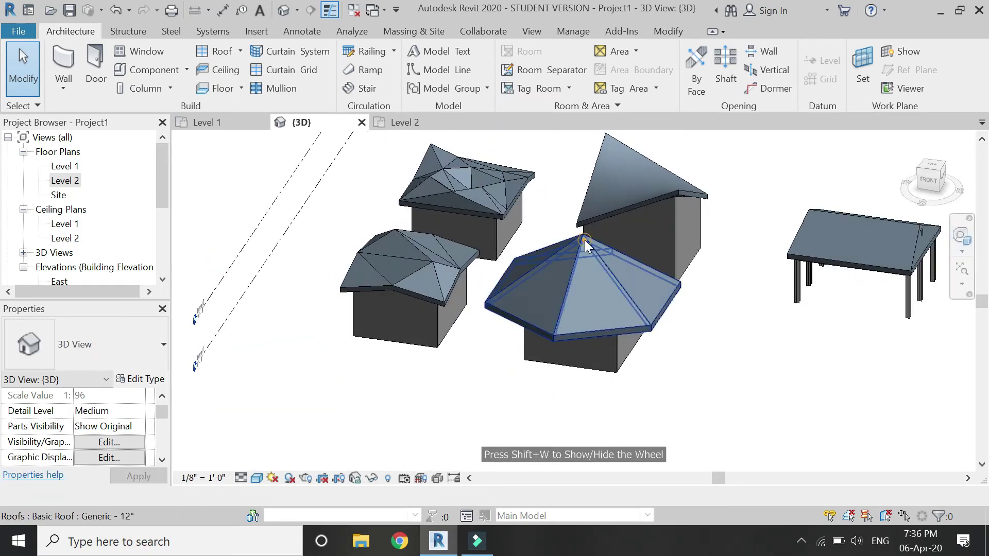
# - Test a 3' base offset on the hexagonal roof, then reset it to 0
pyautogui.click(585, 240)
pyautogui.keyDown('shift'); pyautogui.moveTo(463, 258); pyautogui.dragTo(603, 229, button='middle'); pyautogui.keyUp('shift')
pyautogui.scroll(2, 603, 230)
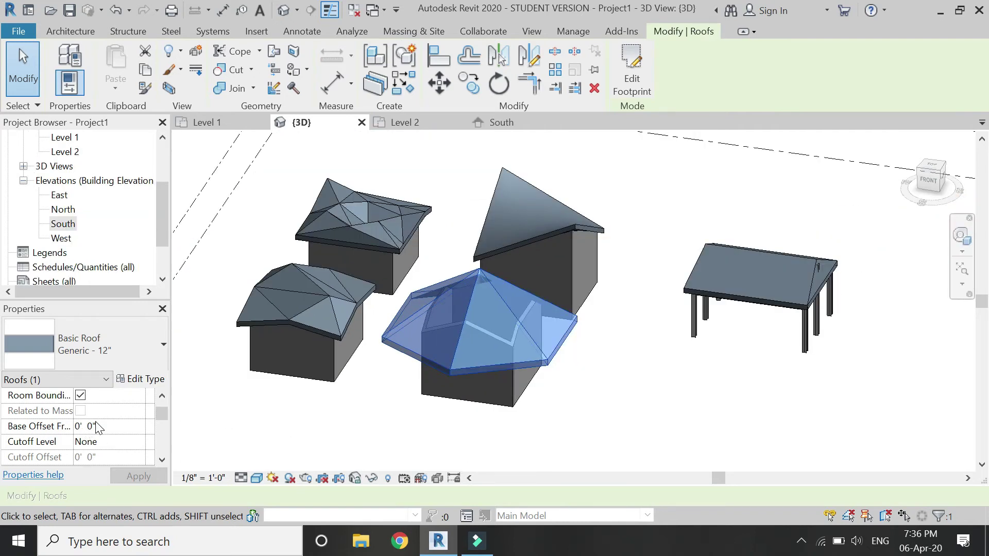
pyautogui.scroll(-1, 96, 426)
pyautogui.scroll(1, 95, 426)
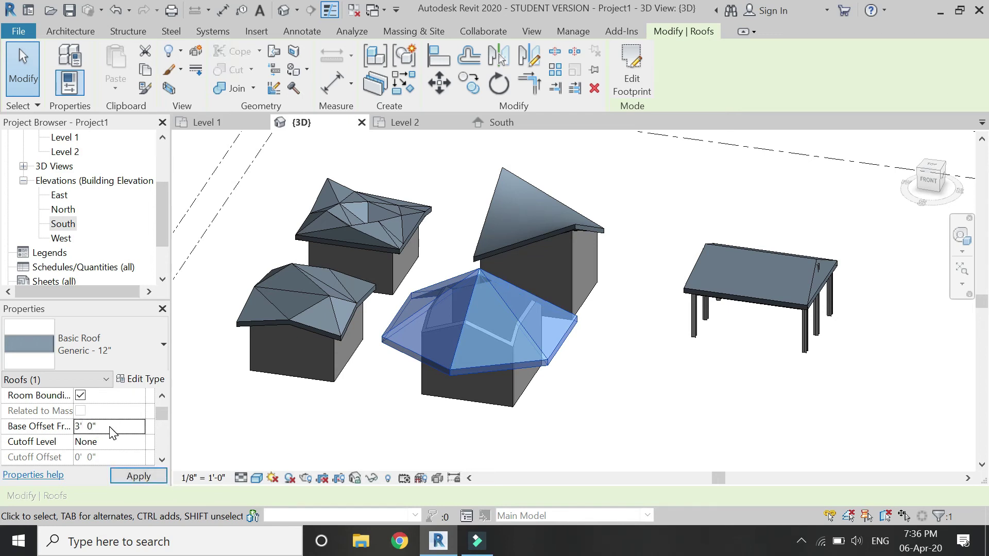
pyautogui.click(137, 477)
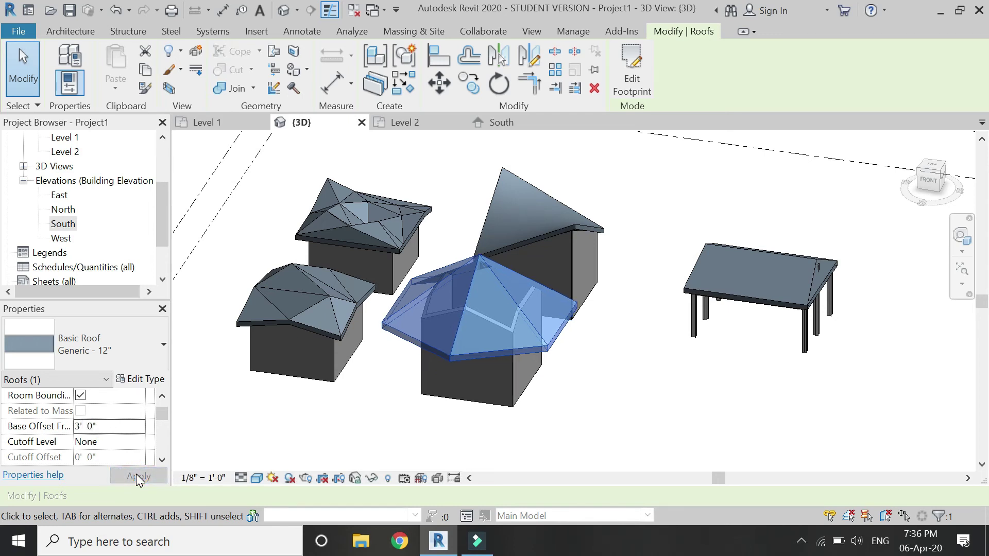
pyautogui.click(119, 428)
pyautogui.write('0')
pyautogui.press('Return')
# - Set the hexagonal roof's slope to 12"/12"
pyautogui.scroll(-1, 113, 435)
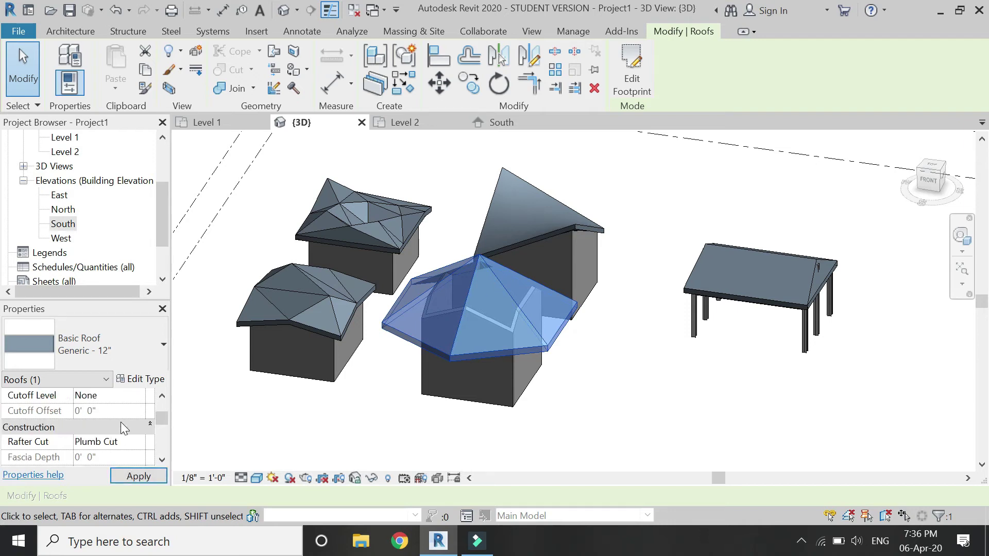
pyautogui.scroll(-1, 121, 422)
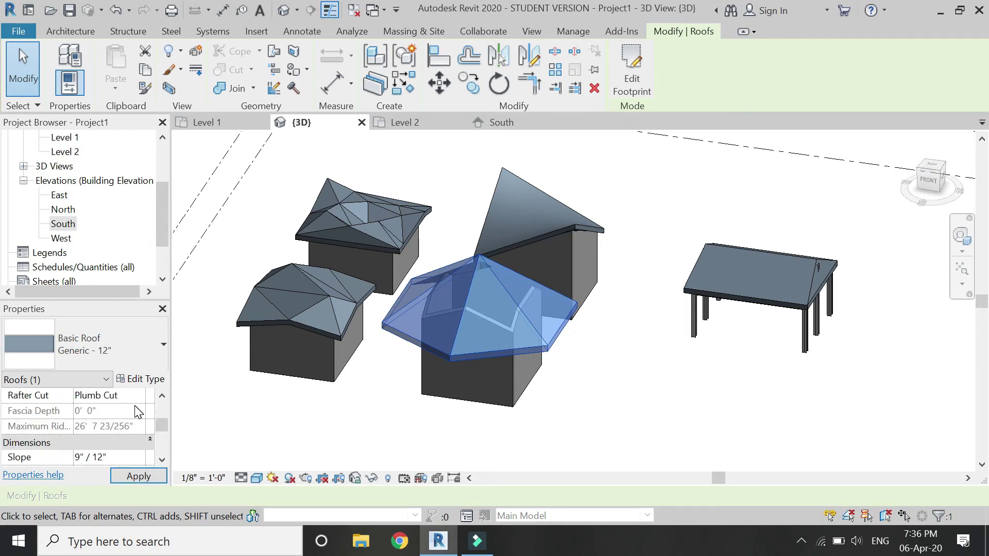
pyautogui.scroll(-1, 142, 429)
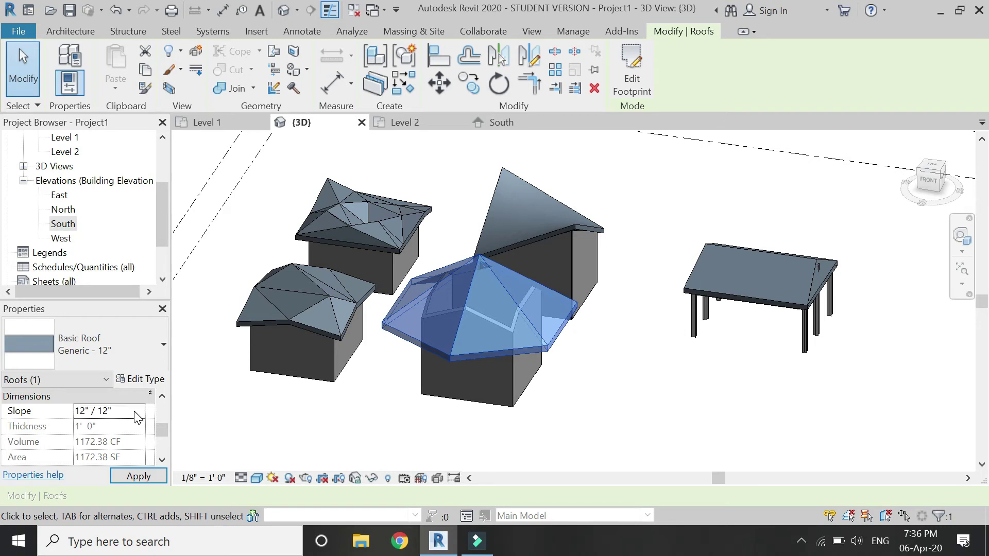
pyautogui.click(135, 477)
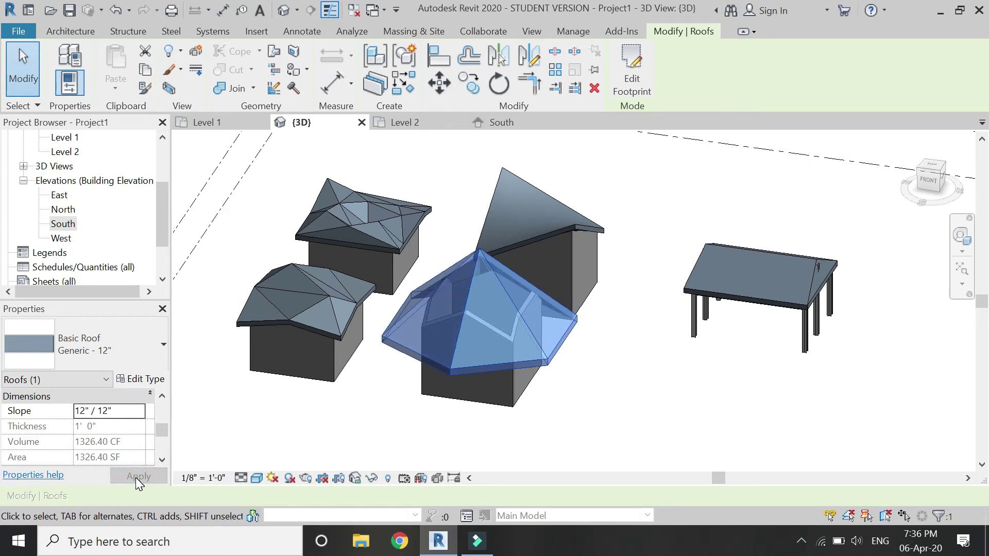
pyautogui.click(234, 434)
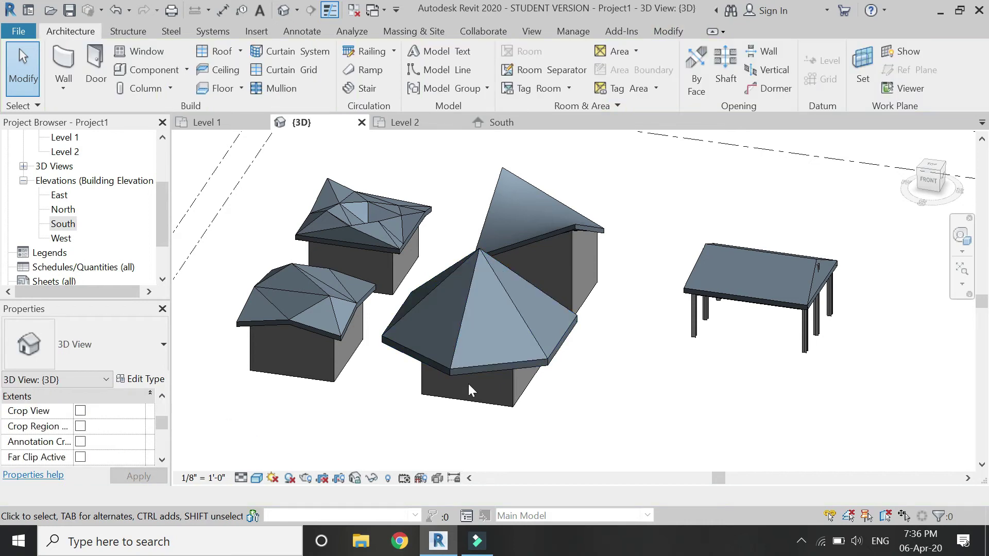
# - Try a 24"/12" slope on the roof, then undo it
pyautogui.click(465, 366)
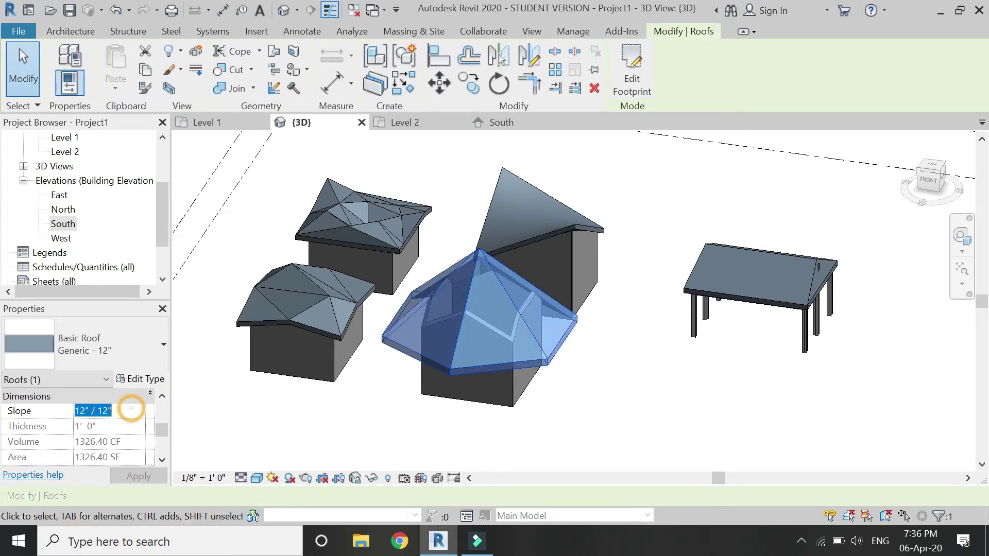
pyautogui.write('24')
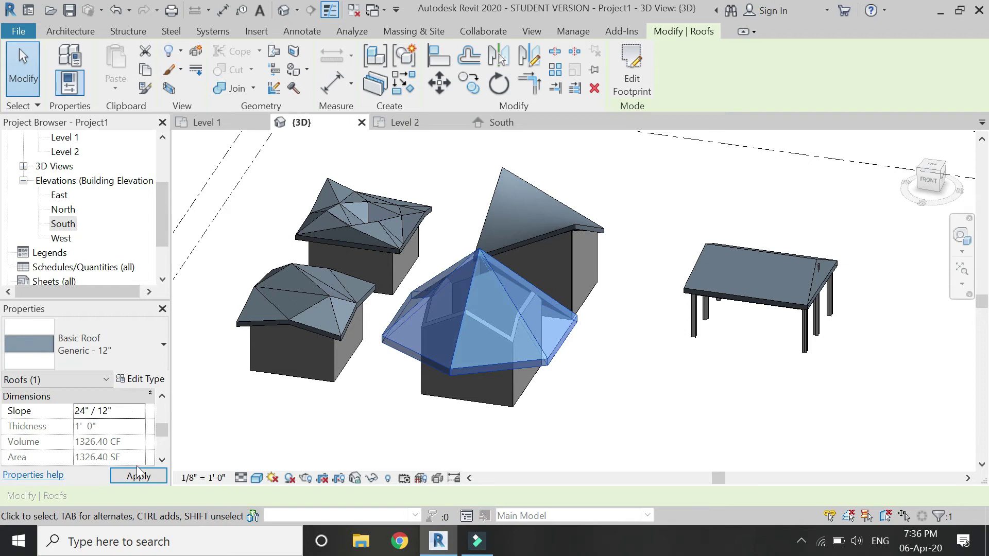
pyautogui.click(131, 476)
pyautogui.click(240, 442)
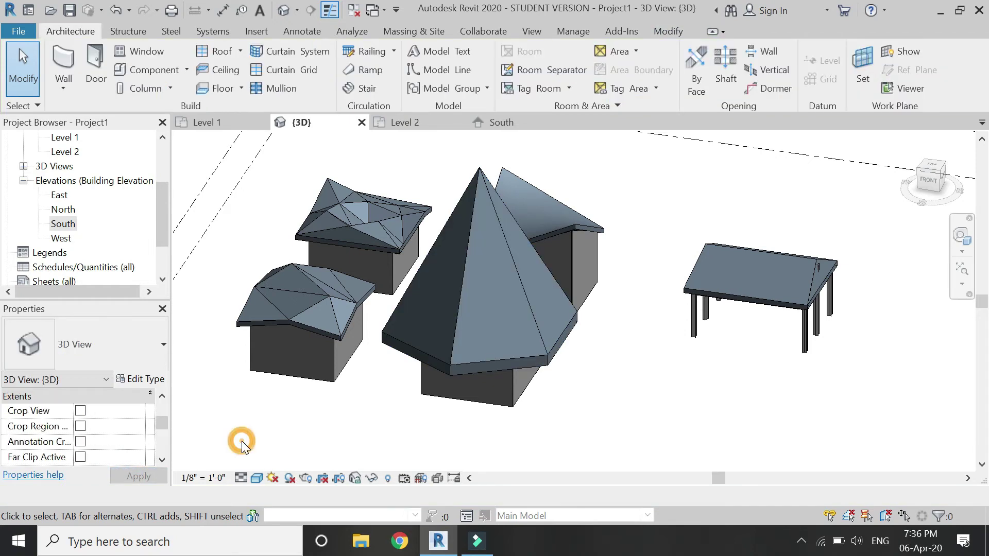
pyautogui.hotkey('ctrl', 'z')
# - Draw a closed square of walls on Level 1 beside the hexagon-roofed box and check it in 3D
pyautogui.click(203, 122)
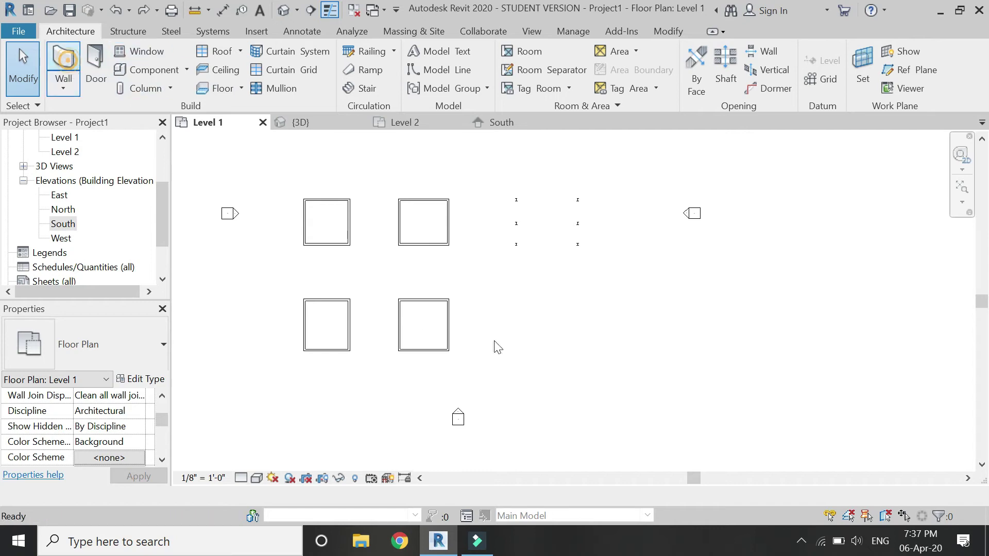
pyautogui.click(514, 300)
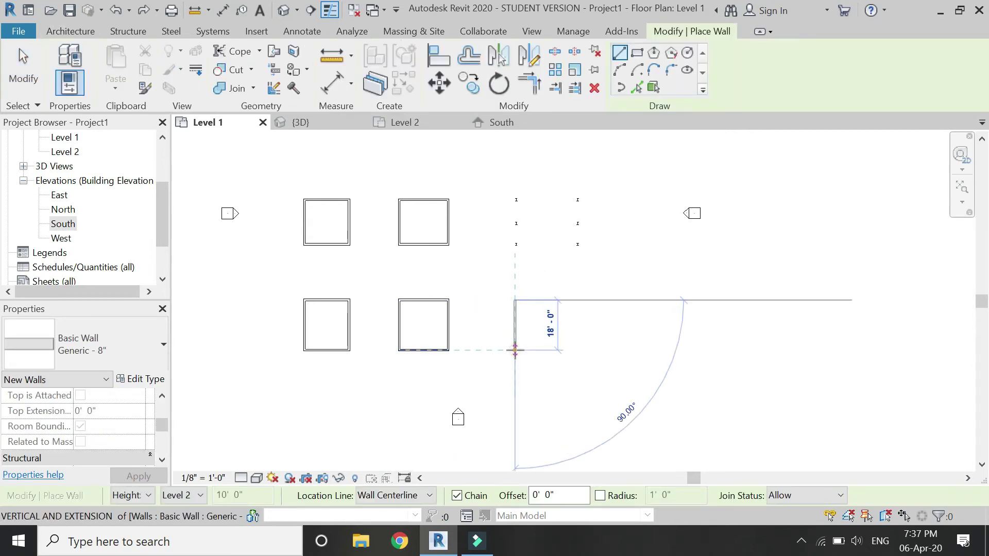
pyautogui.click(514, 350)
pyautogui.click(569, 350)
pyautogui.click(568, 301)
pyautogui.click(515, 300)
pyautogui.press('Escape')
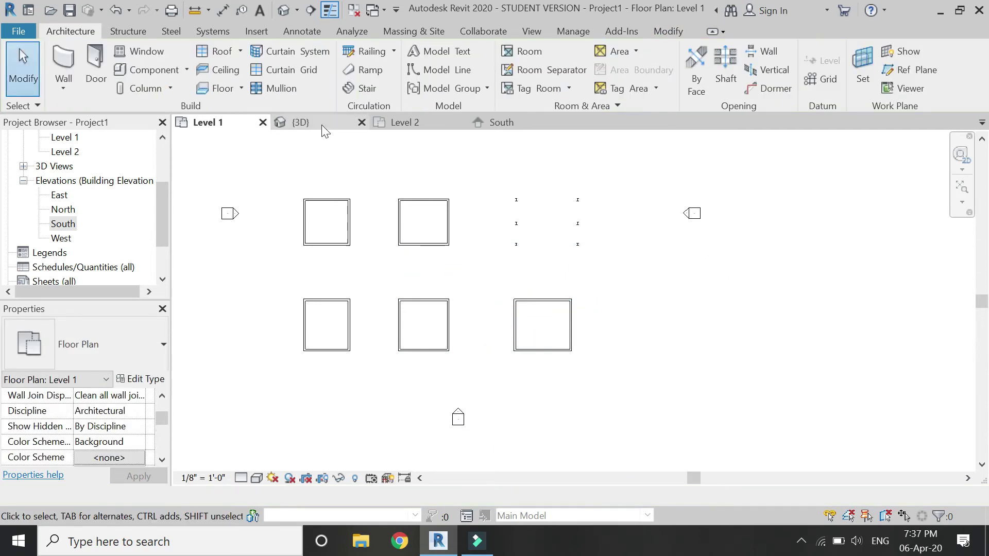
pyautogui.click(322, 123)
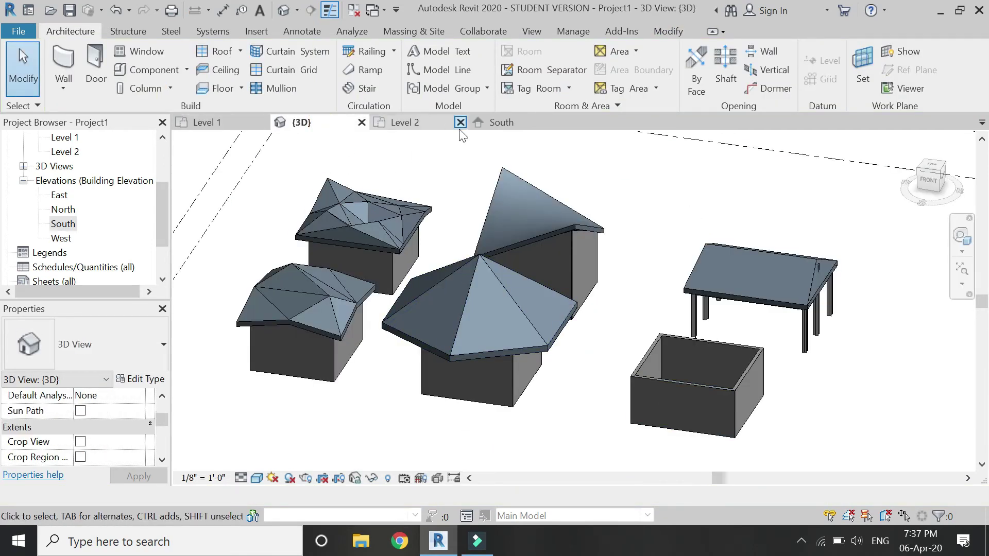
# - Start a Roof by Footprint sketch in the Level 2 plan
pyautogui.click(387, 122)
pyautogui.scroll(-3, 366, 227)
pyautogui.scroll(5, 524, 227)
pyautogui.scroll(2, 550, 283)
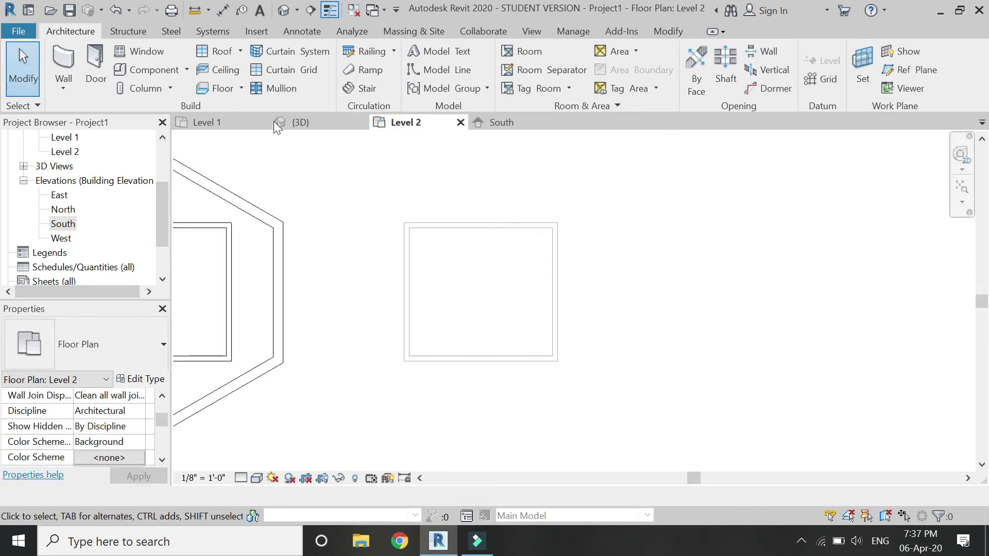
pyautogui.click(215, 49)
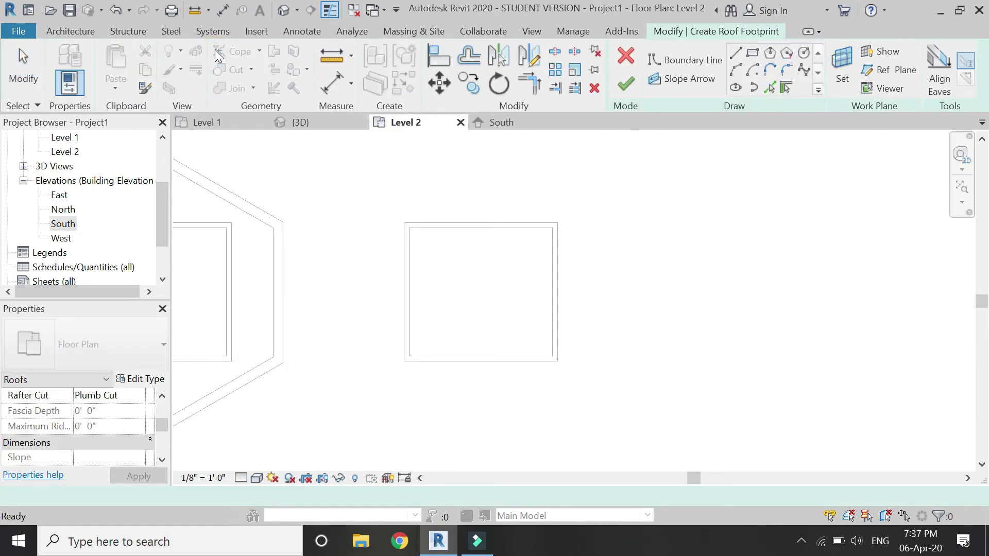
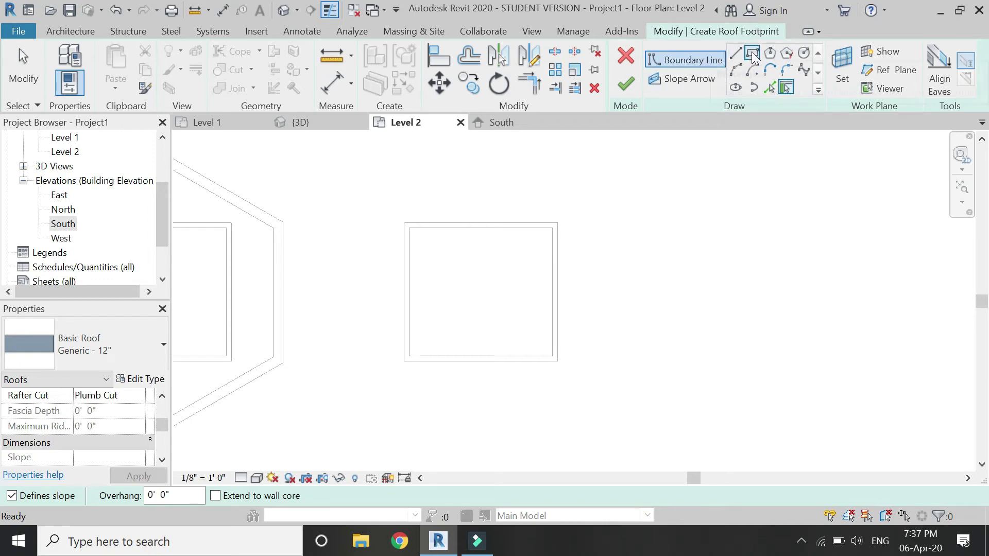
# - Sketch a rectangular roof footprint with a 2' offset around the right-hand box on Level 2
pyautogui.click(752, 54)
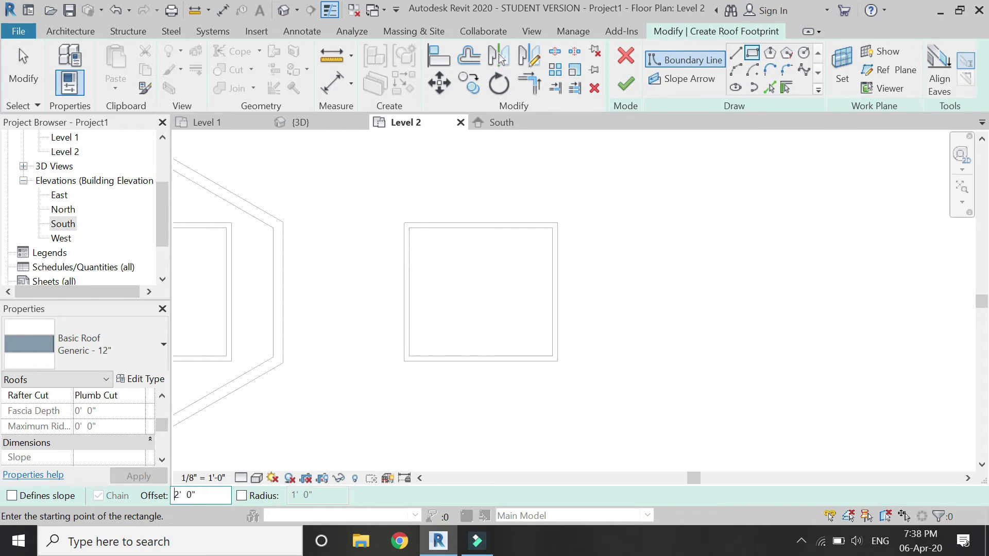
pyautogui.click(404, 223)
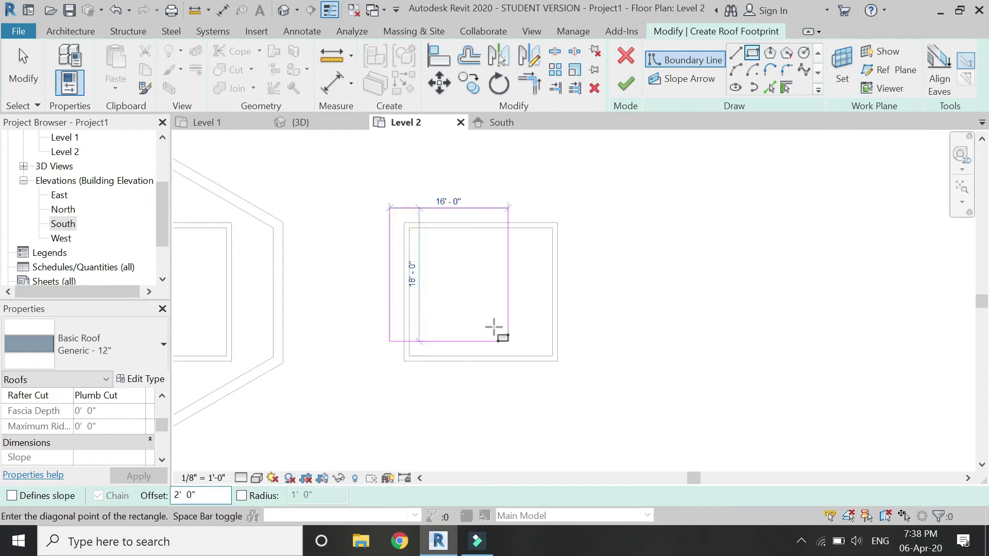
pyautogui.click(557, 361)
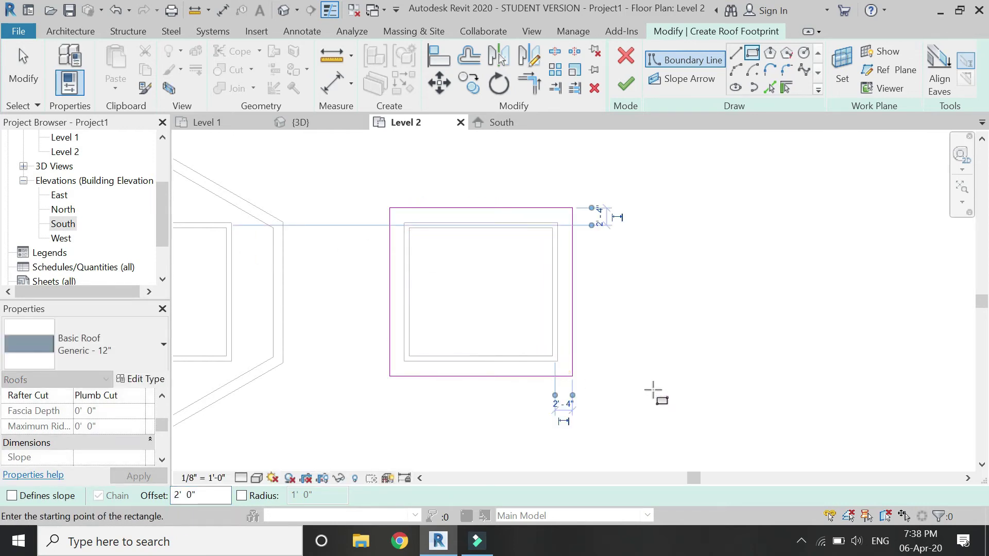
# - Add a bottom-to-top slope arrow, finish the shed roof, and view it in 3D
pyautogui.click(709, 83)
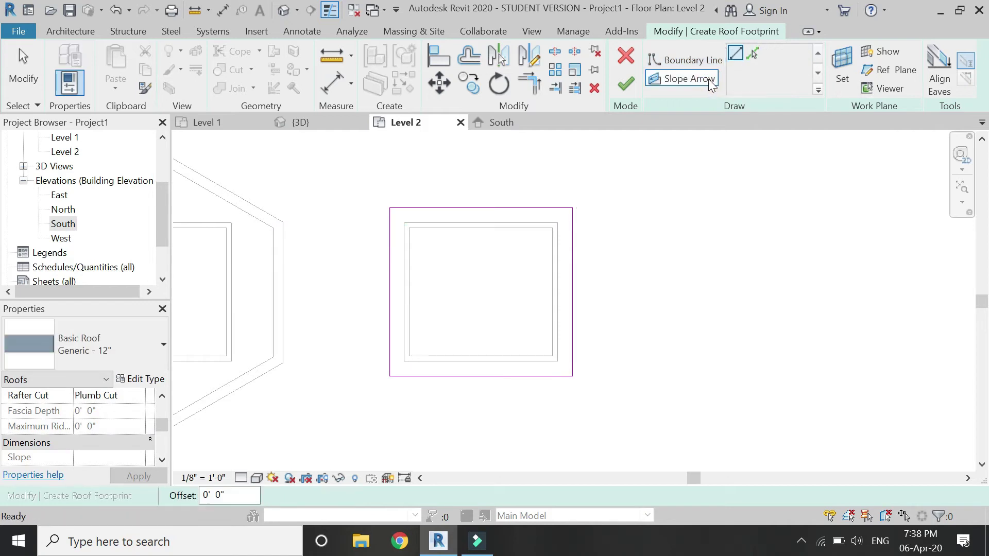
pyautogui.click(481, 376)
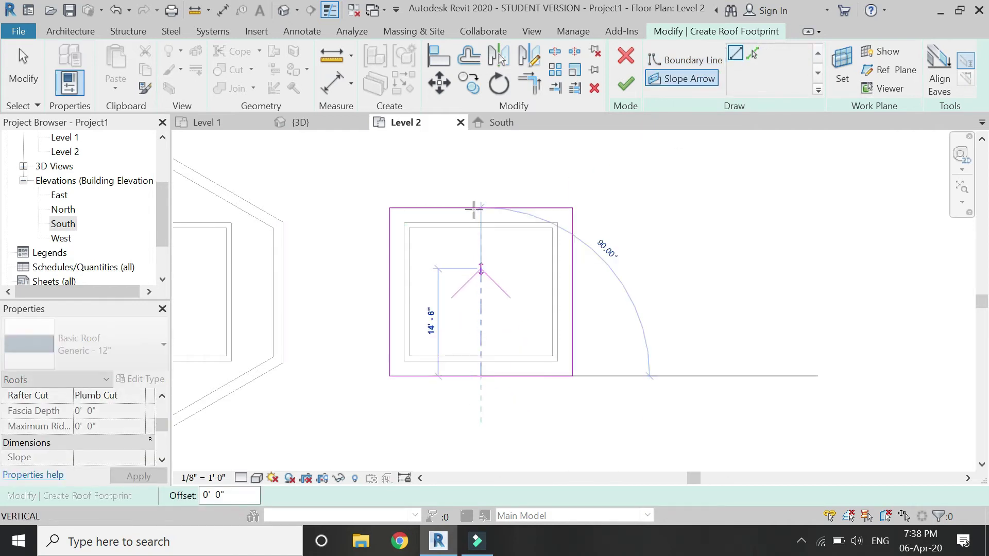
pyautogui.click(481, 208)
pyautogui.press('Escape')
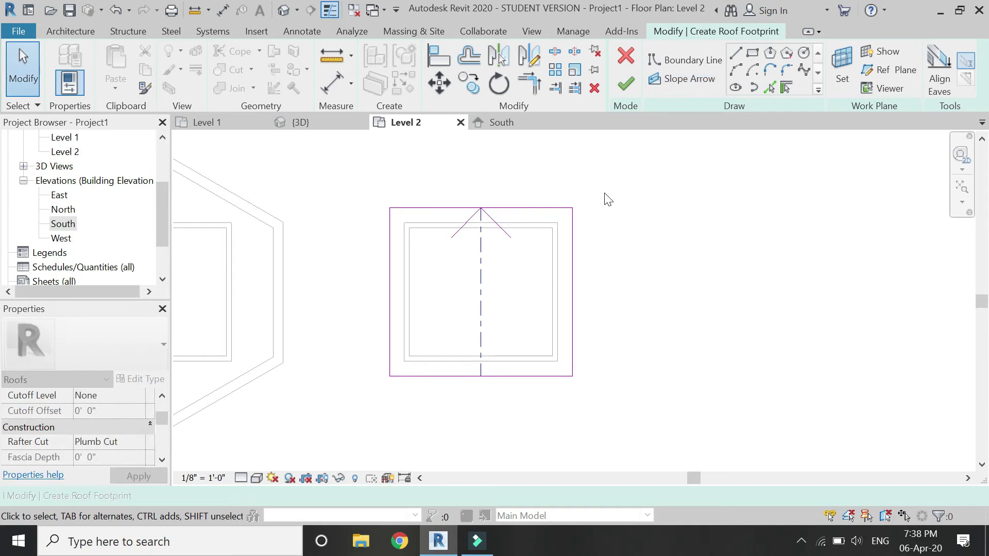
pyautogui.click(625, 86)
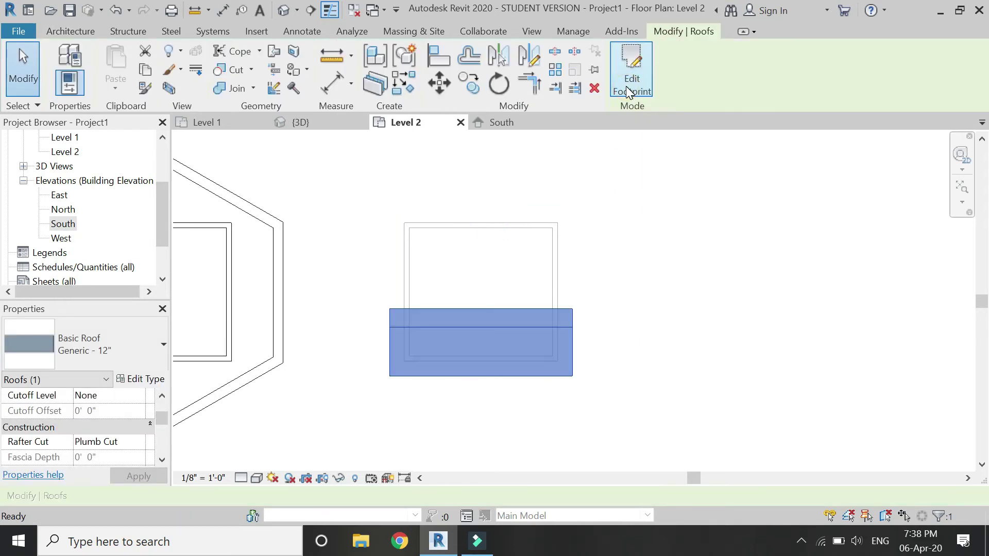
pyautogui.click(434, 155)
pyautogui.click(315, 121)
# - Orbit the 3D view with the SteeringWheel to inspect the new shed roof
pyautogui.scroll(-2, 356, 370)
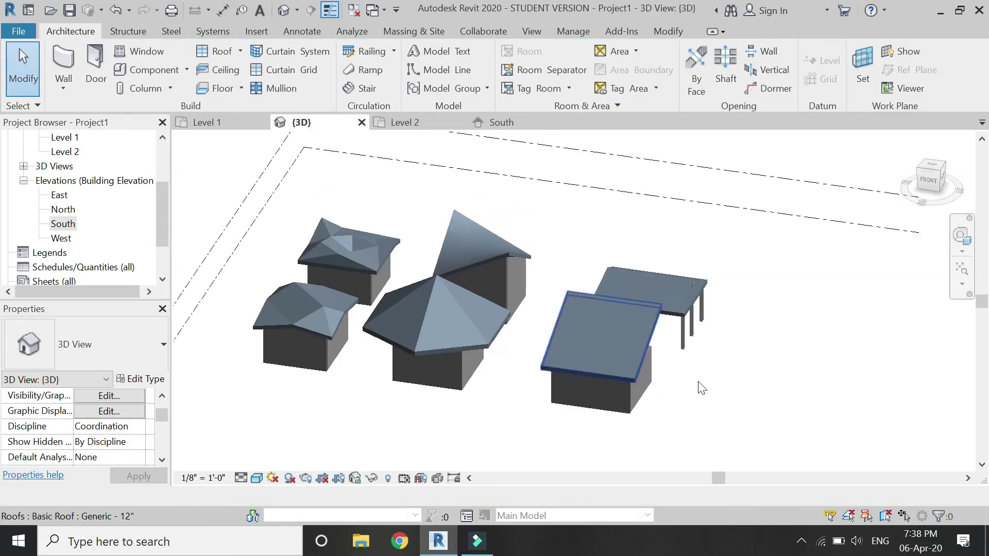
pyautogui.scroll(2, 679, 371)
pyautogui.click(959, 236)
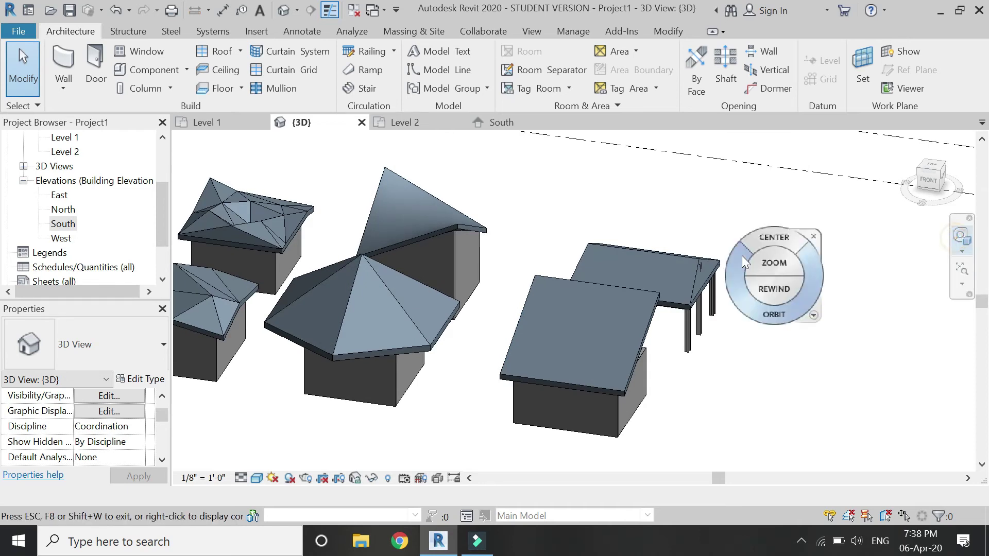
pyautogui.click(595, 369)
pyautogui.moveTo(616, 406); pyautogui.dragTo(370, 398)
pyautogui.press('Escape')
pyautogui.click(620, 297)
pyautogui.press('Escape')
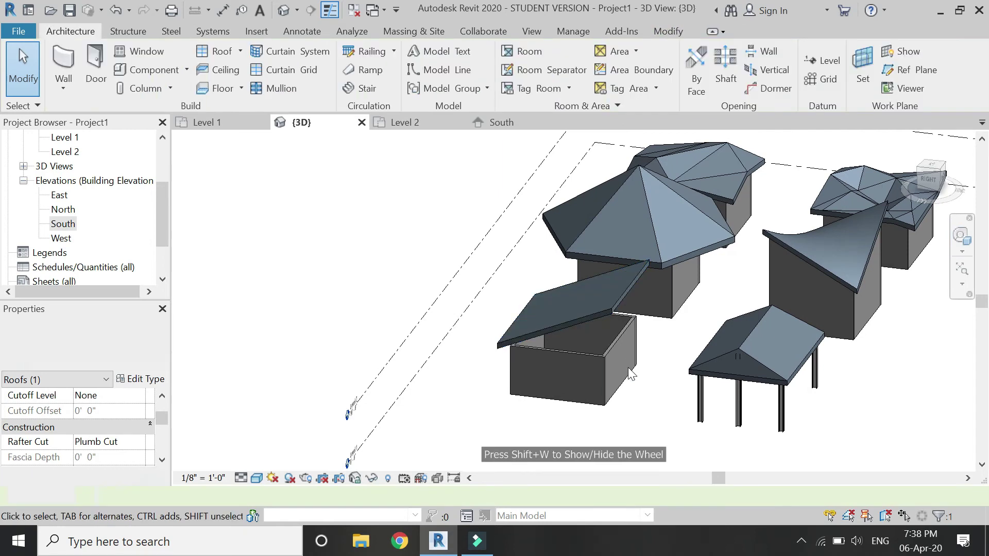
# - Attach the box's walls to the sloped roof above them
pyautogui.scroll(3, 630, 407)
pyautogui.moveTo(633, 416); pyautogui.dragTo(486, 347)
pyautogui.click(740, 86)
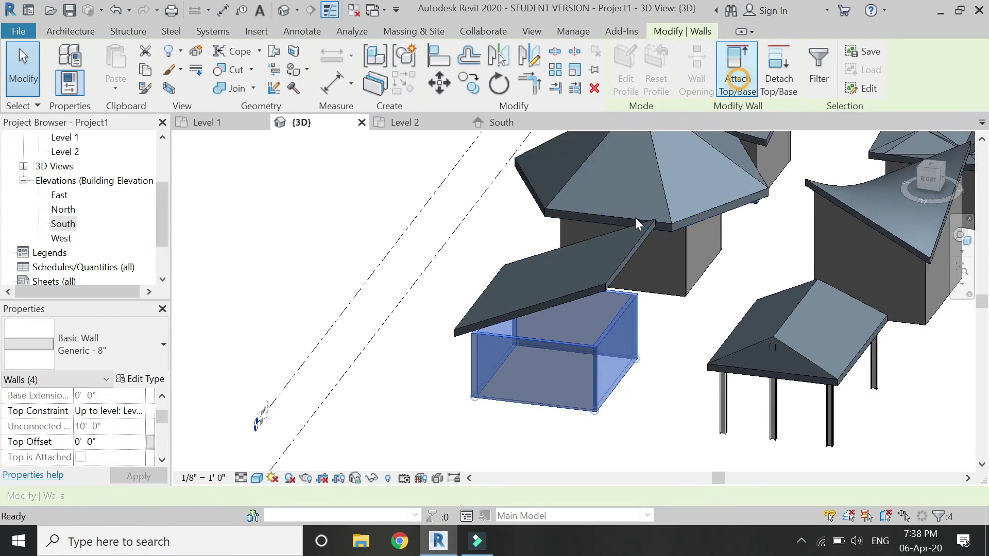
pyautogui.click(521, 265)
pyautogui.scroll(-3, 529, 286)
# - Draw a new rectangular box of walls on Level 1 with the WA Wall tool
pyautogui.click(206, 123)
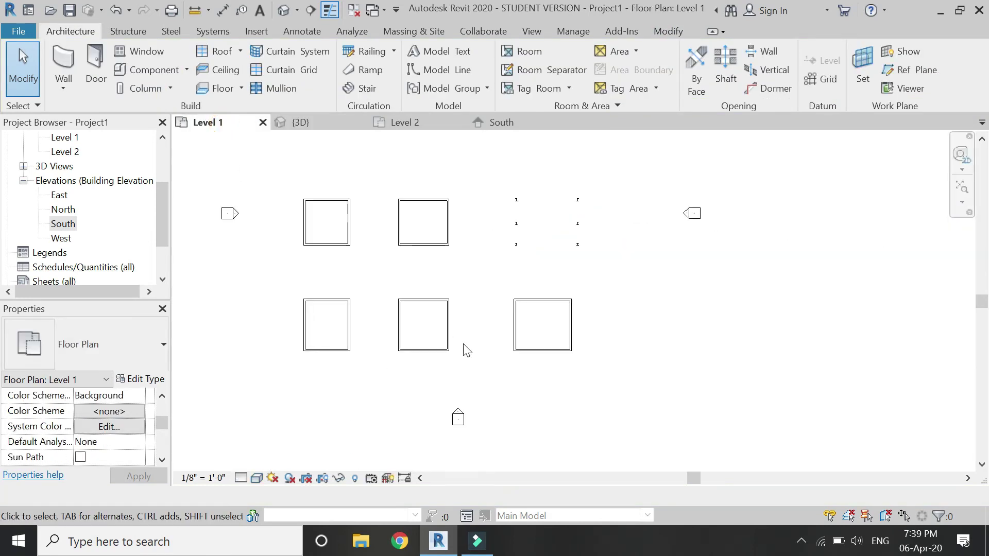
pyautogui.press('w')
pyautogui.press('a')
pyautogui.scroll(4, 505, 374)
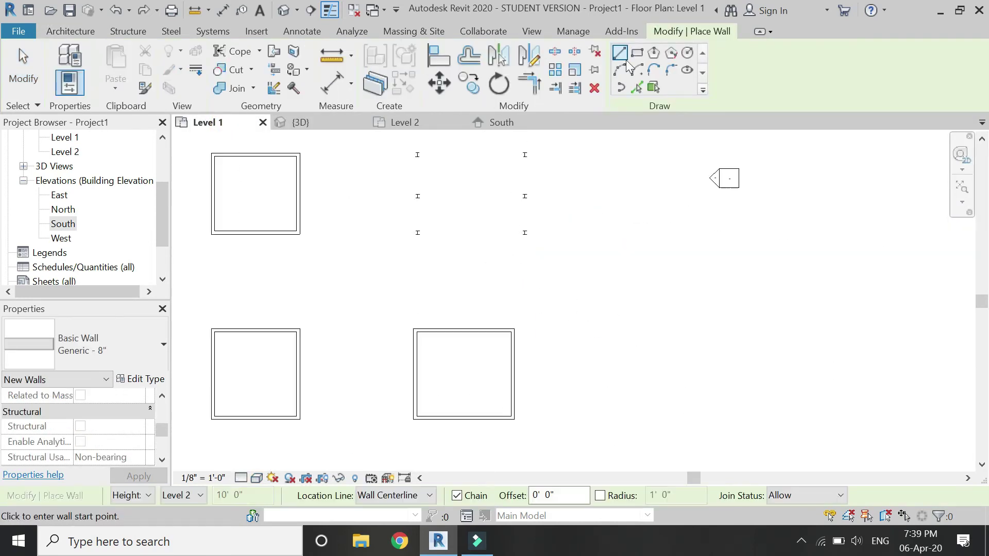
pyautogui.click(585, 329)
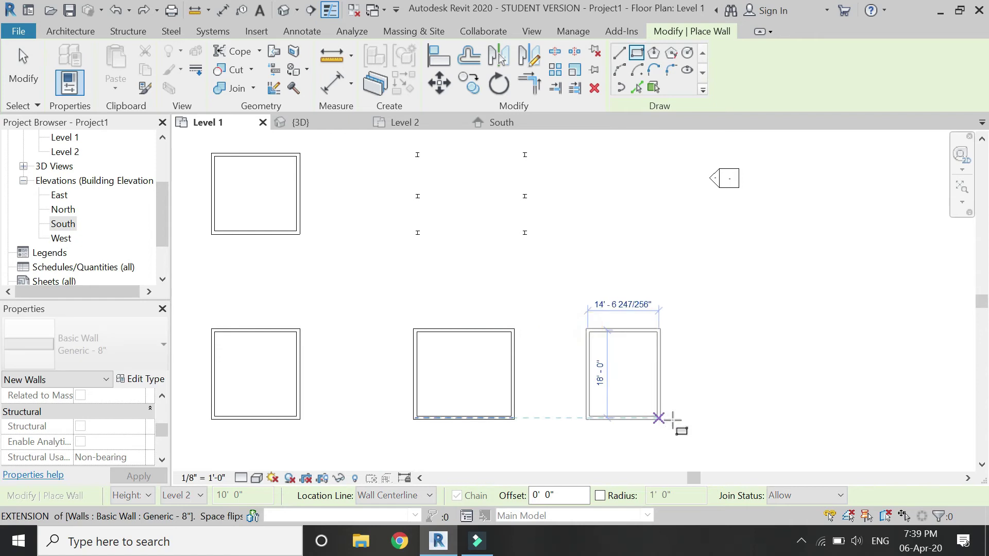
pyautogui.click(678, 418)
pyautogui.press('Escape')
pyautogui.press('Escape')
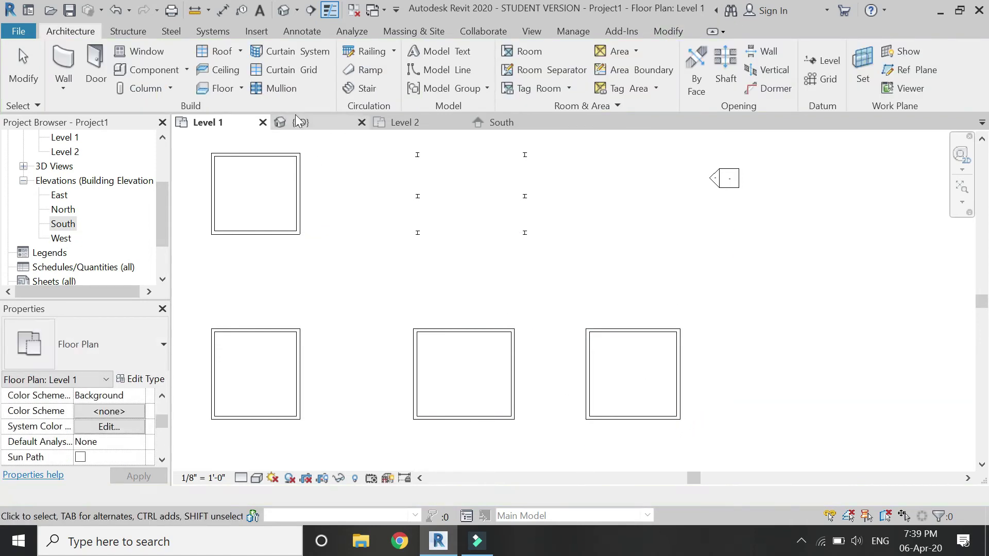
# - Start a footprint roof on Level 2 and sketch its rectangle over the new box
pyautogui.click(236, 51)
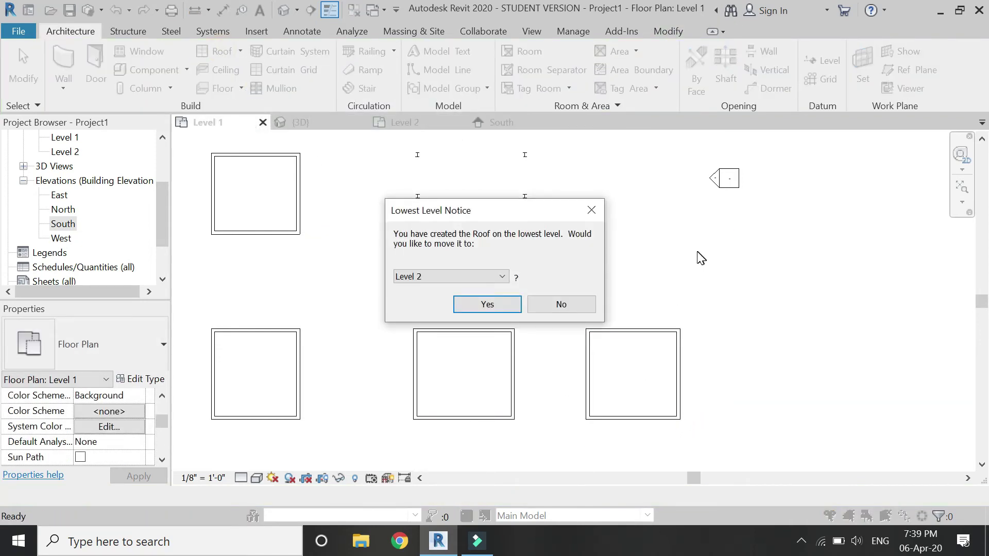
pyautogui.click(475, 304)
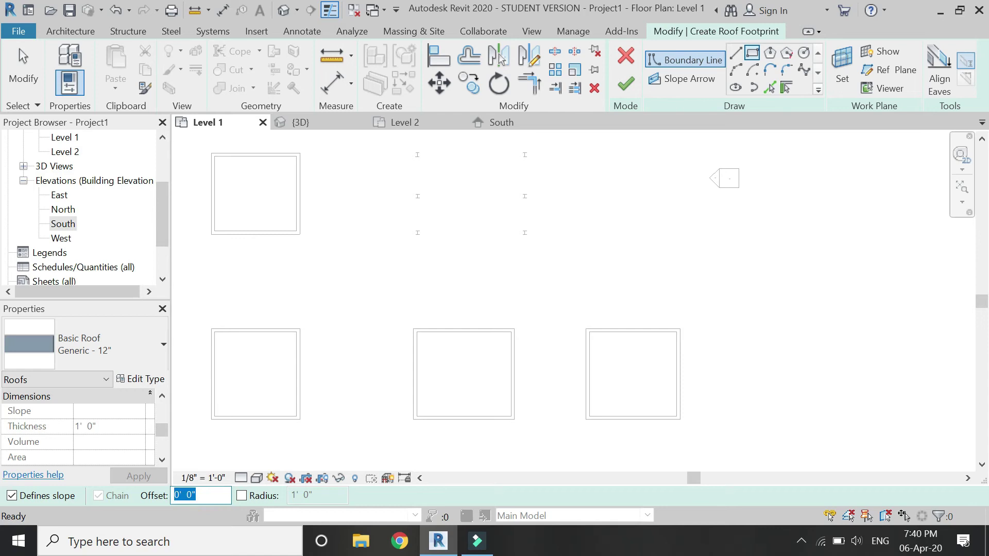
pyautogui.click(586, 330)
pyautogui.click(680, 420)
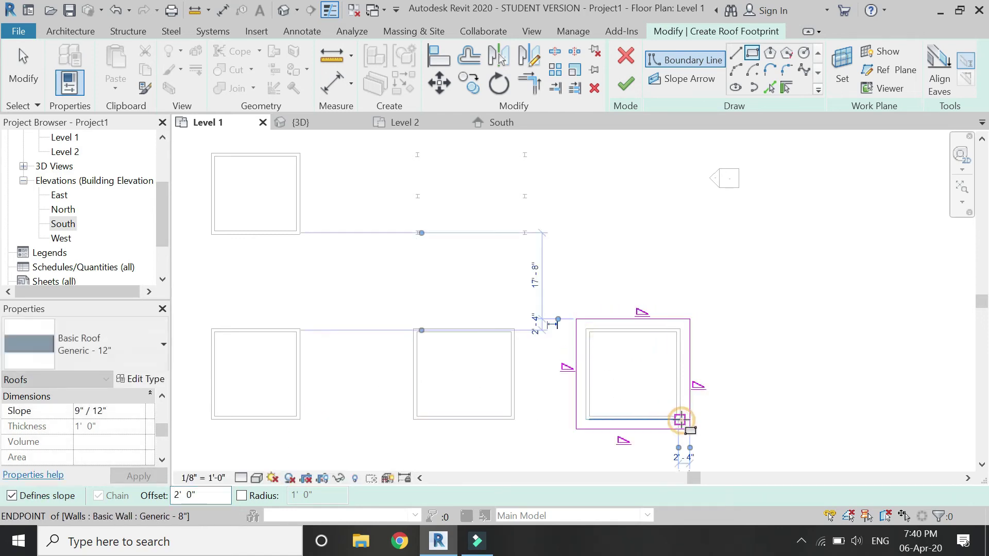
pyautogui.press('Escape')
# - Finish the hip roof footprint and select the new roof in the 3D view
pyautogui.click(626, 83)
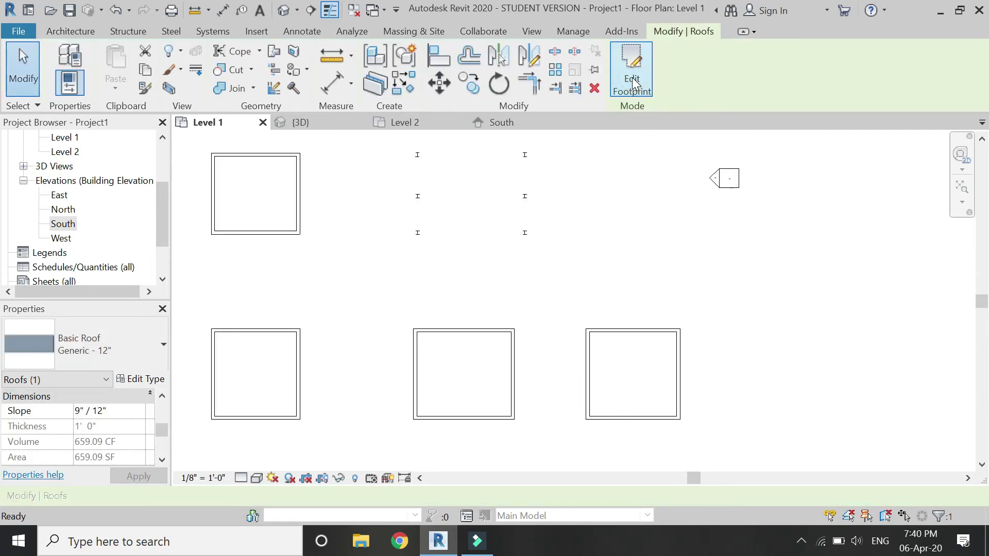
pyautogui.click(580, 280)
pyautogui.click(344, 122)
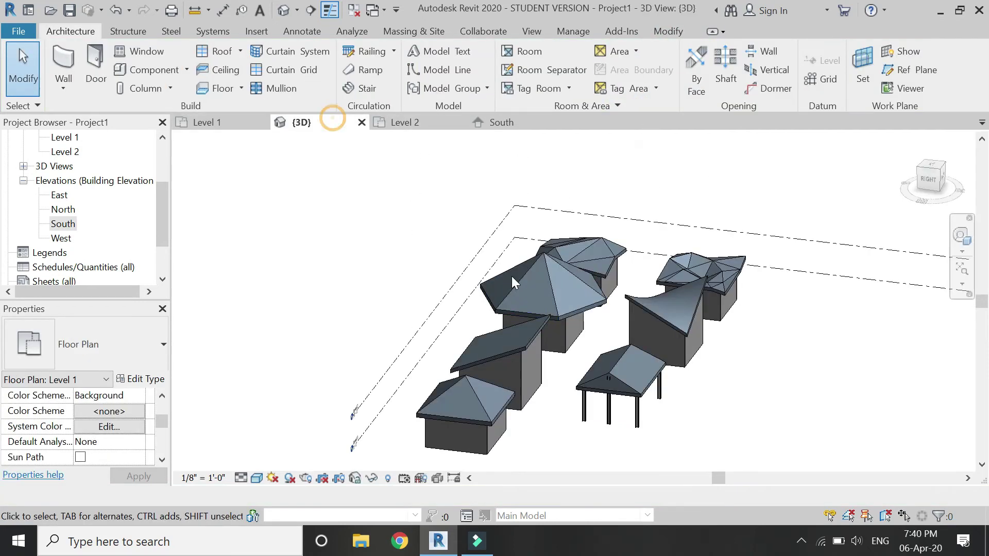
pyautogui.keyDown('shift'); pyautogui.moveTo(471, 370); pyautogui.dragTo(471, 369, button='middle'); pyautogui.keyUp('shift')
pyautogui.click(471, 369)
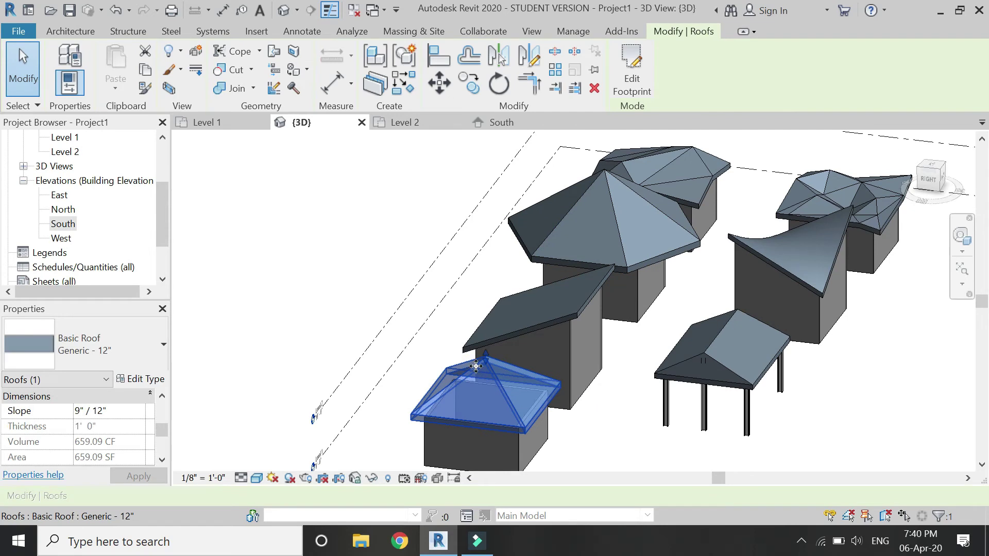
pyautogui.scroll(2, 485, 362)
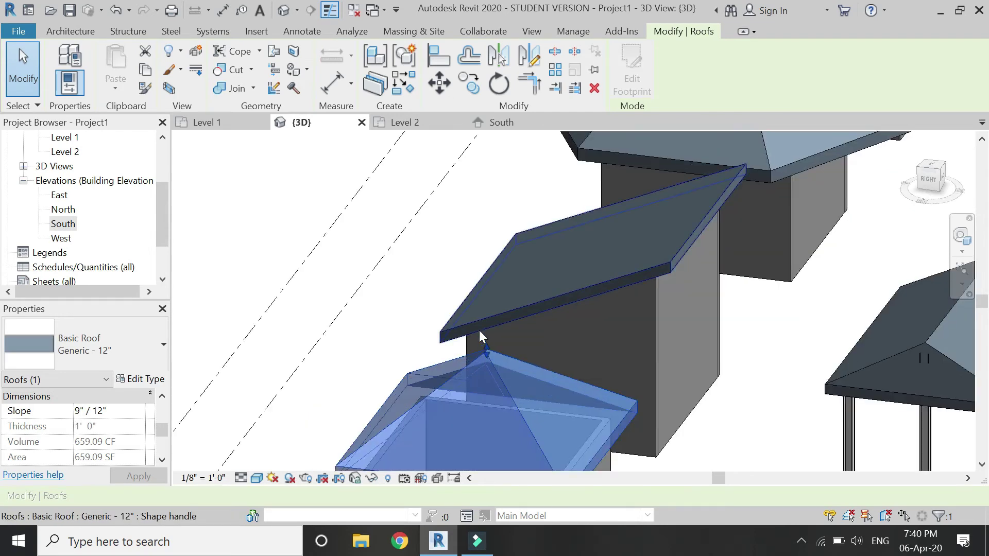
pyautogui.scroll(-1, 479, 330)
# - In the South elevation, drag the roof apex down to a flat top, then return to 3D
pyautogui.click(479, 124)
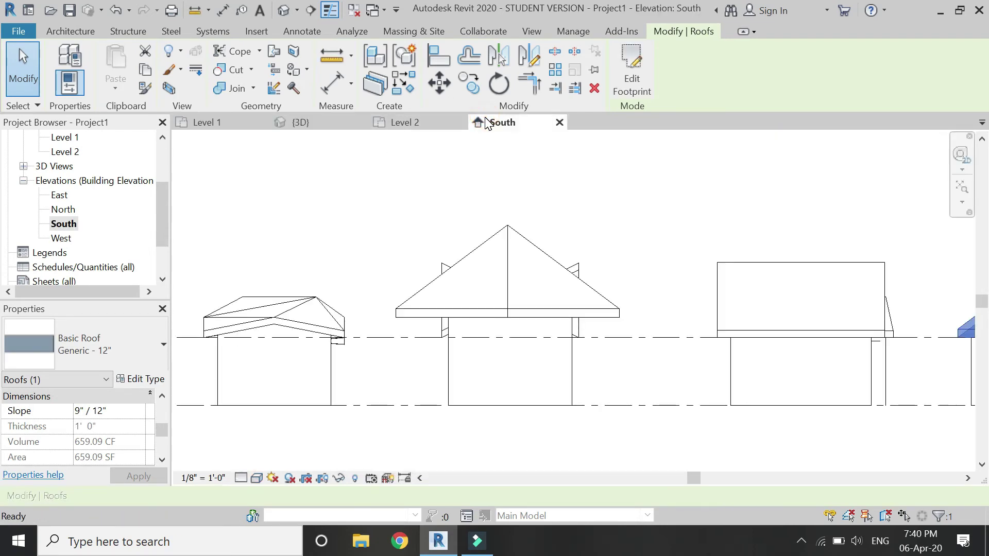
pyautogui.scroll(-2, 443, 309)
pyautogui.scroll(4, 889, 319)
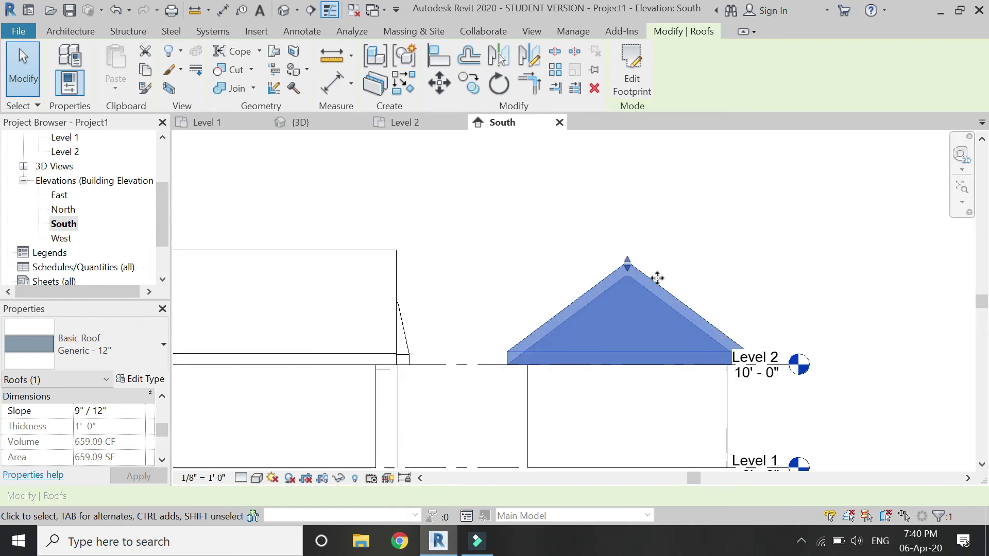
pyautogui.moveTo(628, 270)
pyautogui.mouseDown()
pyautogui.moveTo(629, 312)
pyautogui.moveTo(640, 227)
pyautogui.moveTo(629, 325)
pyautogui.moveTo(637, 202)
pyautogui.moveTo(629, 283)
pyautogui.moveTo(627, 166)
pyautogui.moveTo(623, 261)
pyautogui.mouseUp()
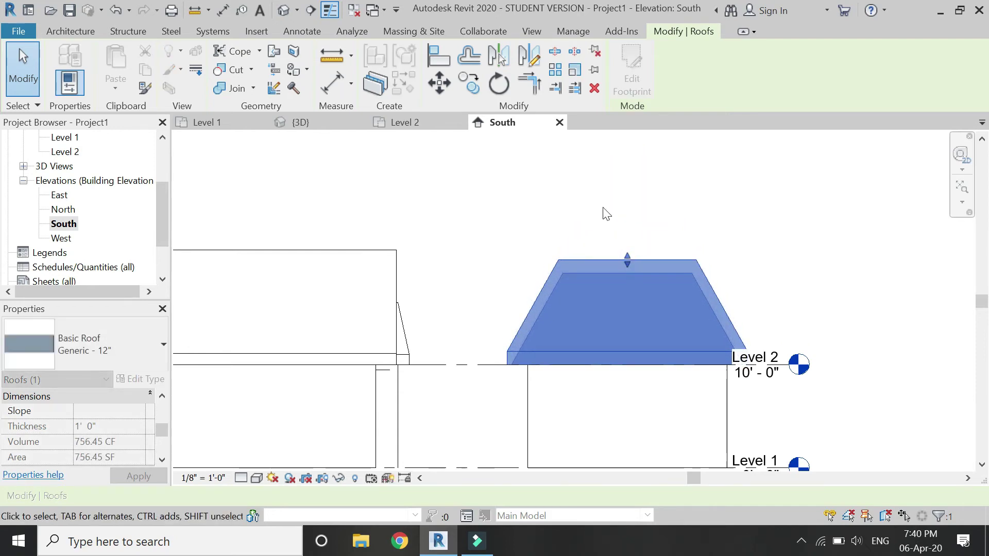
pyautogui.click(606, 214)
pyautogui.click(321, 125)
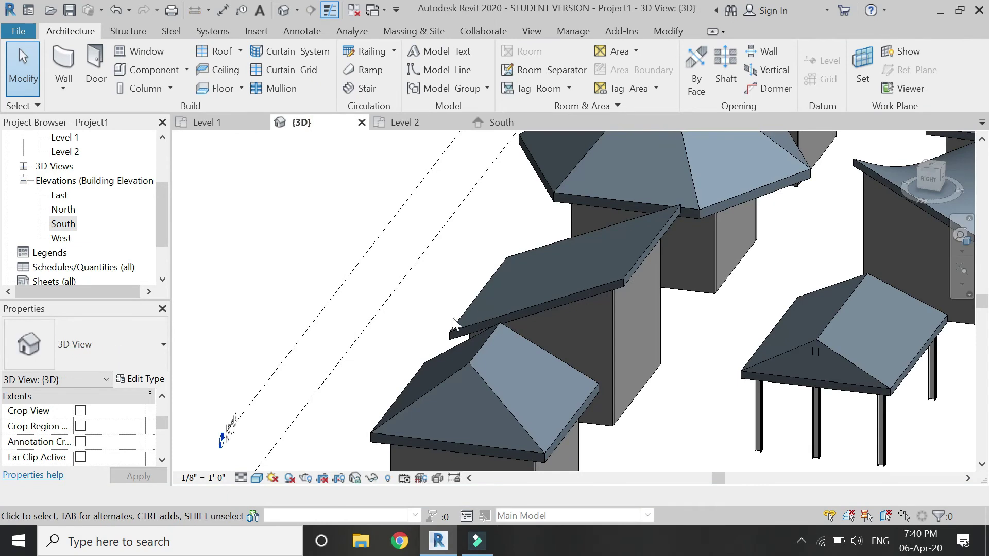
# - Draw a horizontal reference plane above the top row of boxes in the Level 1 plan
pyautogui.scroll(-10, 453, 317)
pyautogui.click(227, 122)
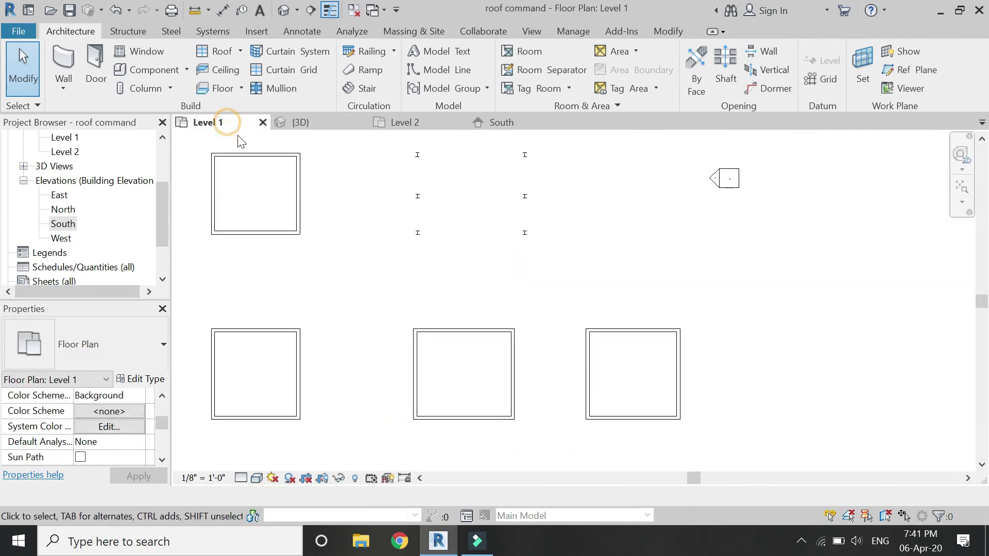
pyautogui.click(912, 70)
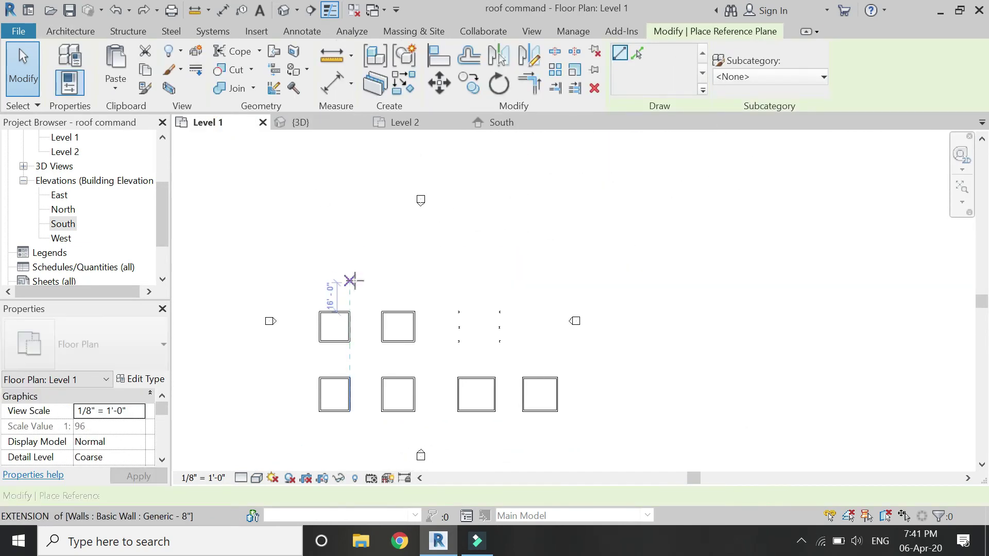
pyautogui.click(304, 280)
pyautogui.click(555, 281)
pyautogui.press('Escape')
pyautogui.press('Escape')
# - Name the reference plane 1 and open the North elevation
pyautogui.click(536, 287)
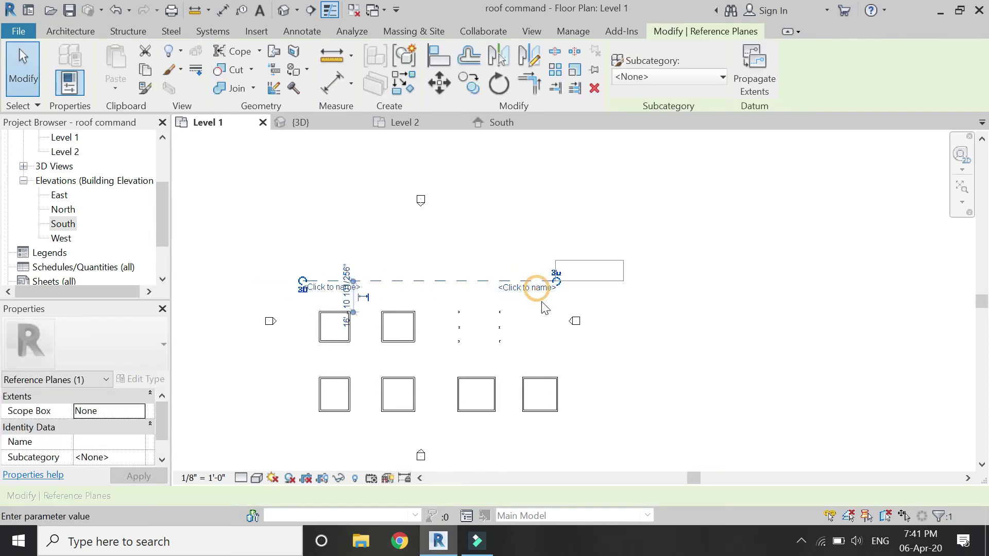
pyautogui.write('1')
pyautogui.click(549, 320)
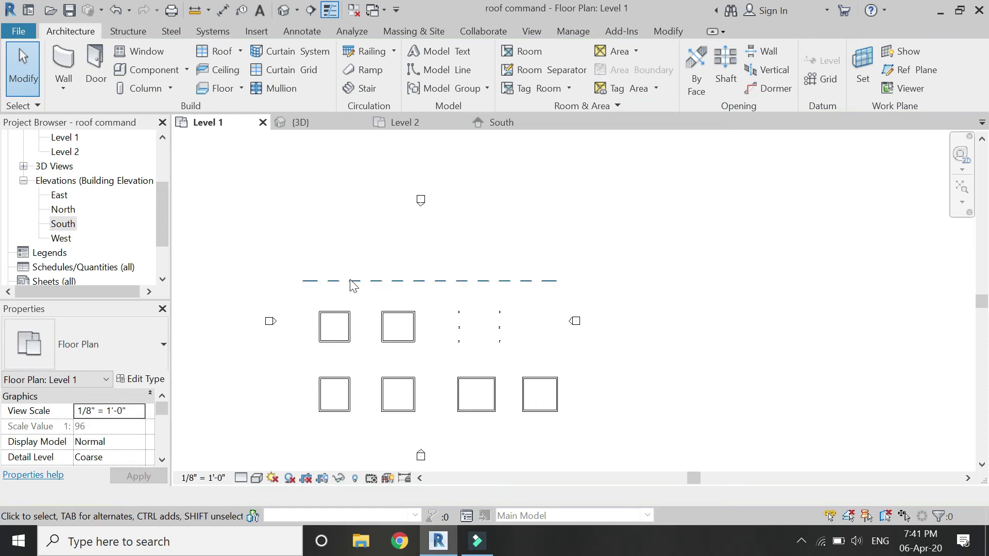
pyautogui.doubleClick(63, 209)
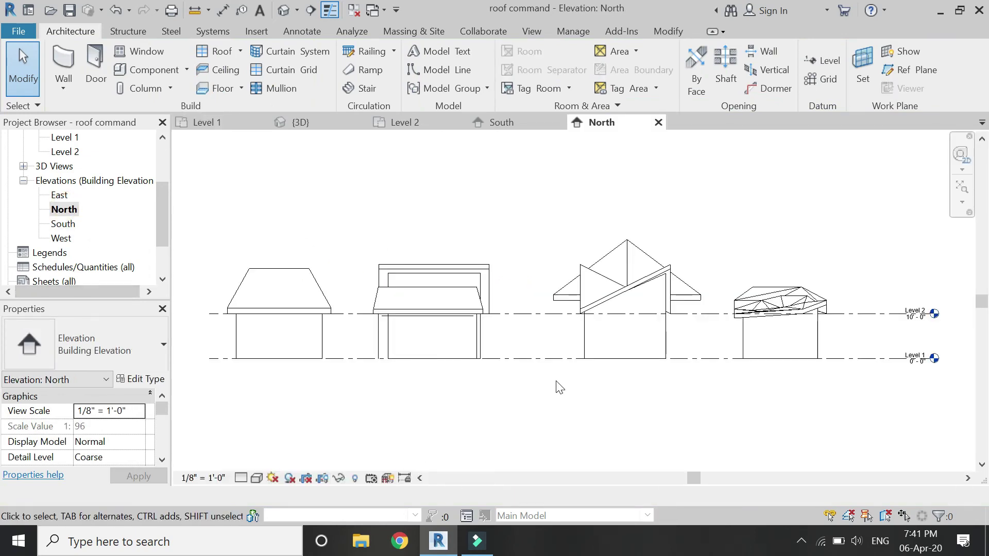
# - Start a Roof by Extrusion on Reference Plane : 1 with Level 2 as reference level
pyautogui.scroll(-2, 559, 387)
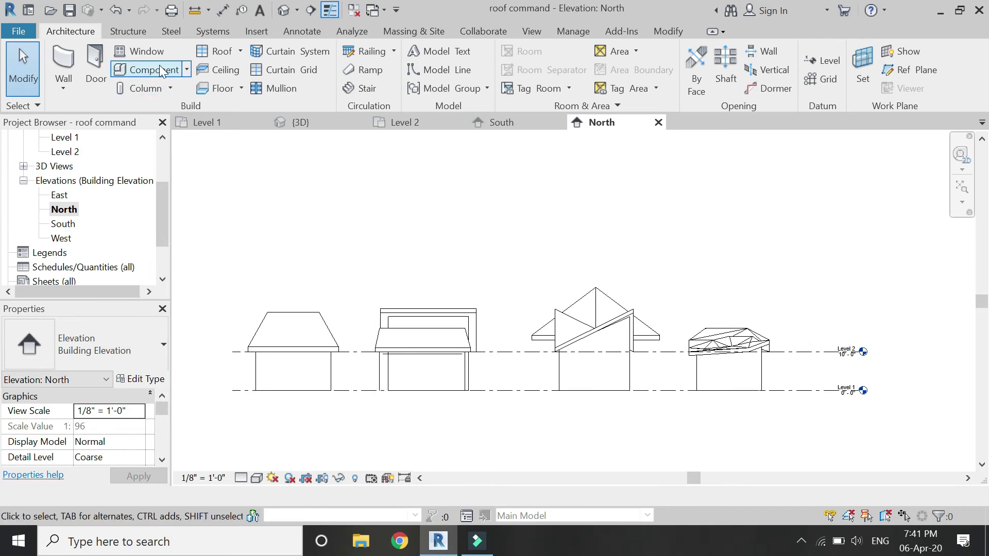
pyautogui.click(241, 52)
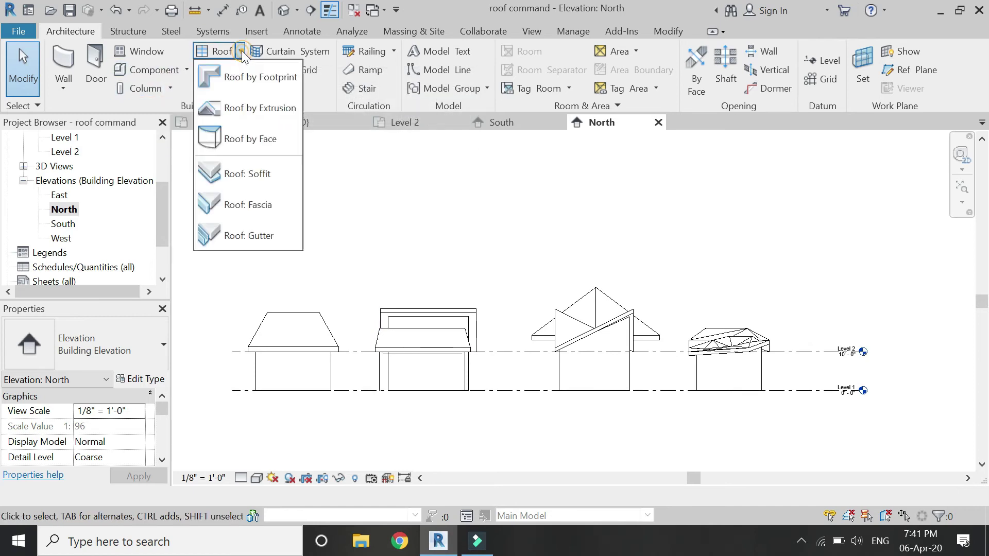
pyautogui.click(258, 108)
pyautogui.click(767, 356)
pyautogui.click(749, 371)
pyautogui.click(731, 440)
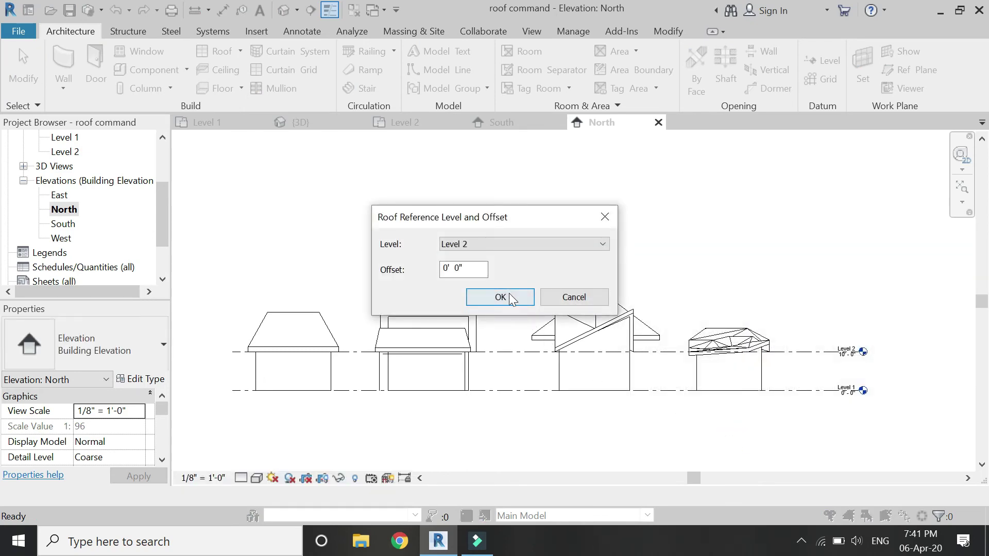
pyautogui.click(500, 297)
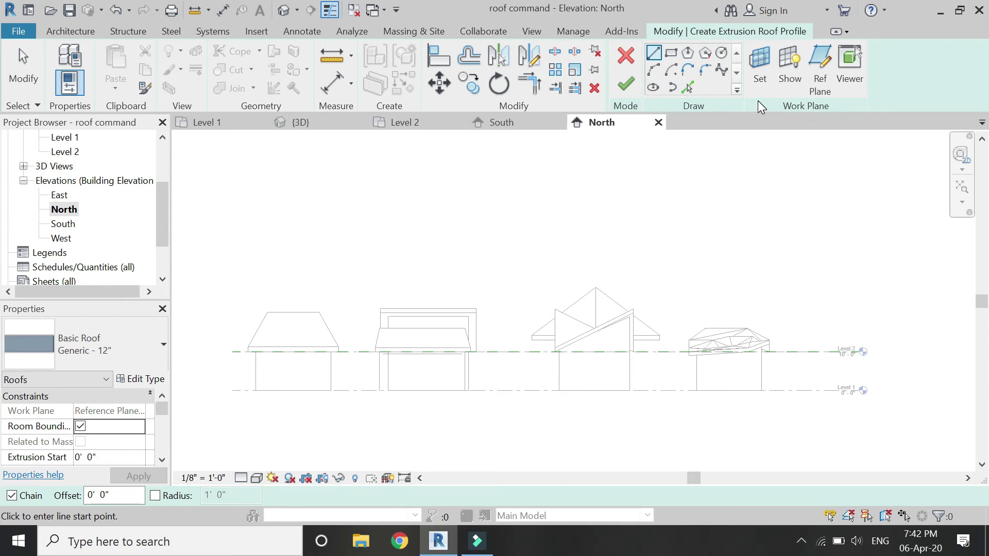
# - Sketch the first two chained start-end-radius arcs of the wave above the buildings
pyautogui.click(654, 71)
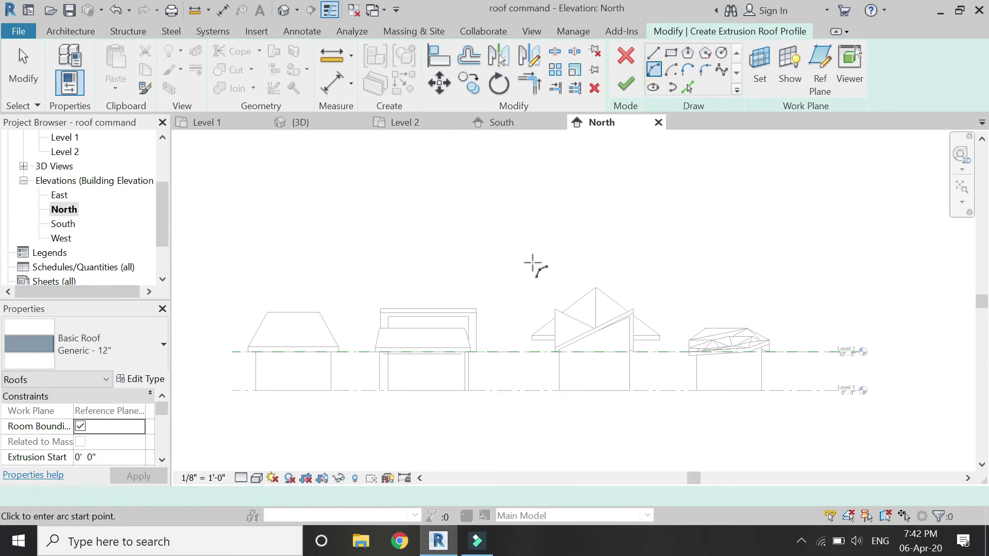
pyautogui.scroll(2, 350, 330)
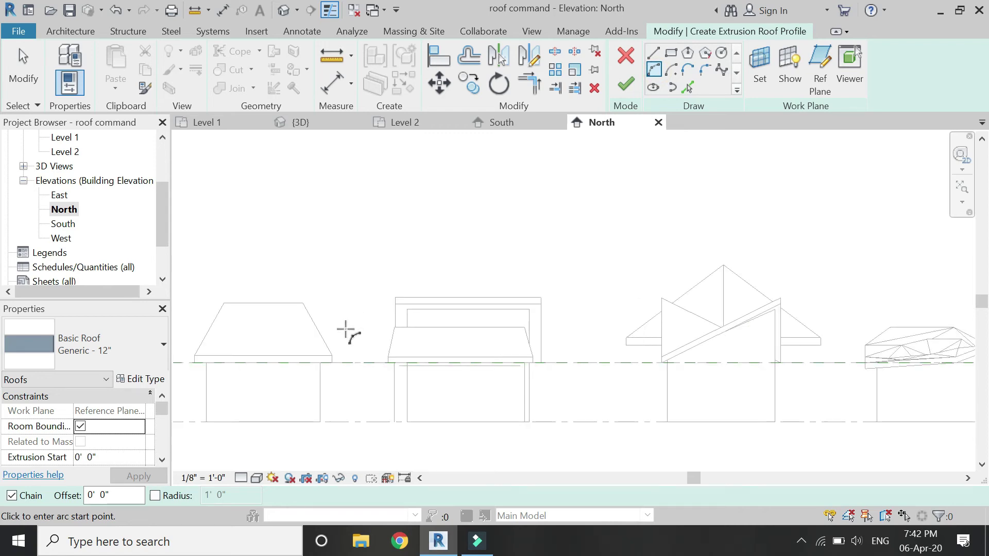
pyautogui.click(340, 341)
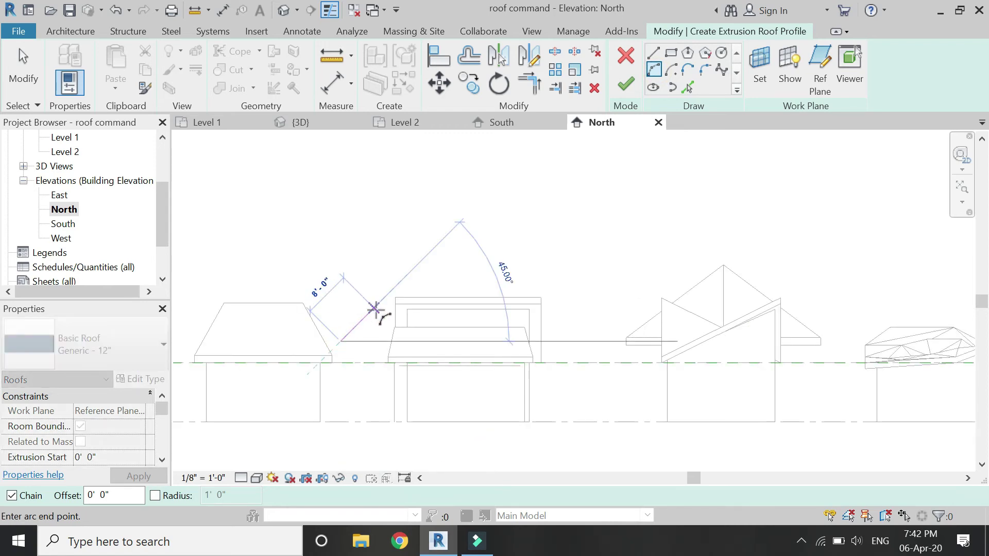
pyautogui.click(445, 275)
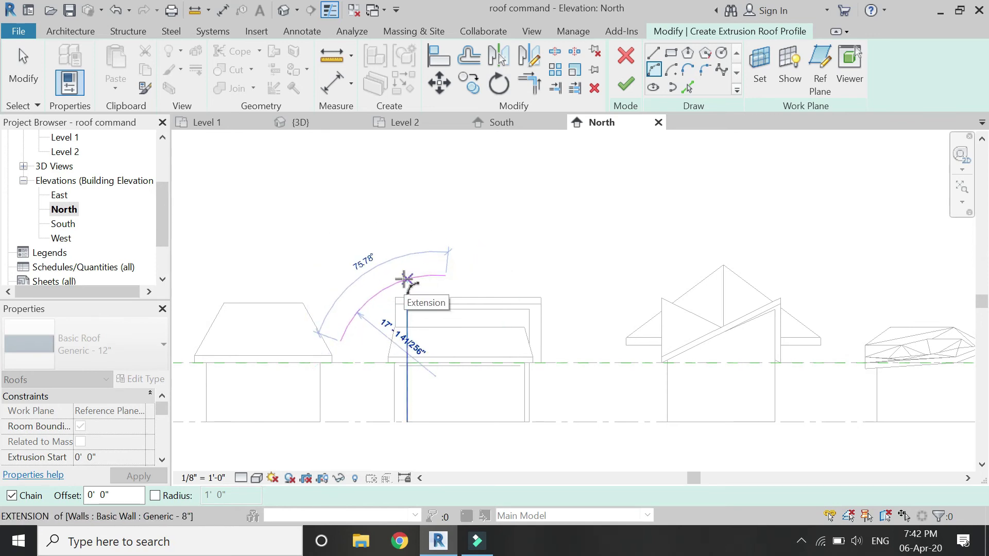
pyautogui.click(404, 281)
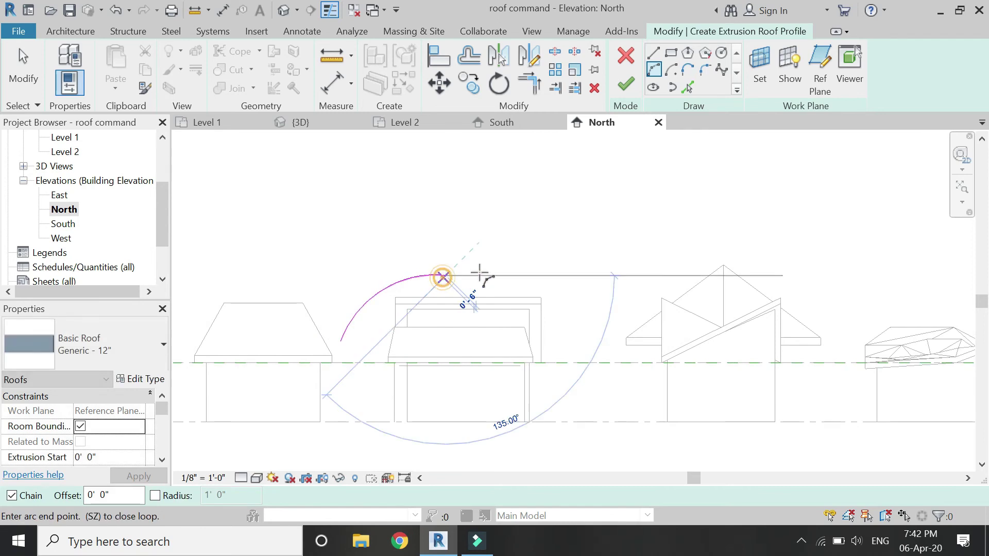
pyautogui.click(568, 257)
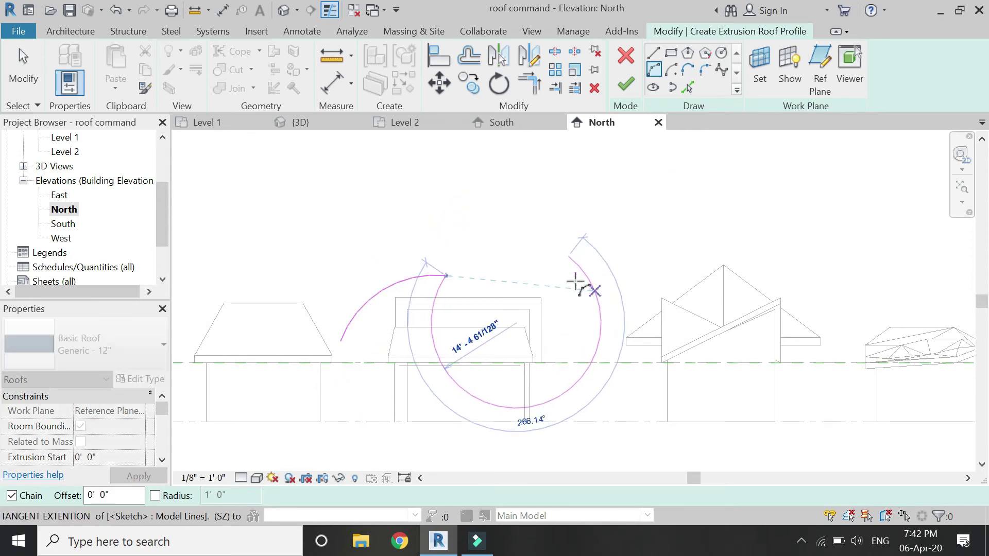
pyautogui.click(535, 268)
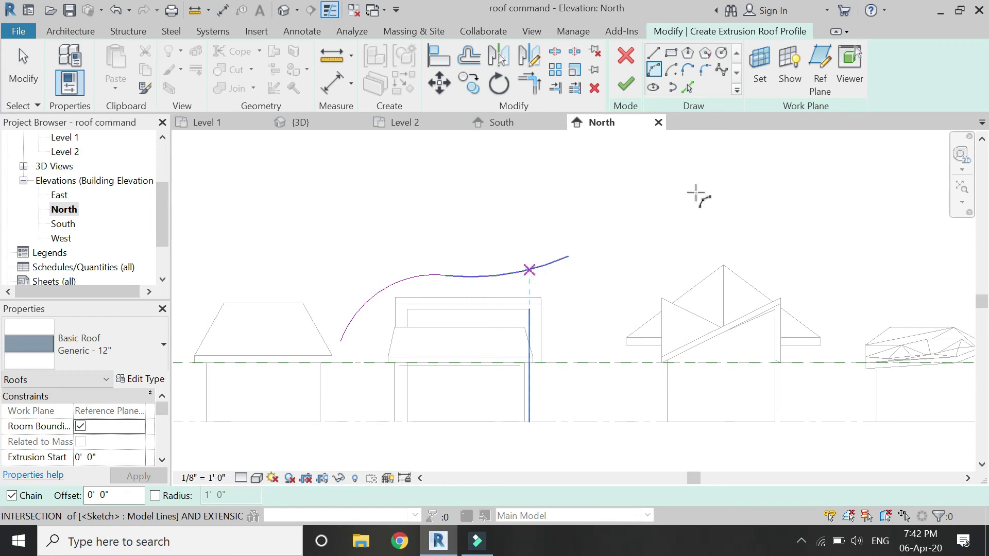
# - Add a third arc at the end of the chain to complete the wave profile
pyautogui.press('l')
pyautogui.press('i')
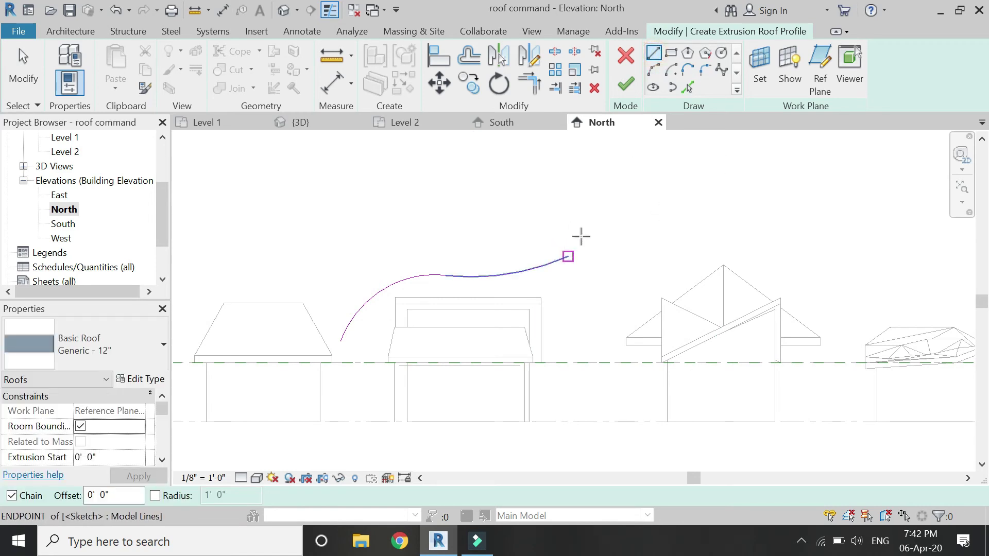
pyautogui.click(654, 69)
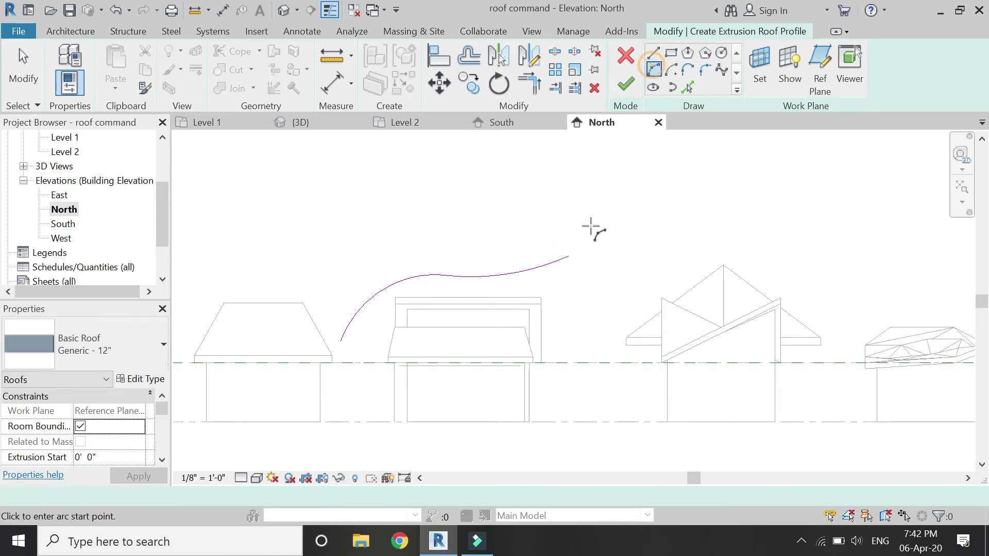
pyautogui.click(567, 256)
pyautogui.click(633, 203)
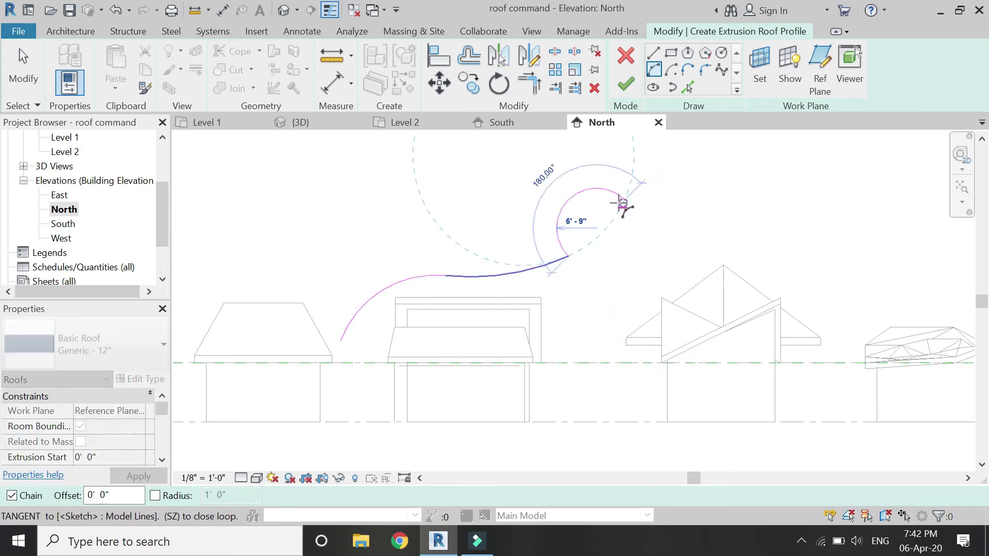
pyautogui.click(622, 208)
pyautogui.press('Escape')
pyautogui.press('Escape')
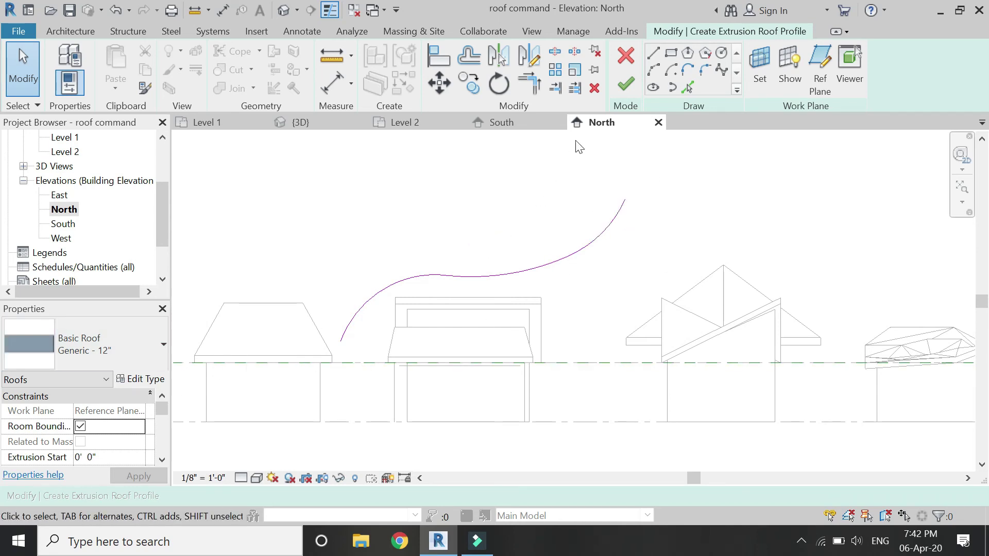
# - Finish the wavy extrusion roof, shorten it to 36'-6 93/128" depth in 3D, and reopen its profile
pyautogui.click(624, 84)
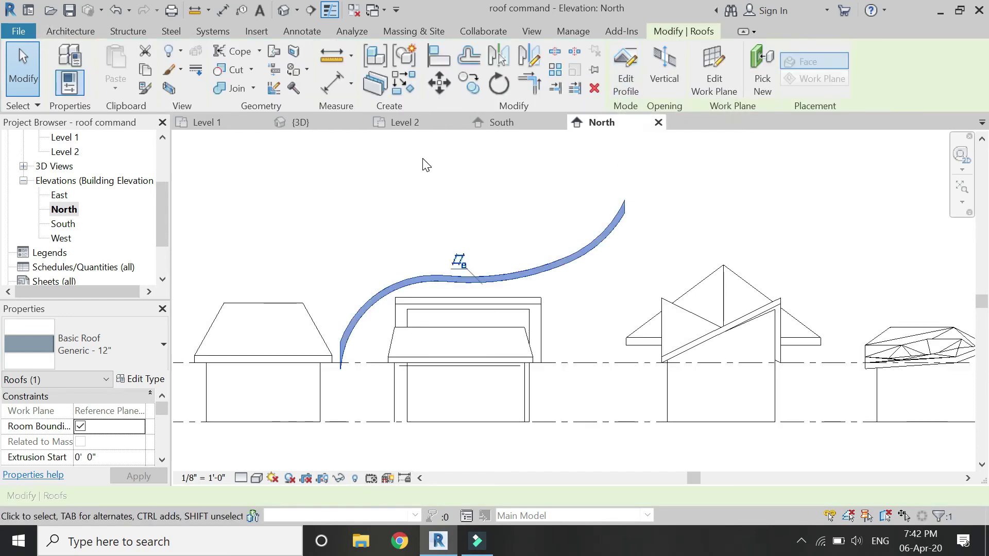
pyautogui.click(287, 124)
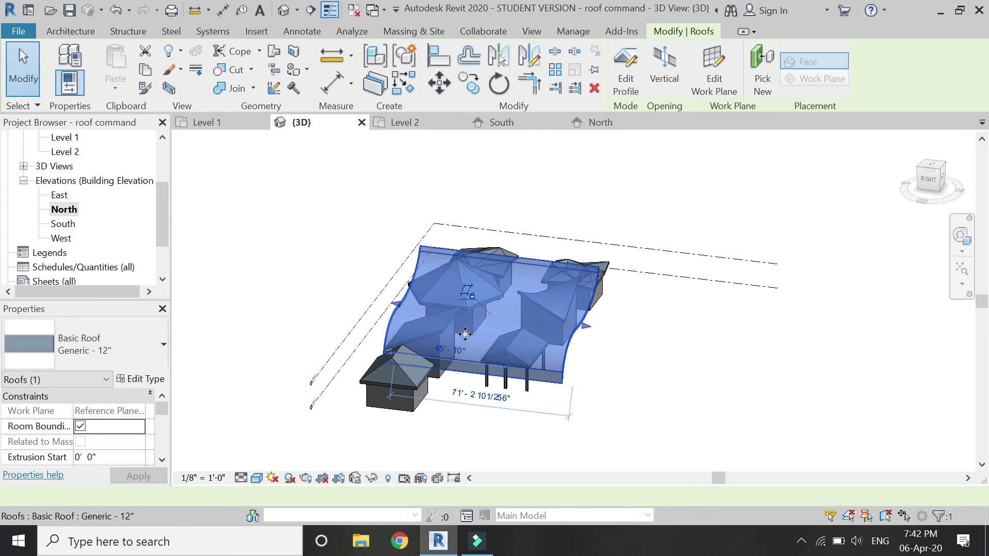
pyautogui.scroll(2, 576, 335)
pyautogui.moveTo(579, 326); pyautogui.dragTo(728, 366)
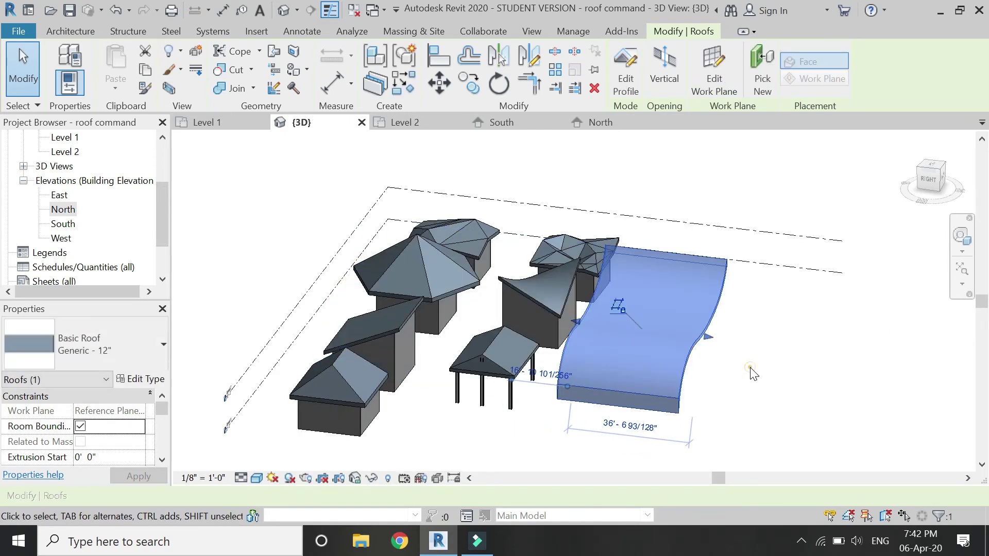
pyautogui.click(752, 372)
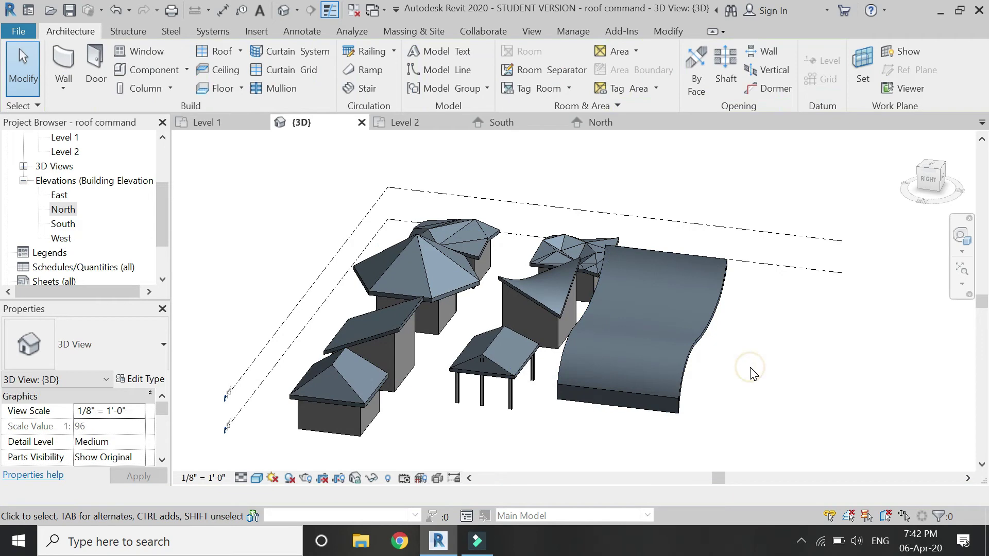
pyautogui.click(698, 344)
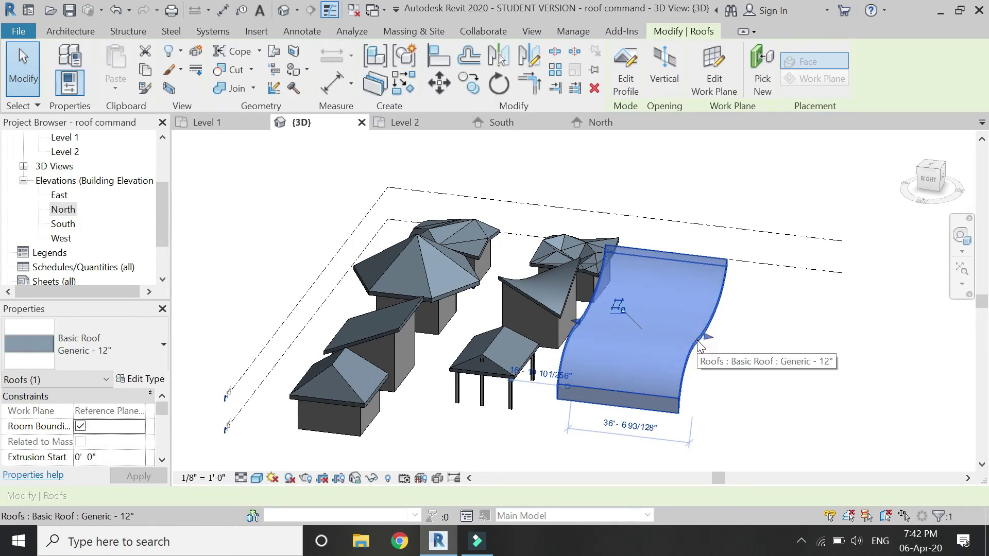
pyautogui.click(629, 85)
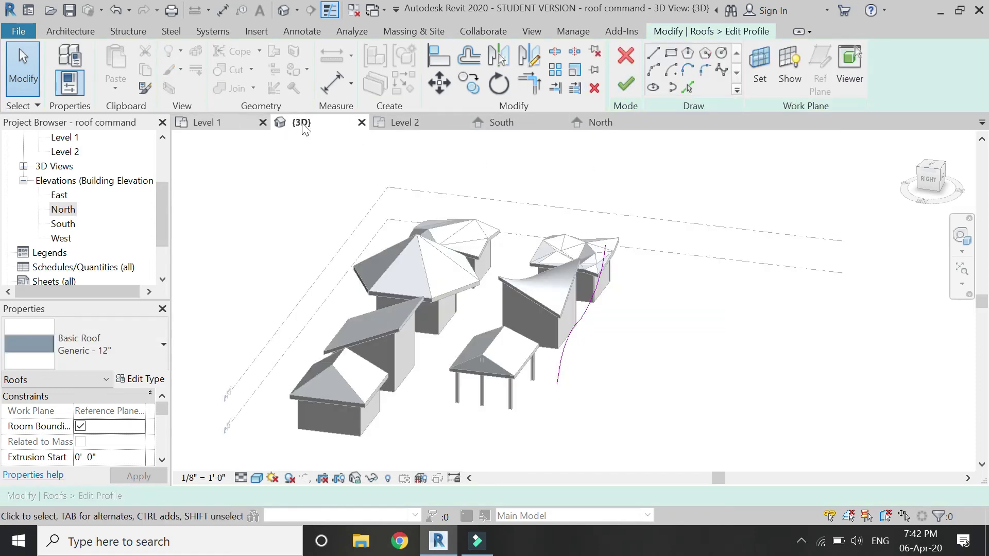
# - In the North elevation, delete the profile's last arc and finish the edited roof
pyautogui.click(500, 124)
pyautogui.click(600, 122)
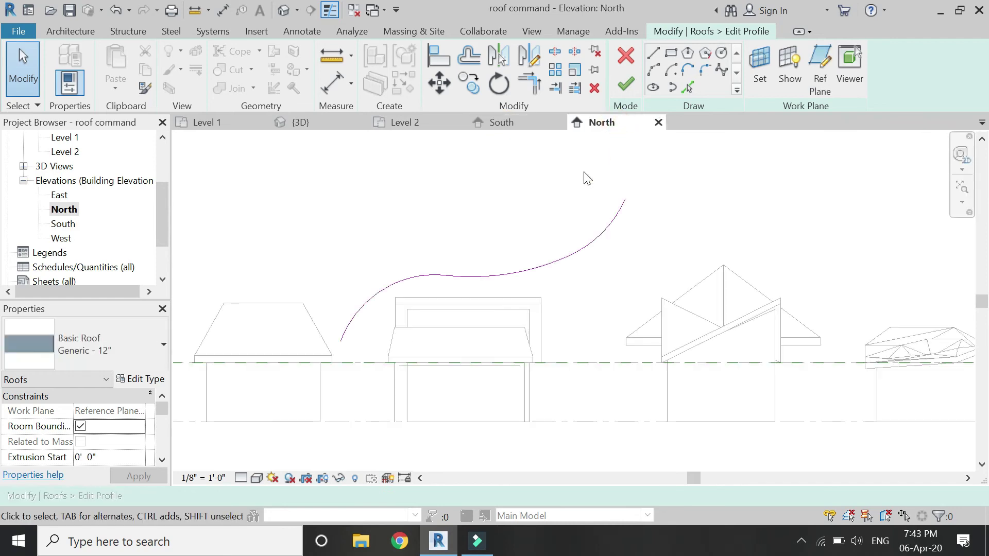
pyautogui.click(619, 207)
pyautogui.press('Delete')
pyautogui.click(627, 84)
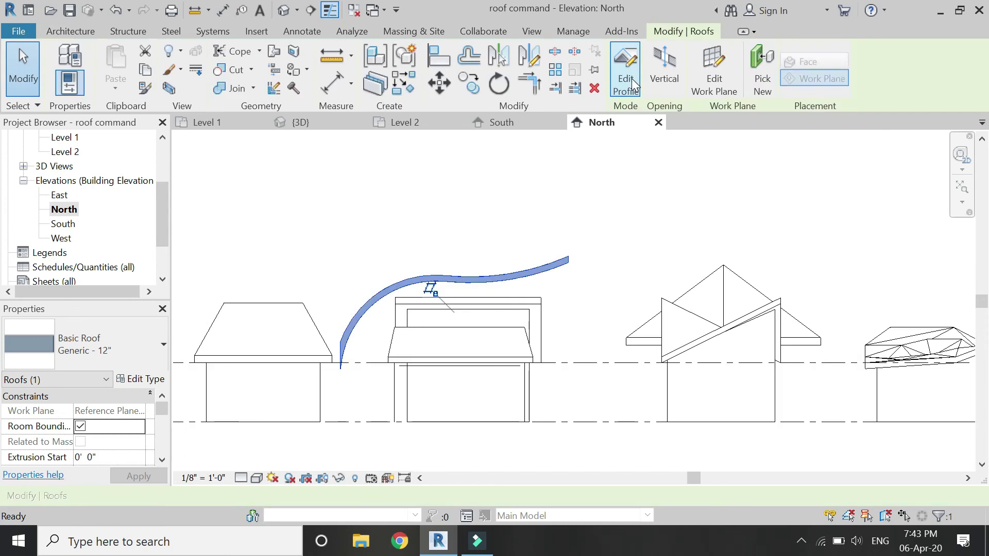
pyautogui.click(637, 171)
# - Change the wavy roof to the Basic Roof Generic - 9" type in the 3D view
pyautogui.click(286, 124)
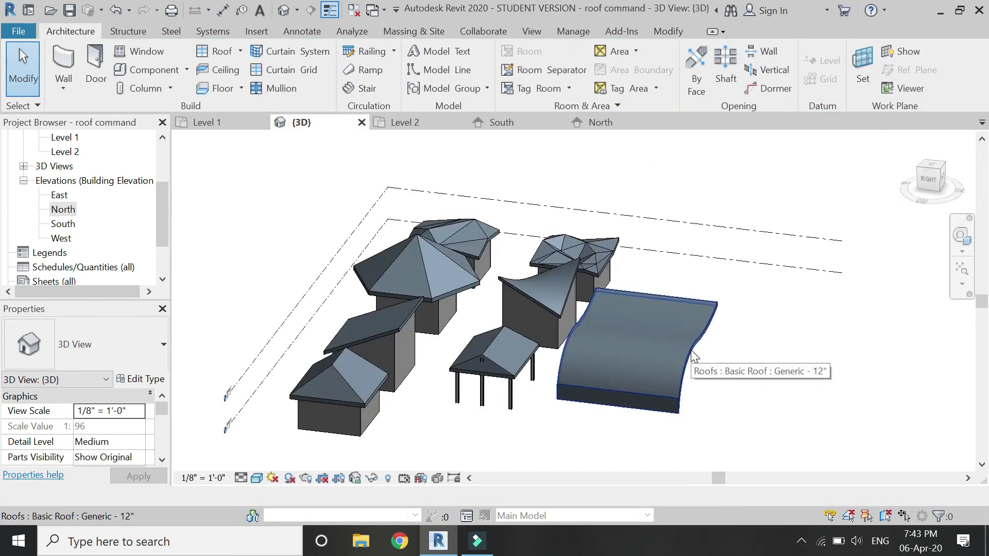
pyautogui.click(693, 355)
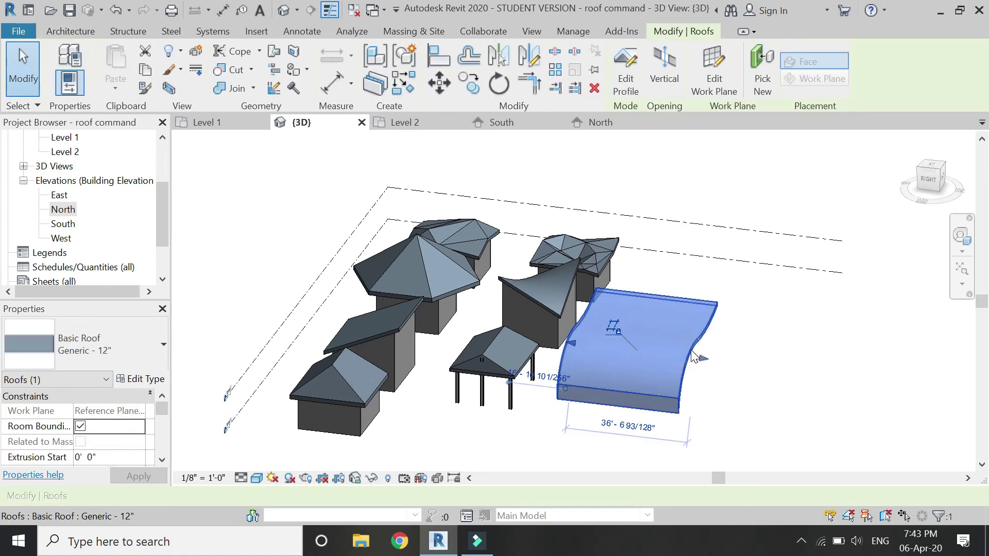
pyautogui.click(135, 344)
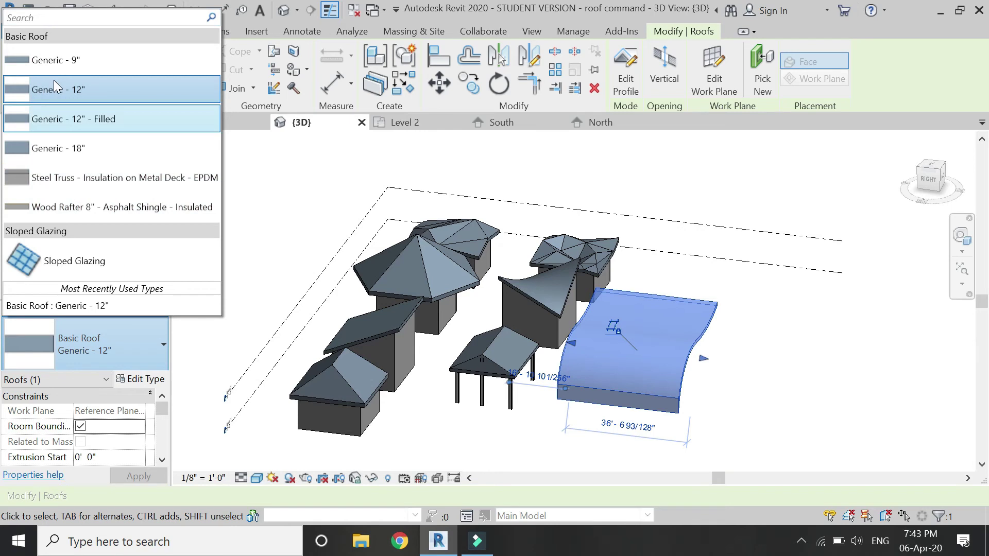
pyautogui.click(56, 60)
pyautogui.click(788, 382)
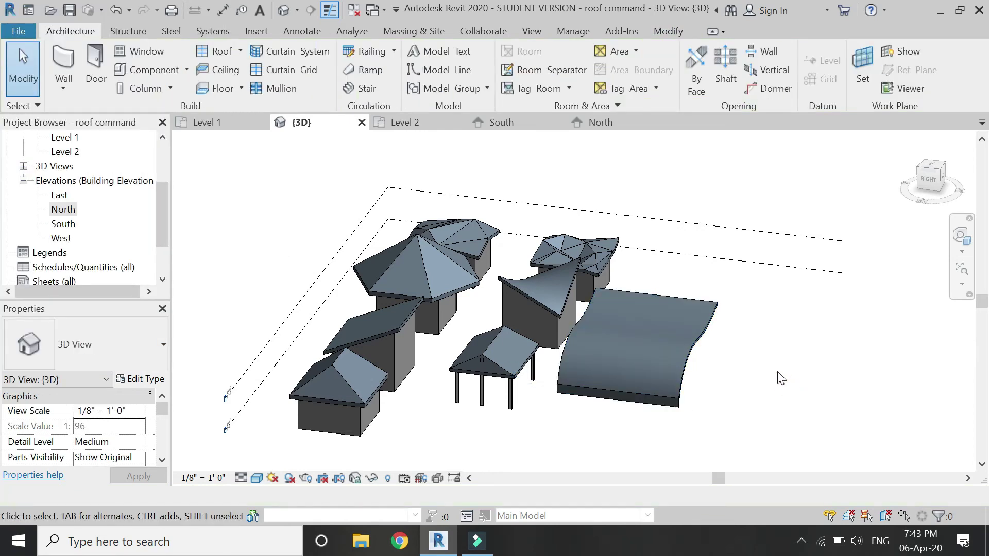
pyautogui.click(705, 326)
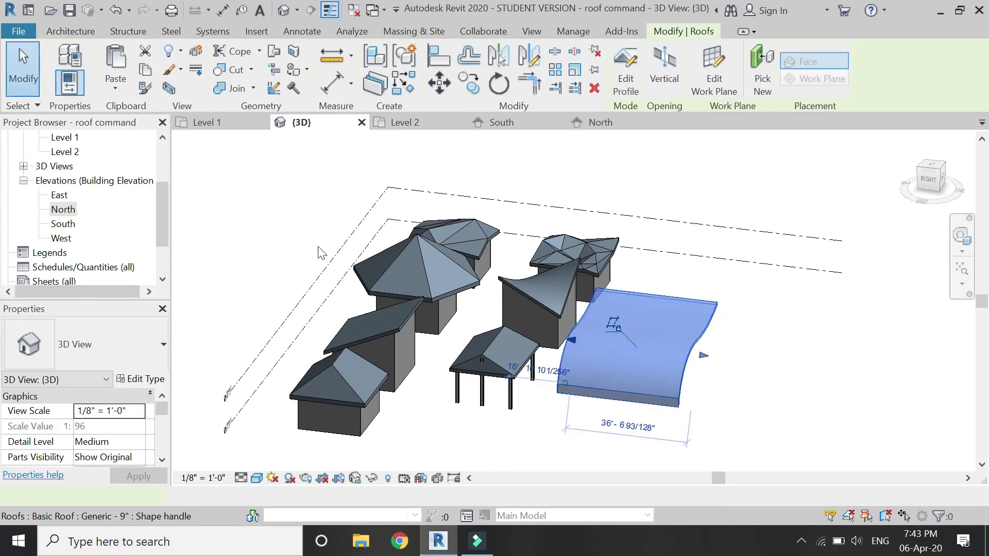
# - Start a vertical opening through the wavy roof, sketching circles in the Level 1 plan
pyautogui.click(669, 77)
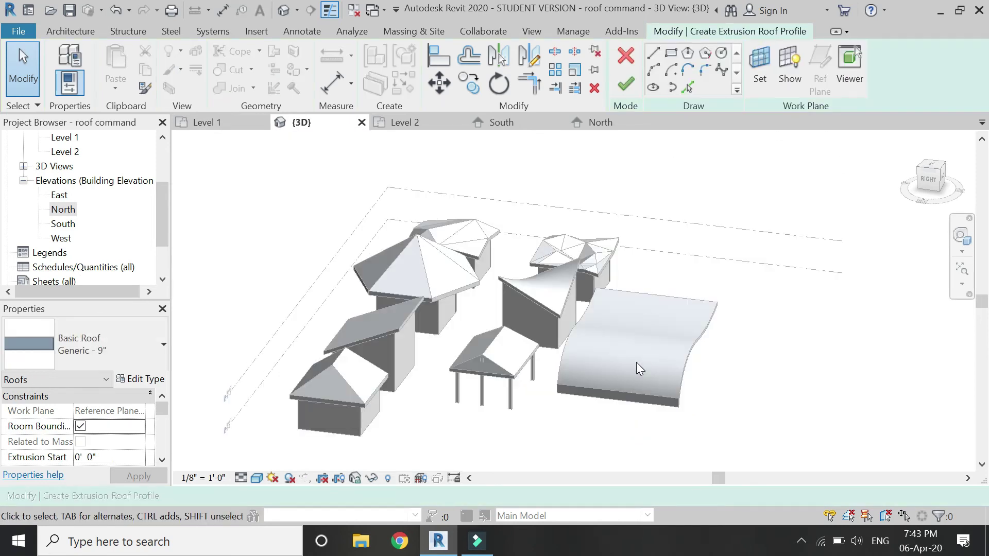
pyautogui.click(217, 126)
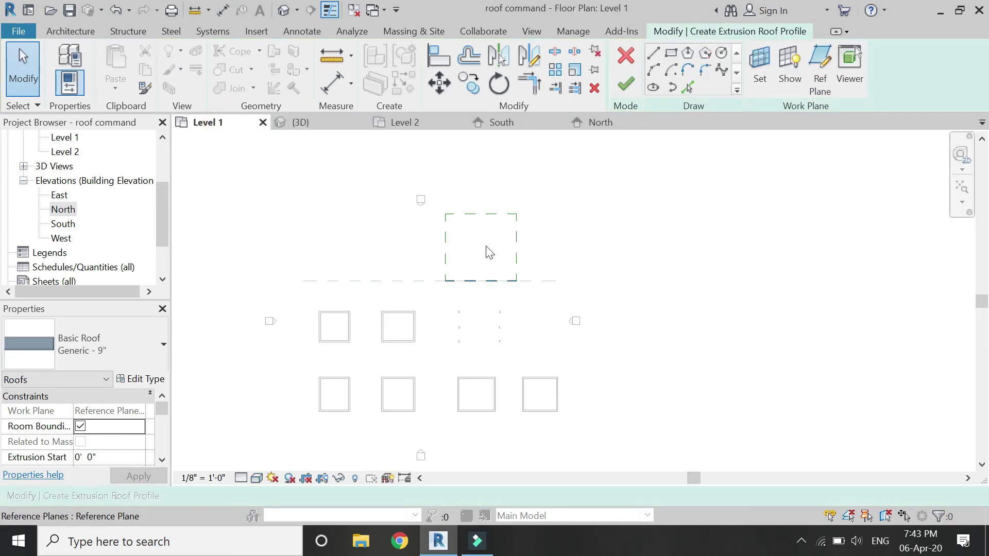
pyautogui.scroll(1, 427, 197)
pyautogui.click(671, 53)
pyautogui.scroll(1, 488, 259)
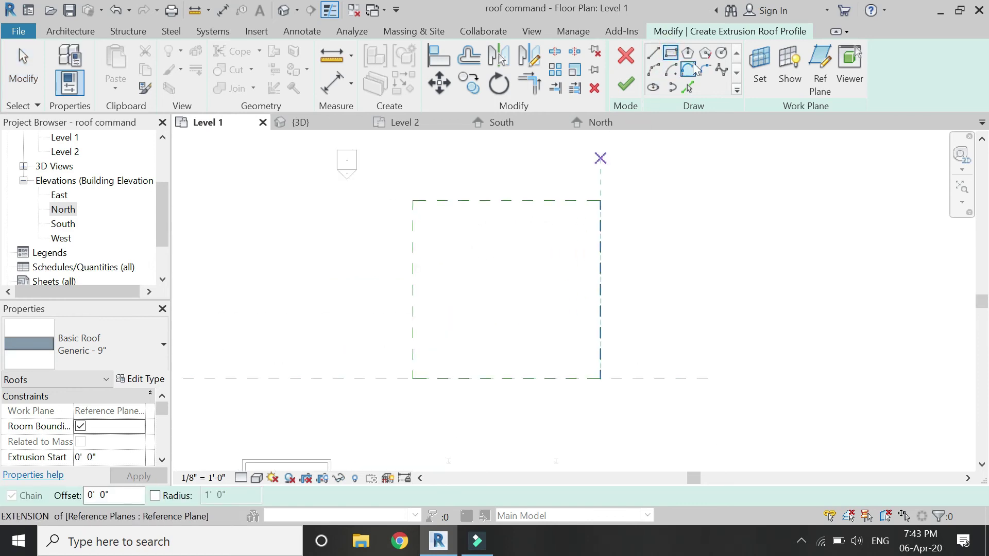
pyautogui.click(720, 60)
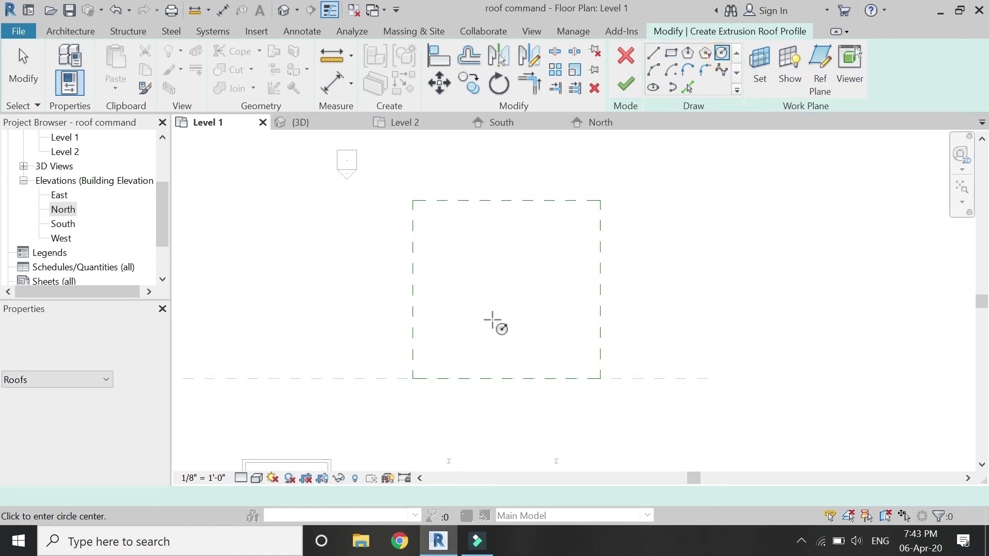
# - Sketch six circles of varied sizes and finish the opening to cut the holes
pyautogui.click(459, 249)
pyautogui.click(466, 256)
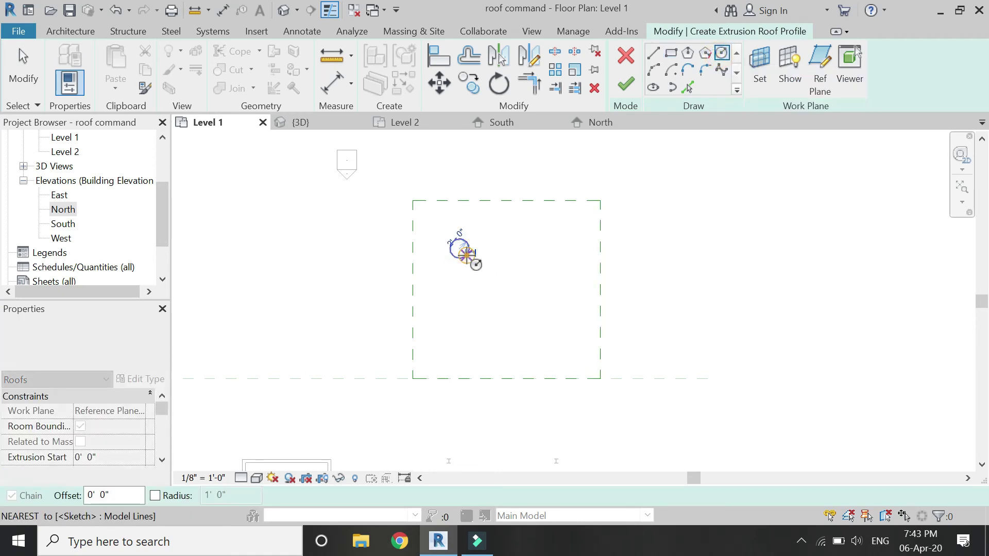
pyautogui.click(537, 281)
pyautogui.click(546, 289)
pyautogui.click(483, 326)
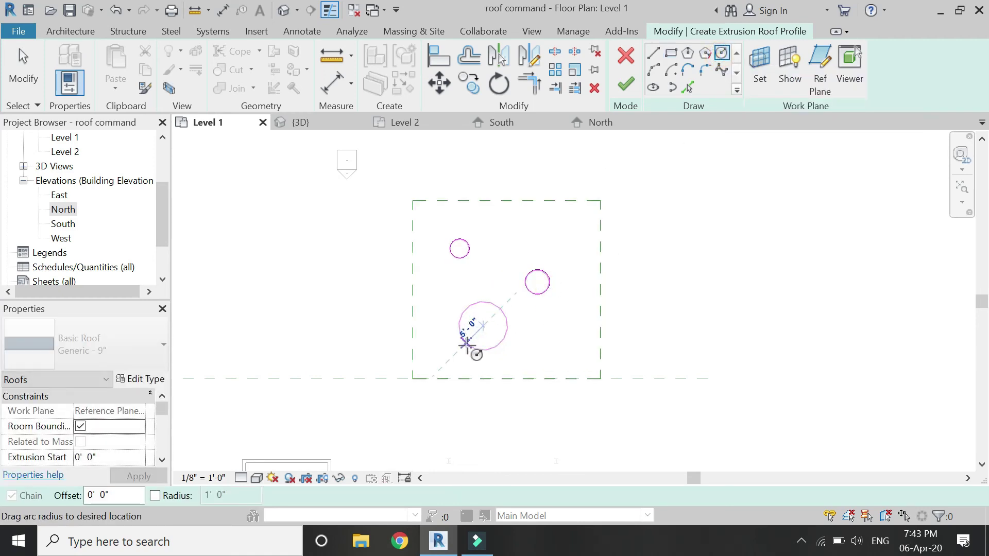
pyautogui.click(466, 344)
pyautogui.click(519, 226)
pyautogui.click(526, 233)
pyautogui.click(557, 325)
pyautogui.click(570, 340)
pyautogui.click(486, 267)
pyautogui.click(493, 270)
pyautogui.click(625, 88)
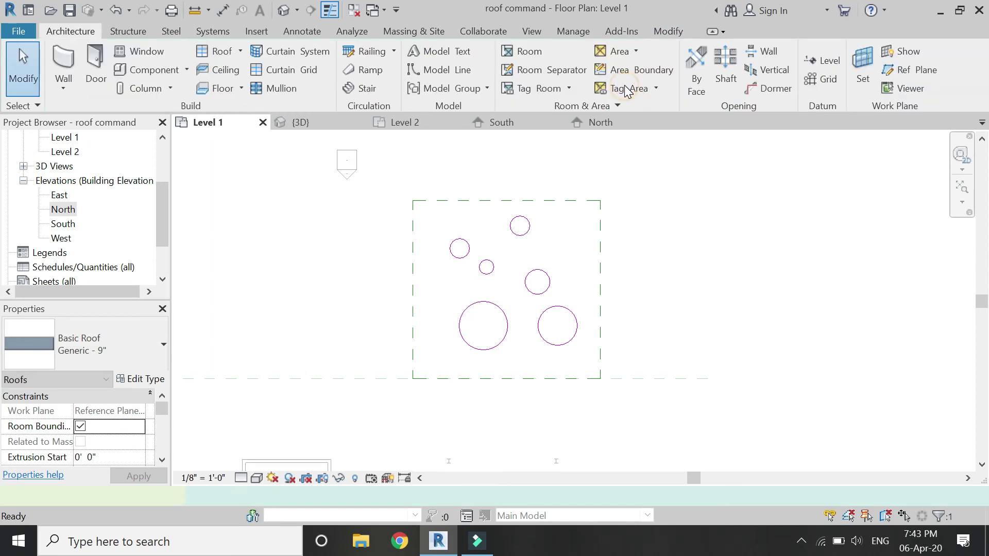
pyautogui.click(548, 154)
# - Inspect the roof's new holes in 3D and show the Massing & Site tools
pyautogui.click(296, 124)
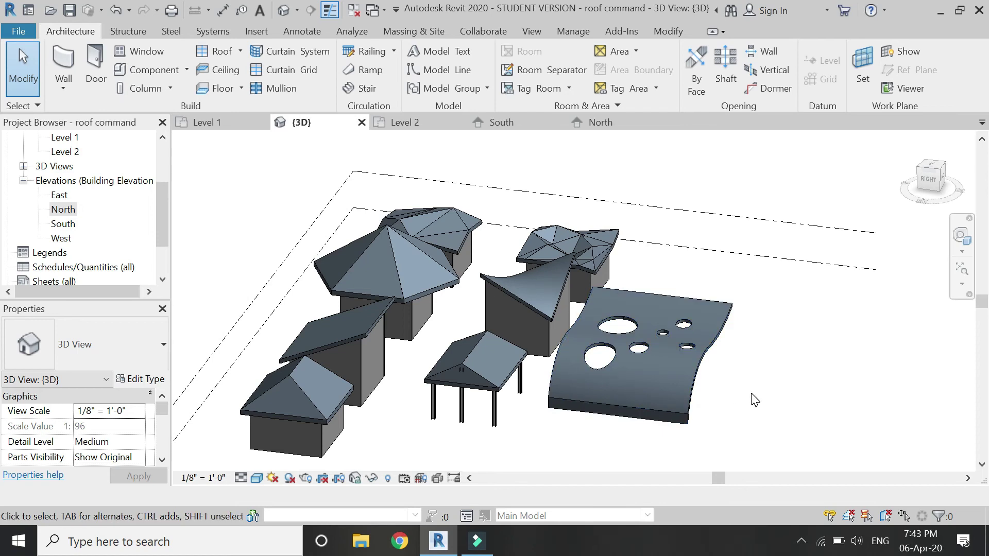
pyautogui.scroll(-2, 628, 309)
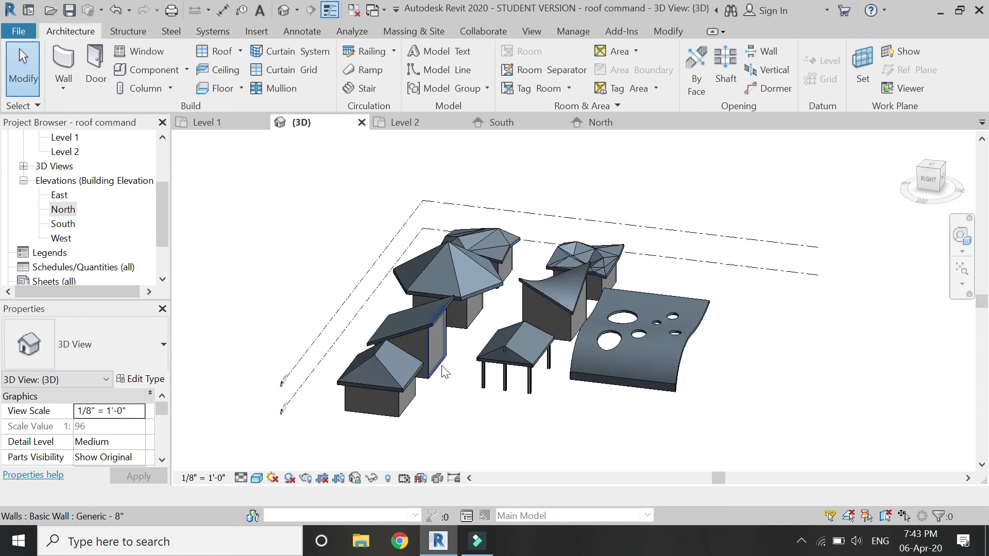
pyautogui.scroll(-3, 444, 370)
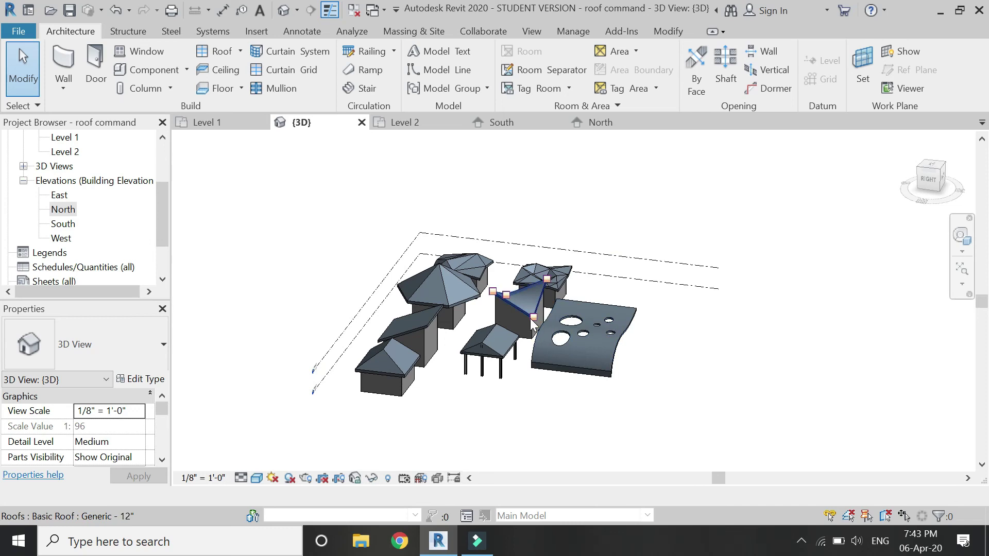
pyautogui.click(239, 51)
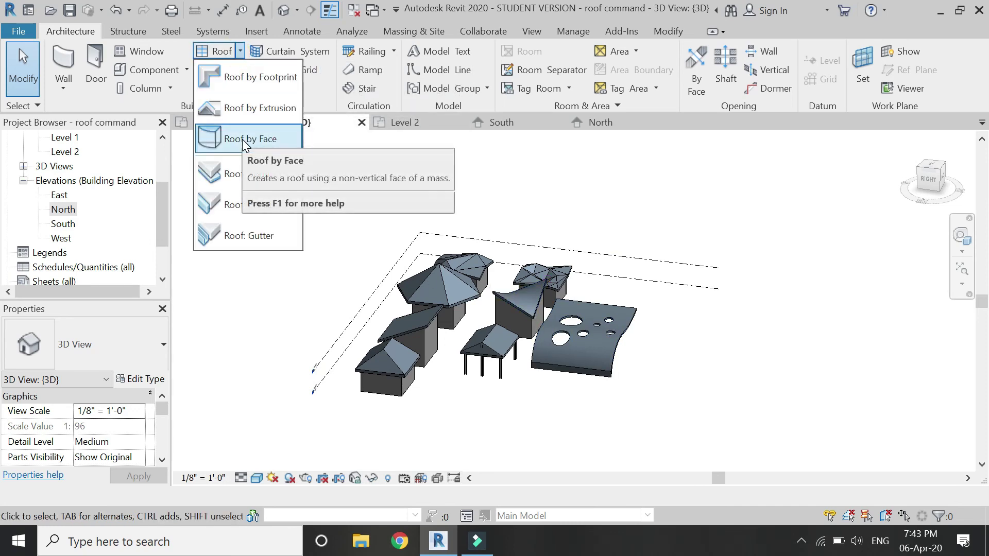
pyautogui.click(396, 37)
pyautogui.click(398, 33)
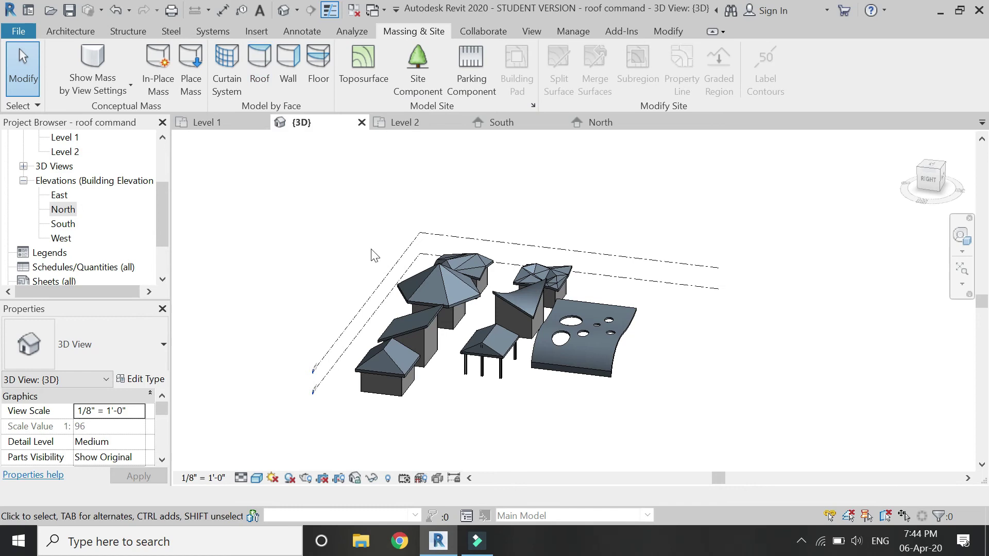
# - Draw a horizontal reference plane north of the first in Level 1 and name it 2
pyautogui.click(229, 124)
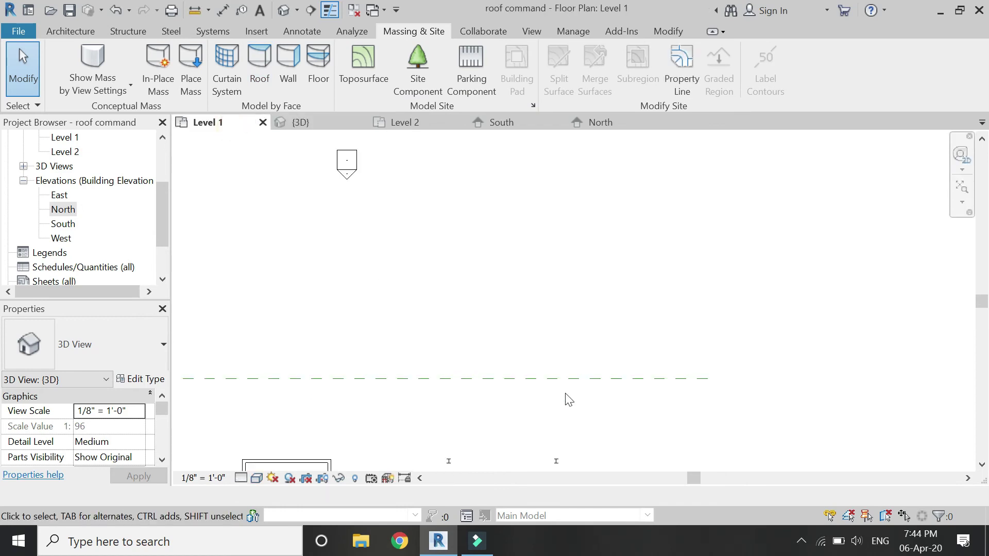
pyautogui.scroll(-3, 442, 353)
pyautogui.press('r')
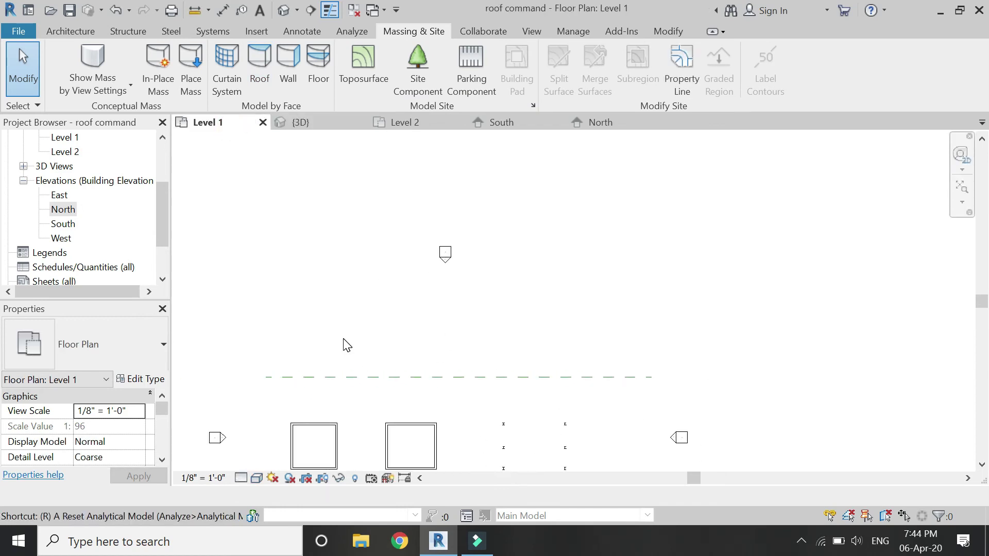
pyautogui.click(264, 287)
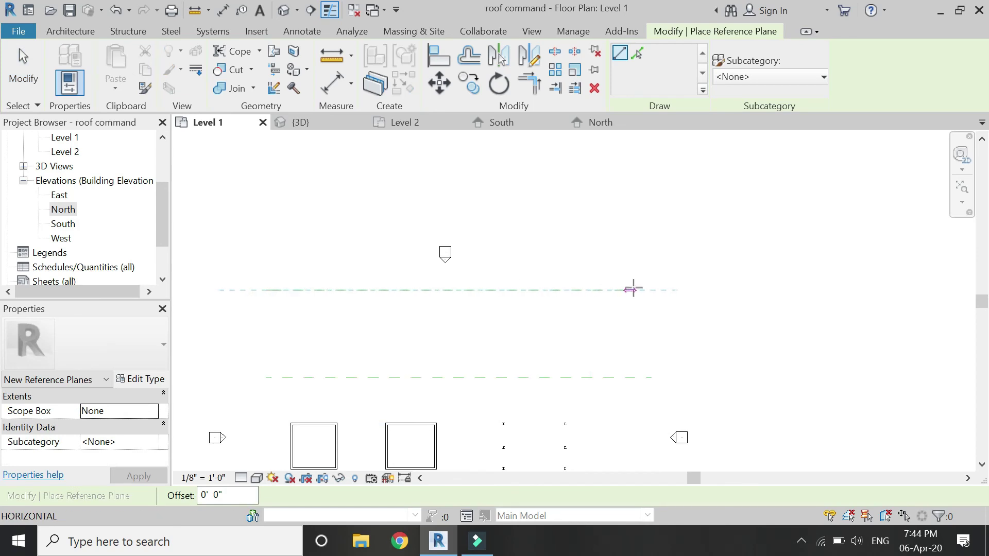
pyautogui.click(642, 290)
pyautogui.press('Escape')
pyautogui.press('Escape')
pyautogui.click(577, 290)
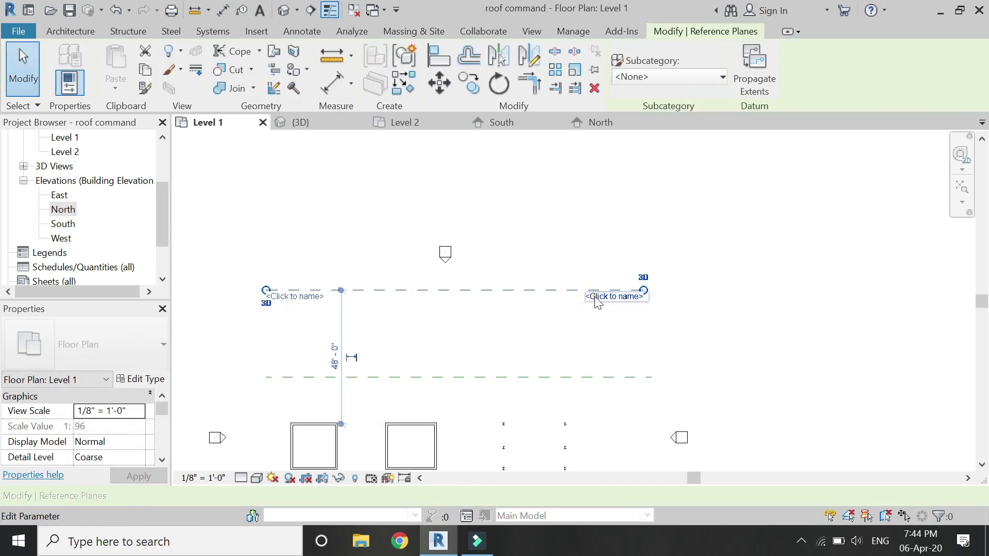
pyautogui.click(595, 301)
pyautogui.write('2')
pyautogui.click(624, 335)
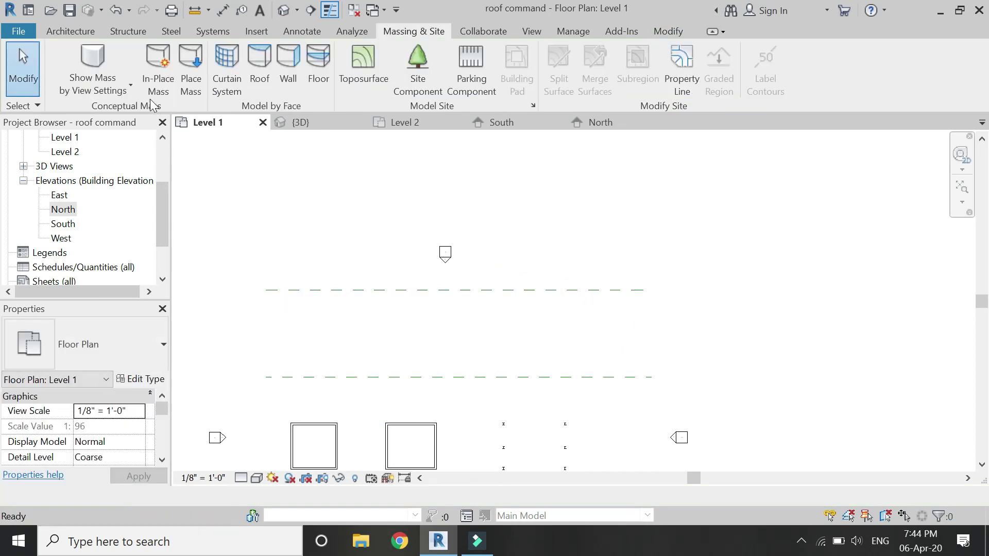
# - Start an in-place mass named Mass 1 and switch to the North elevation
pyautogui.click(155, 85)
pyautogui.click(594, 333)
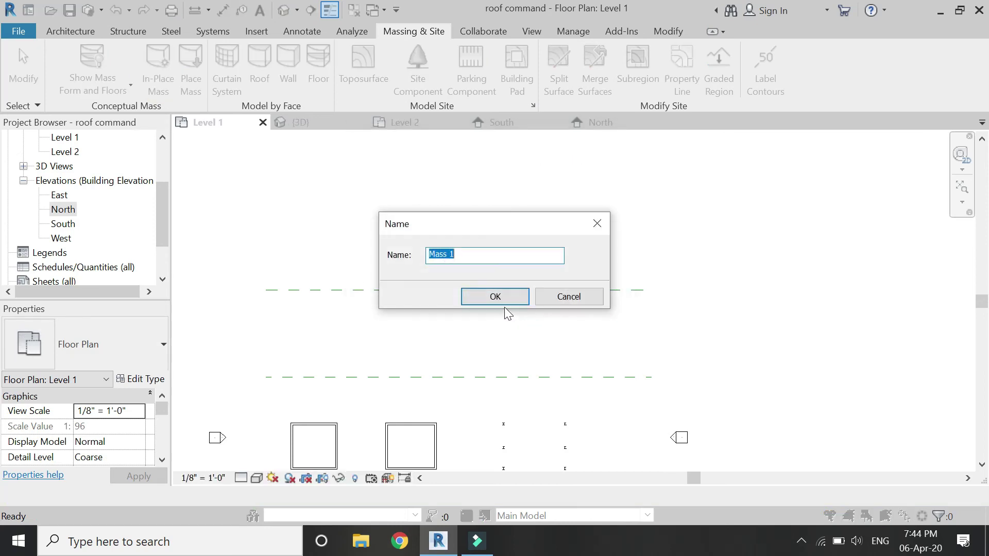
pyautogui.click(501, 301)
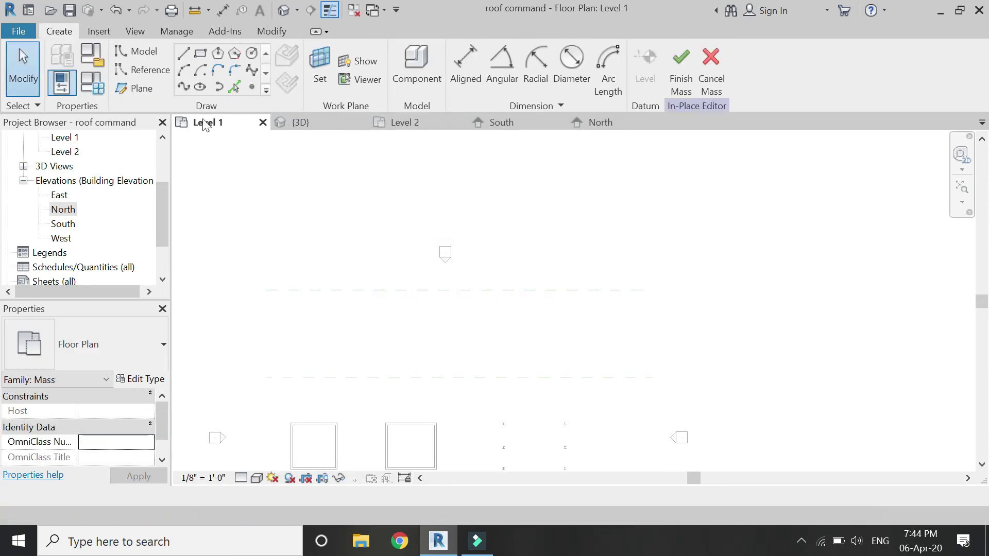
pyautogui.click(586, 126)
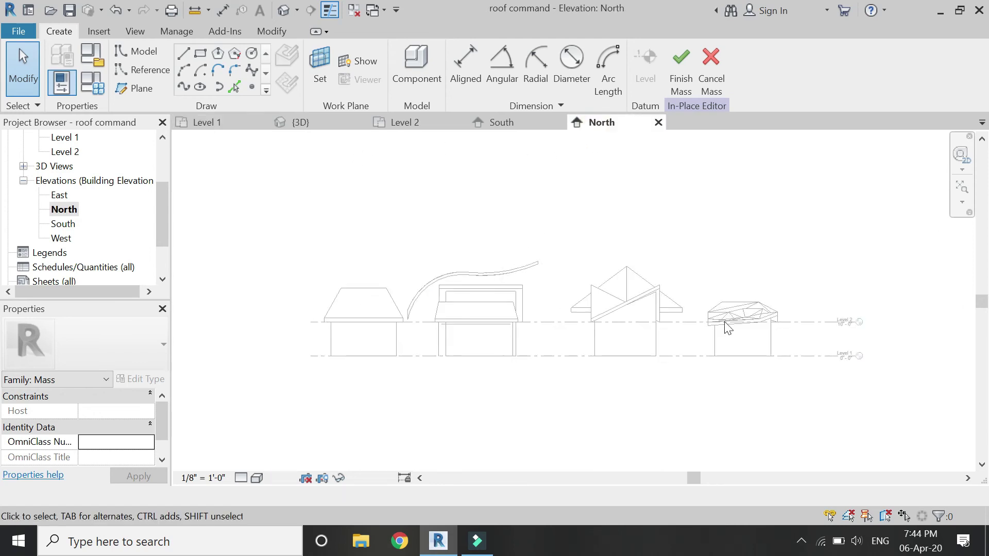
# - Set the work plane to Reference Plane : 1 and pick the Spline tool
pyautogui.click(320, 69)
pyautogui.click(721, 350)
pyautogui.click(728, 392)
pyautogui.click(744, 441)
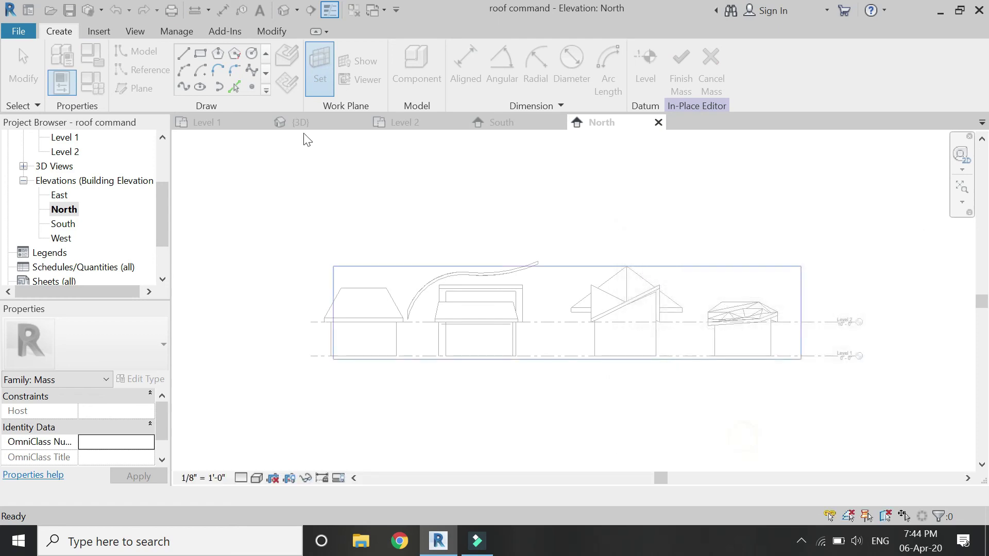
pyautogui.scroll(3, 607, 253)
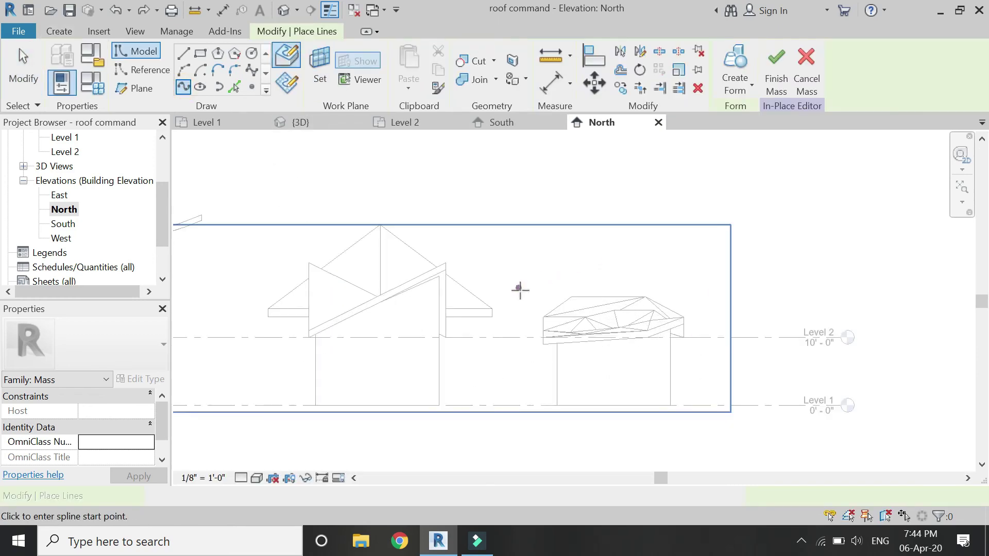
# - Draw a wavy spline rising to the upper right on Reference Plane : 1
pyautogui.click(516, 296)
pyautogui.press('Escape')
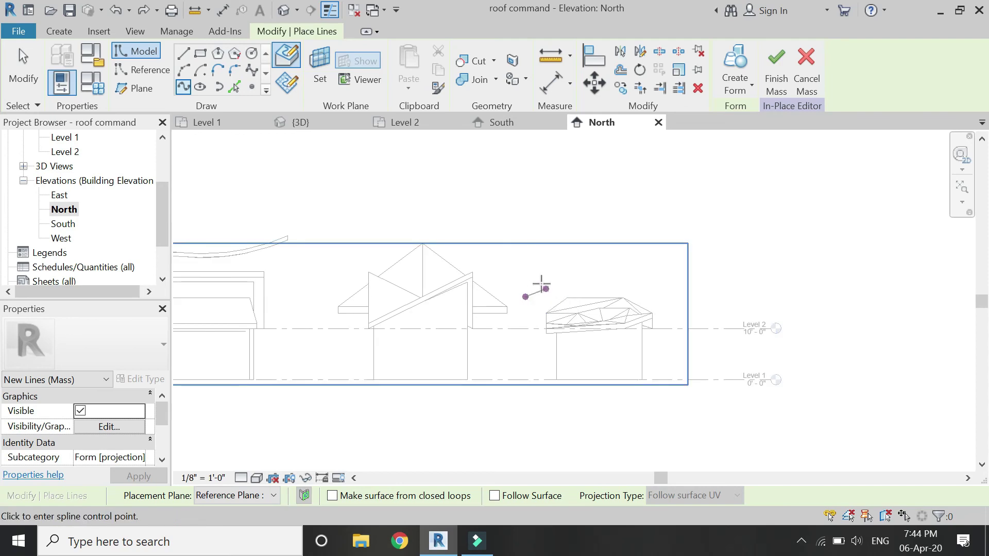
pyautogui.click(476, 261)
pyautogui.click(524, 235)
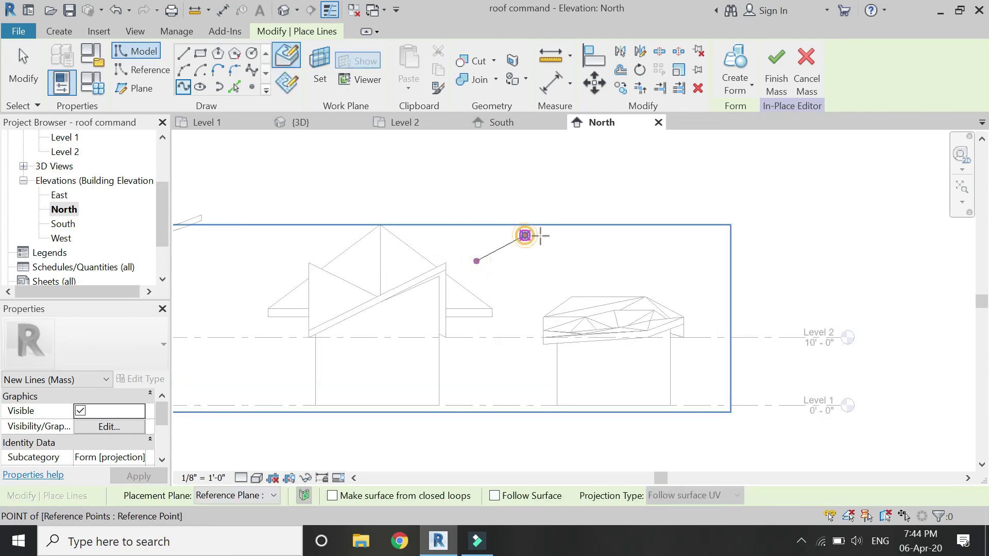
pyautogui.click(681, 208)
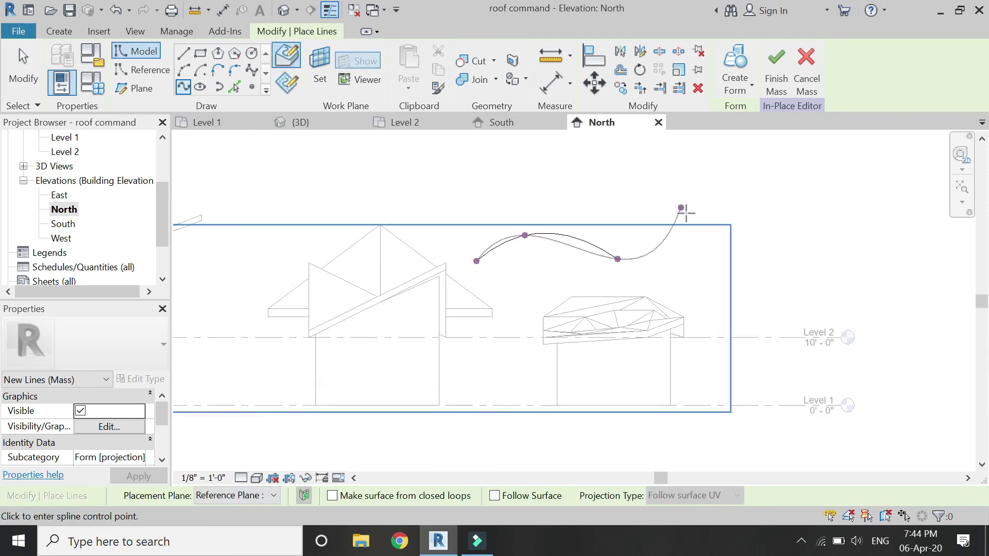
# - Switch to Reference Plane : 2 and draw a second wavy spline crossing the first
pyautogui.click(319, 67)
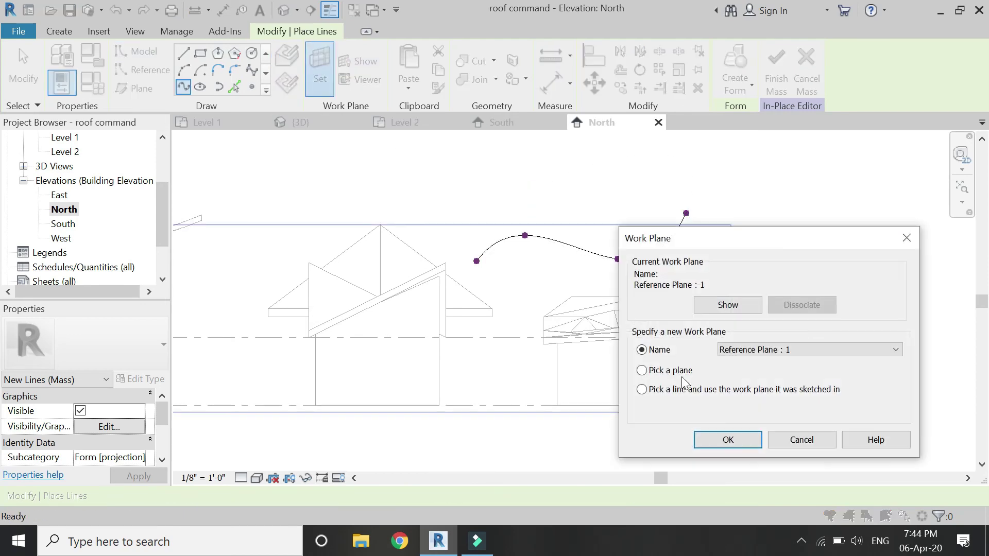
pyautogui.click(755, 355)
pyautogui.click(752, 389)
pyautogui.click(728, 439)
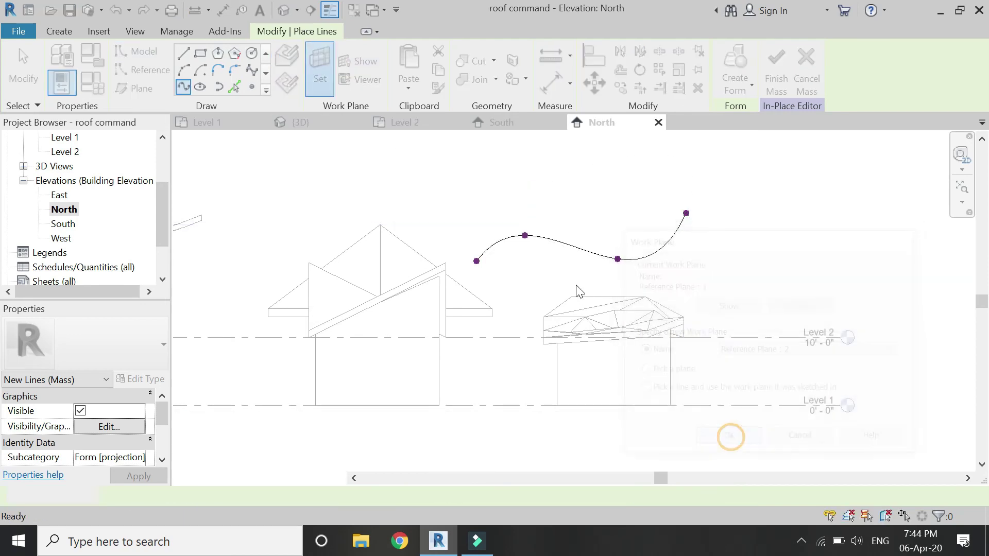
pyautogui.click(490, 214)
pyautogui.click(557, 260)
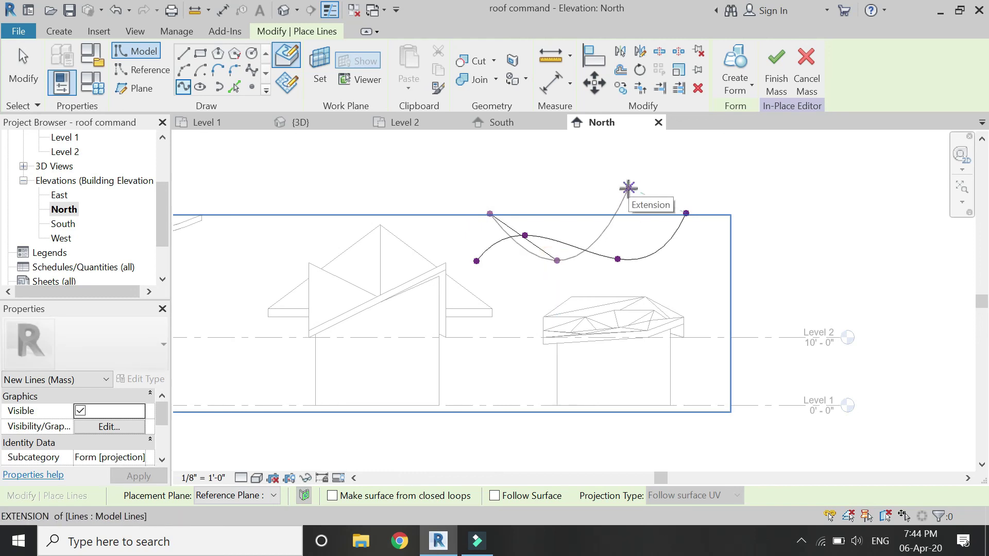
pyautogui.click(602, 195)
pyautogui.click(685, 247)
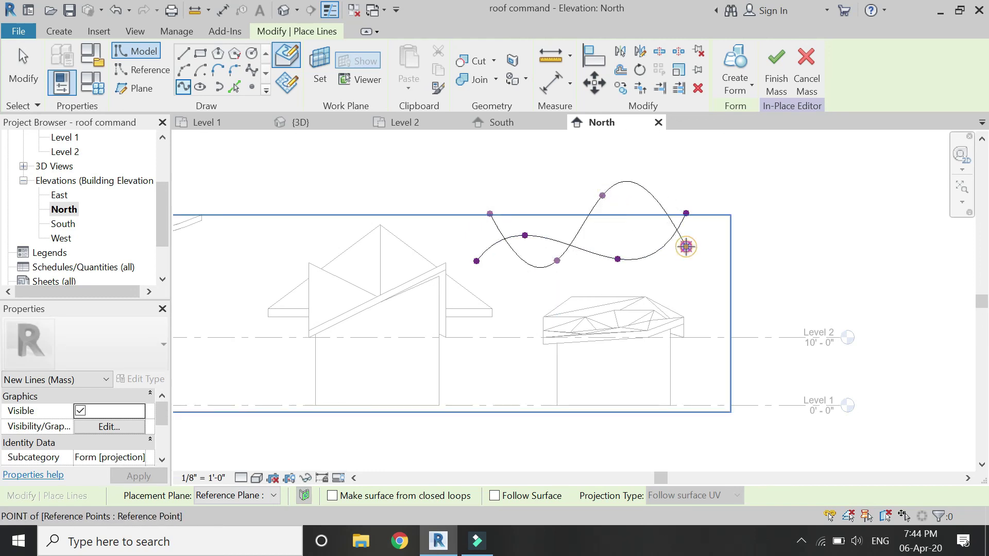
pyautogui.press('Escape')
pyautogui.press('Escape')
pyautogui.click(307, 122)
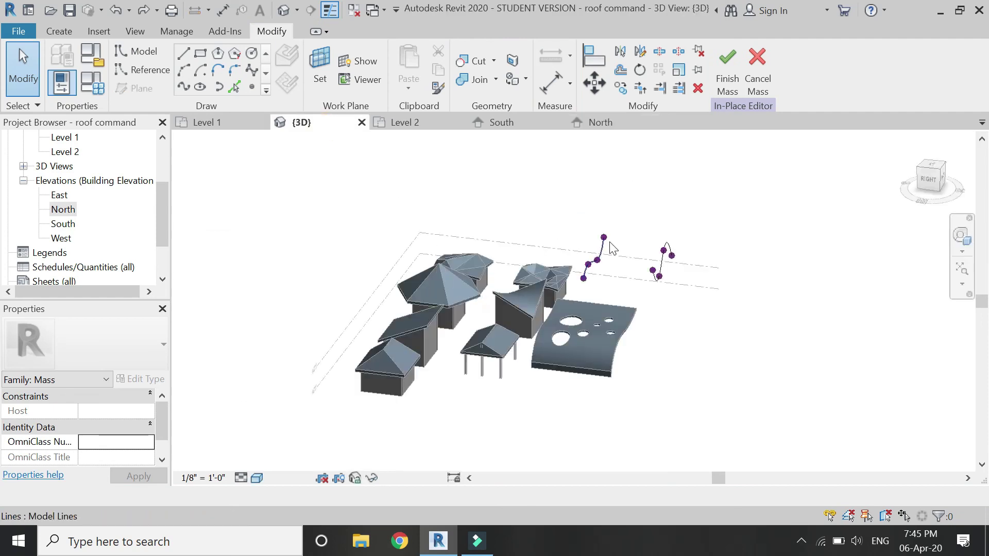
# - Select both wavy splines, create a surface form between them, and finish Mass 1
pyautogui.scroll(4, 631, 234)
pyautogui.click(574, 264)
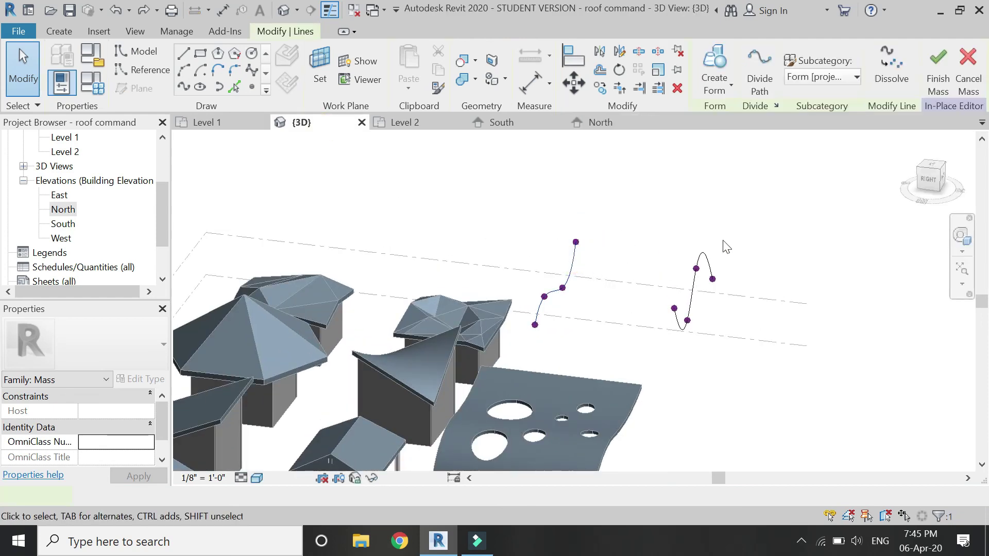
pyautogui.keyDown('ctrl'); pyautogui.click(699, 260); pyautogui.keyUp('ctrl')
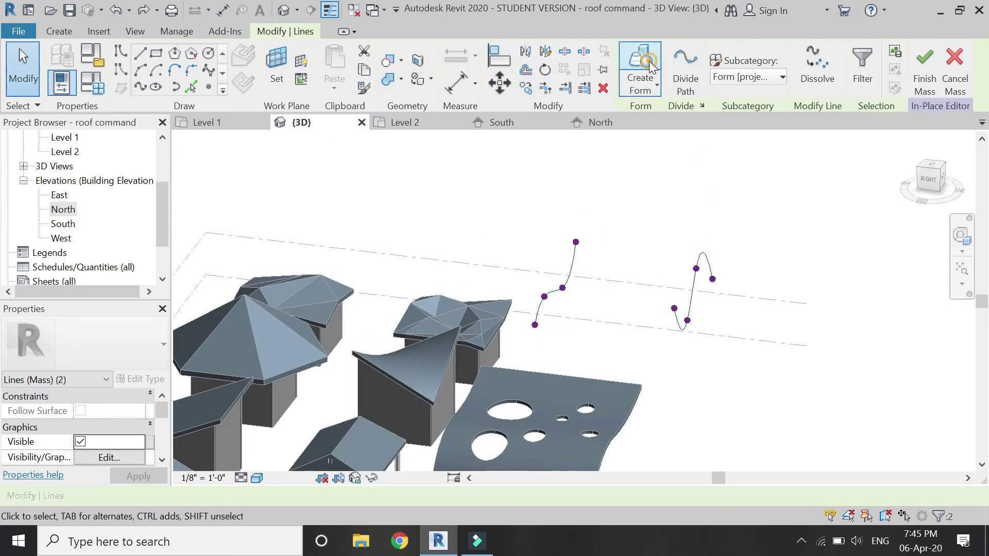
pyautogui.click(650, 67)
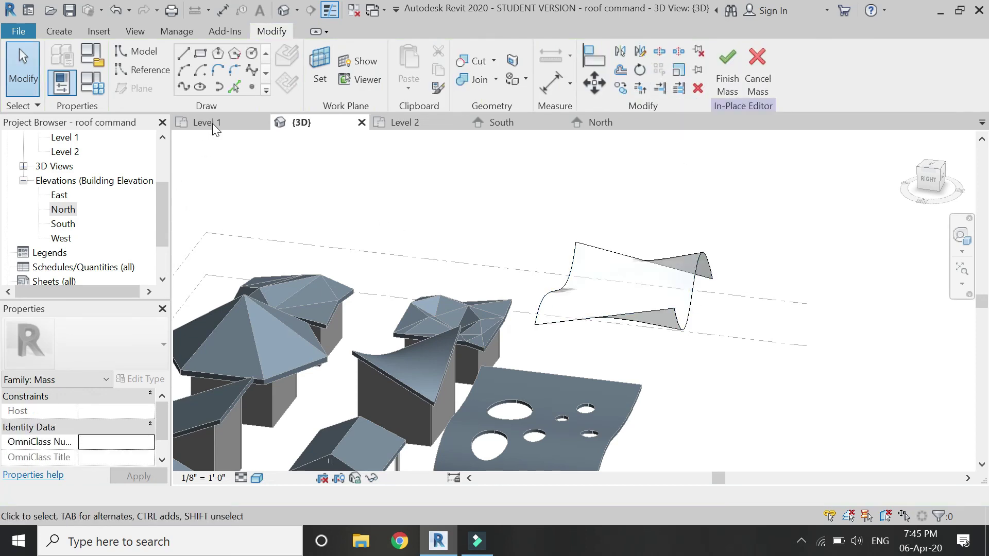
pyautogui.click(727, 72)
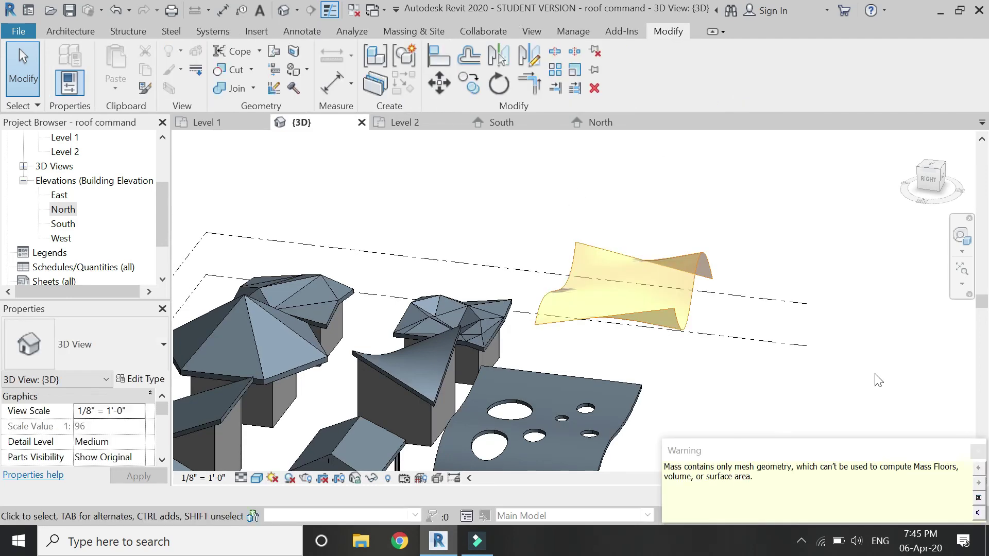
# - Create a Roof by Face on the curved mass surface
pyautogui.click(978, 451)
pyautogui.click(403, 198)
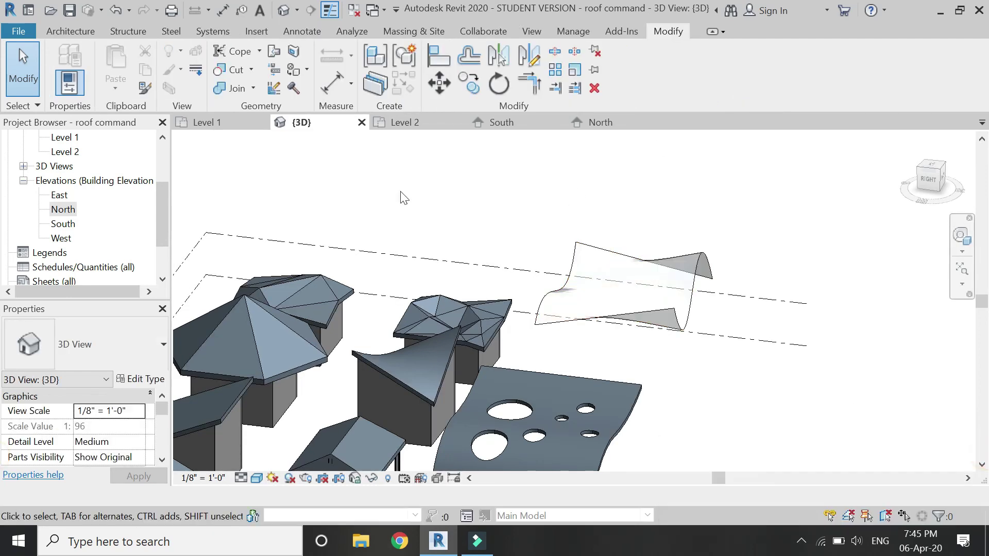
pyautogui.click(388, 34)
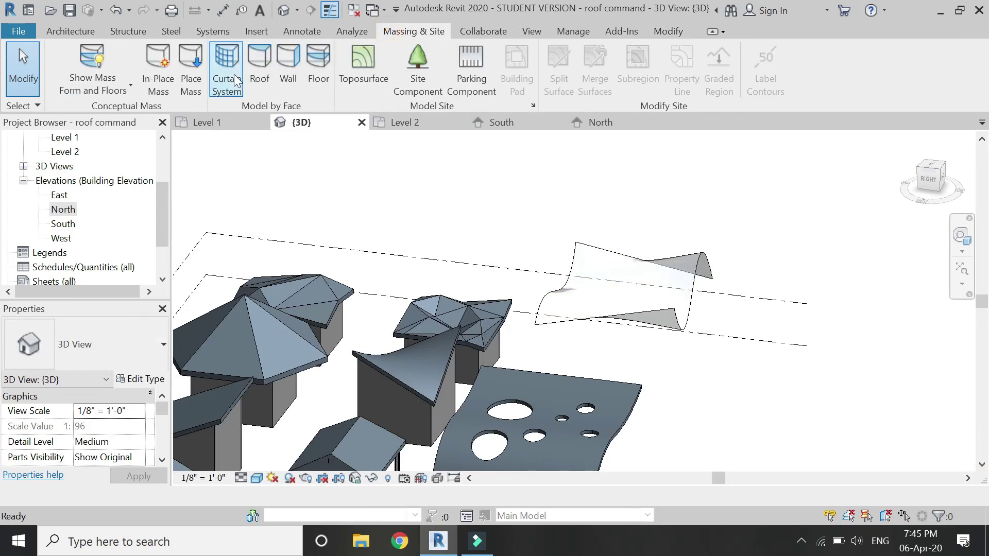
pyautogui.click(261, 72)
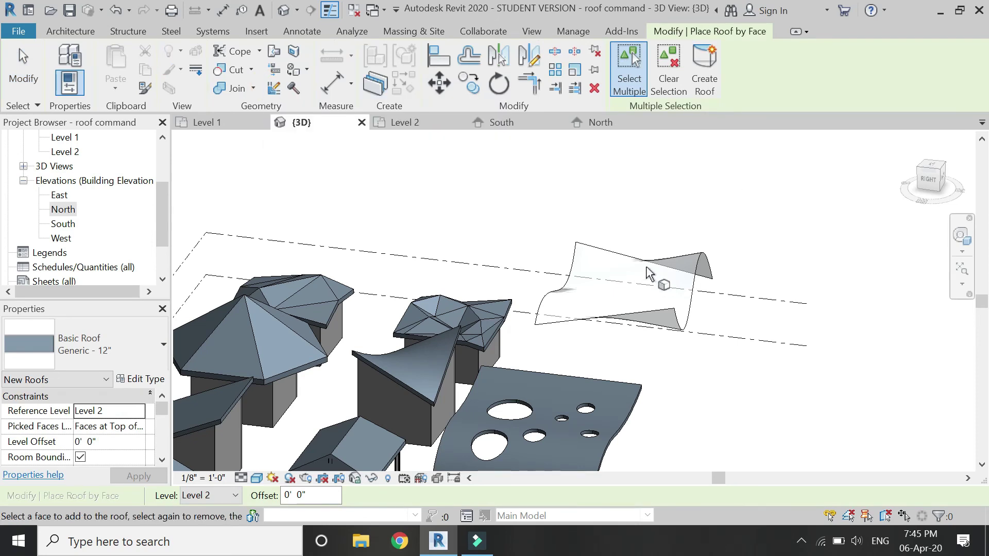
pyautogui.press('Escape')
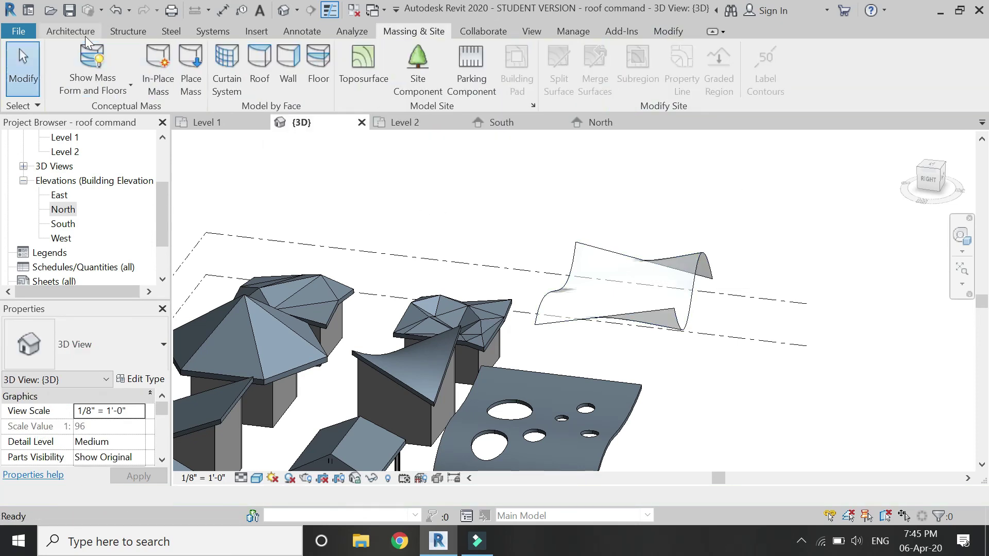
pyautogui.click(70, 31)
pyautogui.click(239, 52)
pyautogui.click(242, 136)
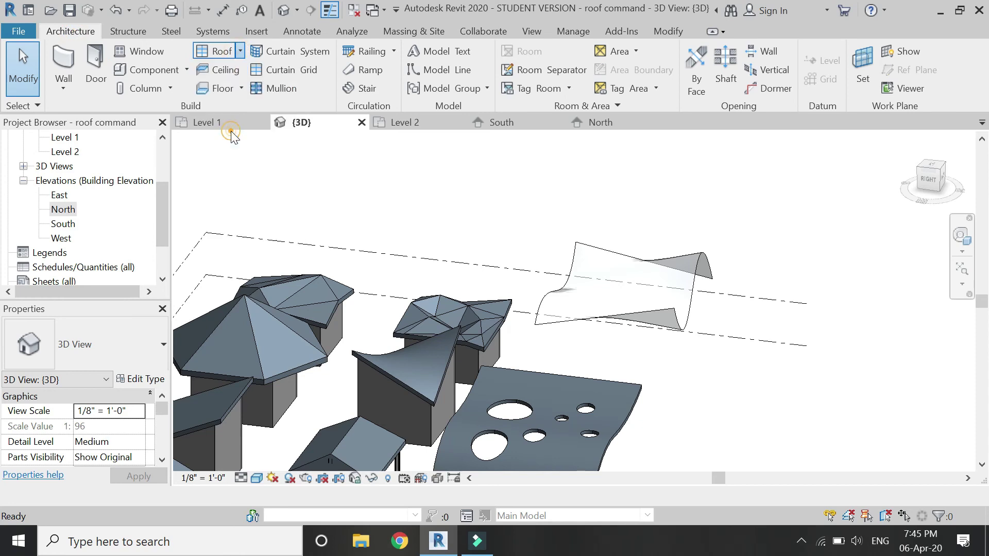
pyautogui.click(604, 254)
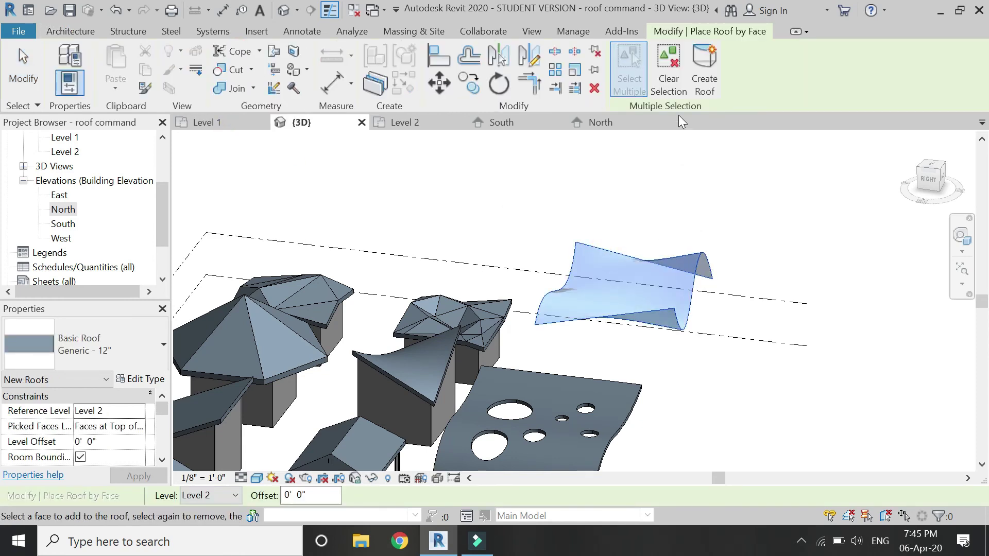
pyautogui.click(696, 89)
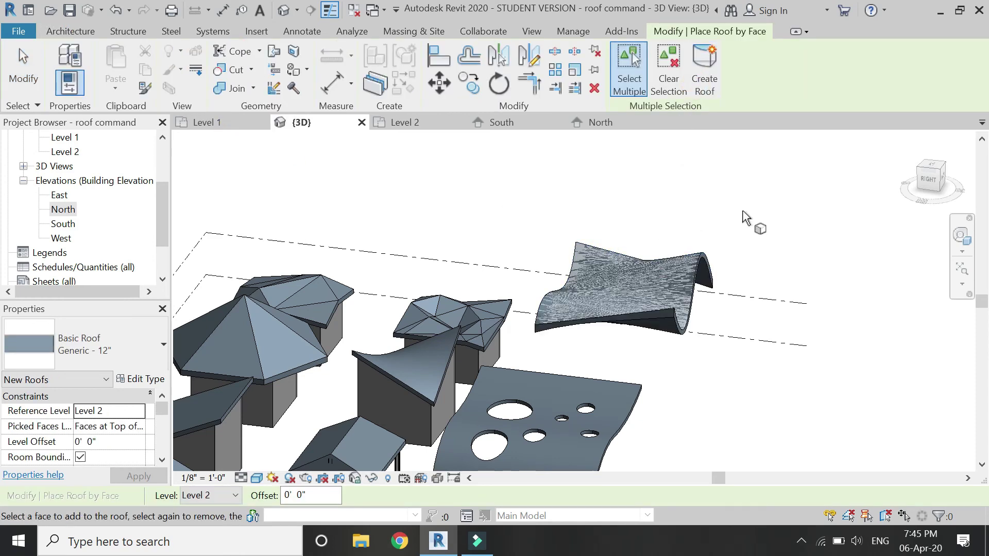
pyautogui.press('Escape')
# - Show masses by view settings, stretch the wavy roof's end outward, and open Level 1
pyautogui.click(395, 30)
pyautogui.click(131, 85)
pyautogui.click(103, 113)
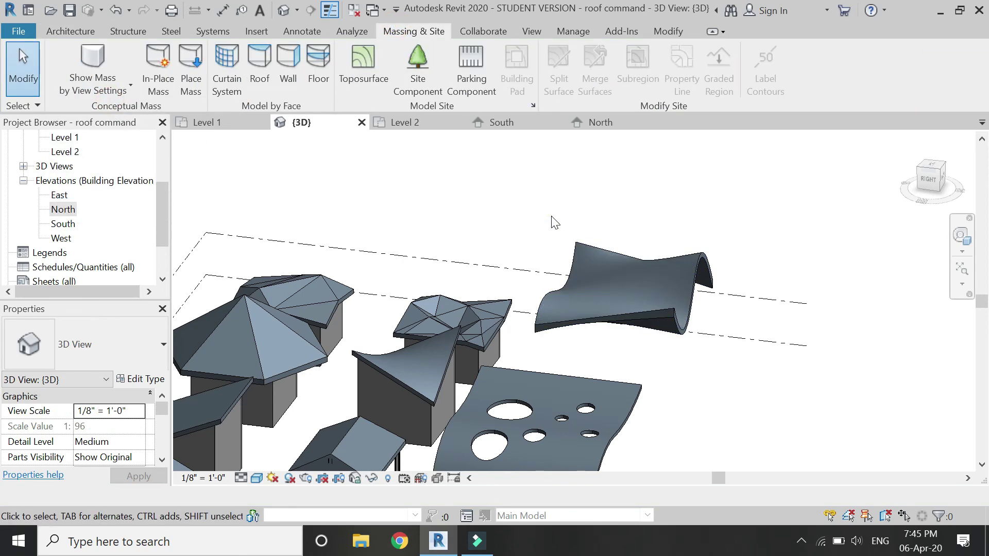
pyautogui.scroll(-2, 553, 222)
pyautogui.click(610, 291)
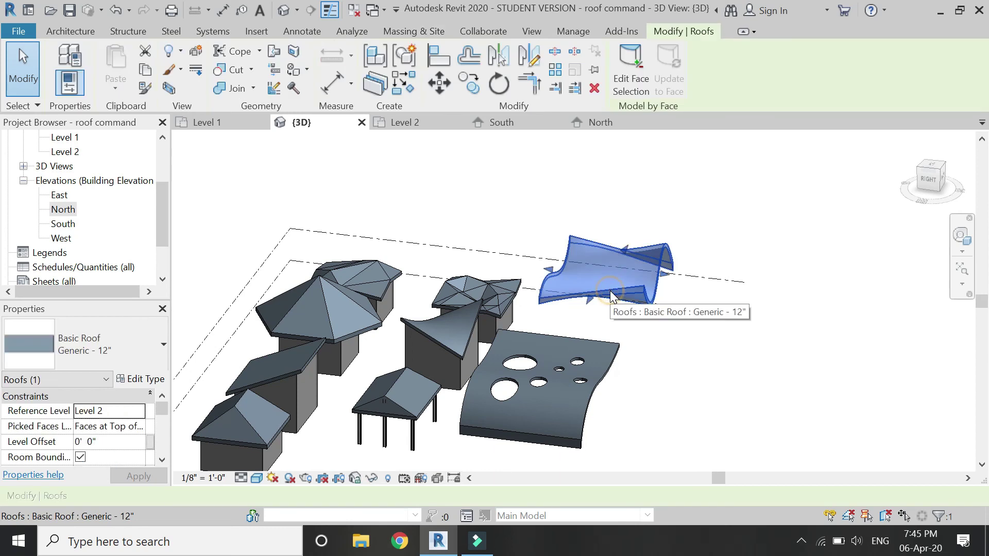
pyautogui.moveTo(665, 274); pyautogui.dragTo(677, 281)
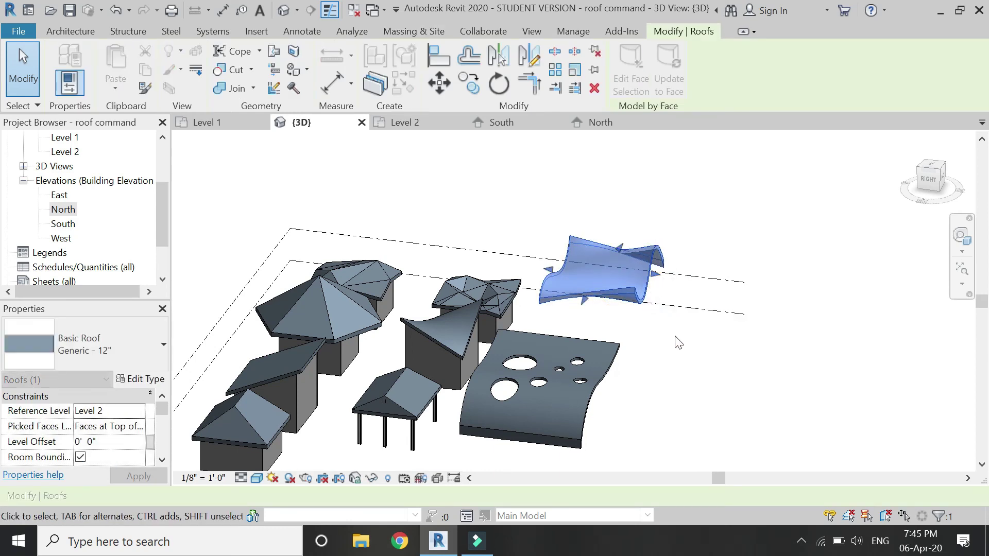
pyautogui.click(202, 193)
pyautogui.click(209, 123)
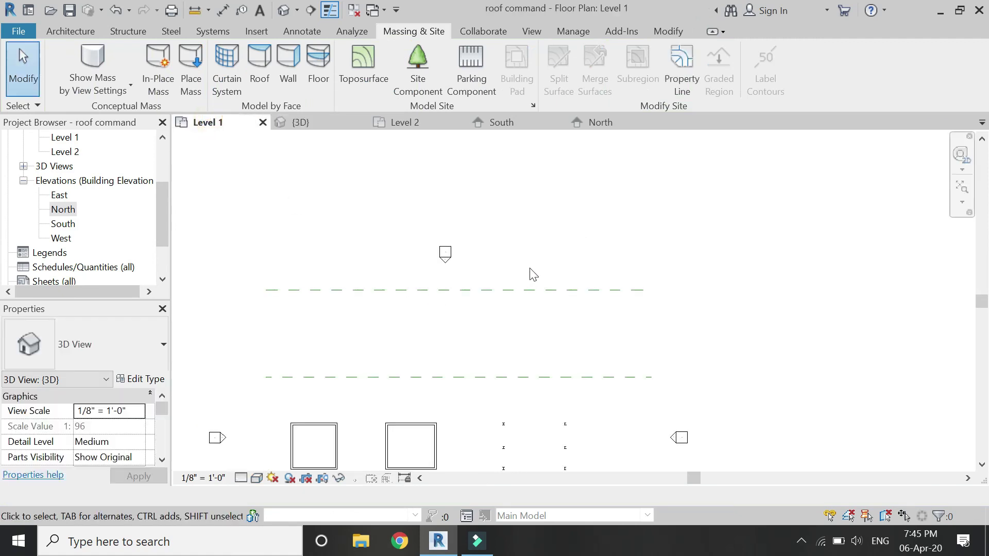
# - Set the Level 1 underlay to base Level 1, top Unbounded, orientation Look up
pyautogui.scroll(-3, 530, 274)
pyautogui.scroll(2, 387, 282)
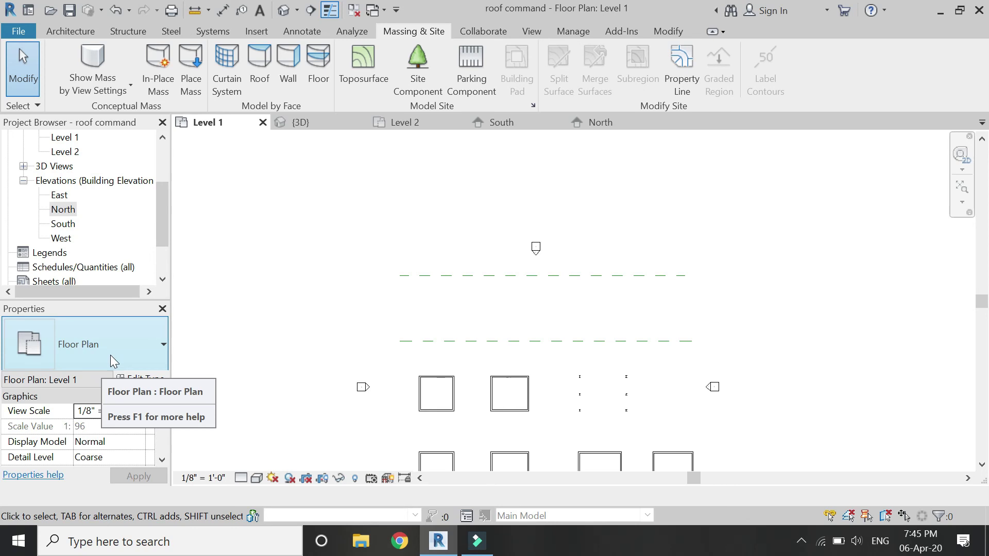
pyautogui.scroll(-5, 122, 439)
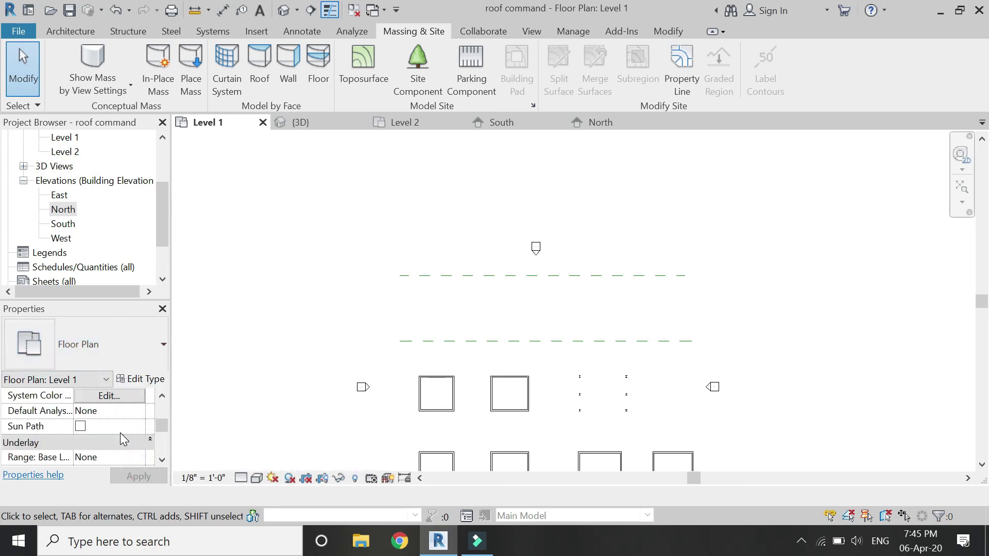
pyautogui.click(135, 412)
pyautogui.click(137, 411)
pyautogui.click(136, 444)
pyautogui.click(110, 470)
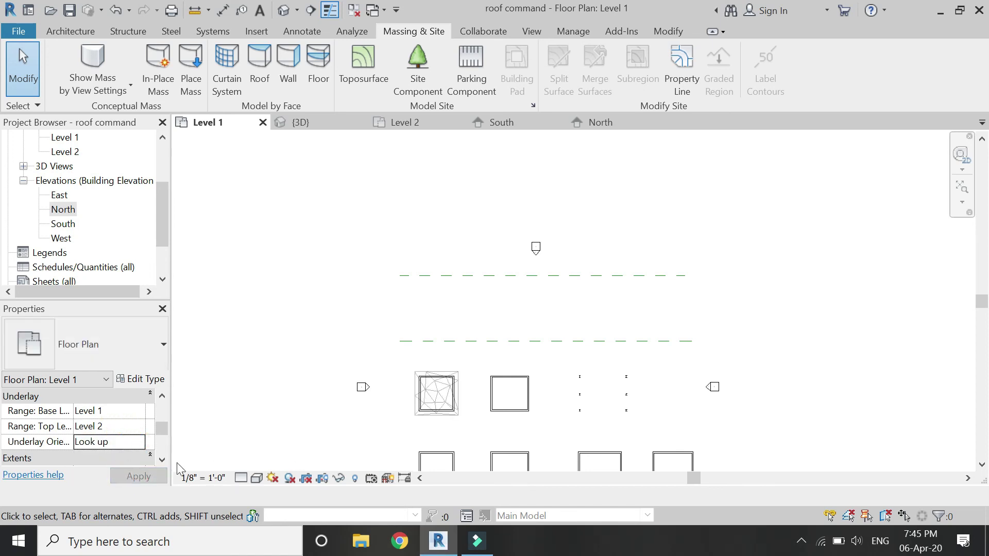
pyautogui.click(138, 426)
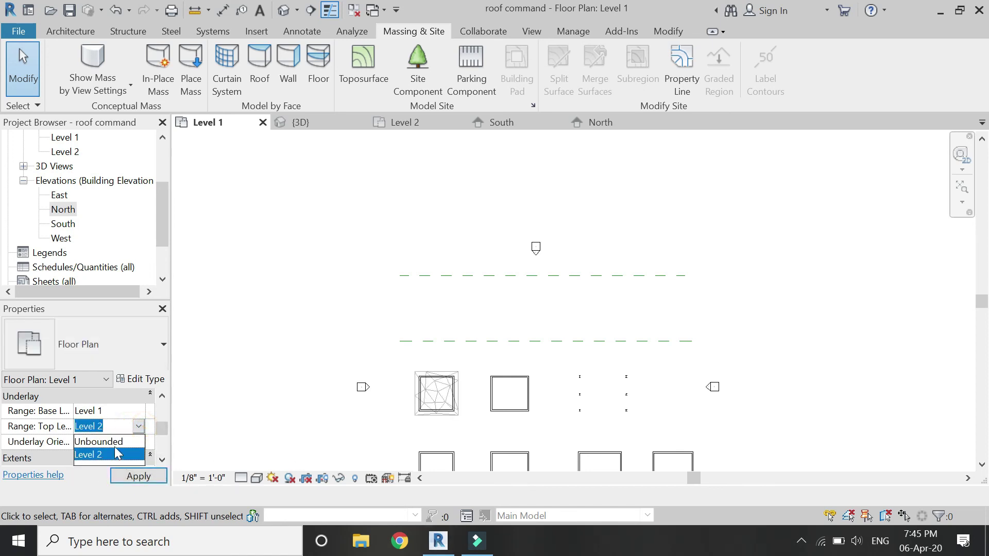
pyautogui.click(119, 441)
pyautogui.scroll(4, 470, 289)
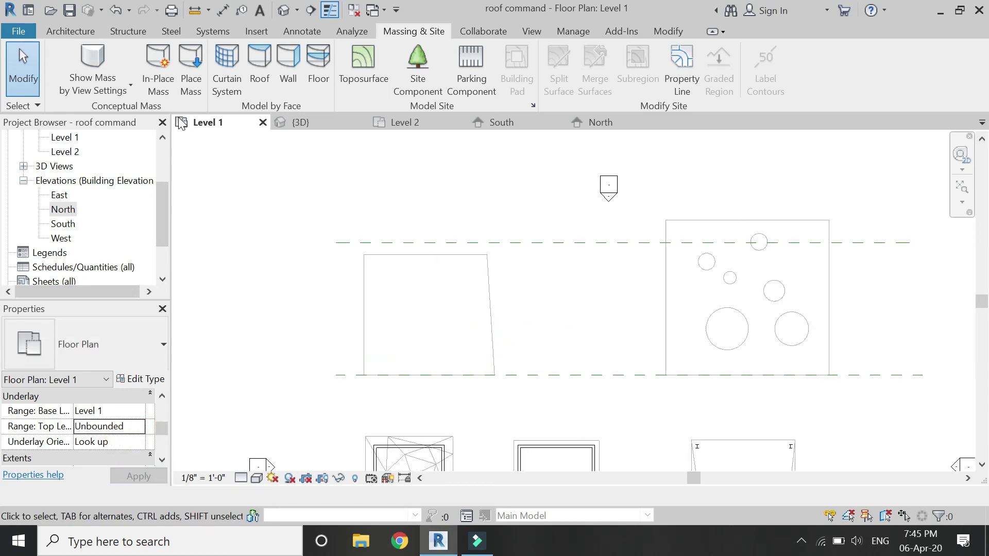
pyautogui.click(62, 33)
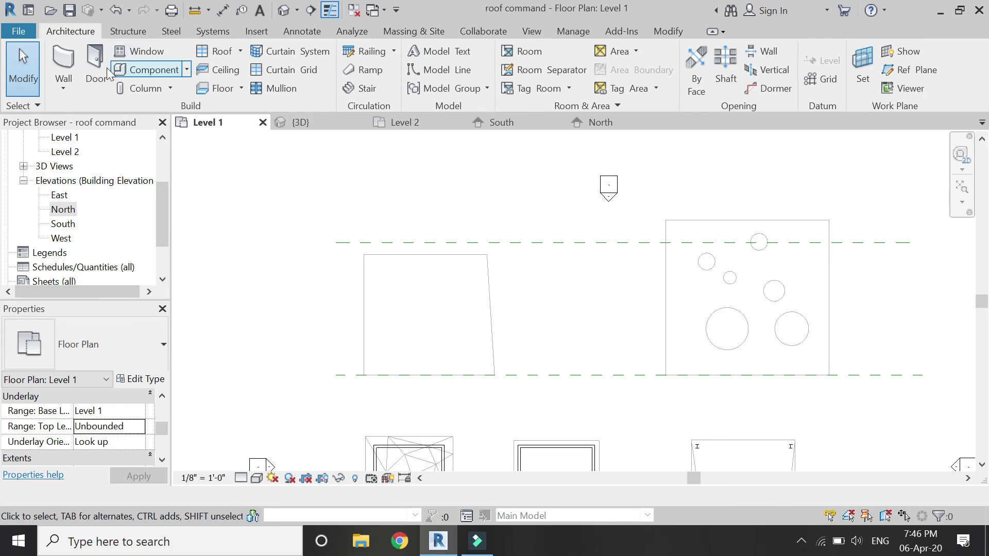
# - Draw a circular Generic - 8" wall of 11'-6" radius inside the left outline
pyautogui.click(64, 64)
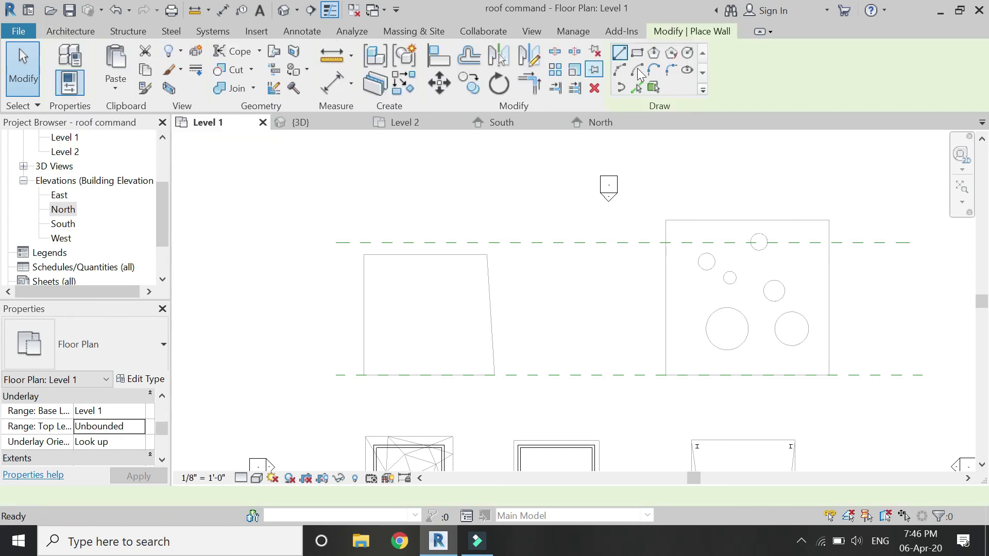
pyautogui.click(686, 58)
pyautogui.click(423, 315)
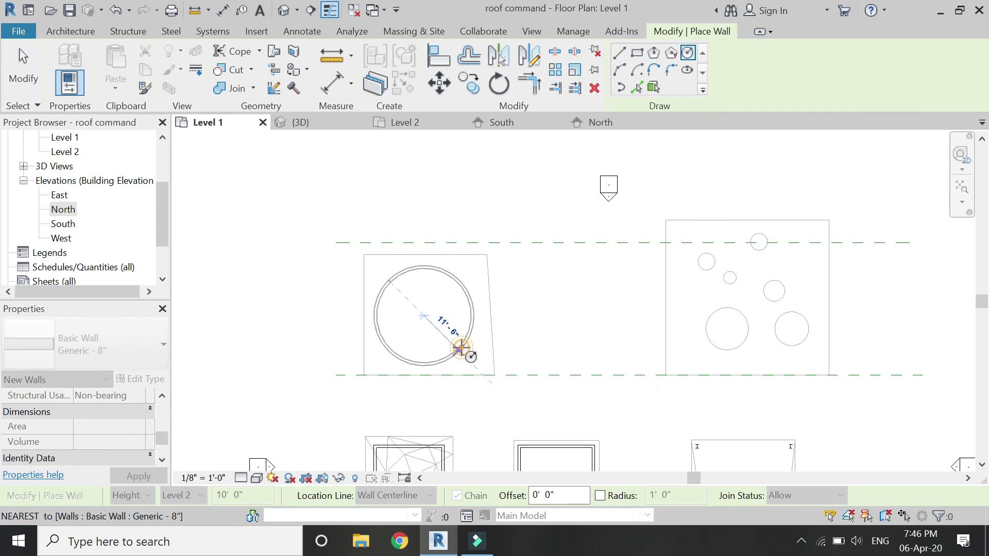
pyautogui.click(461, 348)
pyautogui.press('Escape')
pyautogui.press('Escape')
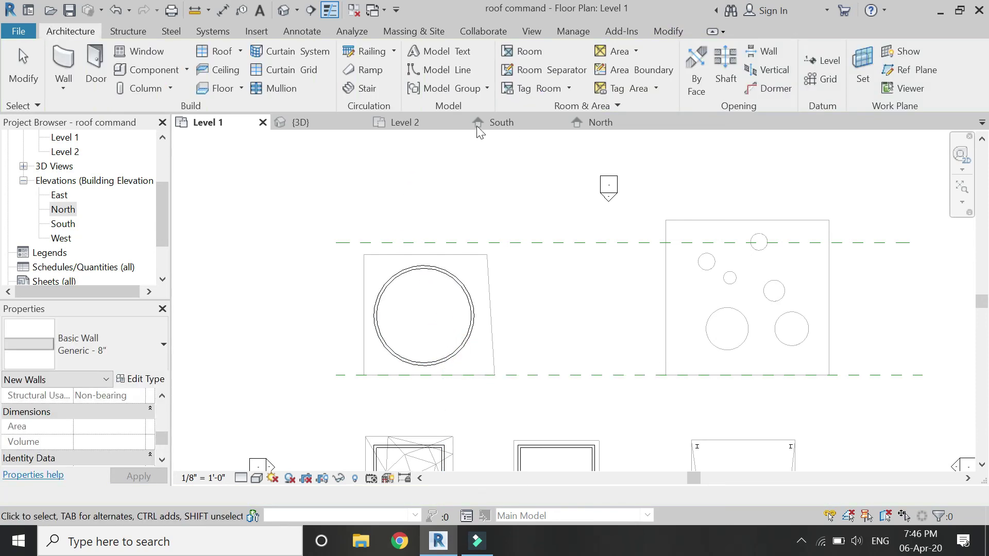
# - In 3D, attach the circular wall's top to the wavy roof
pyautogui.click(310, 122)
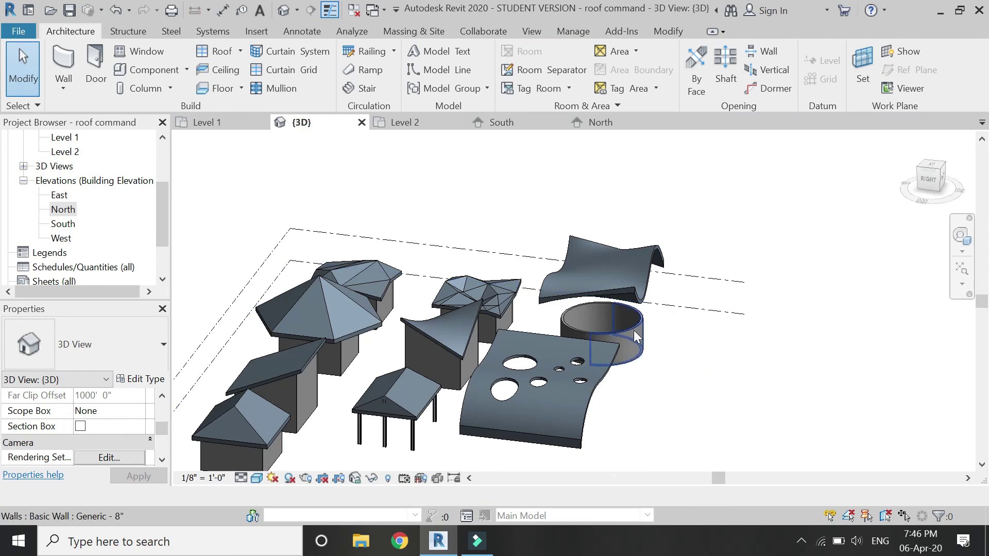
pyautogui.click(634, 332)
pyautogui.scroll(3, 542, 319)
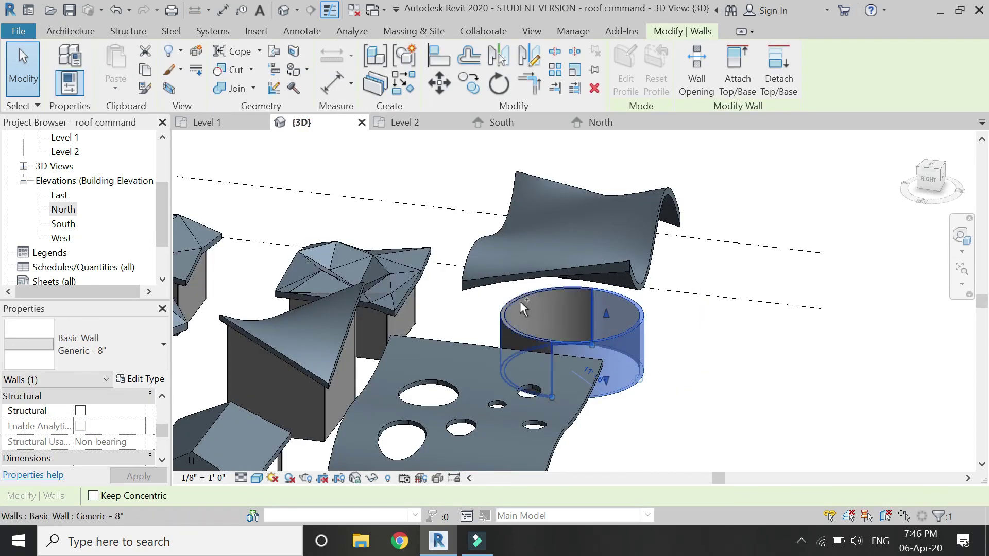
pyautogui.click(738, 69)
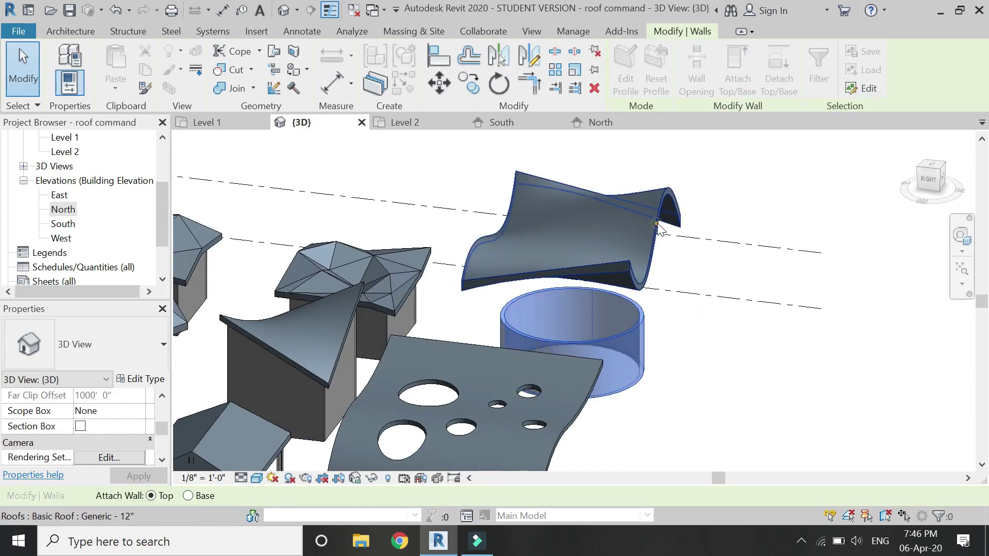
pyautogui.click(752, 301)
pyautogui.click(744, 342)
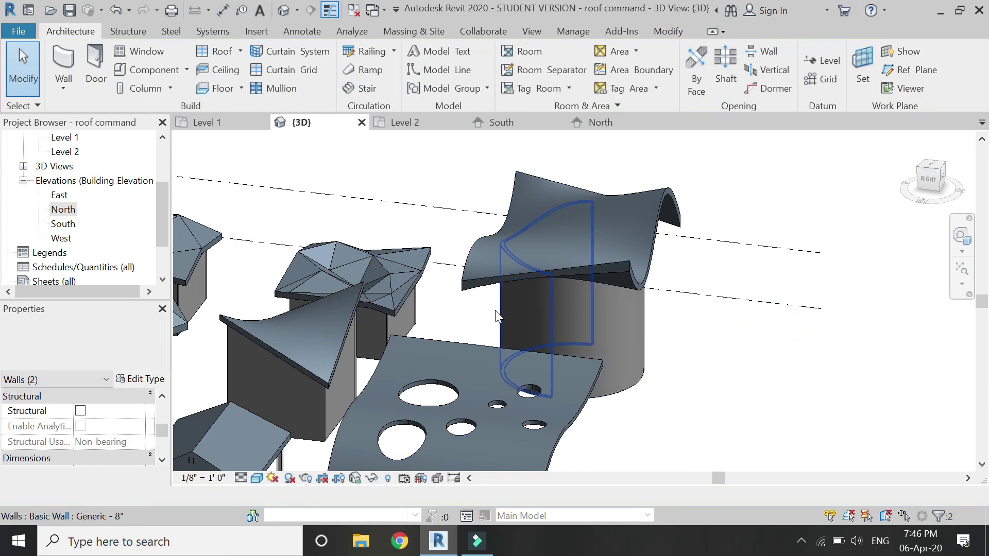
pyautogui.scroll(-2, 591, 319)
pyautogui.scroll(-3, 591, 319)
# - On Level 1, draw a 19'-6" wide rectangle of four Generic - 8" walls beside the existing building
pyautogui.click(203, 122)
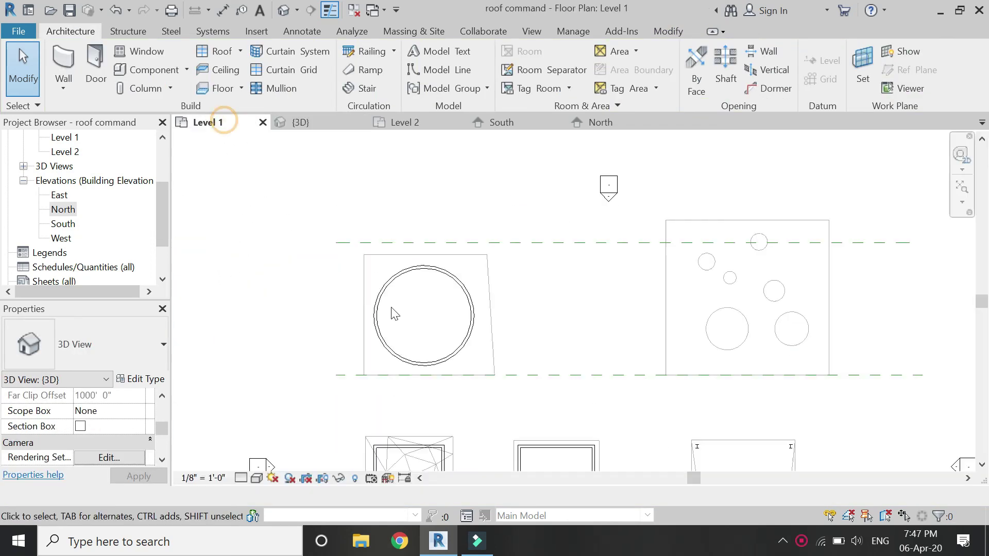
pyautogui.scroll(-2, 362, 279)
pyautogui.scroll(3, 514, 344)
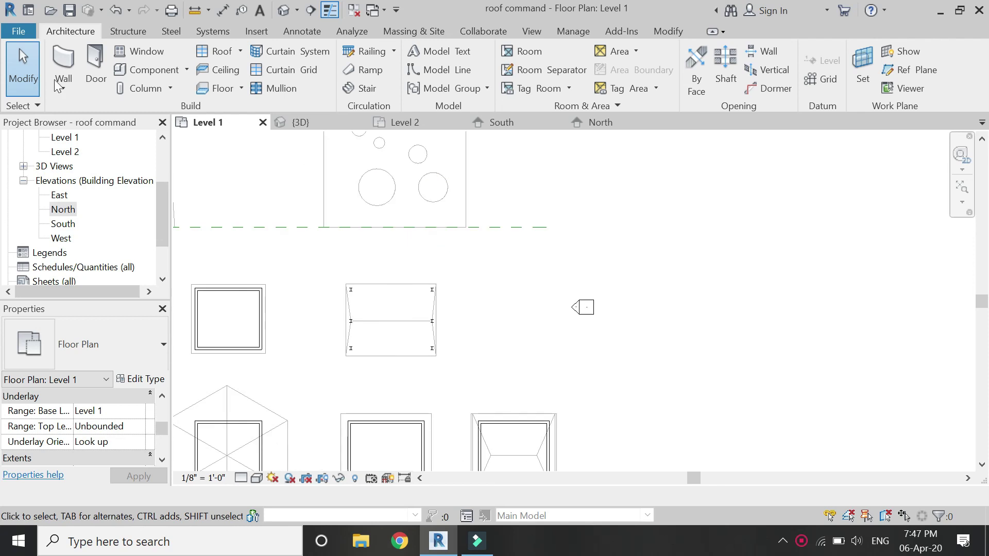
pyautogui.scroll(1, 477, 289)
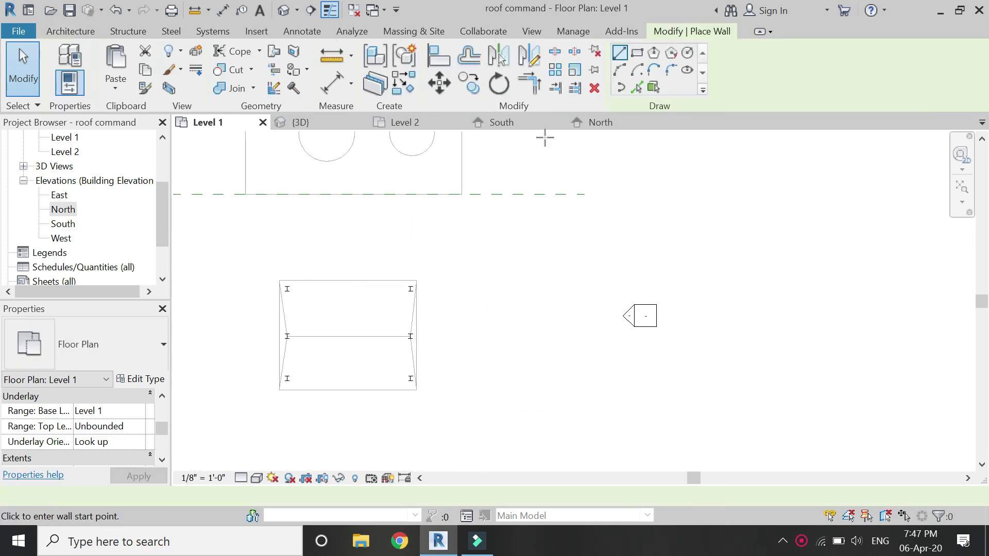
pyautogui.click(639, 52)
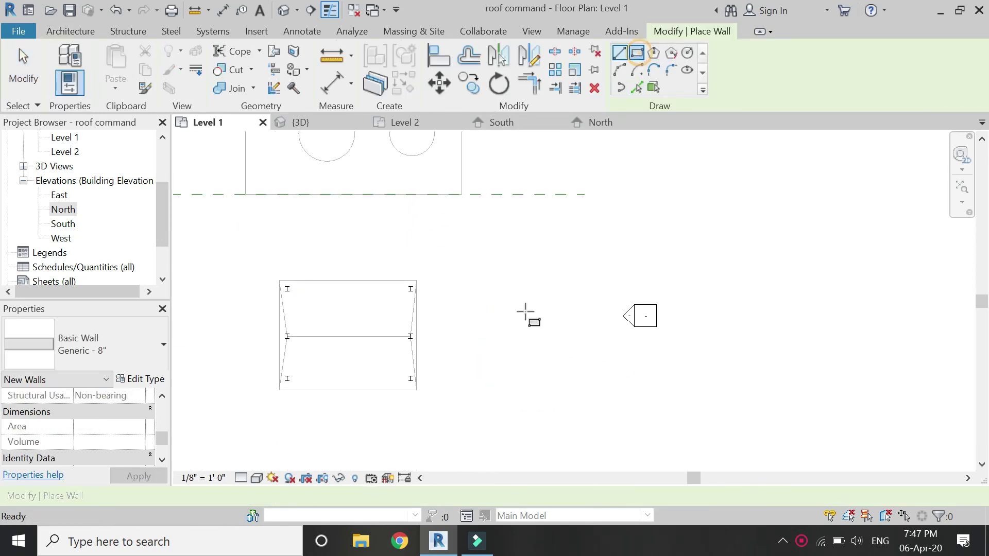
pyautogui.click(485, 287)
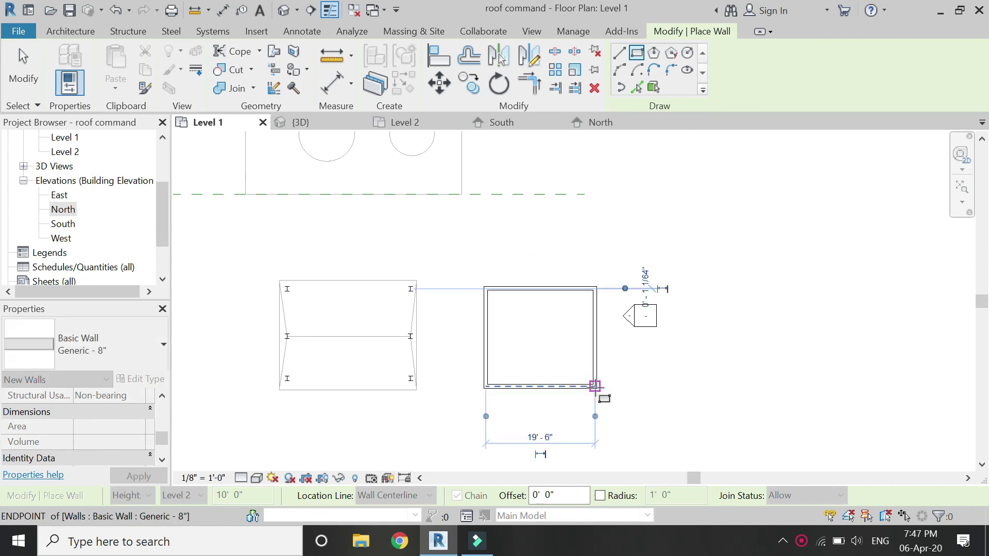
pyautogui.click(587, 370)
pyautogui.press('Escape')
pyautogui.press('Escape')
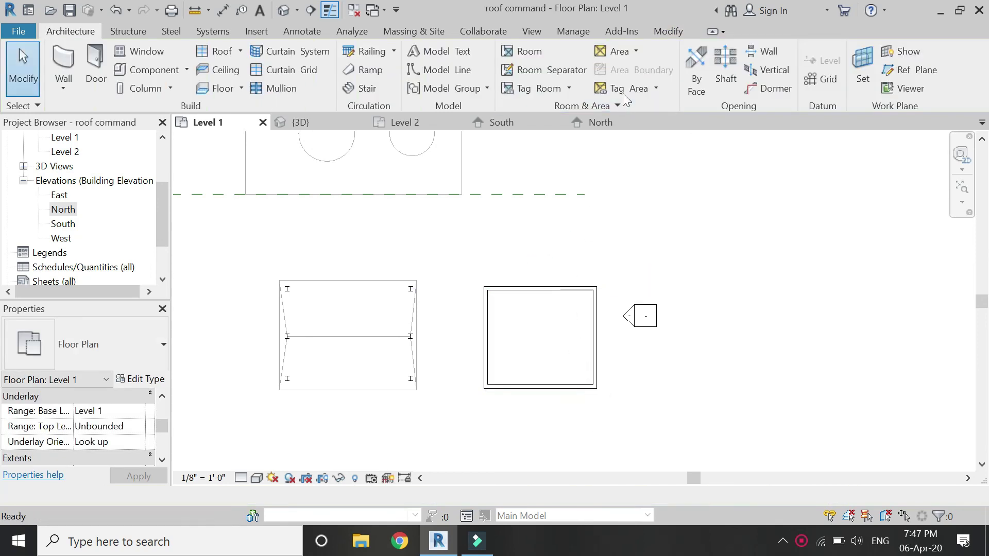
# - Sketch a rectangular roof footprint on Level 2 with 3' offset, edges not defining slope
pyautogui.click(238, 54)
pyautogui.click(517, 301)
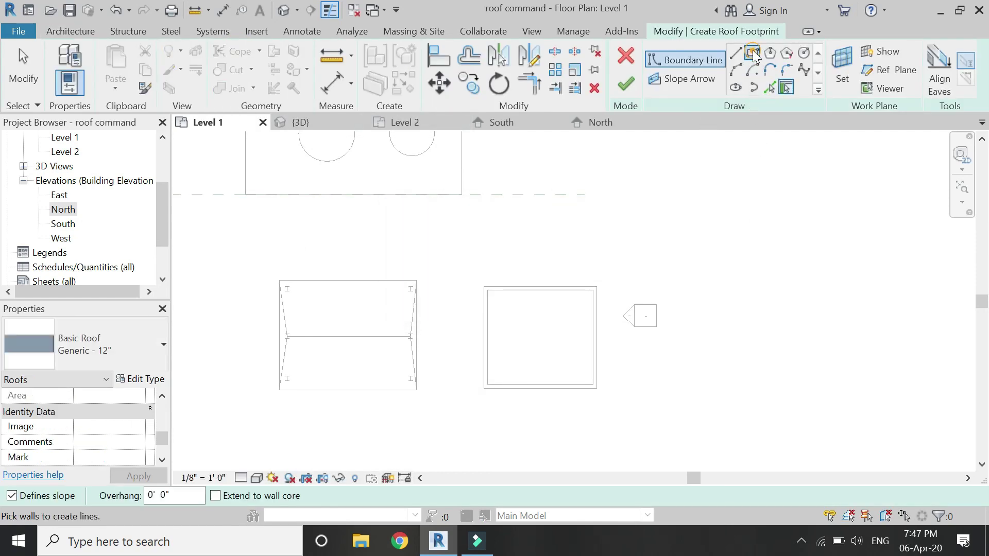
pyautogui.click(752, 53)
pyautogui.scroll(2, 490, 287)
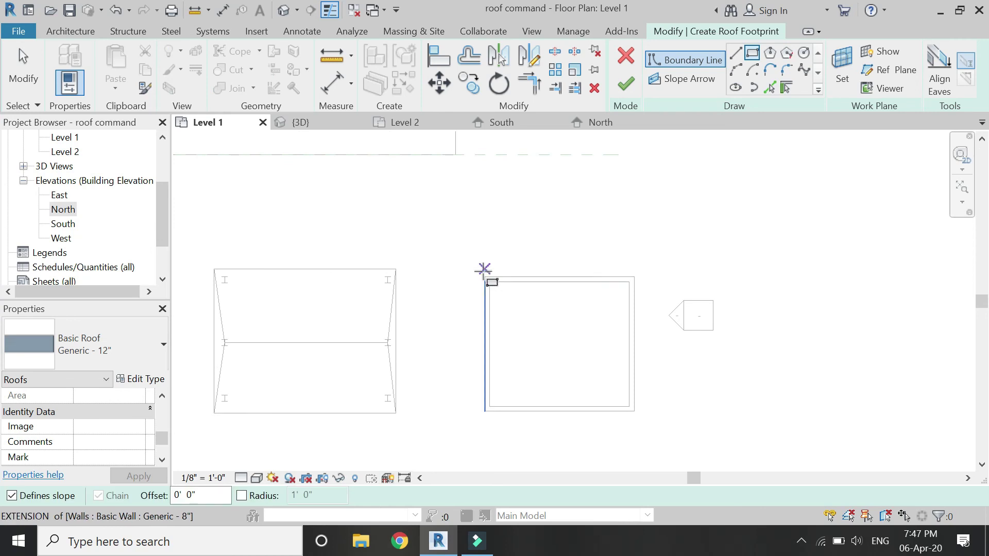
pyautogui.write("3'")
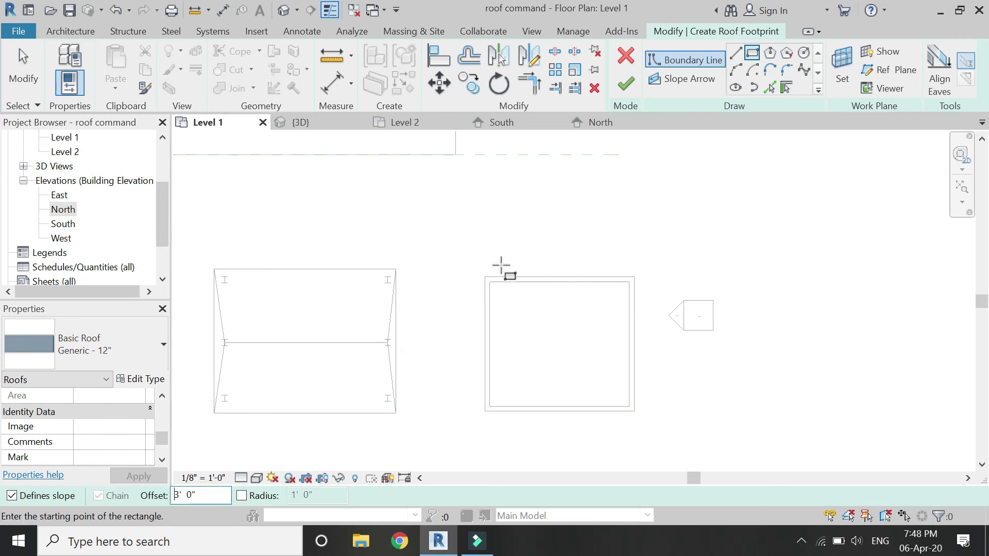
pyautogui.click(484, 273)
pyautogui.click(634, 411)
pyautogui.press('Escape')
pyautogui.press('Escape')
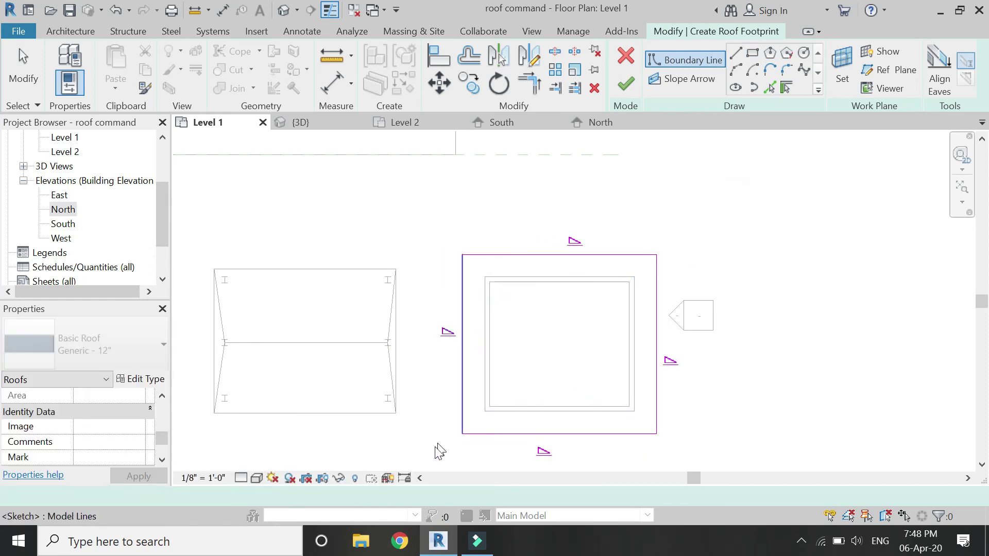
pyautogui.moveTo(726, 217)
pyautogui.mouseDown()
pyautogui.moveTo(442, 461)
pyautogui.moveTo(426, 460)
pyautogui.mouseUp()
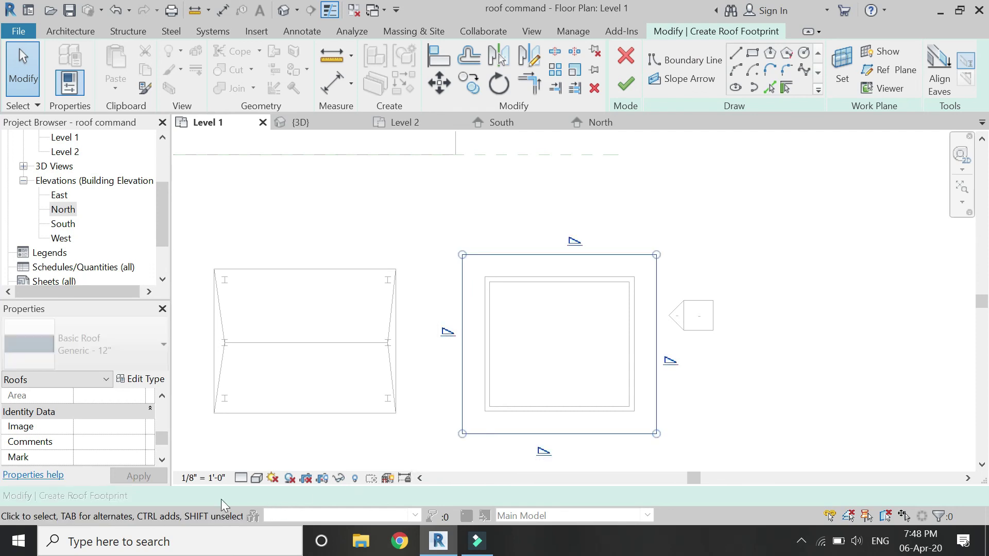
pyautogui.click(287, 496)
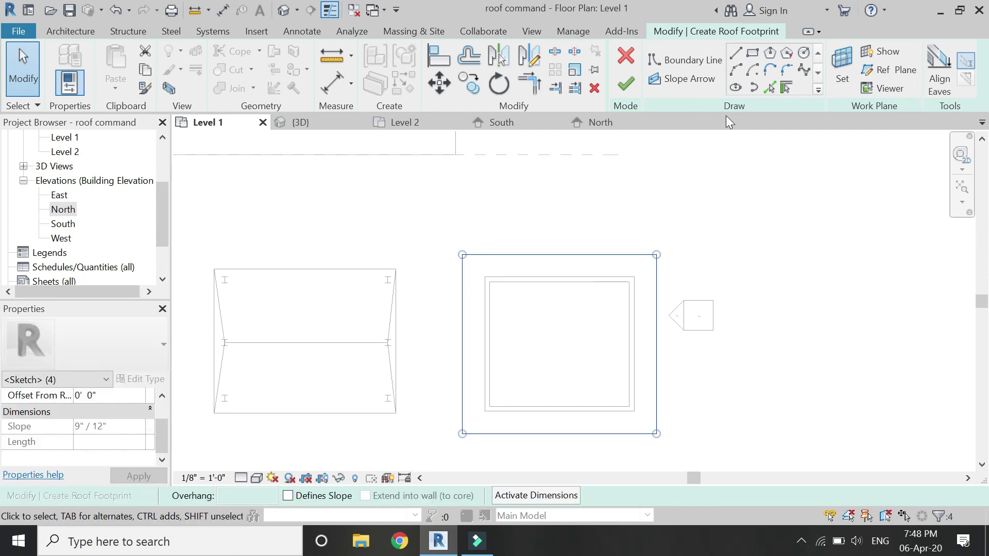
# - Draw a top-to-bottom slope arrow across the footprint, then remove it
pyautogui.click(696, 77)
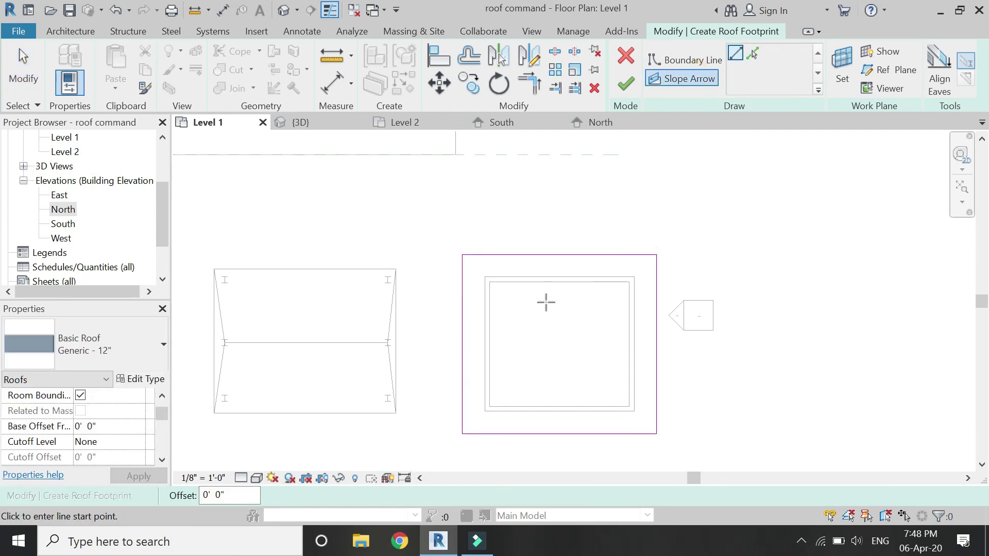
pyautogui.click(558, 257)
pyautogui.click(559, 433)
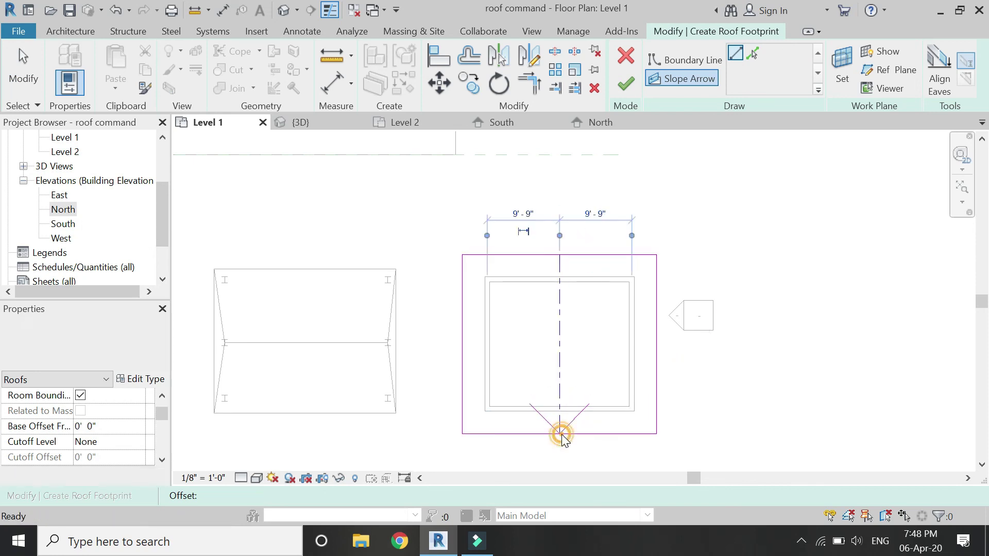
pyautogui.press('Escape')
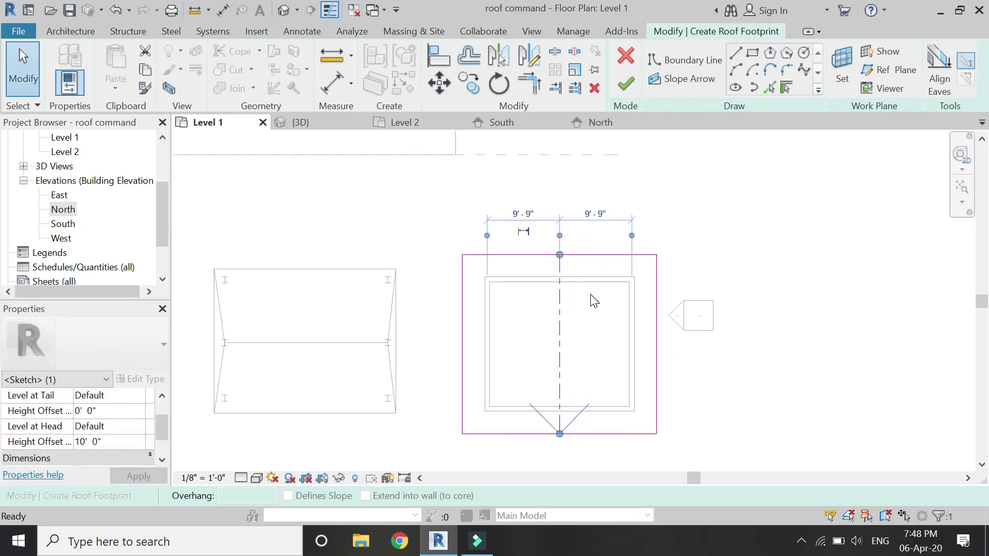
pyautogui.press('Escape')
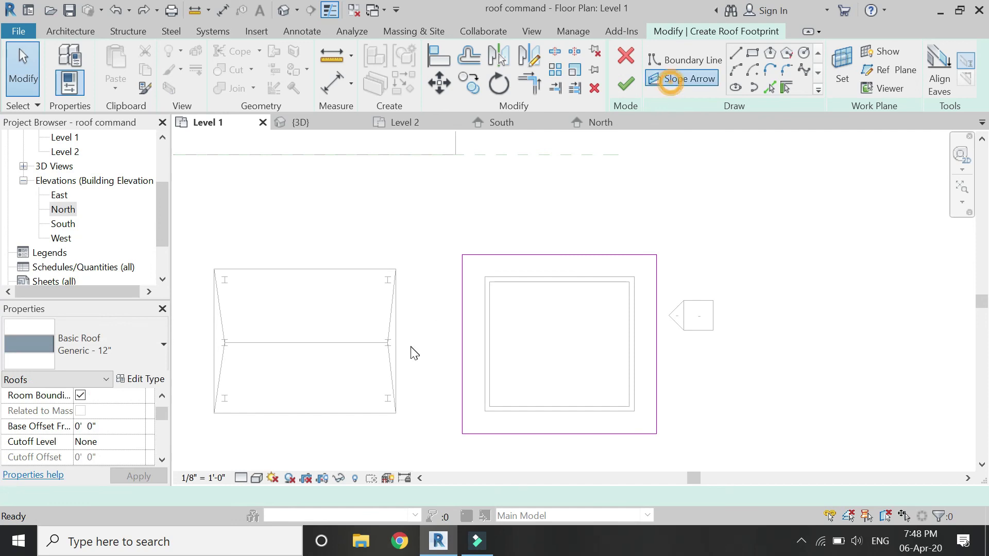
# - Add slope arrows from the left and right edges to the centre and finish the roof
pyautogui.press('Return')
pyautogui.click(463, 344)
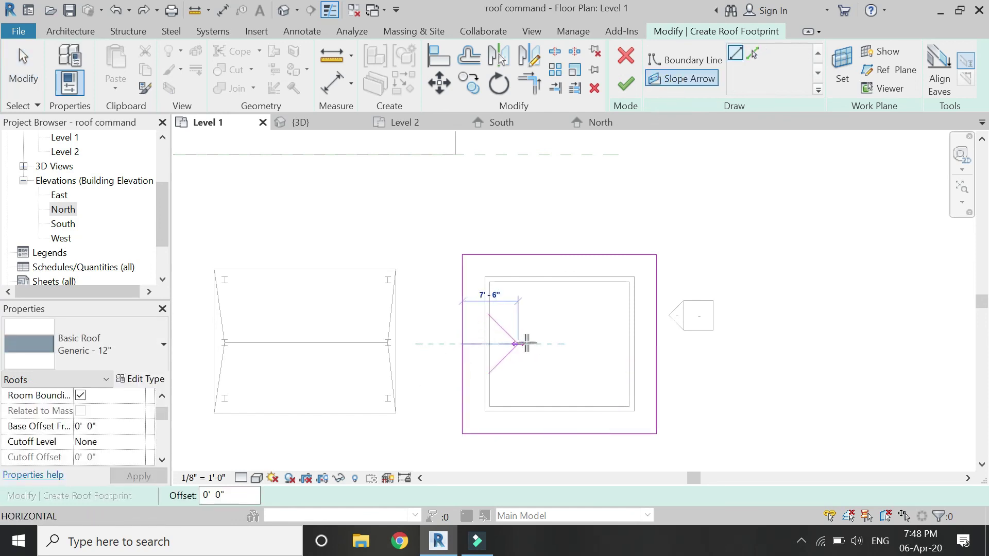
pyautogui.click(562, 344)
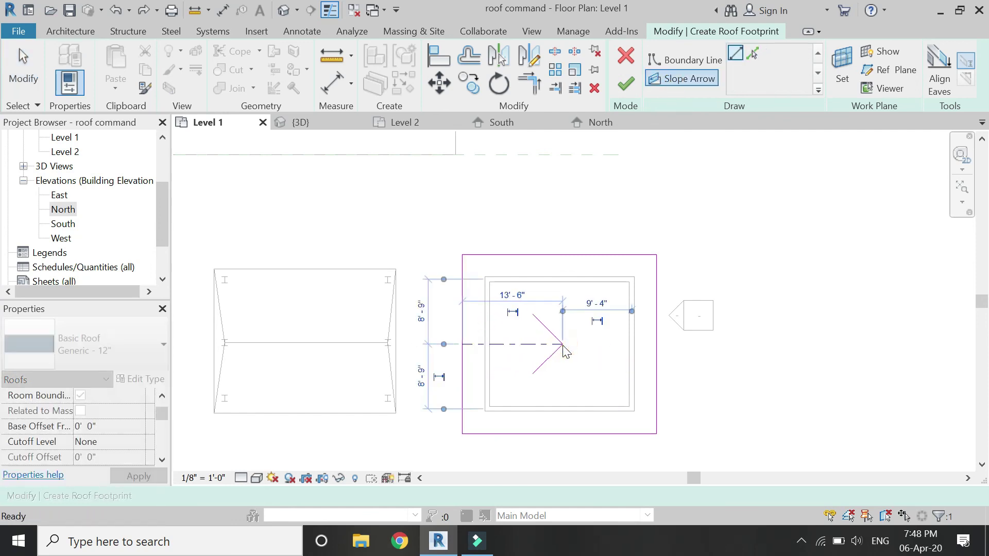
pyautogui.press('Escape')
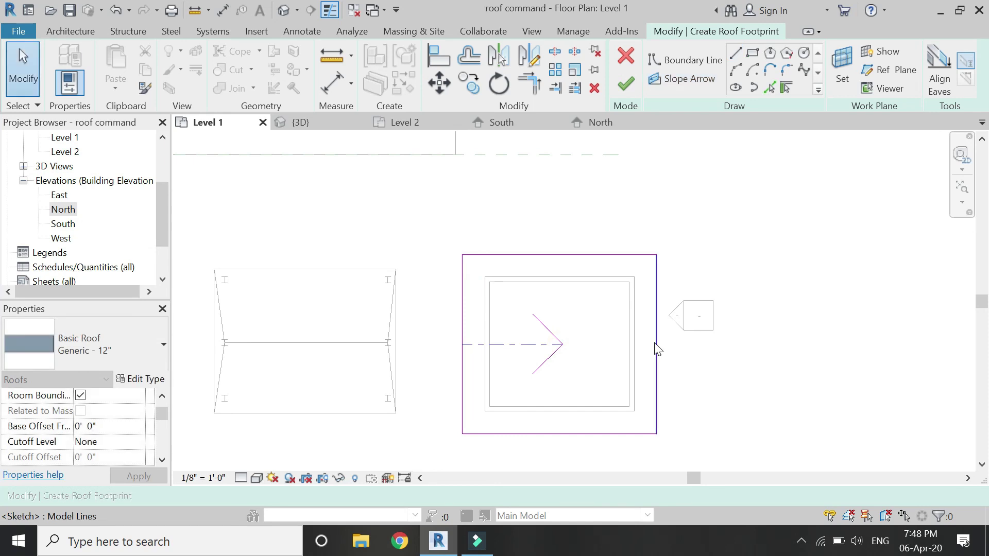
pyautogui.click(690, 80)
pyautogui.click(655, 344)
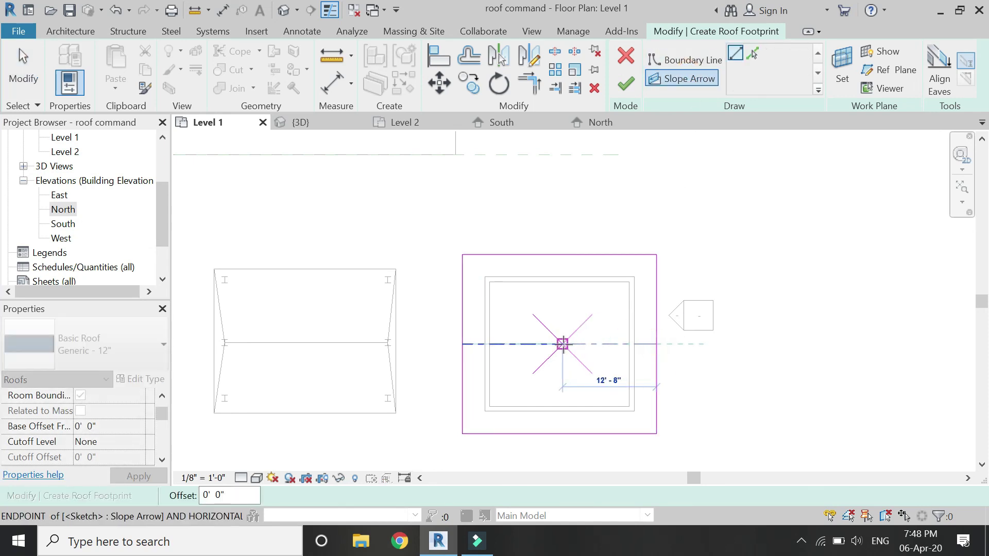
pyautogui.click(562, 344)
pyautogui.press('Escape')
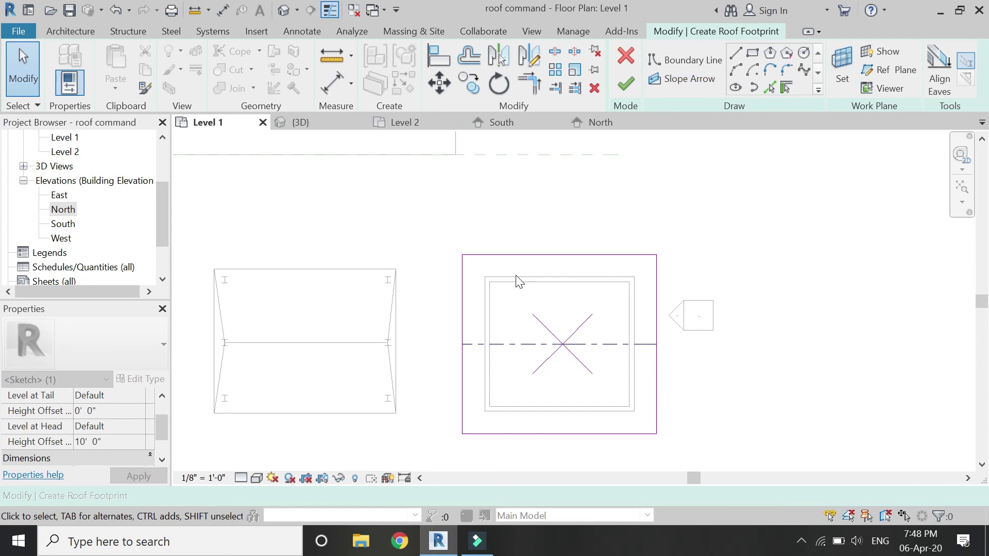
pyautogui.click(626, 83)
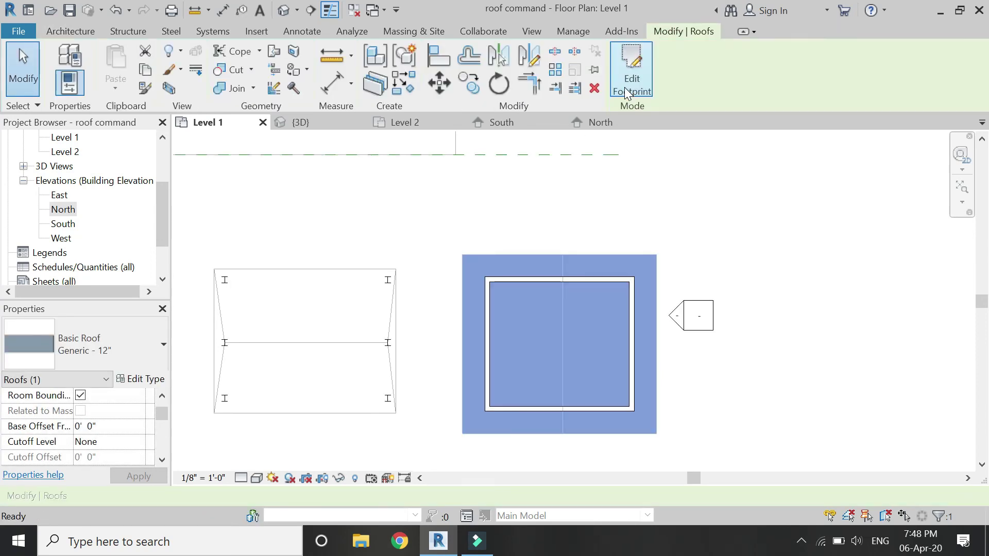
# - In the 3D view, attach the tops of the new house's four walls to its gable roof
pyautogui.click(567, 172)
pyautogui.click(304, 123)
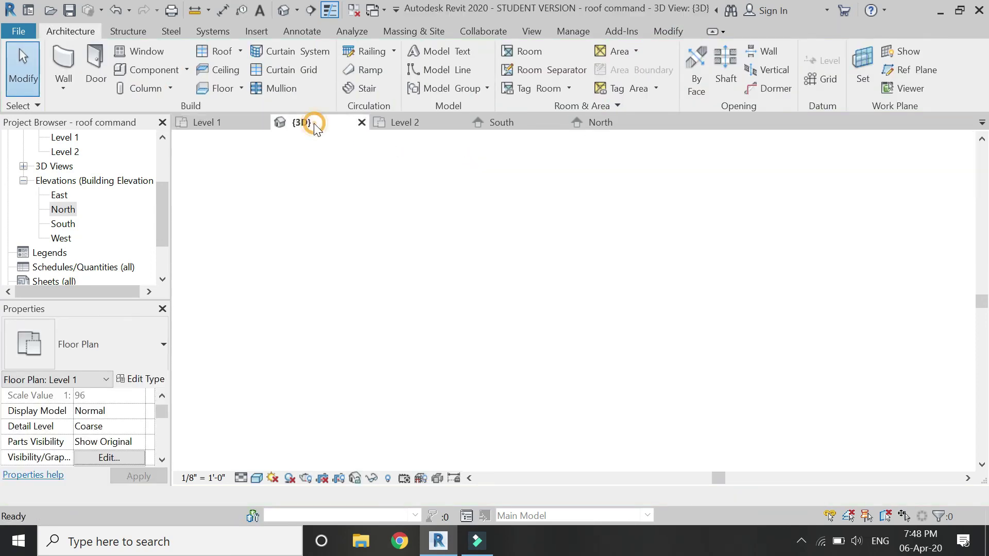
pyautogui.scroll(3, 453, 397)
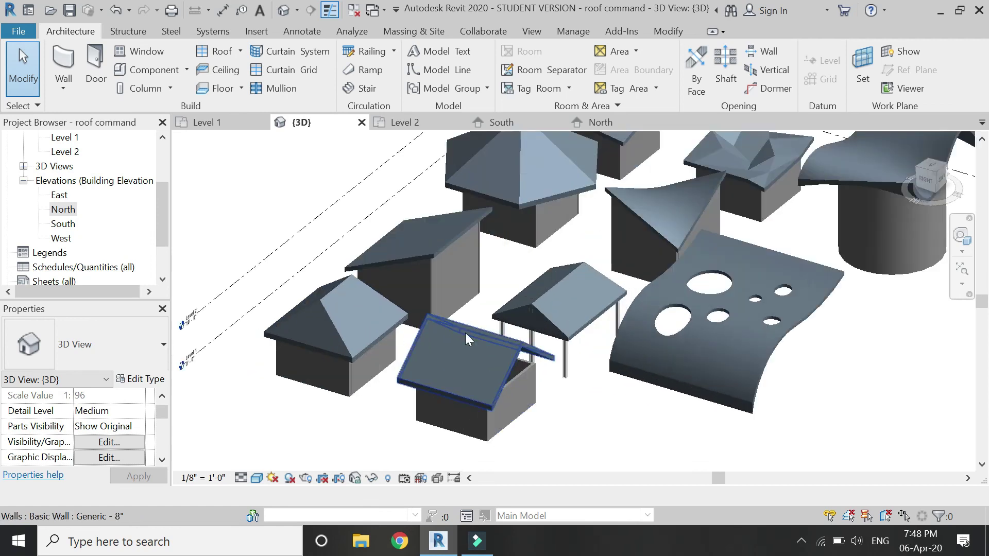
pyautogui.scroll(2, 534, 449)
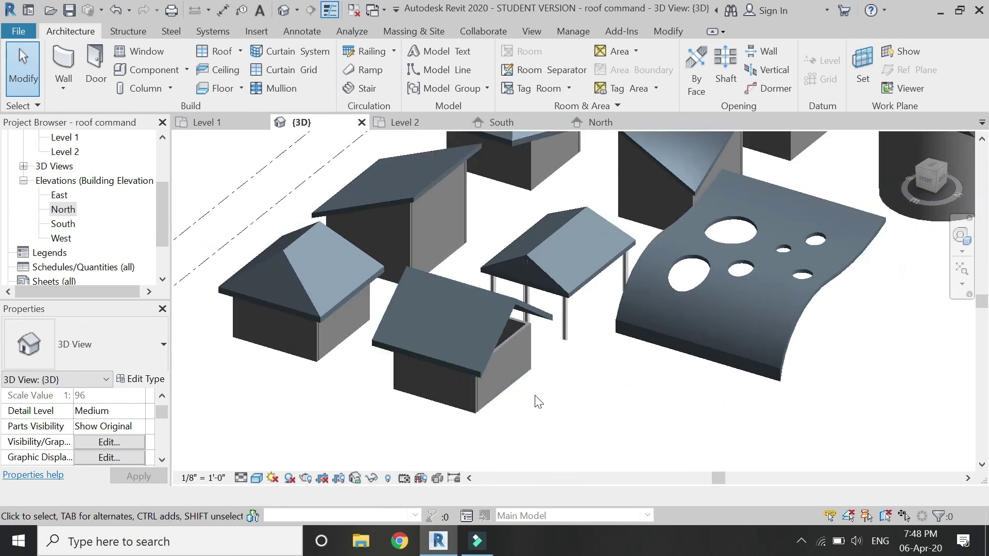
pyautogui.click(959, 236)
pyautogui.moveTo(809, 243); pyautogui.dragTo(684, 399)
pyautogui.click(571, 351)
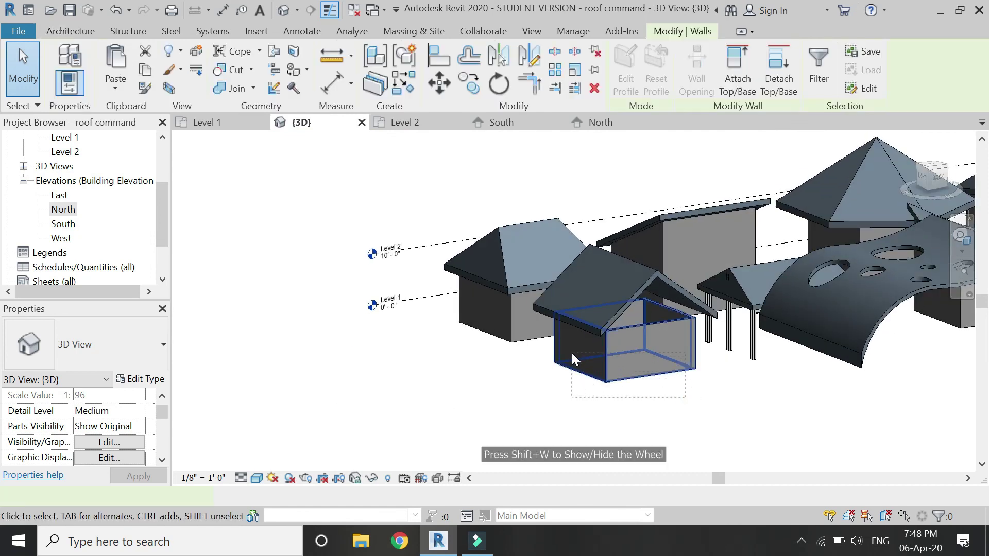
pyautogui.click(745, 101)
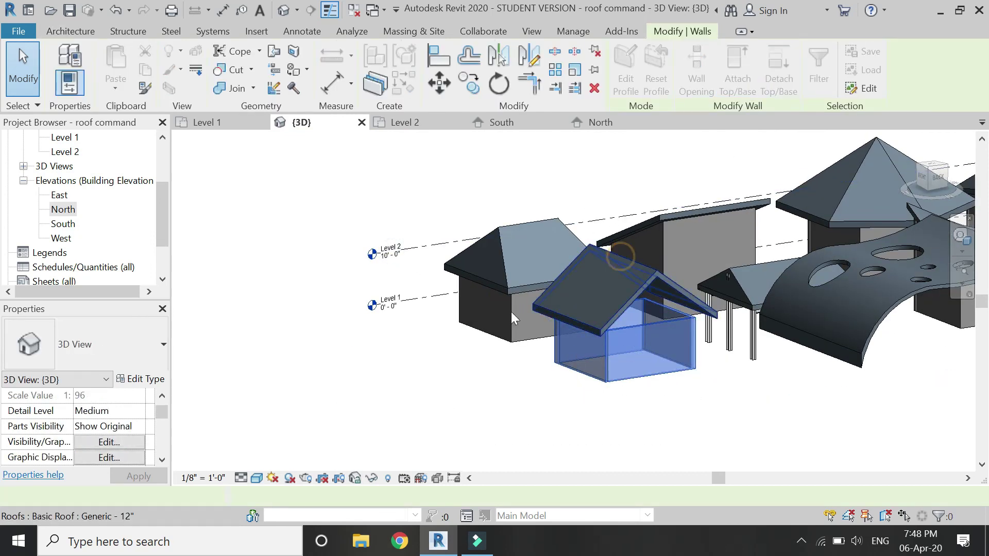
pyautogui.click(441, 397)
pyautogui.keyDown('shift'); pyautogui.moveTo(442, 397); pyautogui.dragTo(515, 392, button='middle'); pyautogui.keyUp('shift')
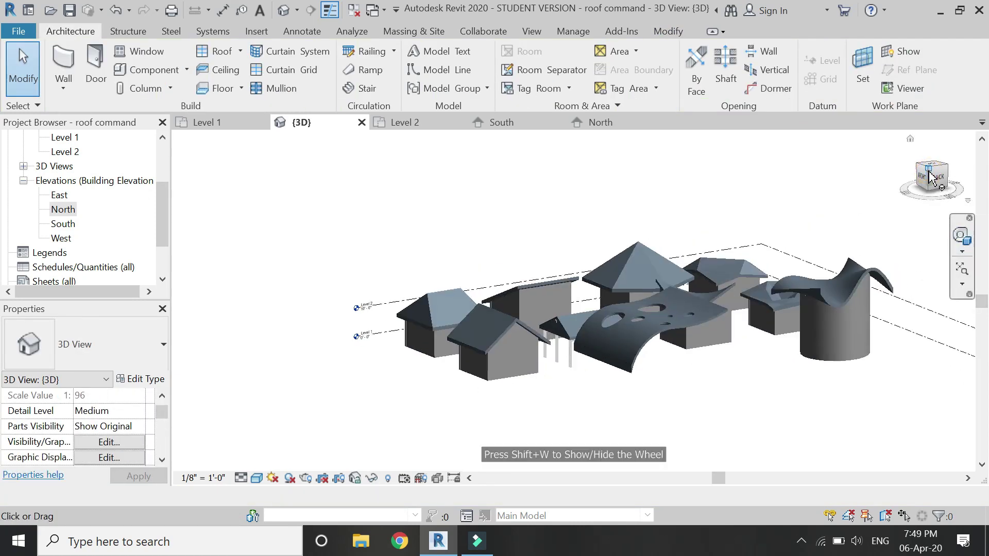